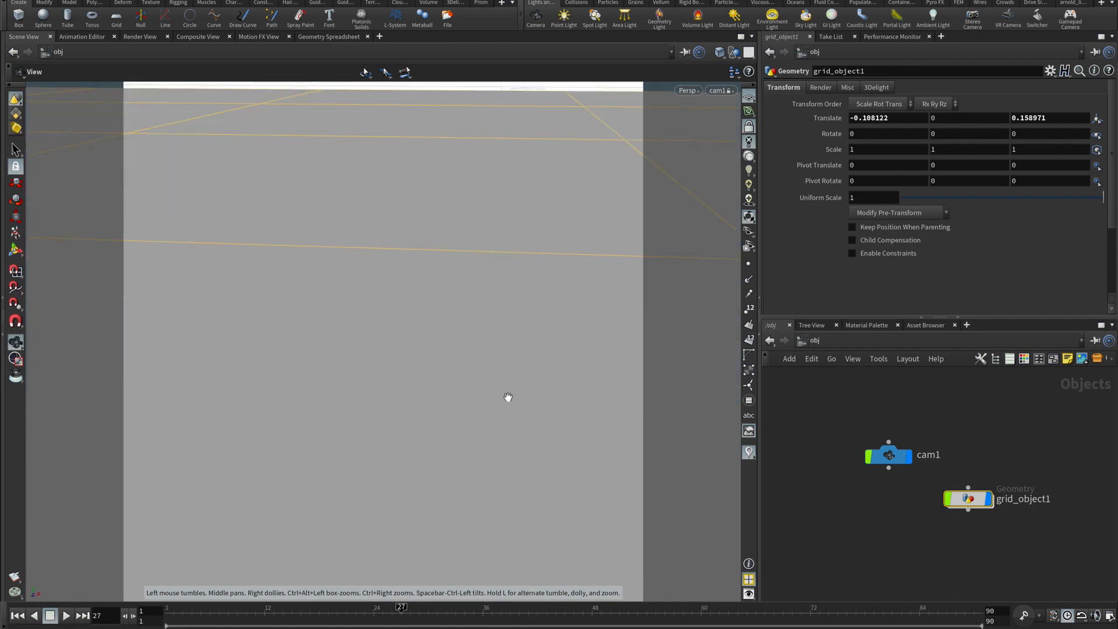
Orbit, pan and dolly cam1 until the grid lies along the wooden floor tiles in front of the chair
{"action": "scroll", "coordinate": [513, 402], "scroll_direction": "down", "scroll_amount": 10}
{"action": "middle_click_drag", "start_coordinate": [512, 402], "coordinate": [449, 419], "text": "alt"}
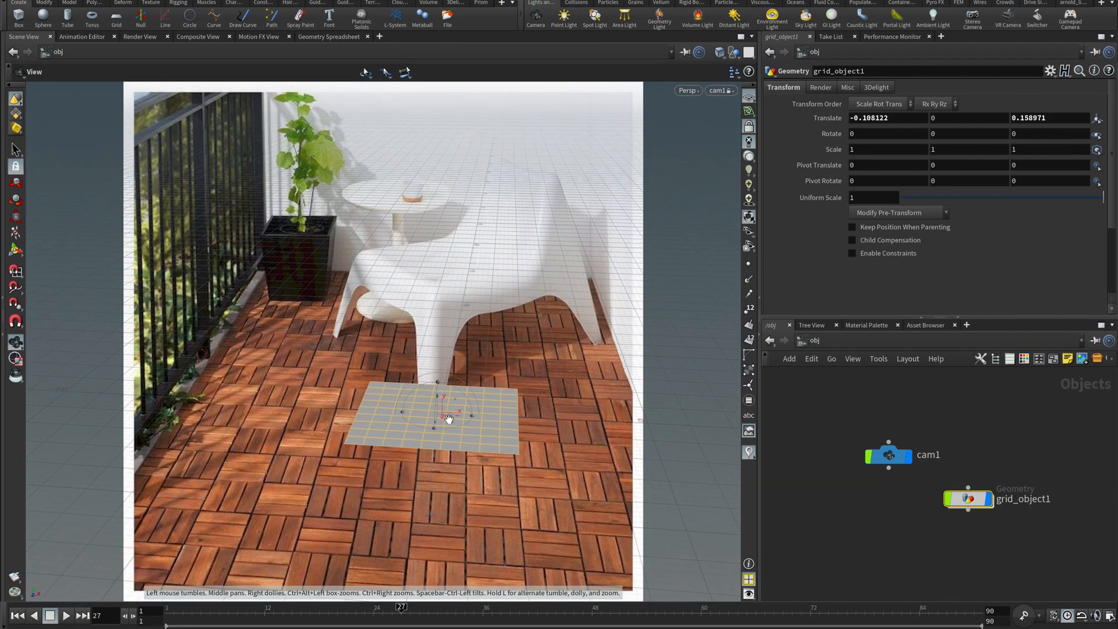
{"action": "left_click_drag", "start_coordinate": [449, 419], "coordinate": [452, 454], "text": "alt"}
{"action": "middle_click_drag", "start_coordinate": [452, 454], "coordinate": [359, 477], "text": "alt"}
{"action": "right_click_drag", "start_coordinate": [359, 477], "coordinate": [358, 476]}
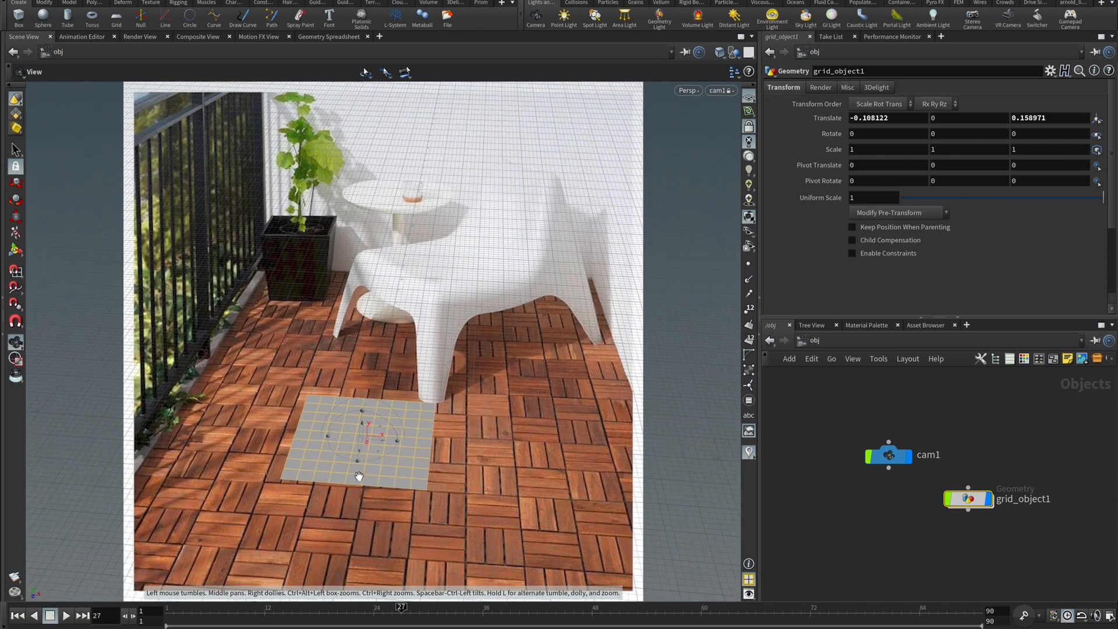
{"action": "middle_click_drag", "start_coordinate": [357, 477], "coordinate": [343, 472]}
{"action": "right_click_drag", "start_coordinate": [344, 472], "coordinate": [343, 479]}
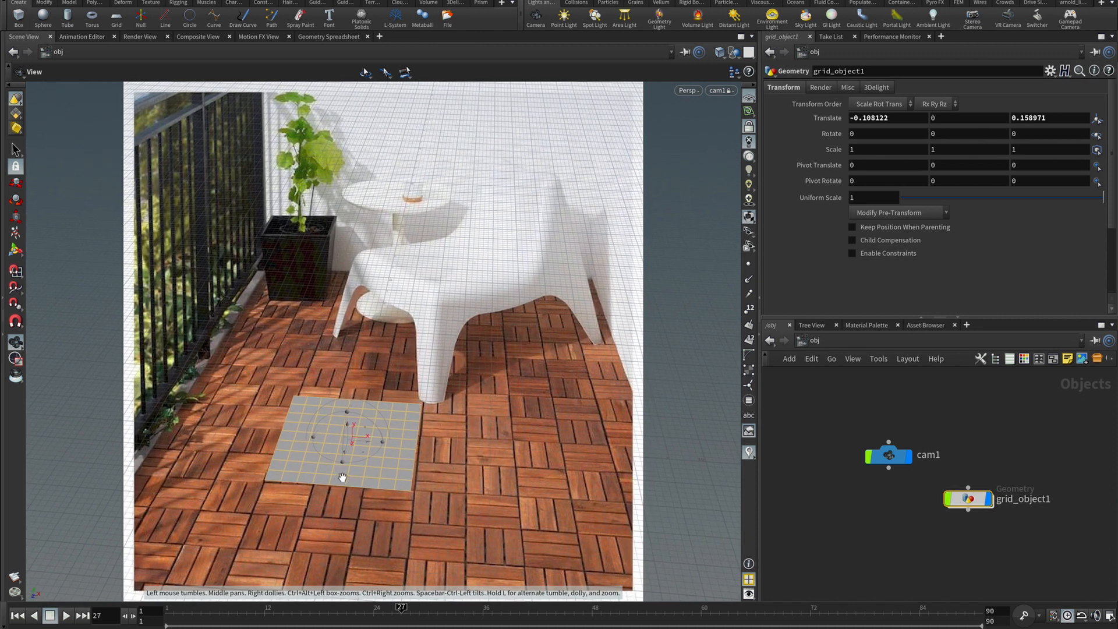
{"action": "left_click_drag", "start_coordinate": [357, 466], "coordinate": [366, 469]}
{"action": "right_click_drag", "start_coordinate": [367, 469], "coordinate": [367, 467]}
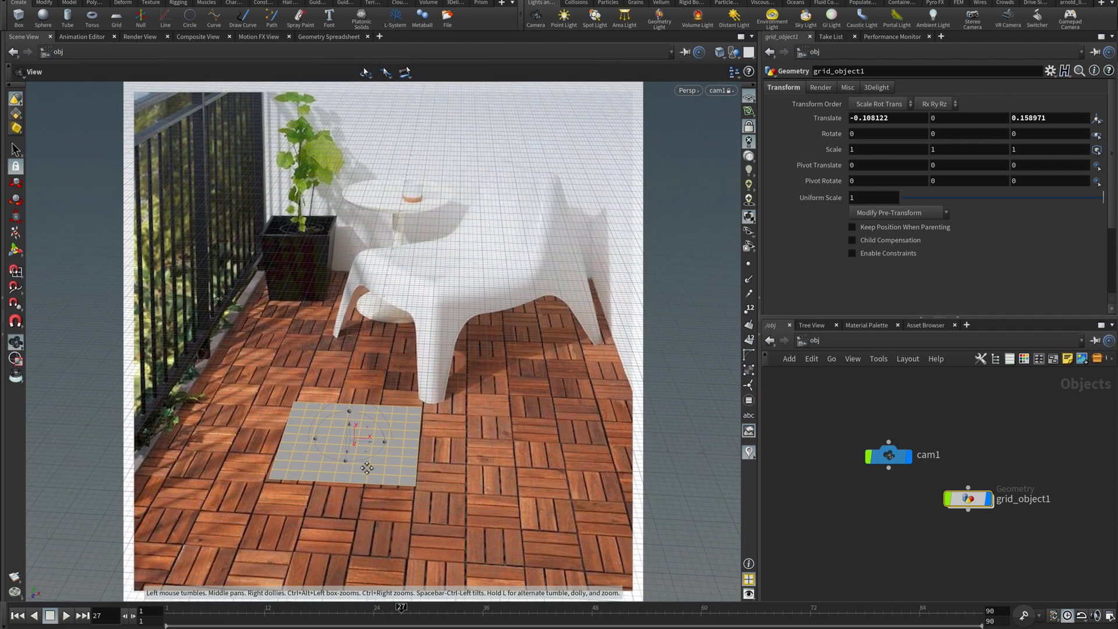
{"action": "left_click_drag", "start_coordinate": [367, 467], "coordinate": [360, 467]}
{"action": "middle_click_drag", "start_coordinate": [360, 467], "coordinate": [362, 473]}
{"action": "left_click_drag", "start_coordinate": [362, 473], "coordinate": [363, 475]}
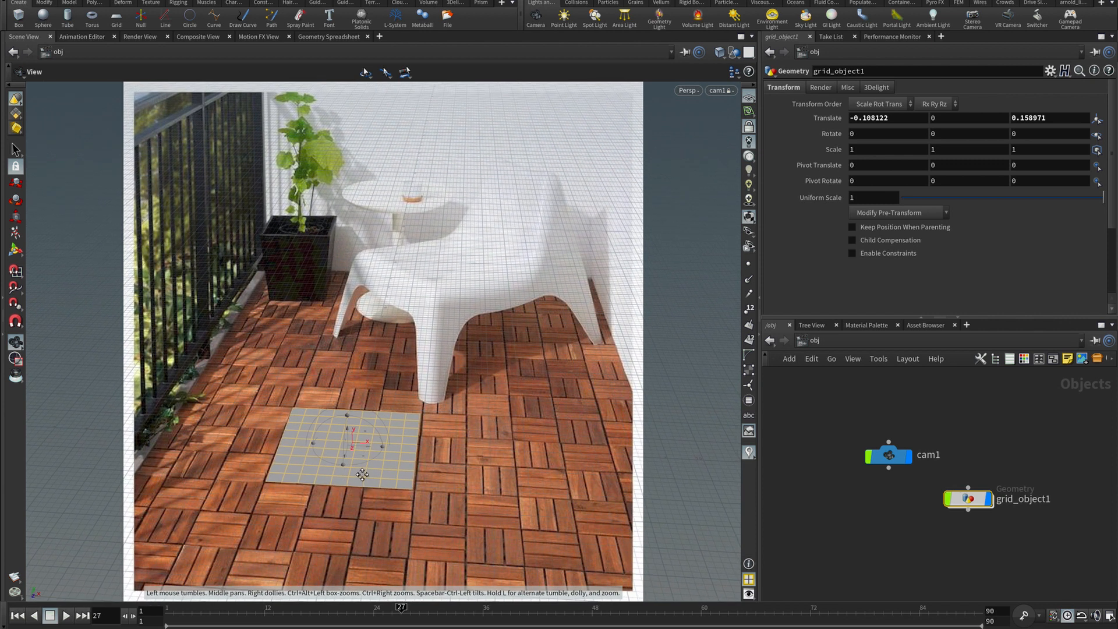
{"action": "middle_click_drag", "start_coordinate": [362, 473], "coordinate": [355, 470]}
Move the grid across the tiled floor to test the perspective, ending behind the chair's front leg at about X 3.99, Z -6.74
{"action": "left_click_drag", "start_coordinate": [356, 470], "coordinate": [257, 477]}
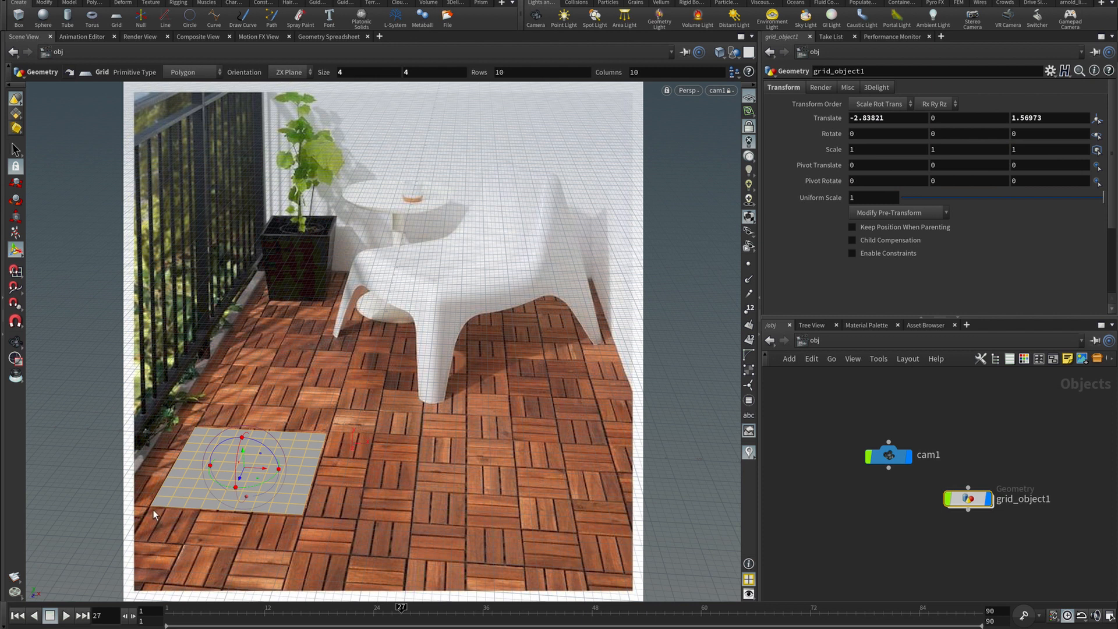
{"action": "left_click_drag", "start_coordinate": [257, 478], "coordinate": [499, 353]}
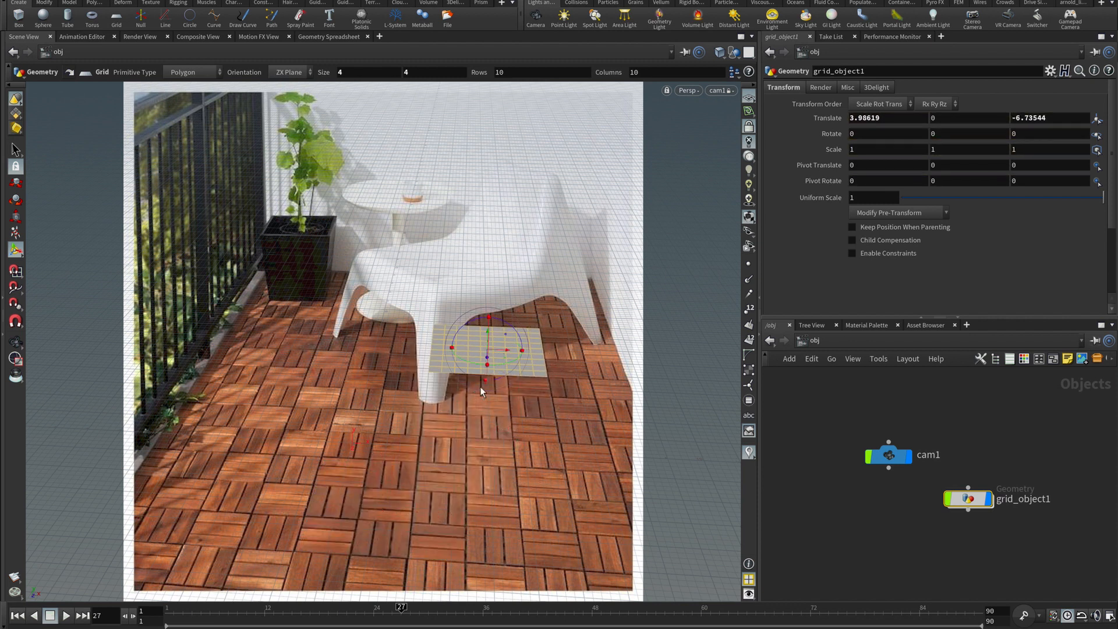
{"action": "key", "text": "Escape"}
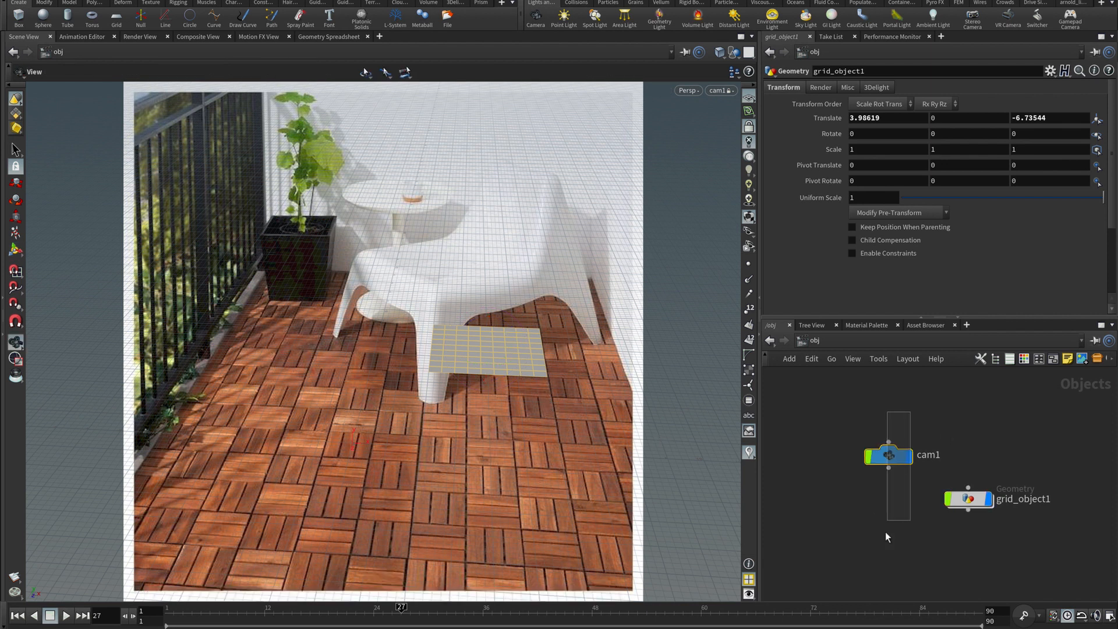
Set cam1's aperture to 57 and realign the camera so the grid follows the floor tiles below the chair
{"action": "left_click", "coordinate": [888, 454]}
{"action": "left_click_drag", "start_coordinate": [972, 194], "coordinate": [1017, 201]}
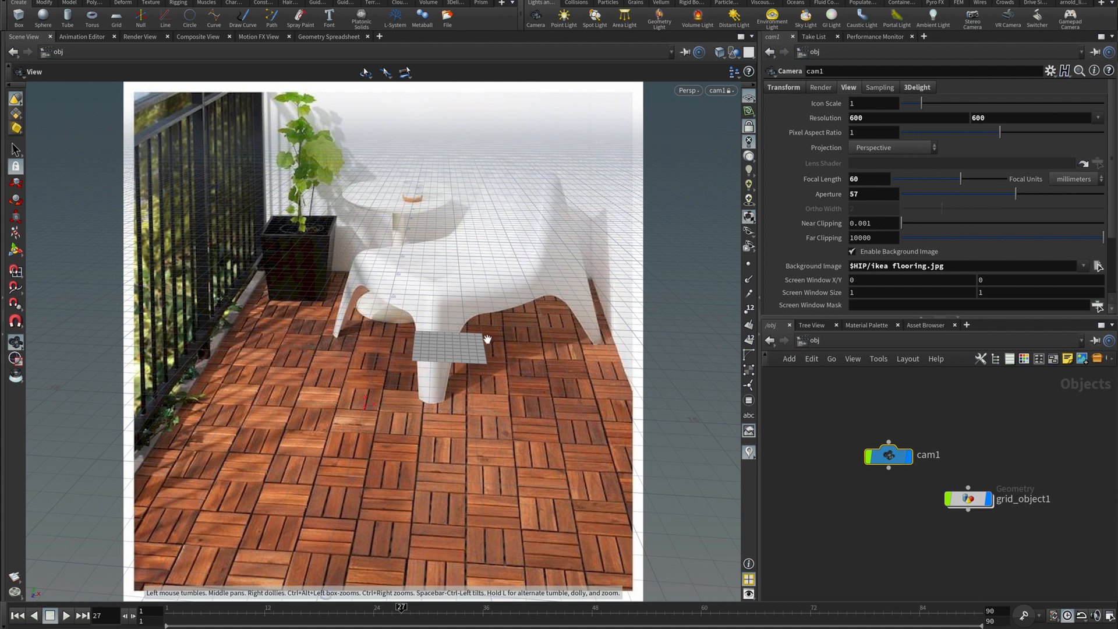
{"action": "left_click_drag", "start_coordinate": [488, 339], "coordinate": [474, 376]}
{"action": "middle_click_drag", "start_coordinate": [474, 377], "coordinate": [392, 432]}
{"action": "right_click_drag", "start_coordinate": [391, 432], "coordinate": [376, 450]}
{"action": "middle_click_drag", "start_coordinate": [376, 449], "coordinate": [366, 466]}
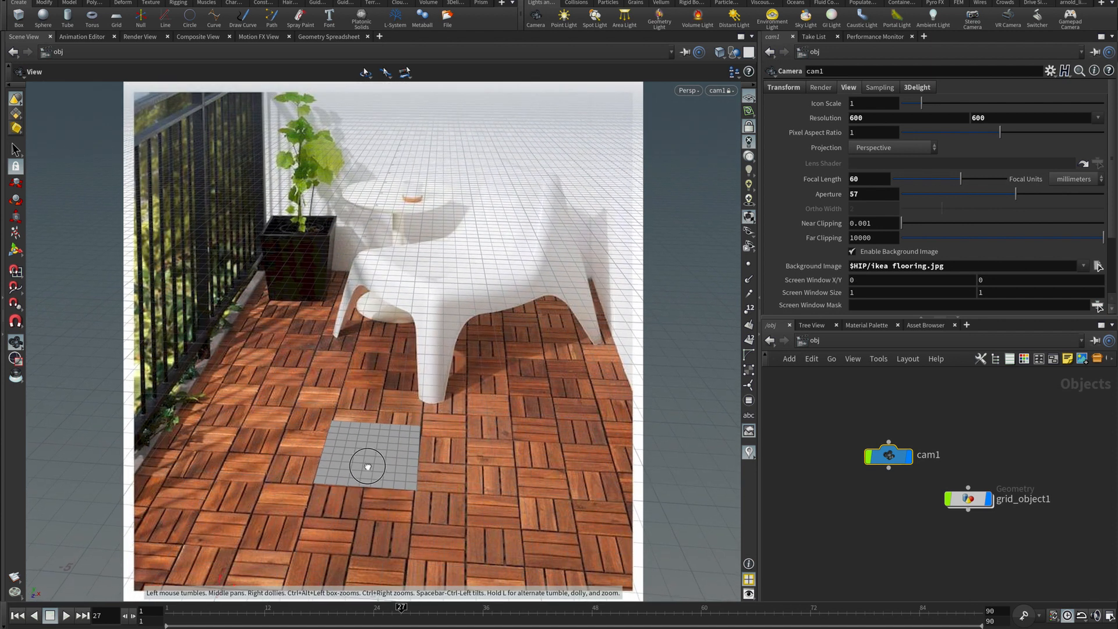
{"action": "left_click_drag", "start_coordinate": [366, 467], "coordinate": [365, 460]}
{"action": "middle_click_drag", "start_coordinate": [365, 460], "coordinate": [365, 459]}
{"action": "left_click_drag", "start_coordinate": [364, 459], "coordinate": [332, 474]}
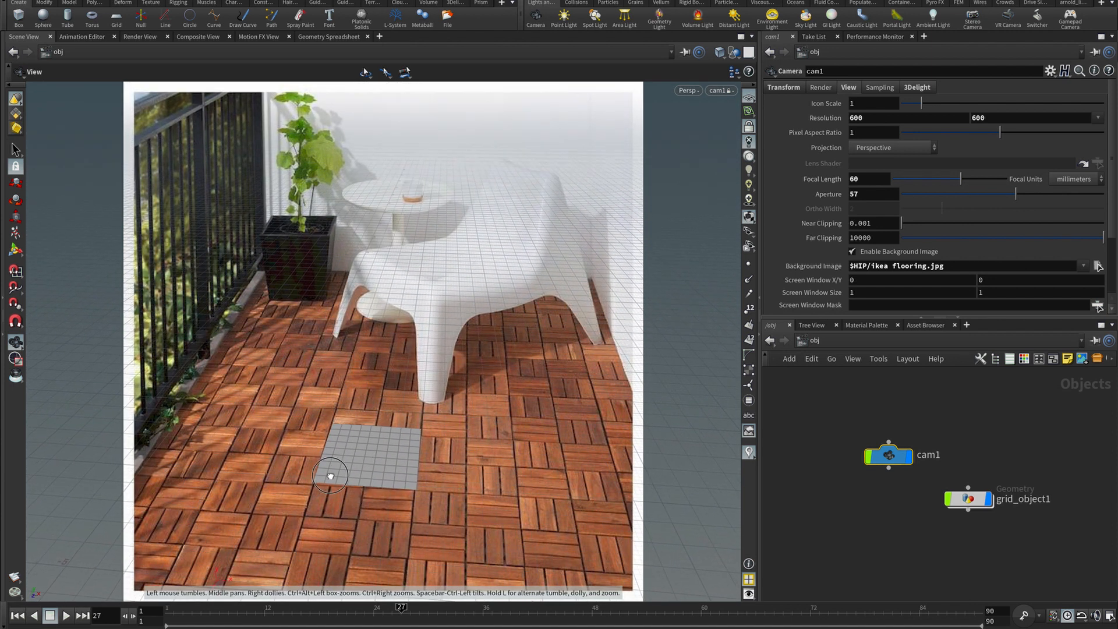
{"action": "middle_click_drag", "start_coordinate": [332, 474], "coordinate": [380, 488]}
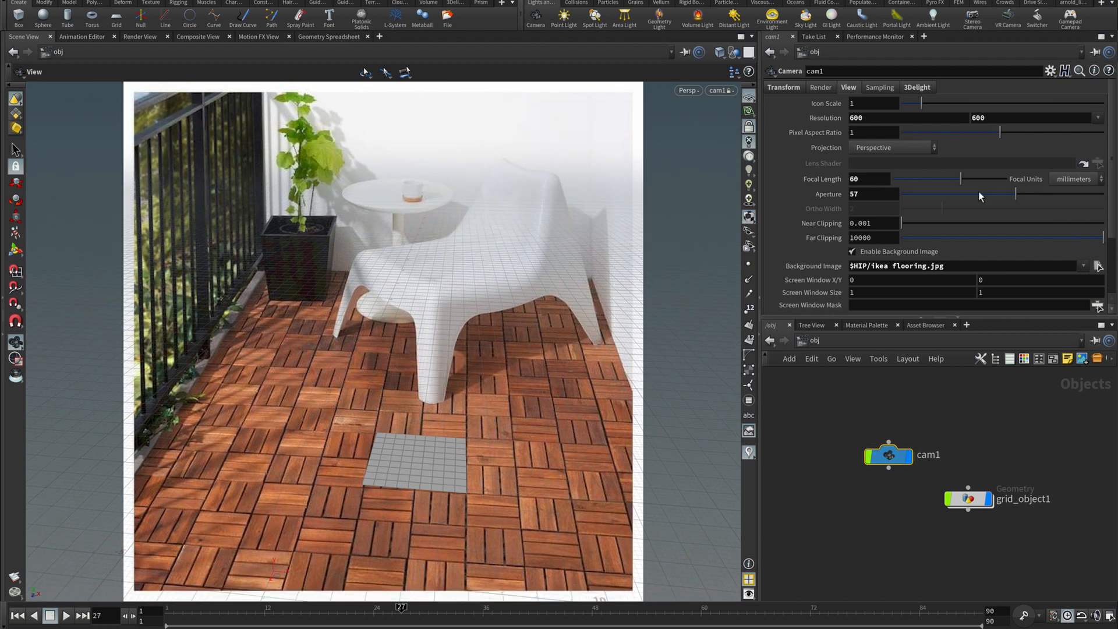
Try a focal length of 68.4 mm on cam1 and realign the camera to the floor tiles
{"action": "left_click_drag", "start_coordinate": [961, 179], "coordinate": [970, 179]}
{"action": "left_click_drag", "start_coordinate": [446, 484], "coordinate": [437, 488]}
{"action": "right_click_drag", "start_coordinate": [436, 488], "coordinate": [437, 487]}
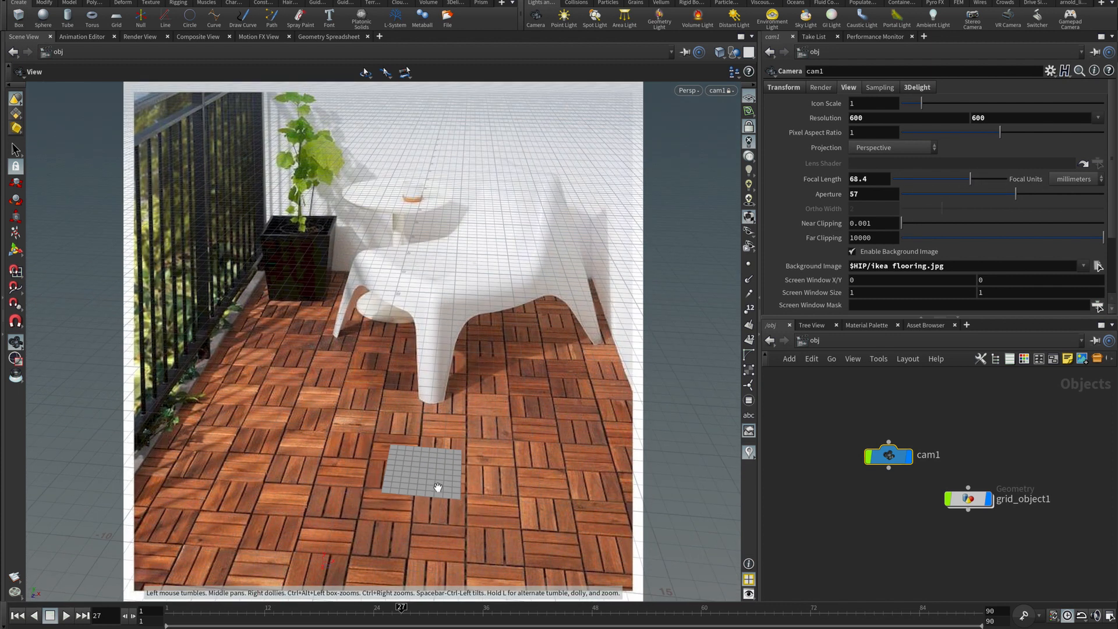
{"action": "left_click_drag", "start_coordinate": [437, 487], "coordinate": [442, 485]}
{"action": "right_click_drag", "start_coordinate": [442, 485], "coordinate": [432, 494]}
{"action": "left_click_drag", "start_coordinate": [431, 494], "coordinate": [437, 477]}
{"action": "middle_click_drag", "start_coordinate": [436, 477], "coordinate": [440, 448]}
Set cam1's focal length to 24.5 mm and realign the camera so the grid sits on the tiles in front of the chair
{"action": "left_click_drag", "start_coordinate": [970, 180], "coordinate": [920, 180]}
{"action": "right_click_drag", "start_coordinate": [404, 411], "coordinate": [400, 396]}
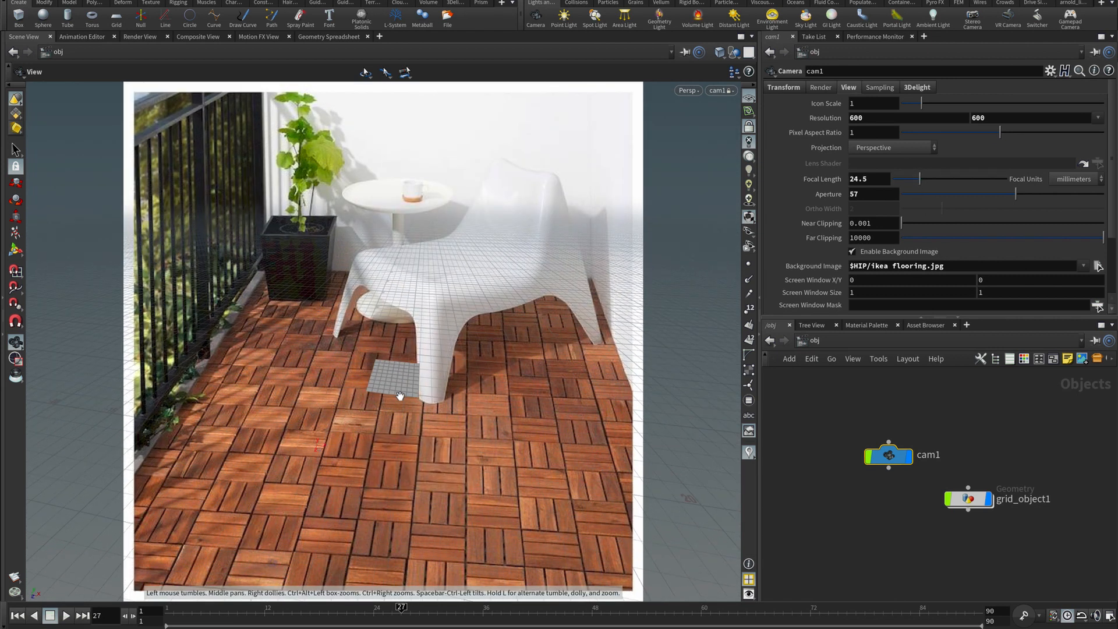
{"action": "left_click_drag", "start_coordinate": [382, 477], "coordinate": [392, 437]}
{"action": "right_click_drag", "start_coordinate": [392, 436], "coordinate": [389, 443]}
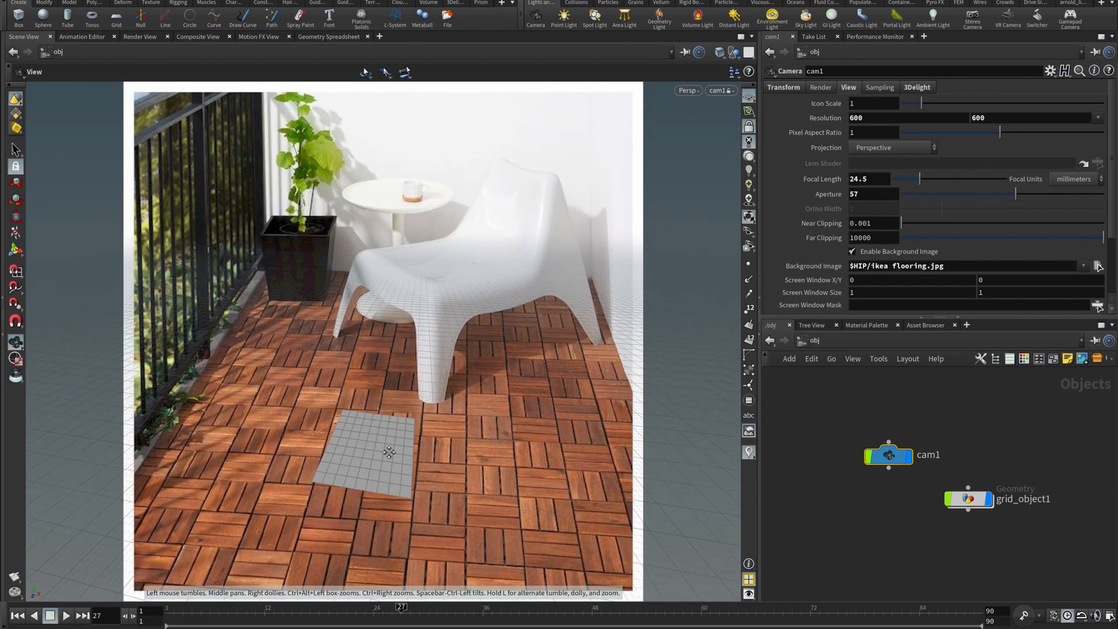
{"action": "left_click_drag", "start_coordinate": [389, 442], "coordinate": [388, 441]}
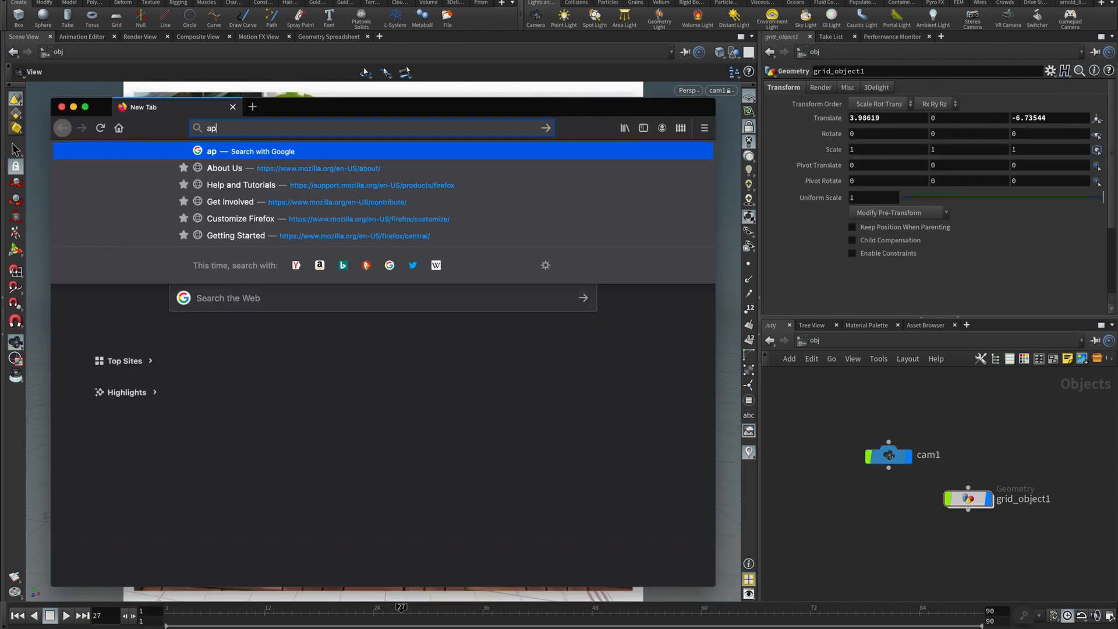
Switch to Firefox, search the web for "app match camera" and open the fSpy website
{"action": "type", "text": "p matc"}
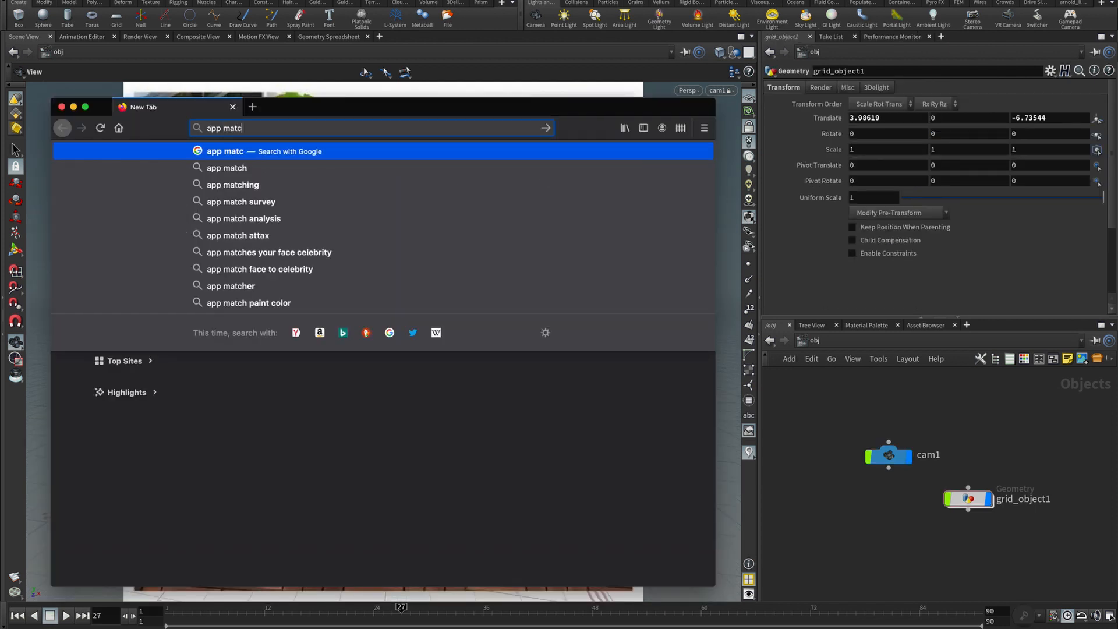
{"action": "type", "text": "h camera"}
{"action": "key", "text": "Return"}
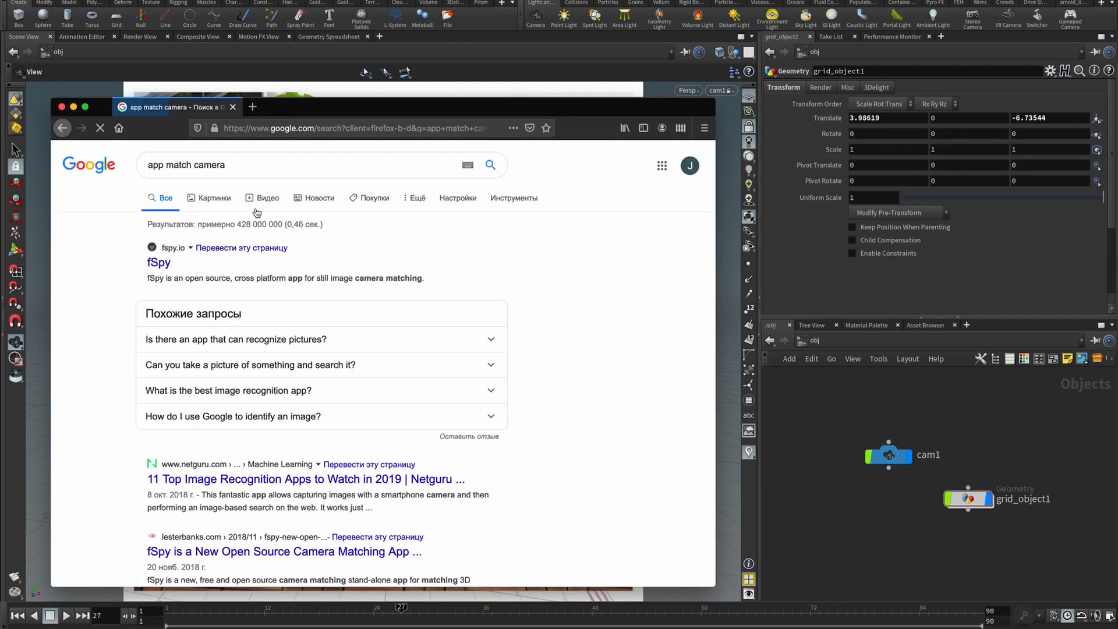
{"action": "left_click", "coordinate": [159, 264]}
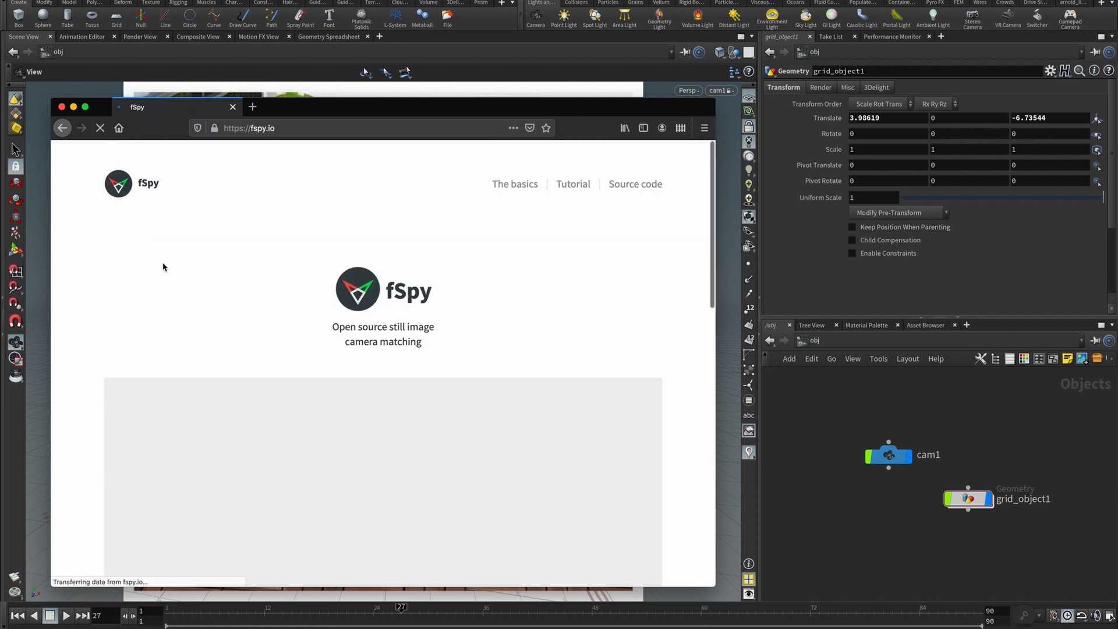
Read through fSpy's home page and its Basics page on vanishing points and image limitations
{"action": "scroll", "coordinate": [466, 341], "scroll_direction": "down", "scroll_amount": 3}
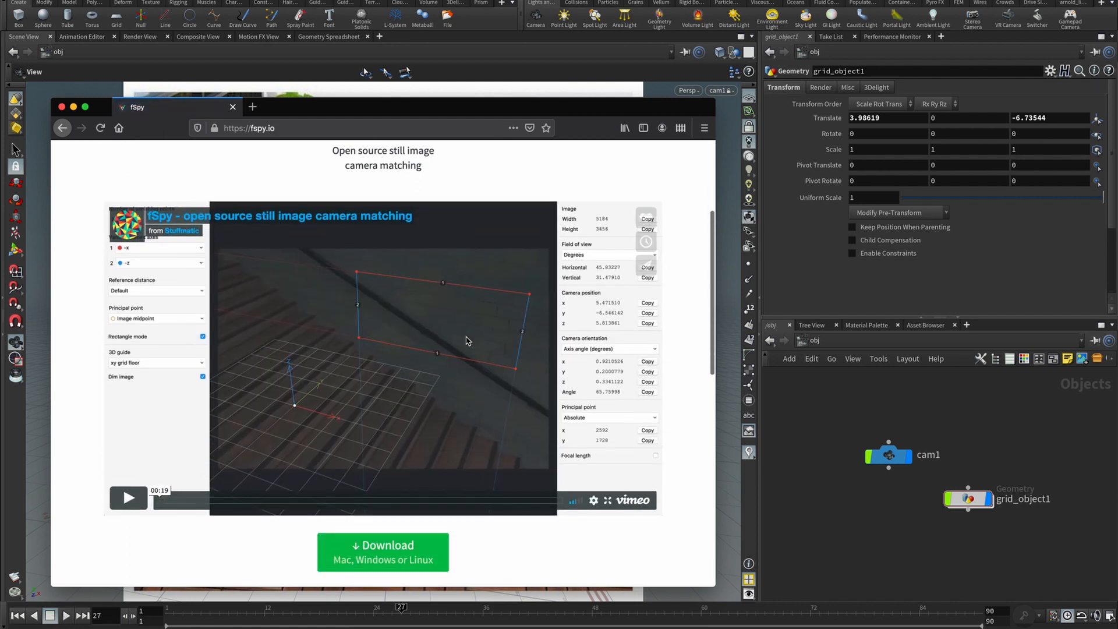
{"action": "scroll", "coordinate": [465, 340], "scroll_direction": "down", "scroll_amount": 9}
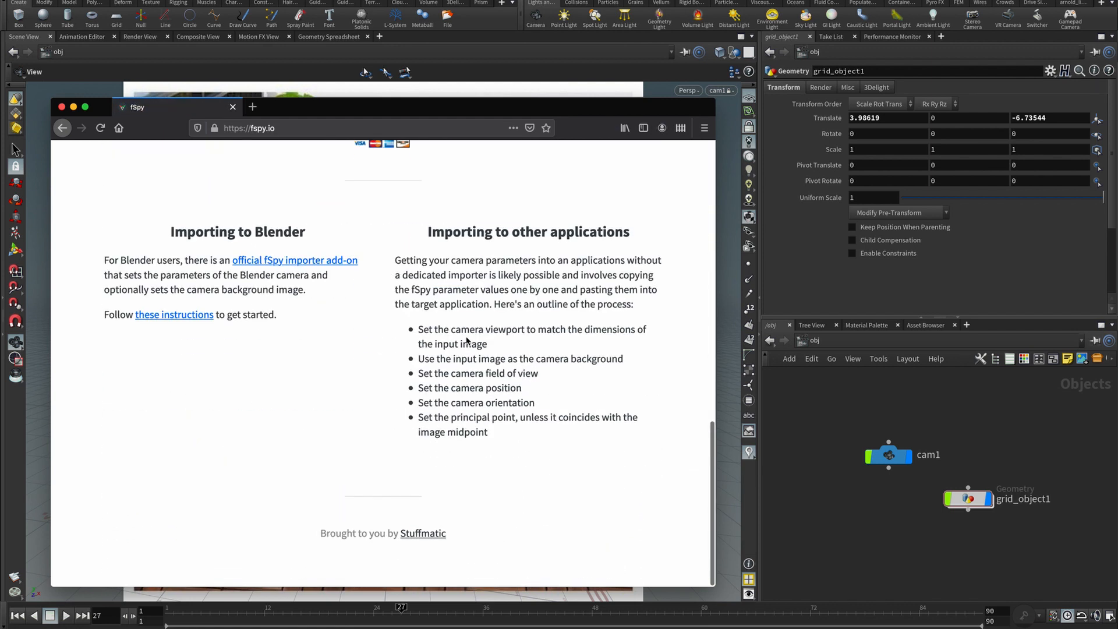
{"action": "scroll", "coordinate": [466, 341], "scroll_direction": "up", "scroll_amount": 12}
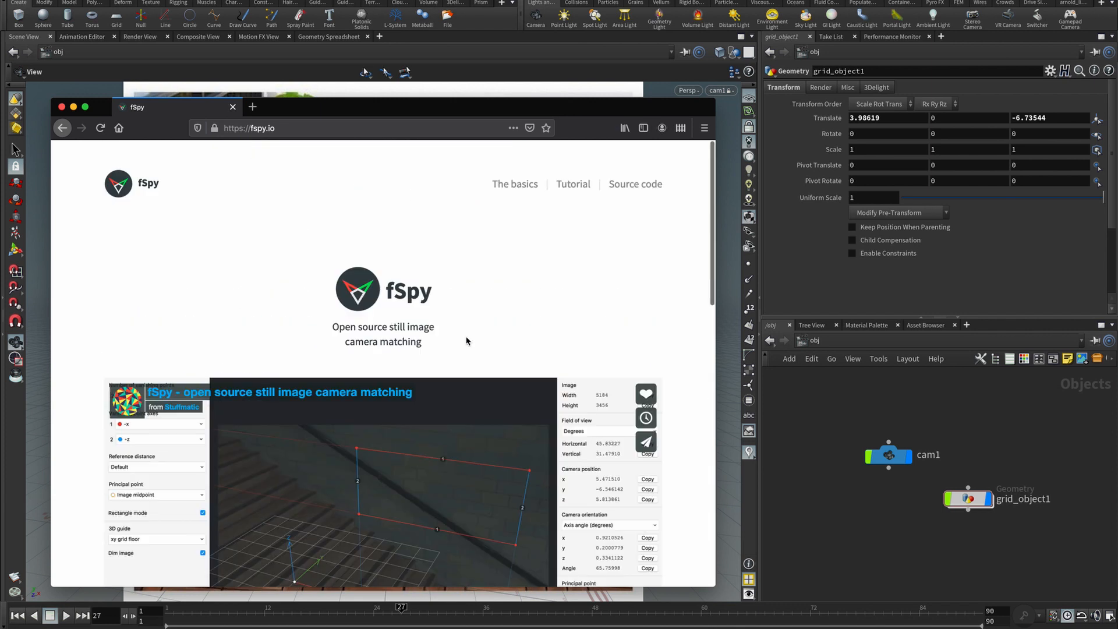
{"action": "left_click", "coordinate": [532, 185]}
{"action": "scroll", "coordinate": [581, 324], "scroll_direction": "down", "scroll_amount": 10}
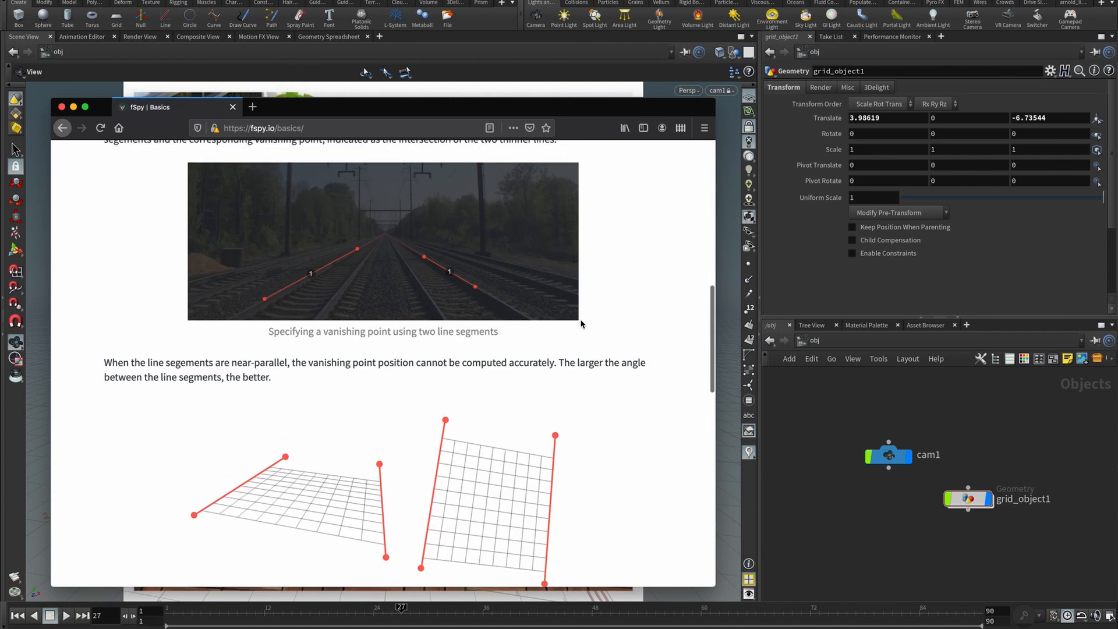
{"action": "scroll", "coordinate": [581, 323], "scroll_direction": "down", "scroll_amount": 13}
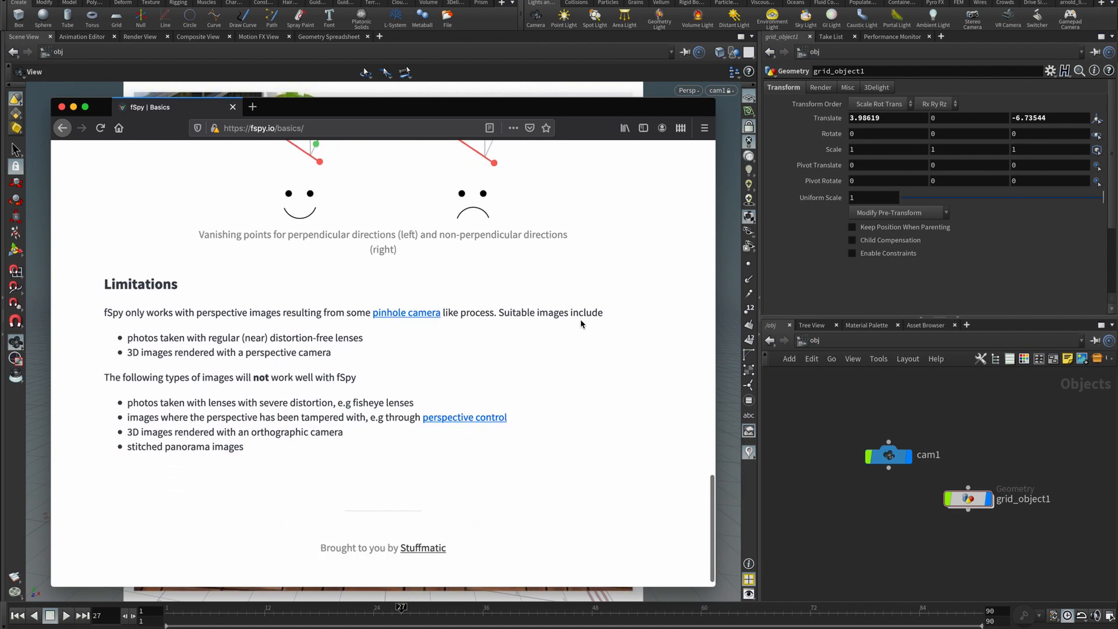
{"action": "scroll", "coordinate": [581, 323], "scroll_direction": "down", "scroll_amount": 1}
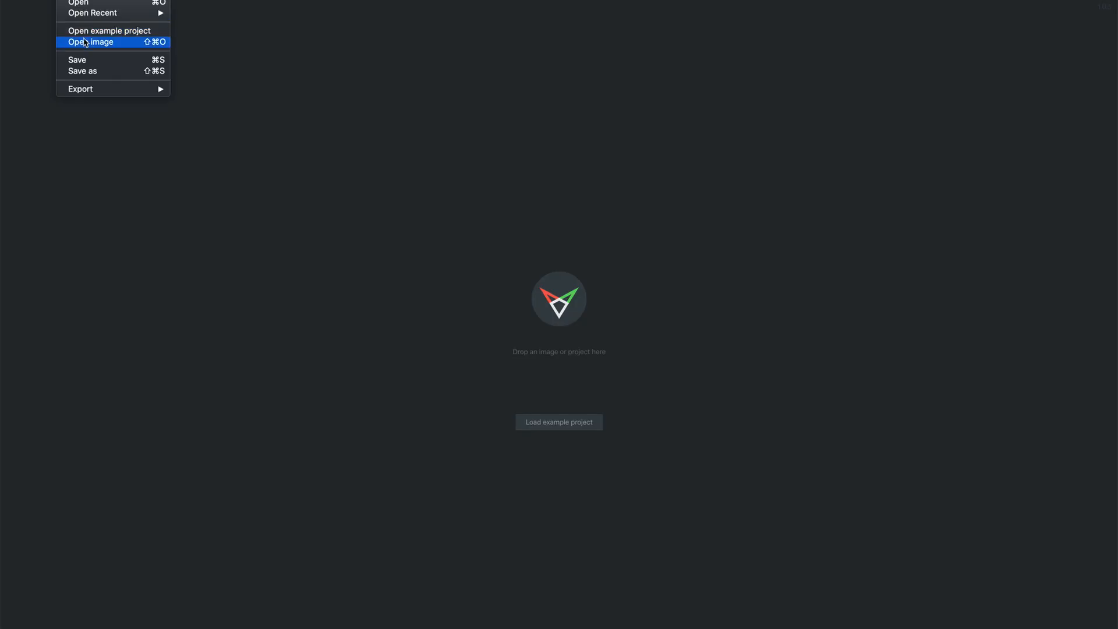
Switch to fSpy, open the image ikea flooring.jpg and enable Rectangle mode
{"action": "left_click", "coordinate": [111, 42]}
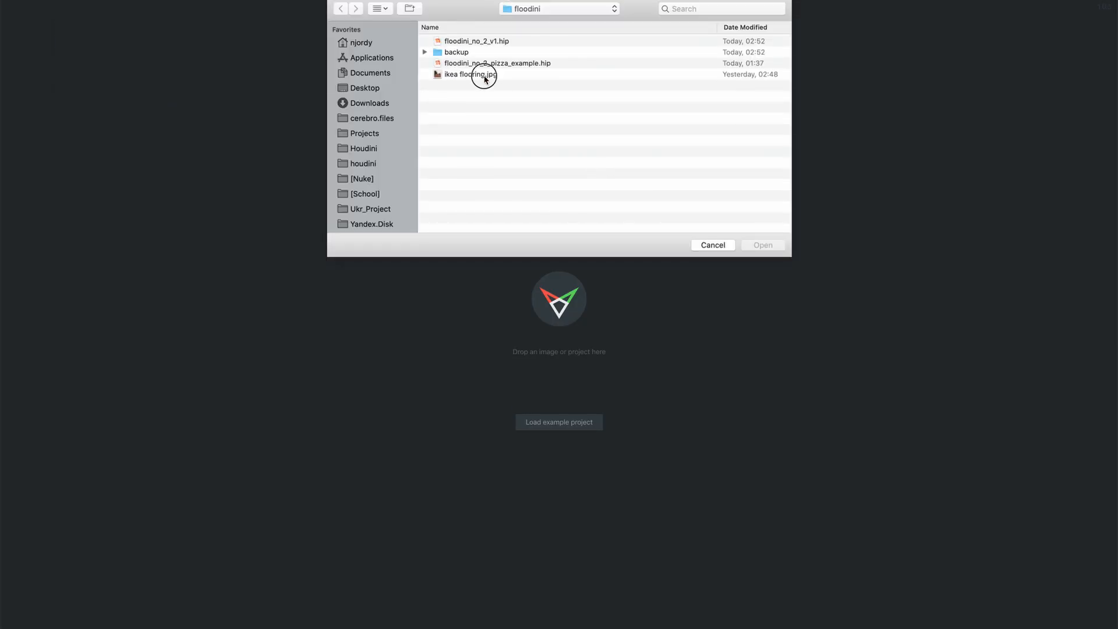
{"action": "double_click", "coordinate": [478, 70]}
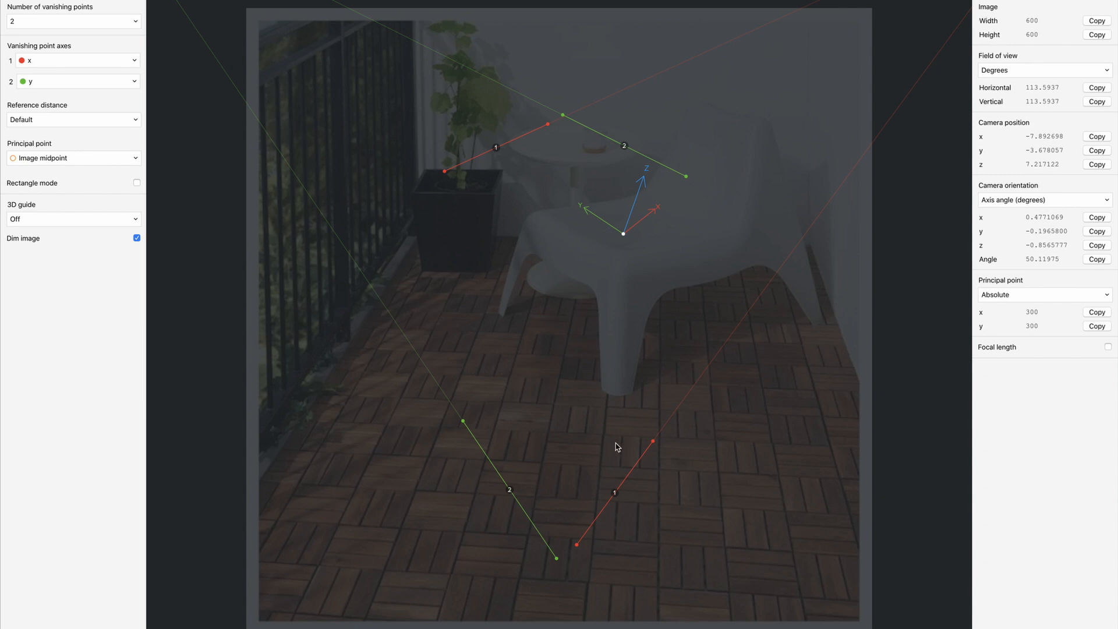
{"action": "left_click", "coordinate": [137, 183]}
Place the four vanishing-line control points on tile corners to outline a rectangle on the floor in front of the chair
{"action": "left_click_drag", "start_coordinate": [656, 448], "coordinate": [442, 428]}
{"action": "left_click_drag", "start_coordinate": [576, 544], "coordinate": [404, 525]}
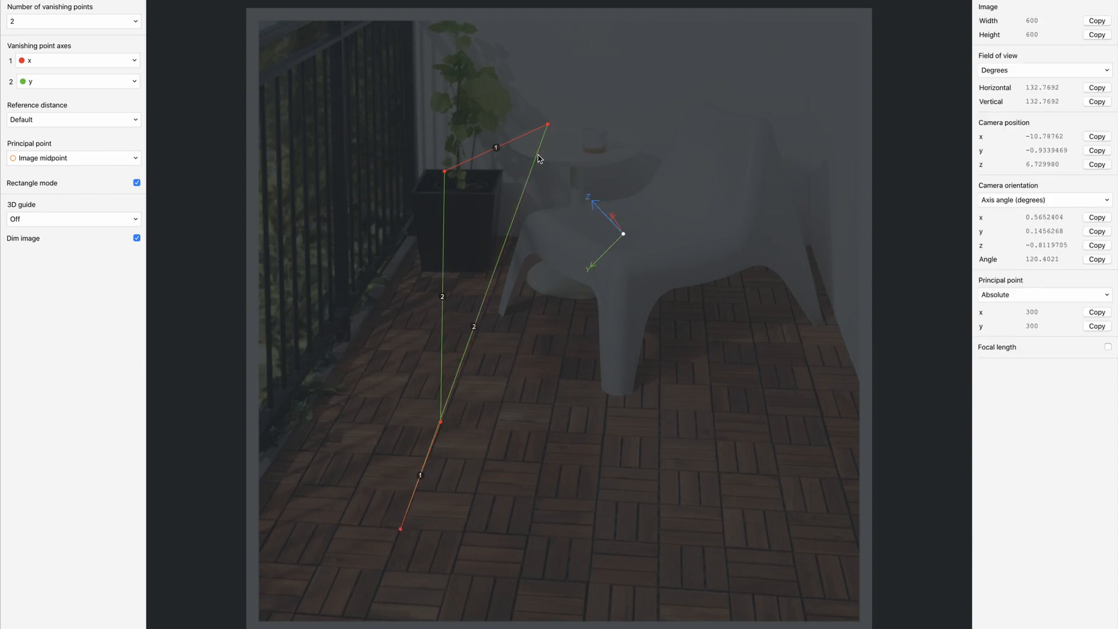
{"action": "left_click_drag", "start_coordinate": [444, 171], "coordinate": [712, 442]}
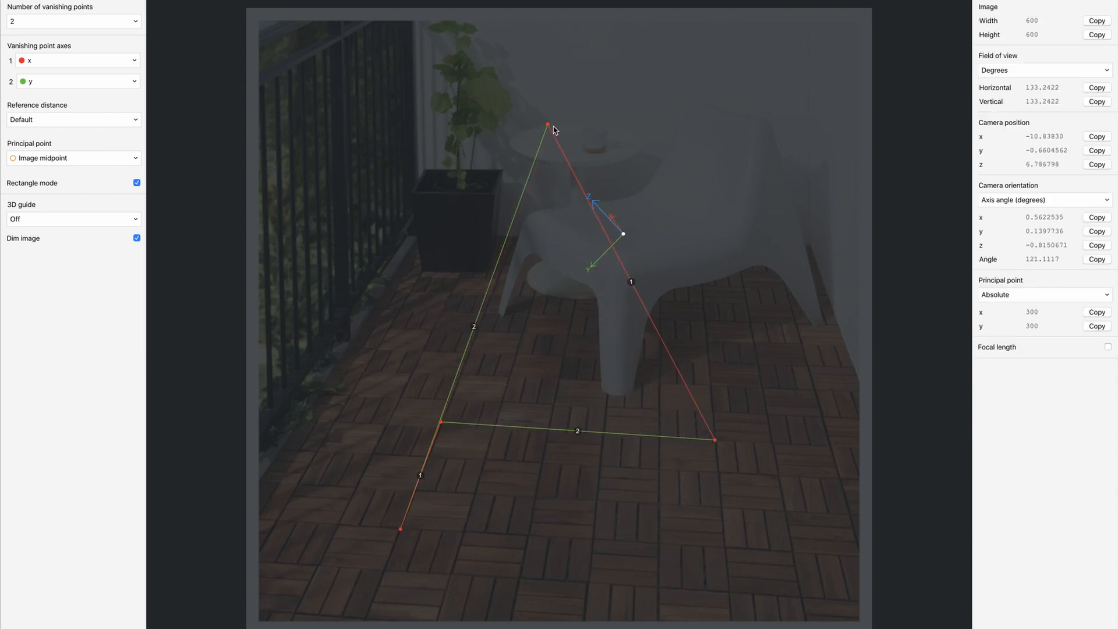
{"action": "left_click_drag", "start_coordinate": [548, 124], "coordinate": [728, 548]}
{"action": "left_click_drag", "start_coordinate": [716, 441], "coordinate": [709, 386]}
{"action": "left_click_drag", "start_coordinate": [441, 420], "coordinate": [462, 375]}
{"action": "left_click_drag", "start_coordinate": [404, 530], "coordinate": [402, 528]}
{"action": "left_click_drag", "start_coordinate": [728, 549], "coordinate": [703, 531]}
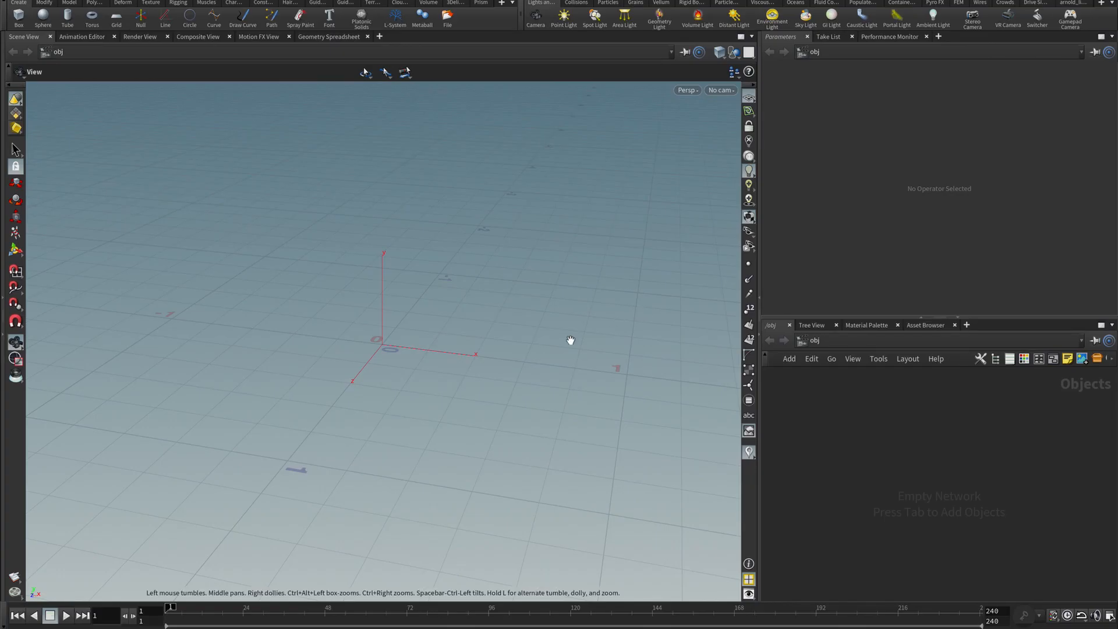
Check the axis orientation in Houdini, and in fSpy set vanishing point axis 1 to -z and axis 2 to -x
{"action": "left_click_drag", "start_coordinate": [452, 374], "coordinate": [381, 355]}
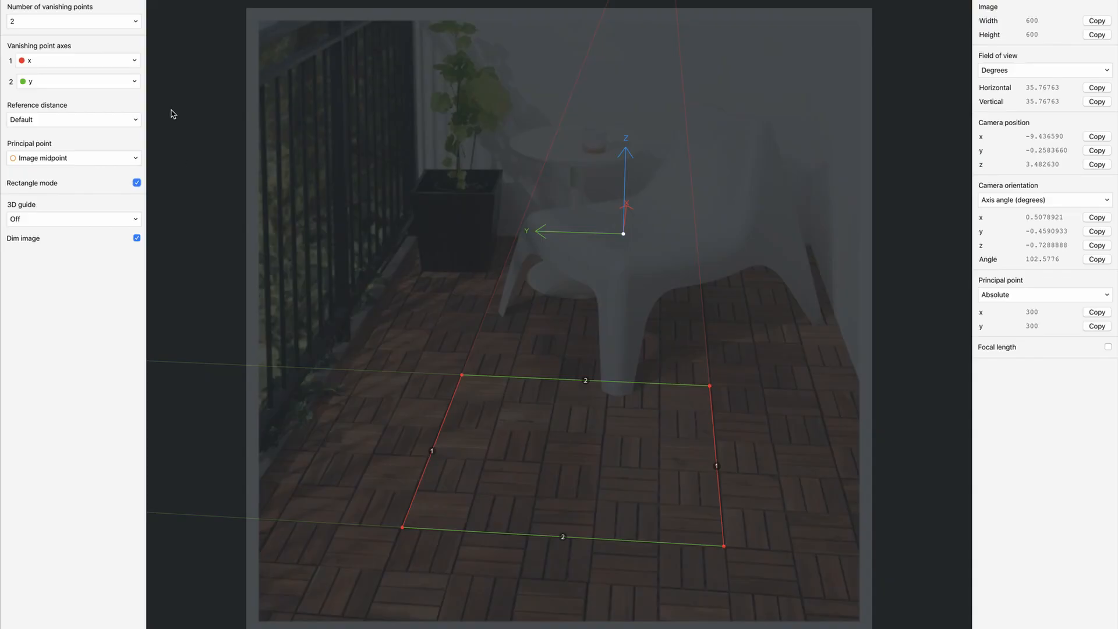
{"action": "left_click", "coordinate": [120, 63]}
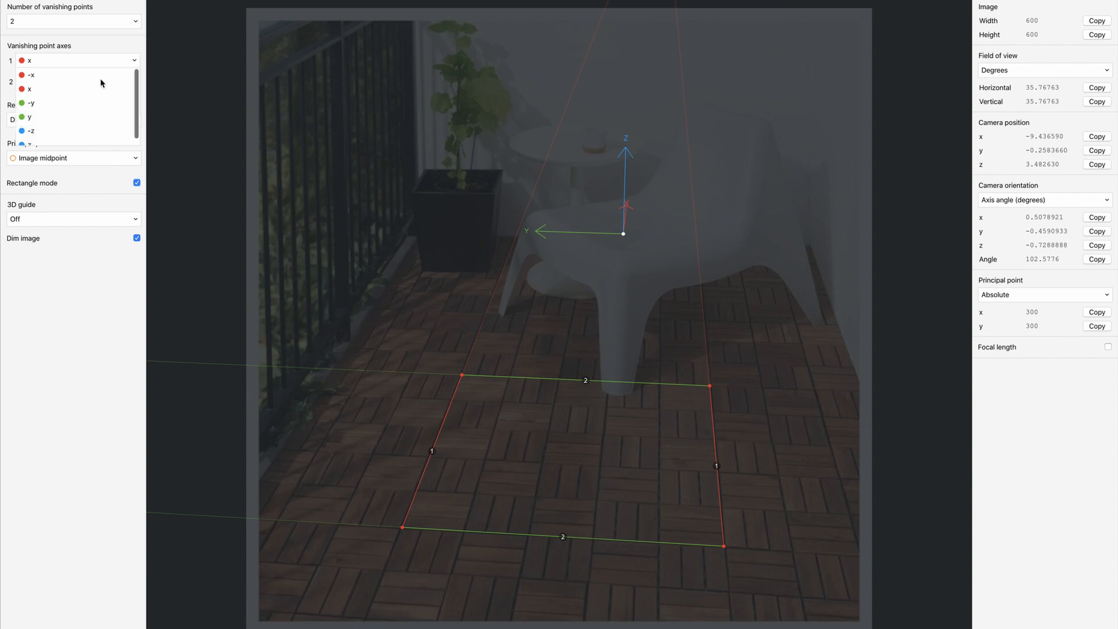
{"action": "left_click", "coordinate": [50, 131]}
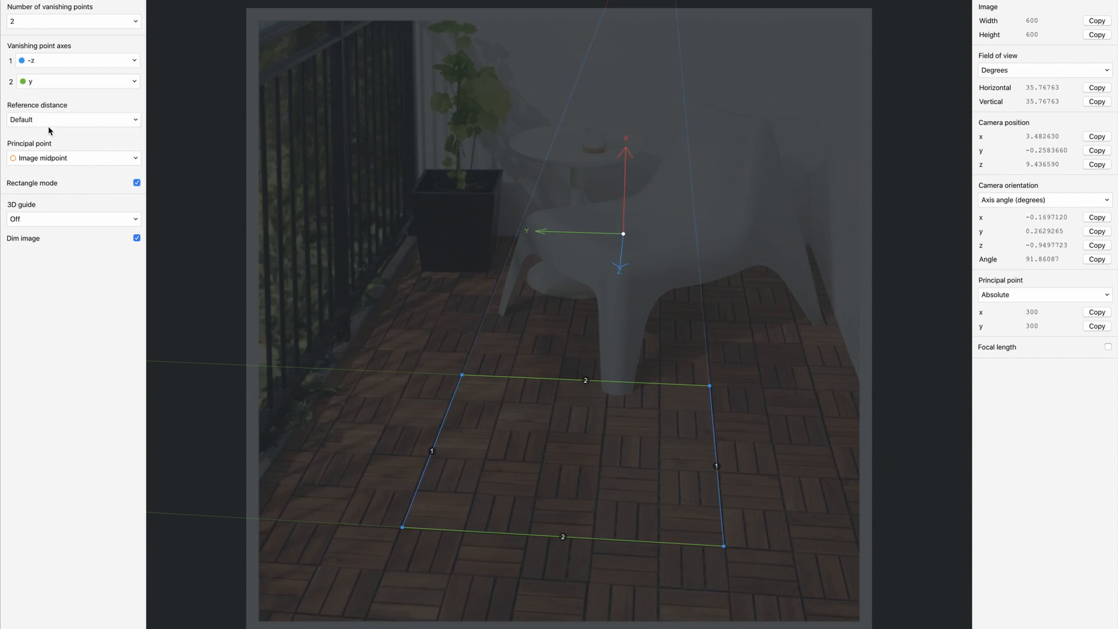
{"action": "left_click", "coordinate": [84, 80]}
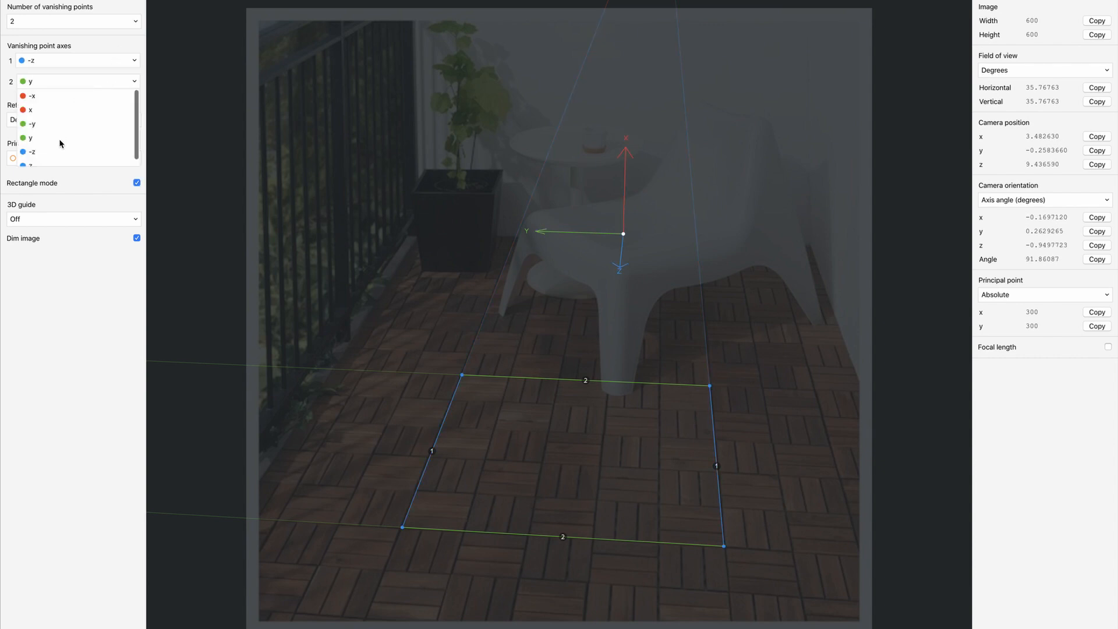
{"action": "left_click", "coordinate": [55, 99]}
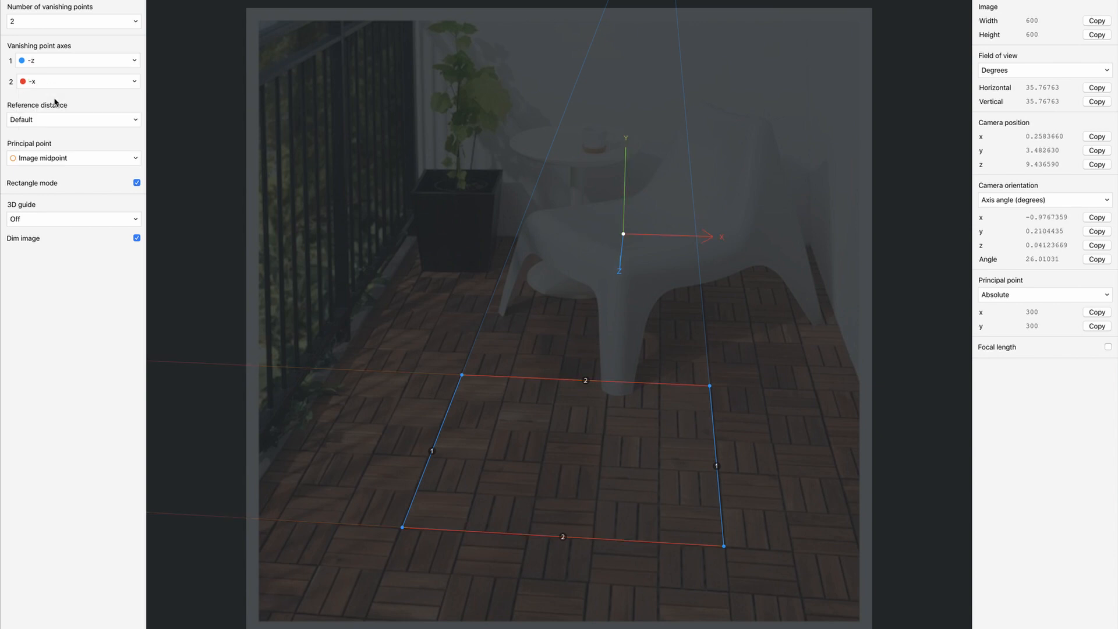
Move fSpy's origin onto a tile corner inside the rectangle, and enable and copy the focal length for the 36 x 24 mm custom camera
{"action": "left_click_drag", "start_coordinate": [622, 235], "coordinate": [484, 462]}
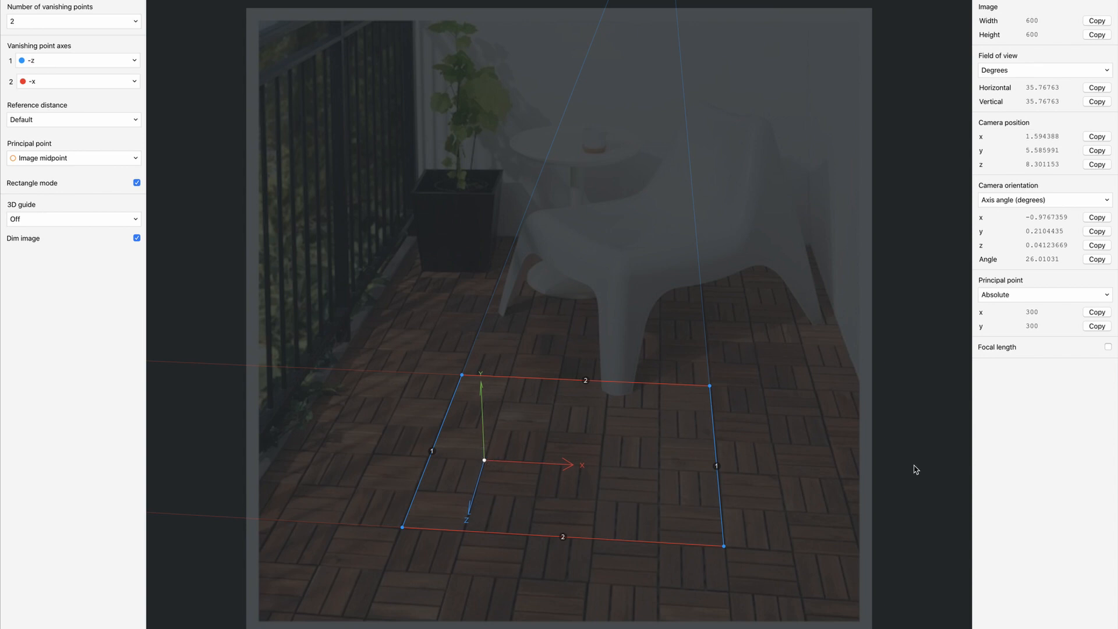
{"action": "left_click", "coordinate": [1107, 347]}
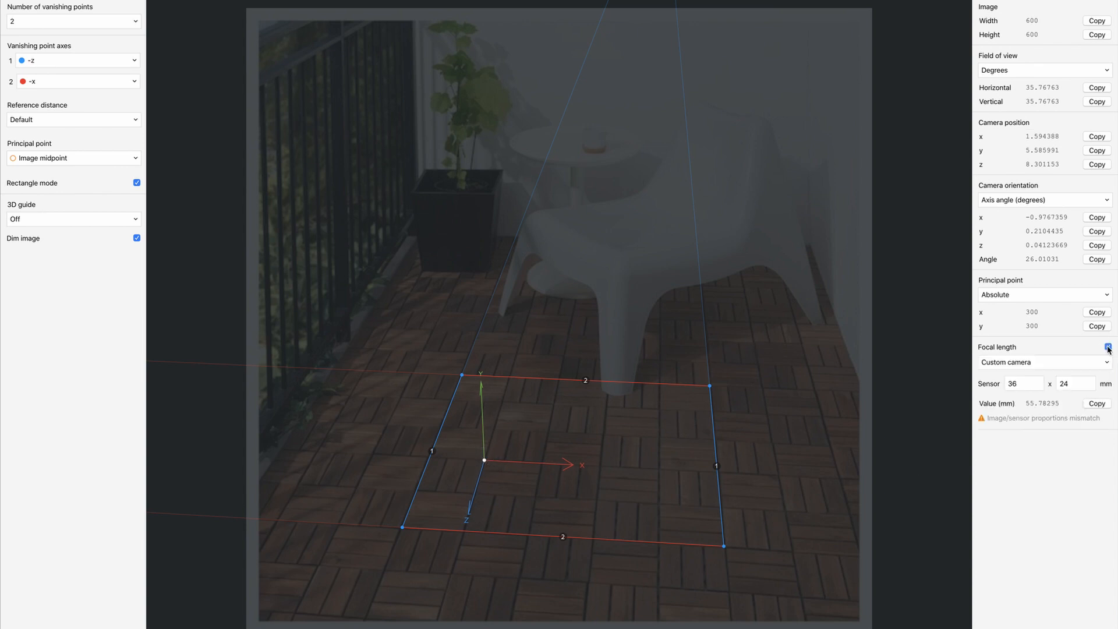
{"action": "left_click", "coordinate": [1094, 403]}
Switch to Houdini and create a camera at the scene origin
{"action": "key", "text": "super+Tab"}
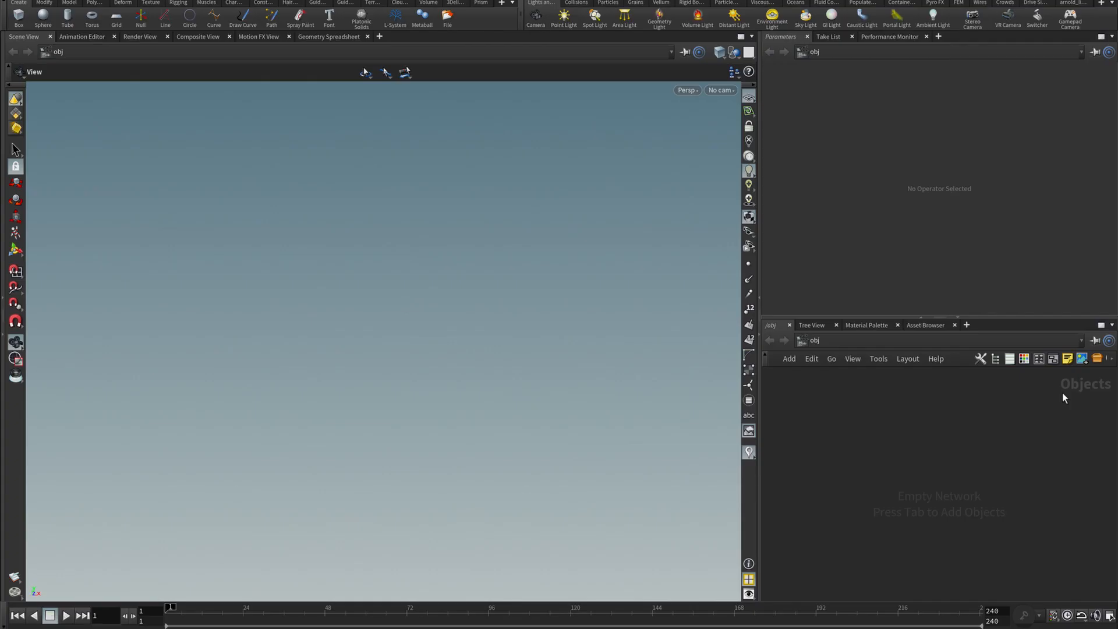
{"action": "left_click", "coordinate": [534, 24]}
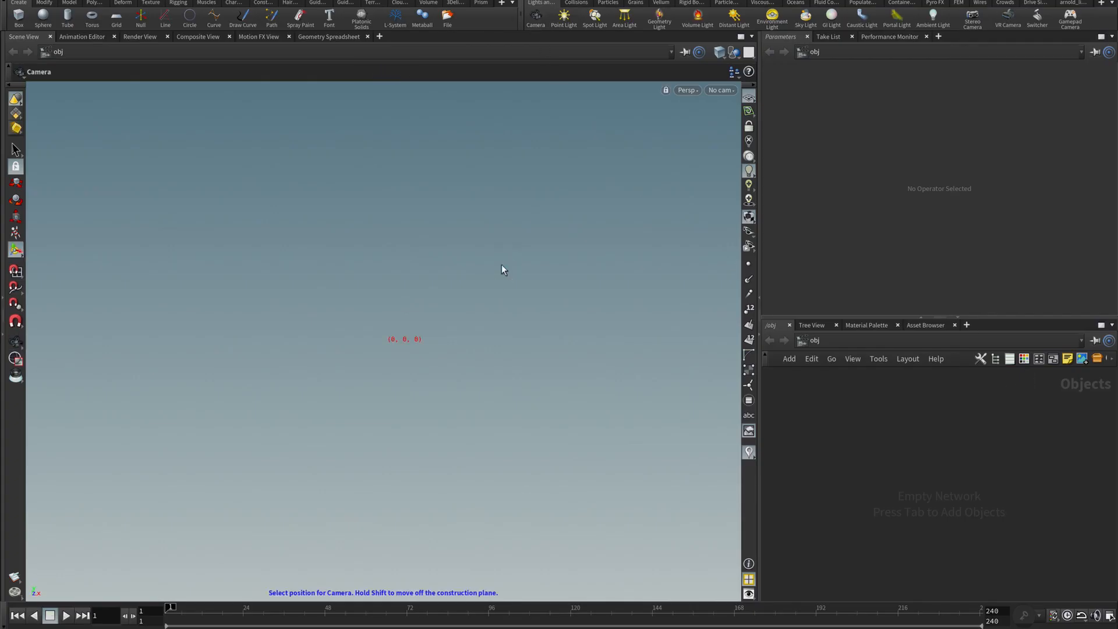
{"action": "key", "text": "Return"}
Set the camera's focal length to the copied fSpy value 55.78295 mm and its aperture to 36
{"action": "left_click", "coordinate": [852, 87]}
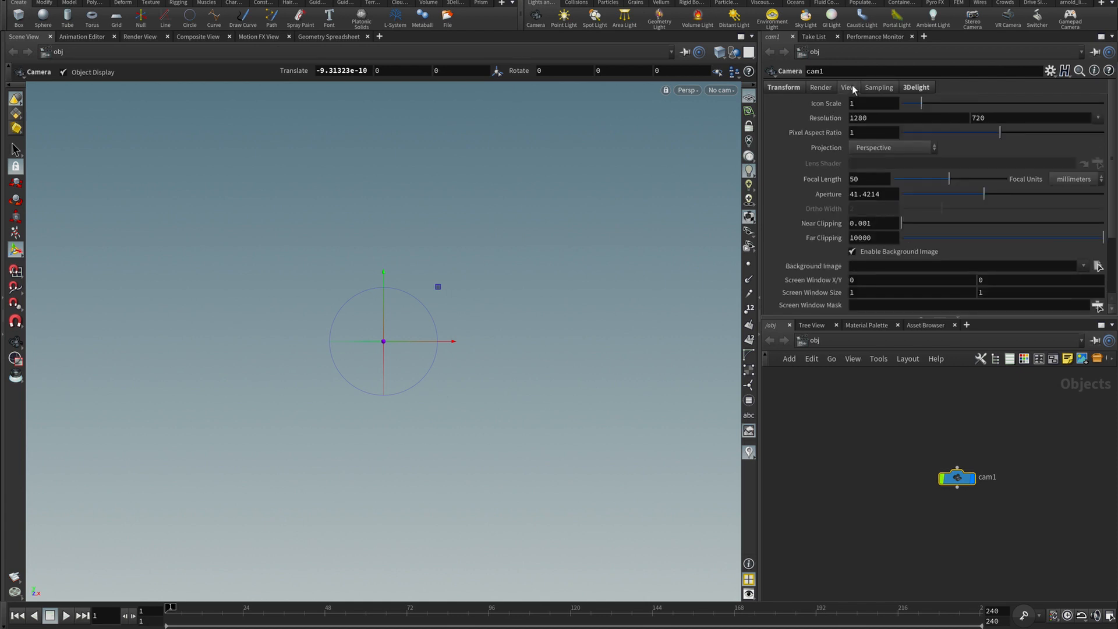
{"action": "left_click", "coordinate": [869, 178]}
{"action": "key", "text": "ctrl+v"}
{"action": "key", "text": "Return"}
{"action": "left_click", "coordinate": [880, 195]}
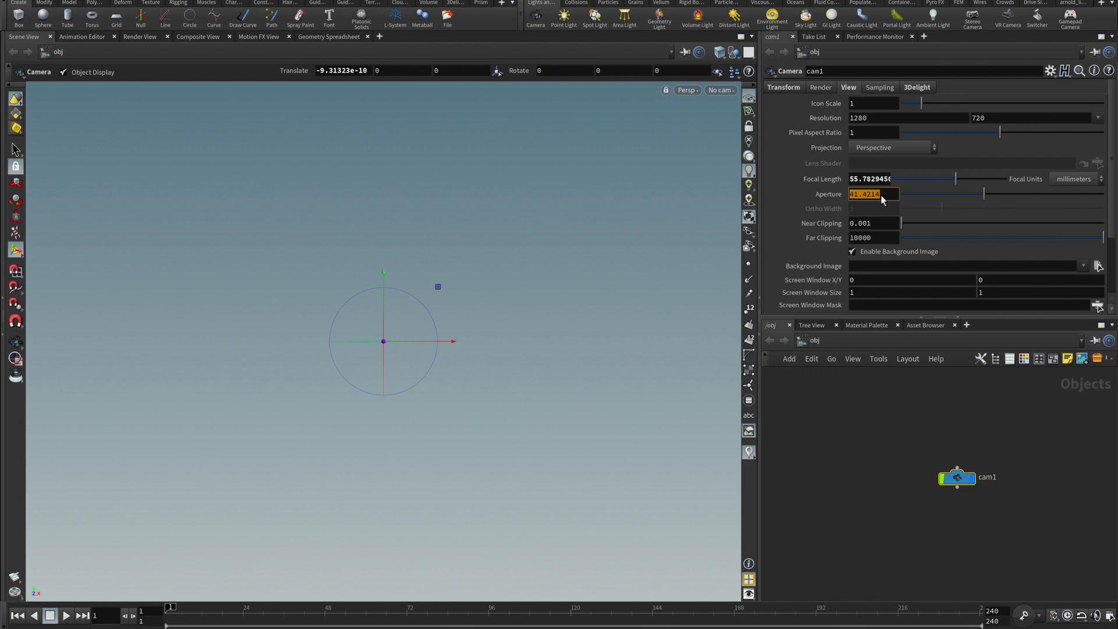
{"action": "type", "text": "36"}
{"action": "key", "text": "Return"}
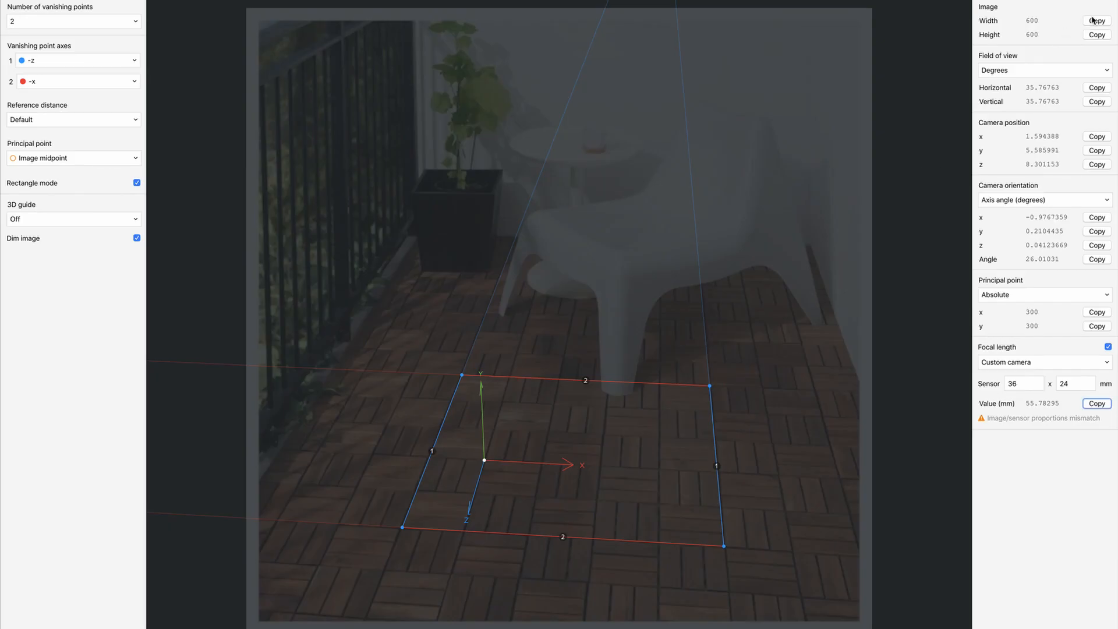
Copy the image width from fSpy and set the Houdini camera's resolution to 600 x 600
{"action": "left_click", "coordinate": [1093, 20]}
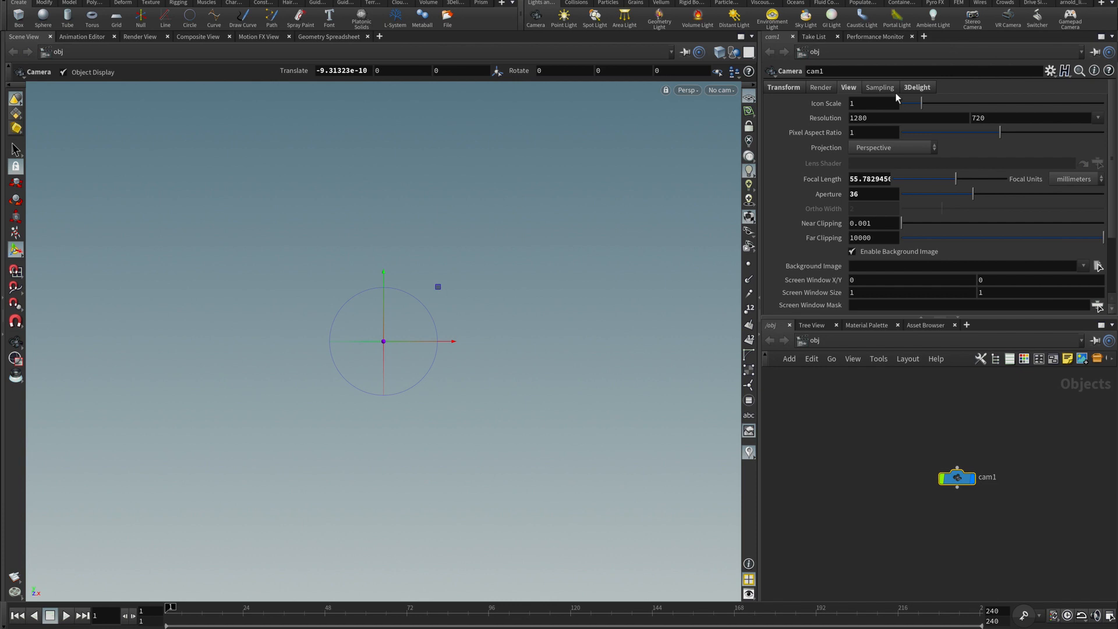
{"action": "left_click", "coordinate": [888, 118]}
{"action": "key", "text": "ctrl+v"}
{"action": "key", "text": "Tab"}
{"action": "key", "text": "Return"}
Load ikea flooring.jpg as the camera's background image and look through cam1 in the viewport
{"action": "left_click", "coordinate": [1097, 267]}
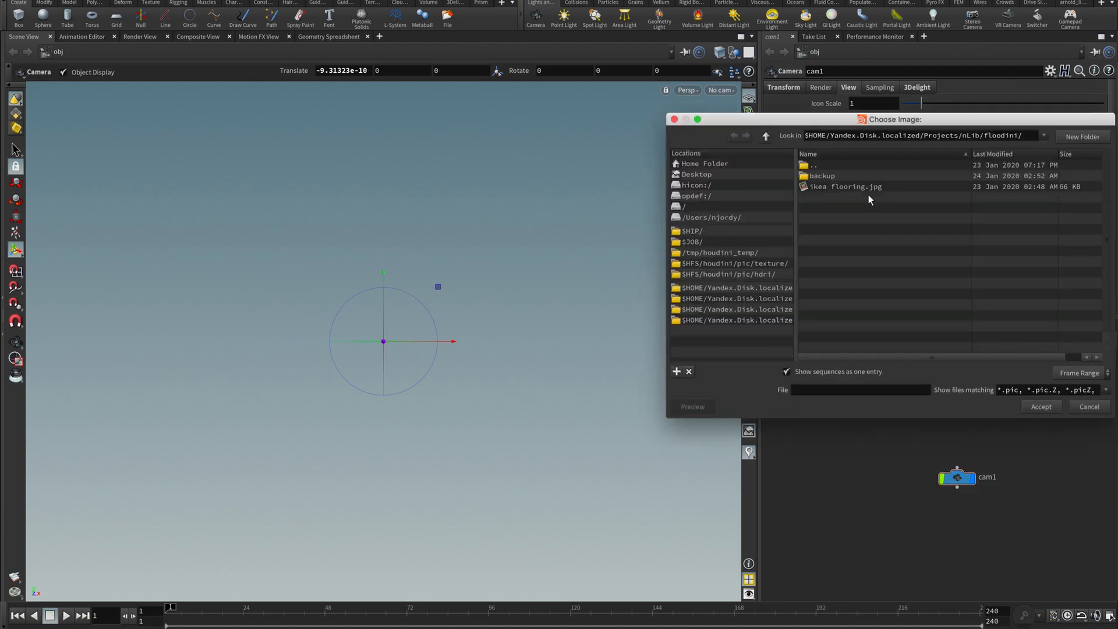
{"action": "double_click", "coordinate": [860, 187]}
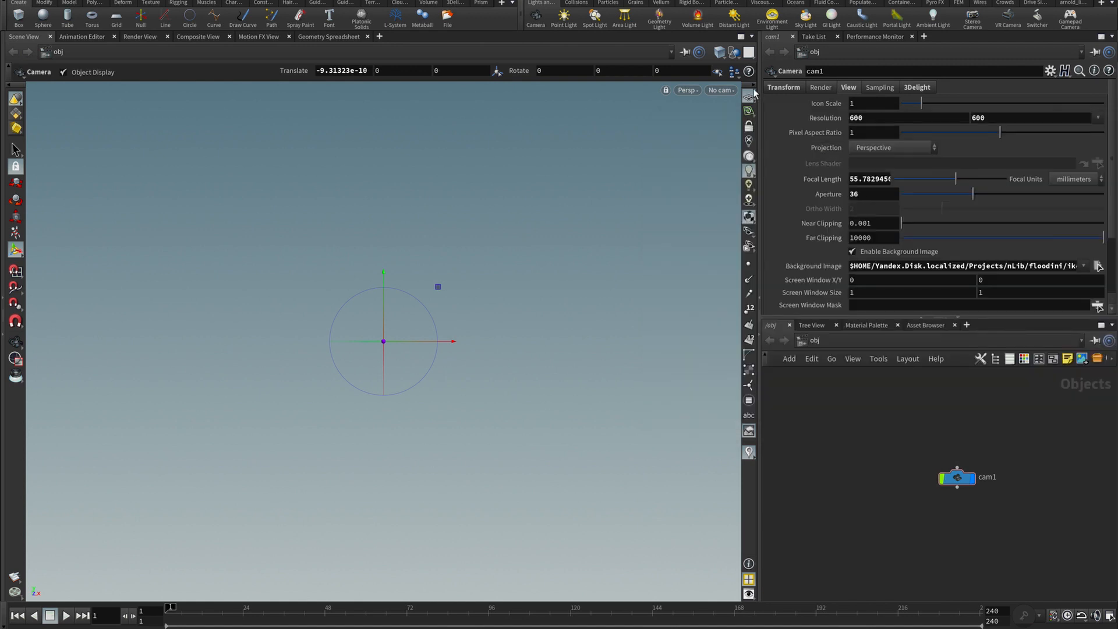
{"action": "left_click", "coordinate": [722, 90]}
{"action": "left_click", "coordinate": [732, 150]}
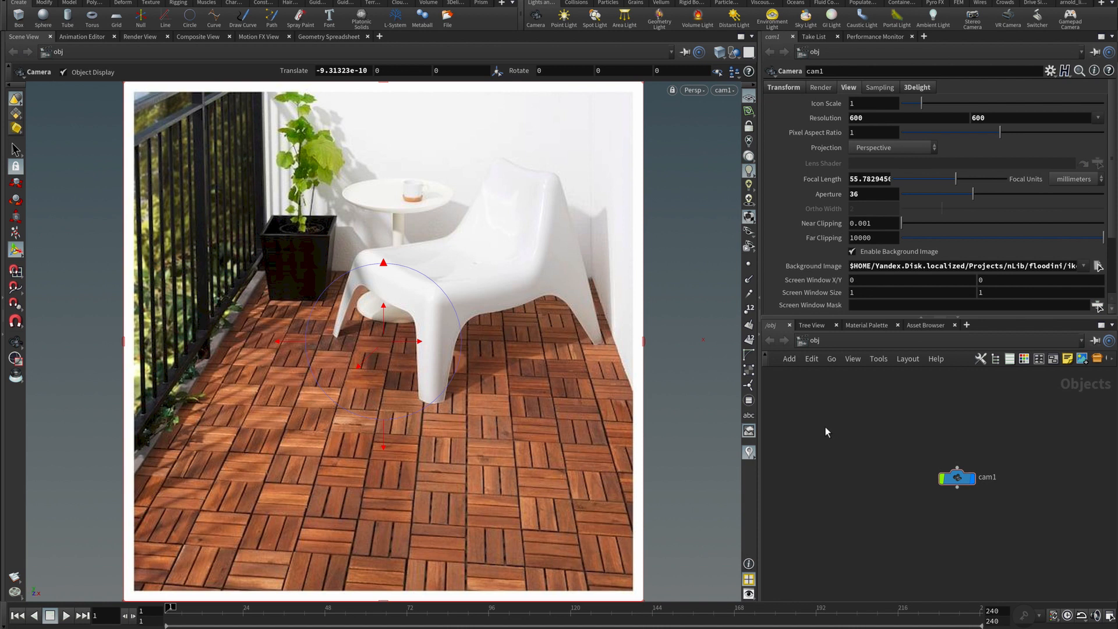
Add a grid geometry object to the object network, placed above and to the left of the camera node
{"action": "key", "text": "Tab"}
{"action": "key", "text": "Escape"}
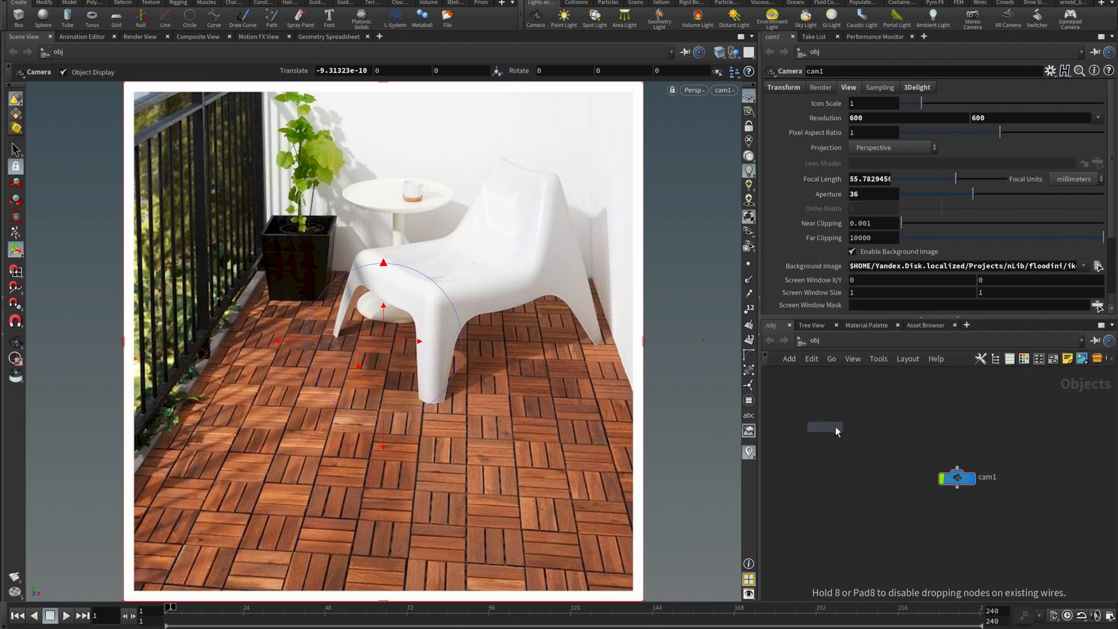
{"action": "left_click", "coordinate": [882, 434]}
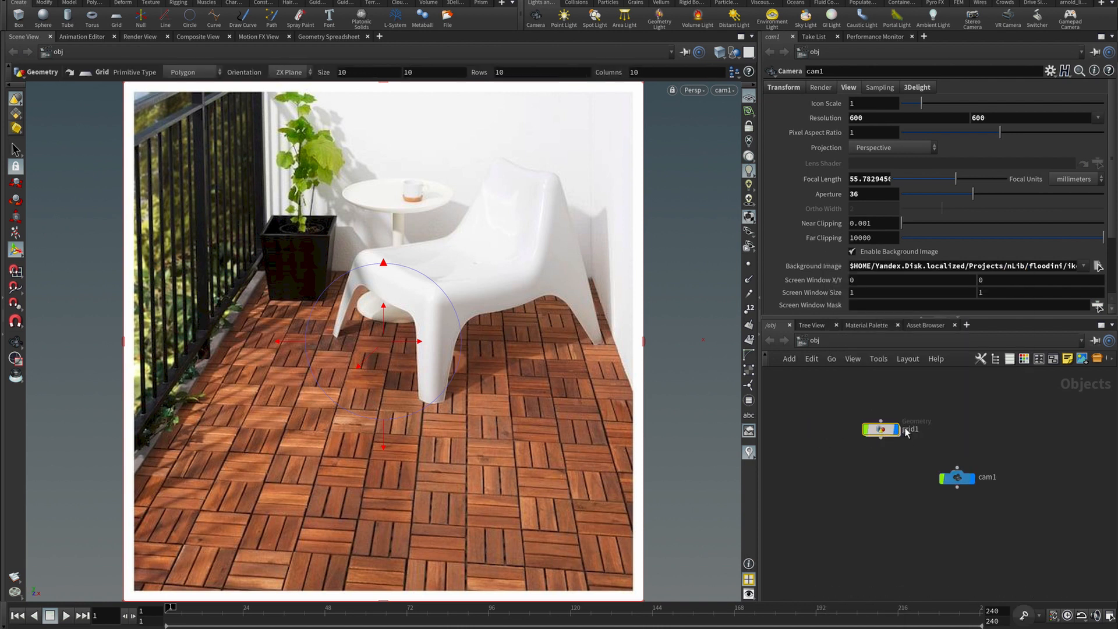
Select cam1 and set its X translation to fSpy's camera position x, 1.594388
{"action": "left_click", "coordinate": [957, 478]}
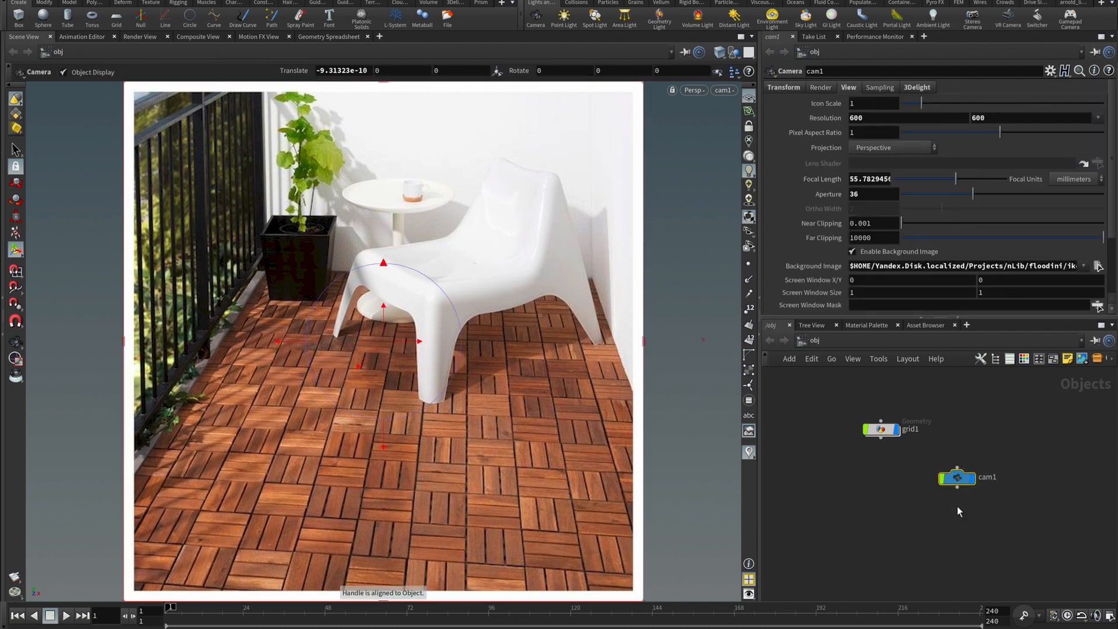
{"action": "left_click", "coordinate": [800, 86]}
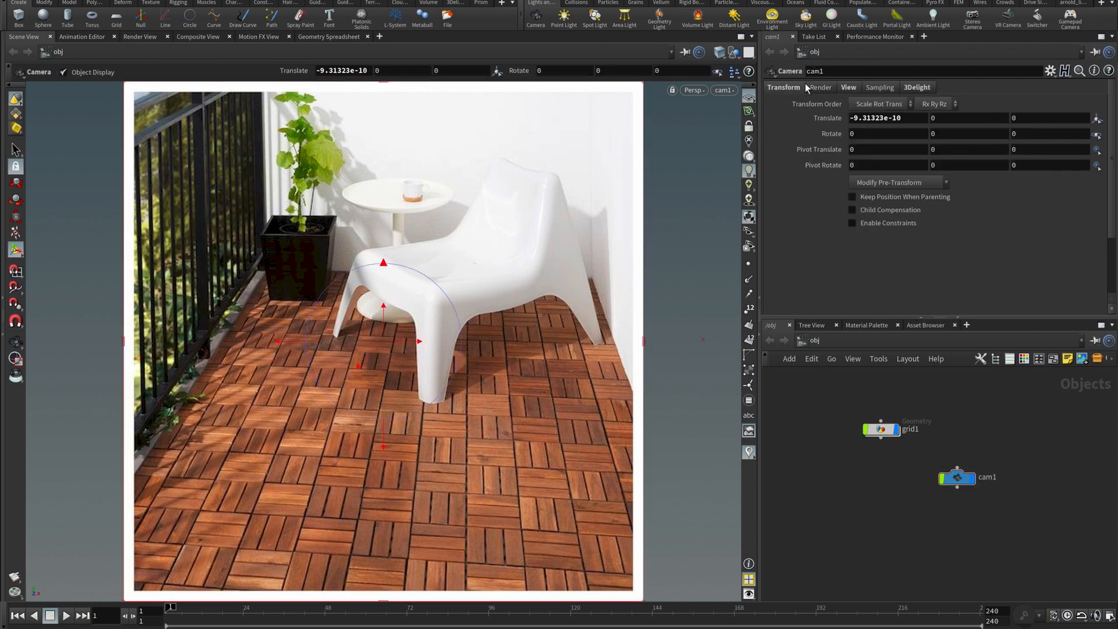
{"action": "double_click", "coordinate": [904, 121]}
{"action": "key", "text": "BackSpace"}
{"action": "type", "text": "0"}
{"action": "key", "text": "Return"}
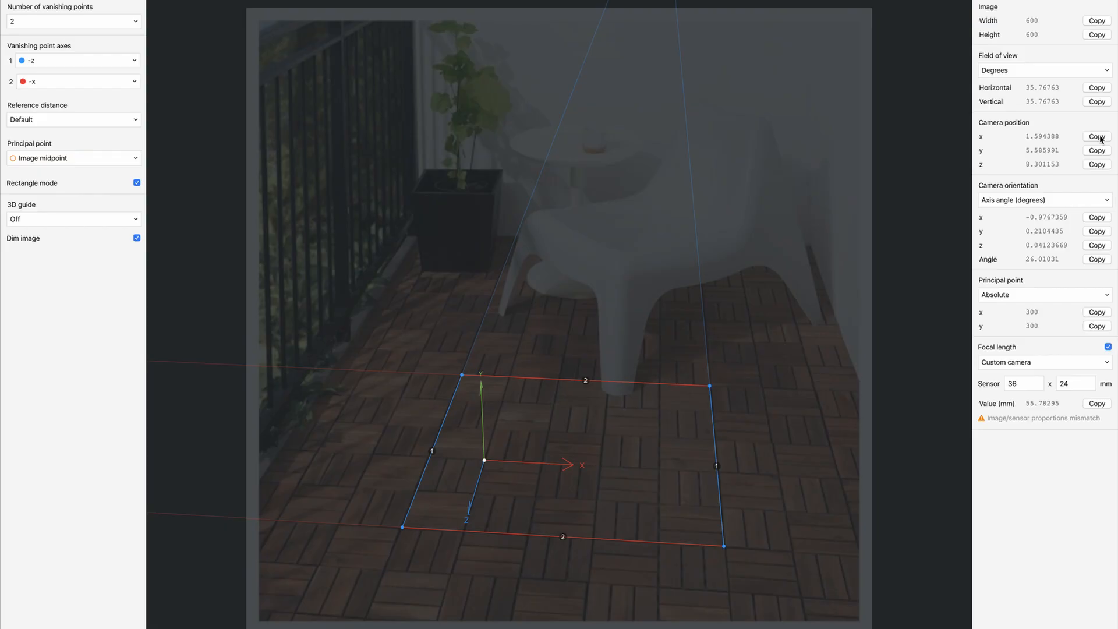
{"action": "left_click", "coordinate": [1097, 137]}
{"action": "key", "text": "alt+Tab"}
{"action": "double_click", "coordinate": [904, 117]}
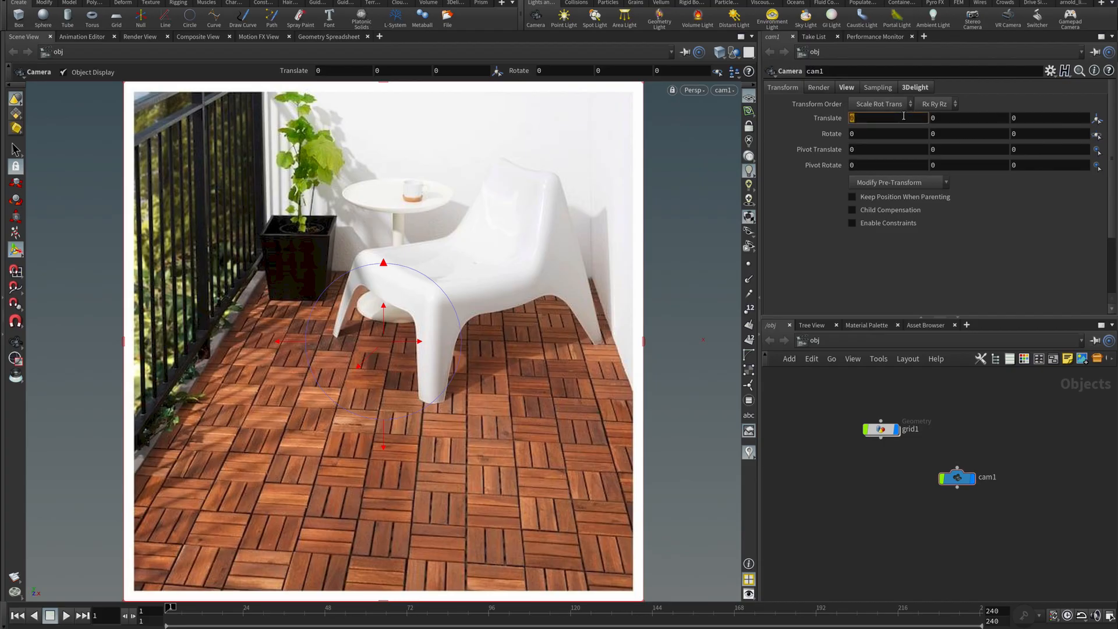
{"action": "key", "text": "ctrl+v"}
Copy fSpy's camera position y and z, 5.585991 and 8.301153, into cam1's Y and Z translation
{"action": "key", "text": "alt+Tab"}
{"action": "left_click", "coordinate": [1090, 151]}
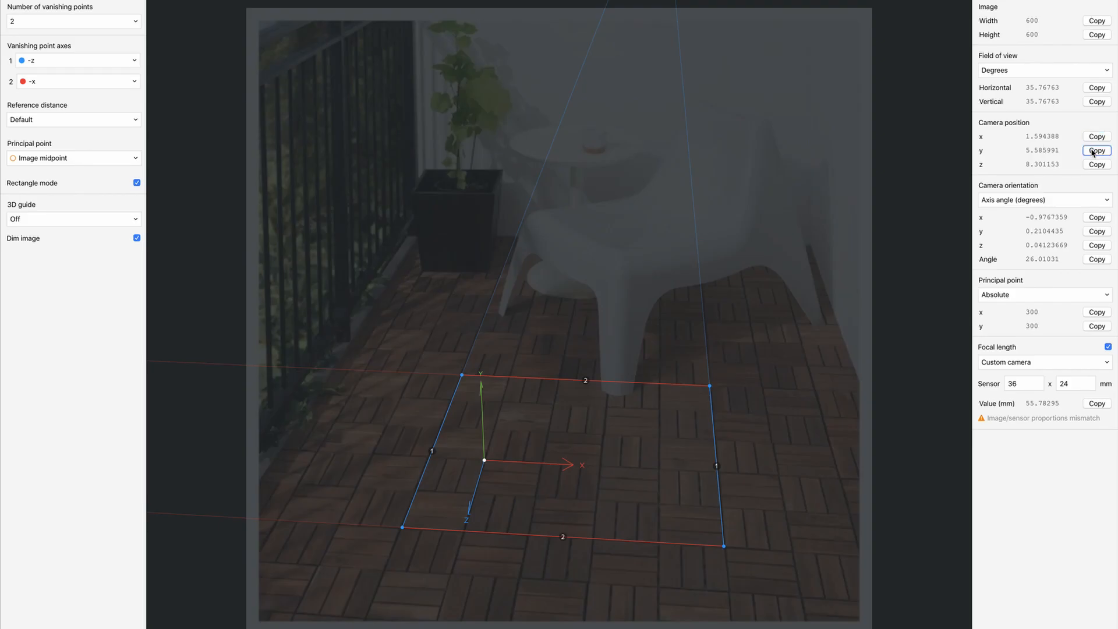
{"action": "key", "text": "alt+Tab"}
{"action": "double_click", "coordinate": [943, 117]}
{"action": "key", "text": "ctrl+v"}
{"action": "key", "text": "alt+Tab"}
{"action": "left_click", "coordinate": [1097, 164]}
{"action": "key", "text": "alt+Tab"}
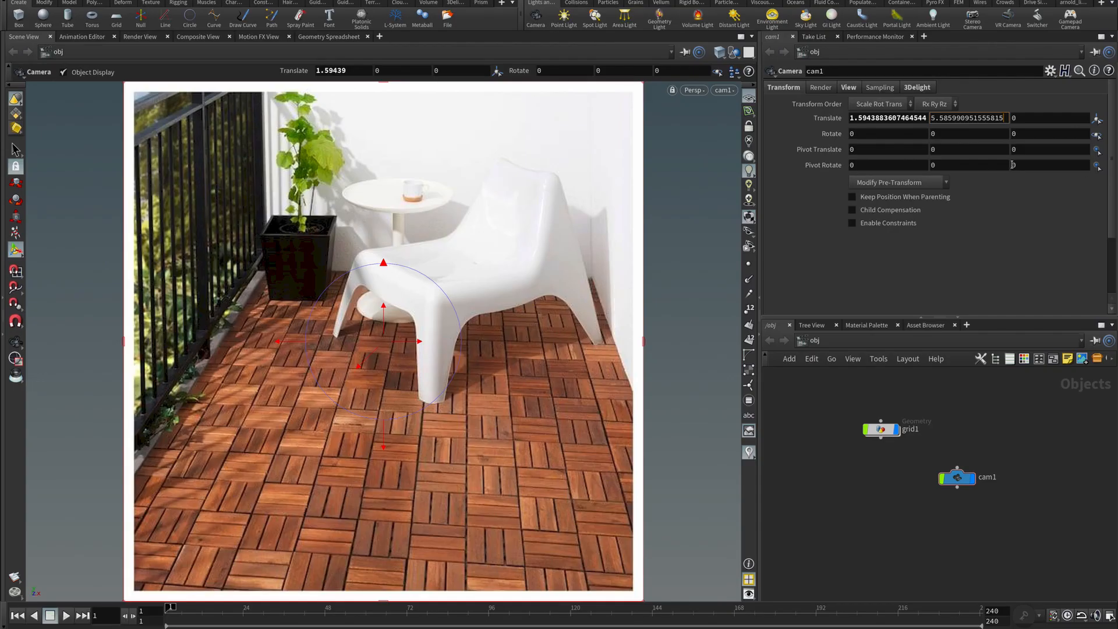
{"action": "double_click", "coordinate": [1048, 118]}
{"action": "key", "text": "ctrl+v"}
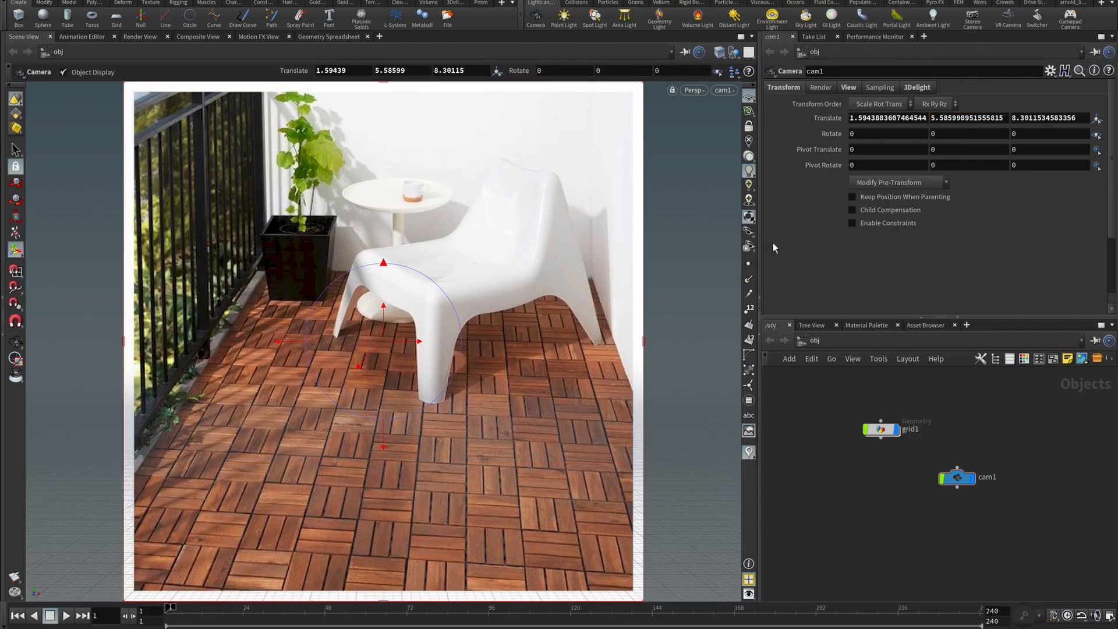
Check the camera orientation format options in fSpy and search the web for "axis-anglee" in the browser
{"action": "key", "text": "alt+Tab"}
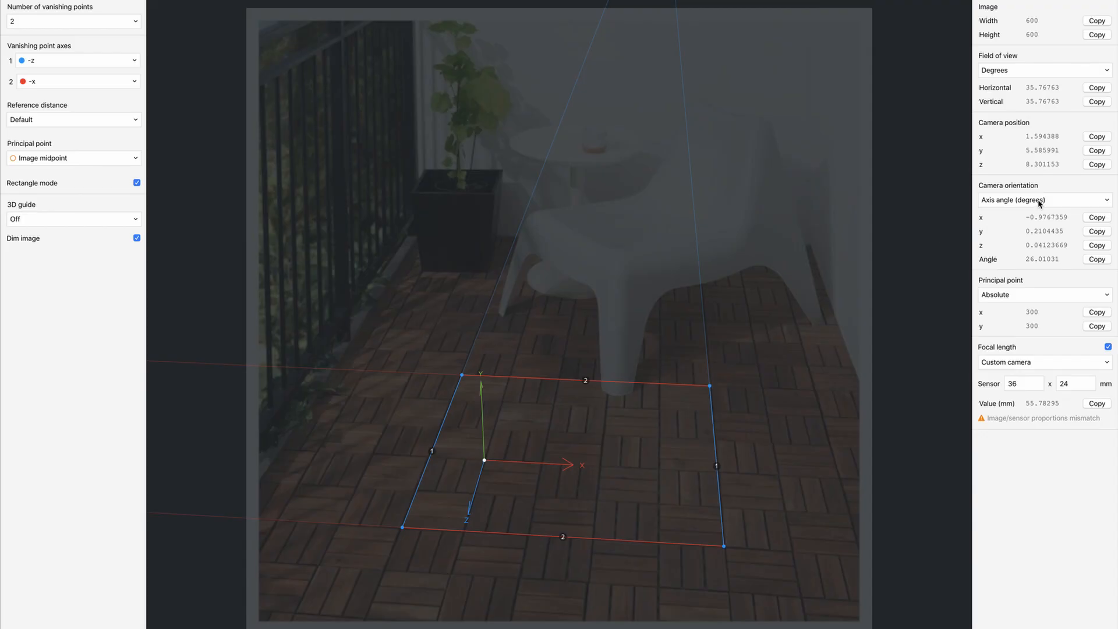
{"action": "left_click", "coordinate": [1040, 201]}
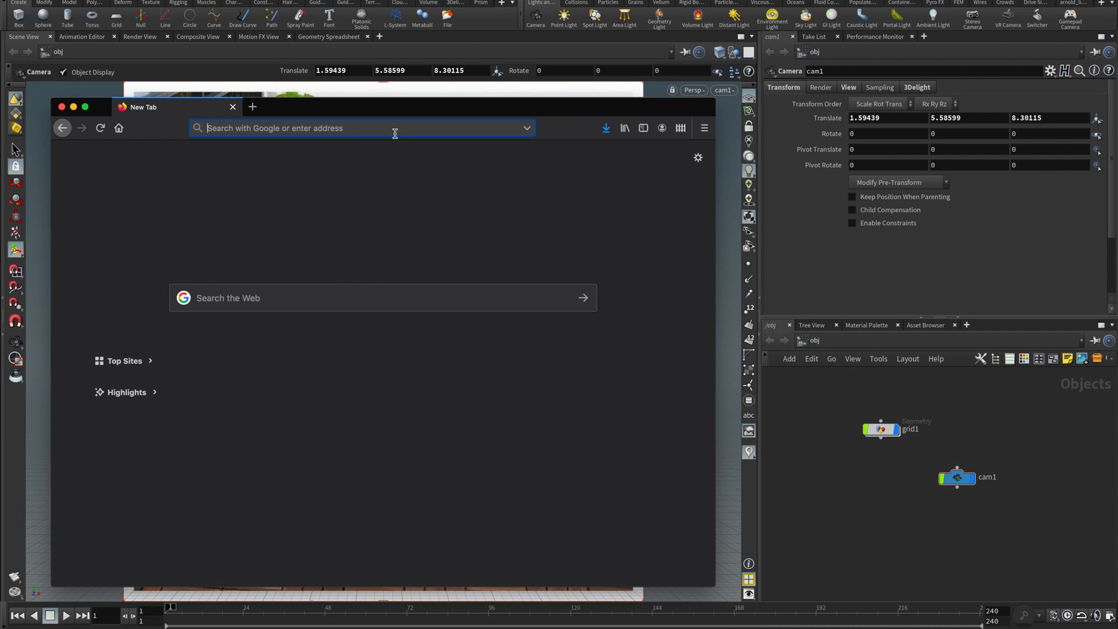
{"action": "type", "text": "a"}
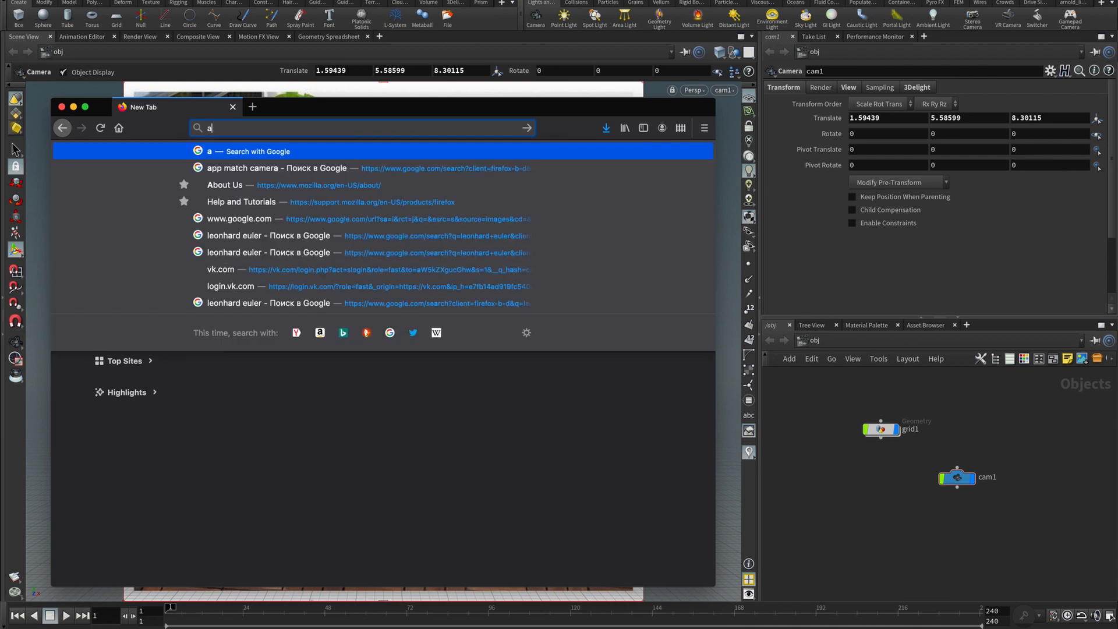
{"action": "type", "text": "xis-anglee"}
{"action": "key", "text": "Return"}
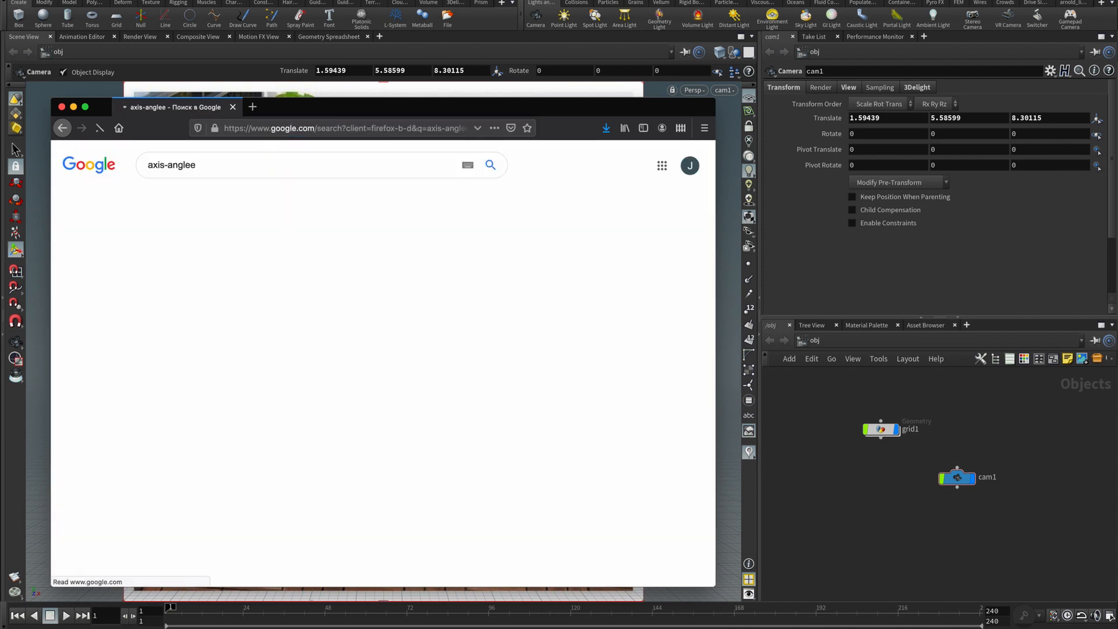
Open the YouTube video "Axis-angle representations" from the search results and watch excerpts of it
{"action": "scroll", "coordinate": [212, 456], "scroll_direction": "down", "scroll_amount": 3}
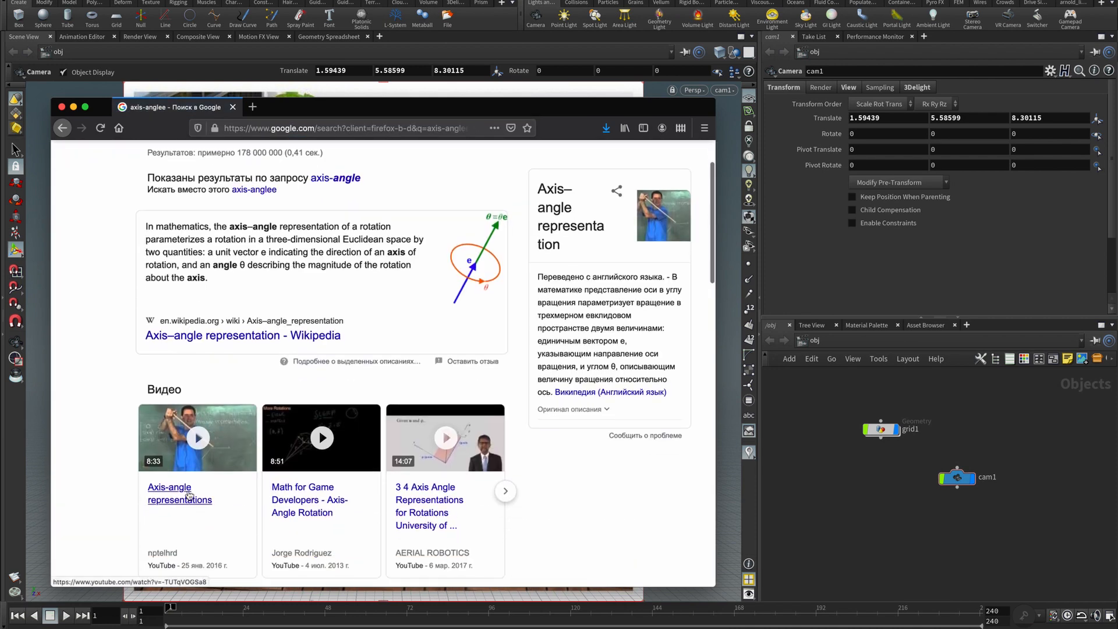
{"action": "left_click", "coordinate": [196, 493]}
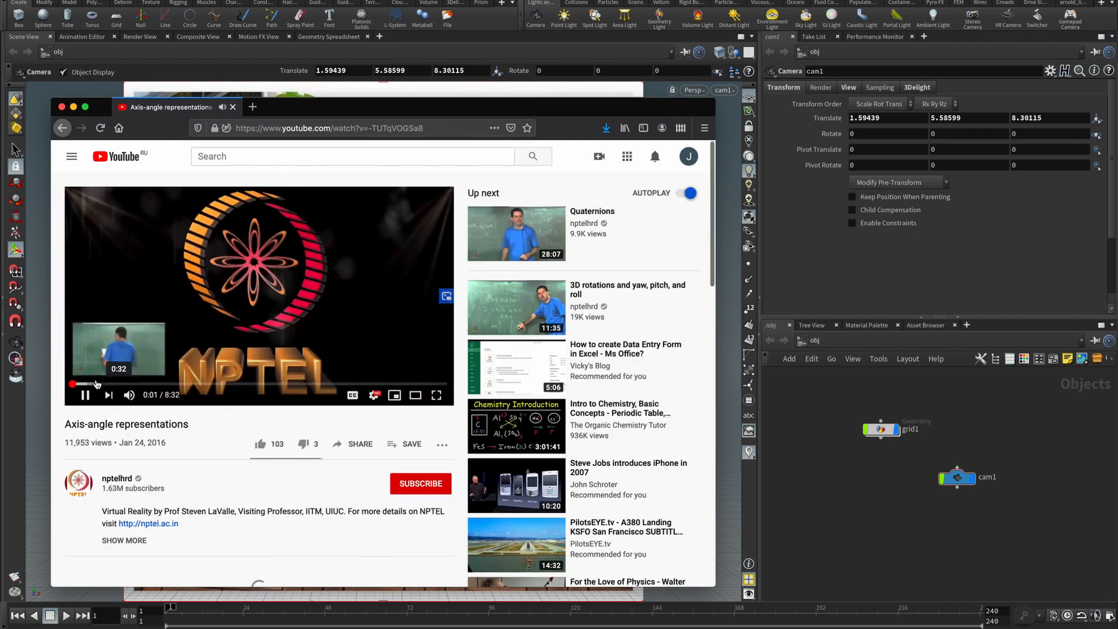
{"action": "left_click", "coordinate": [119, 384]}
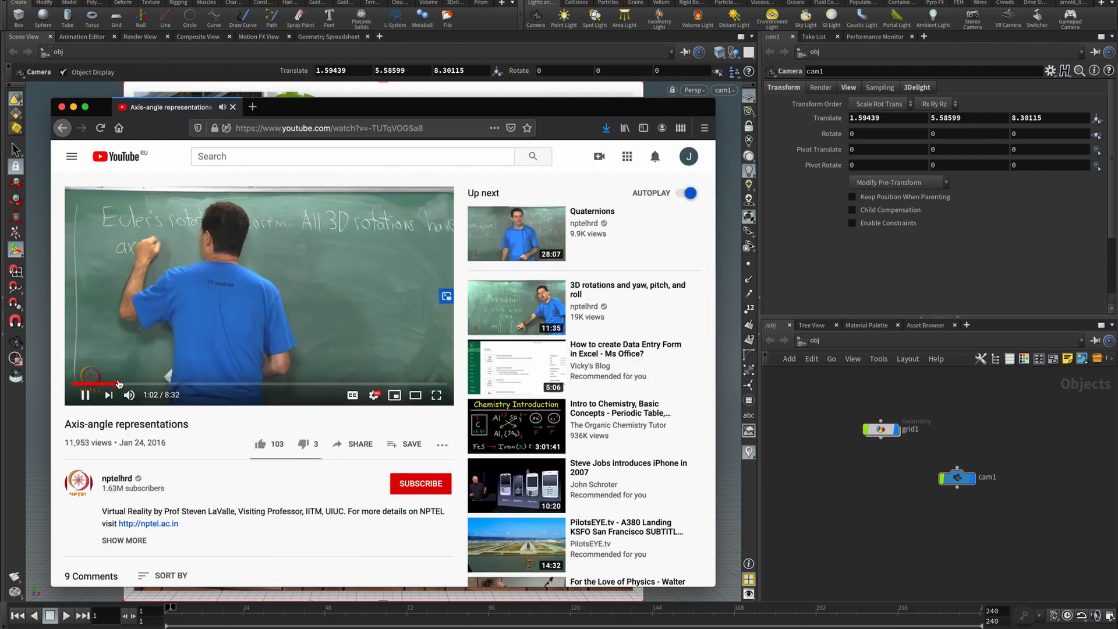
{"action": "left_click", "coordinate": [126, 384]}
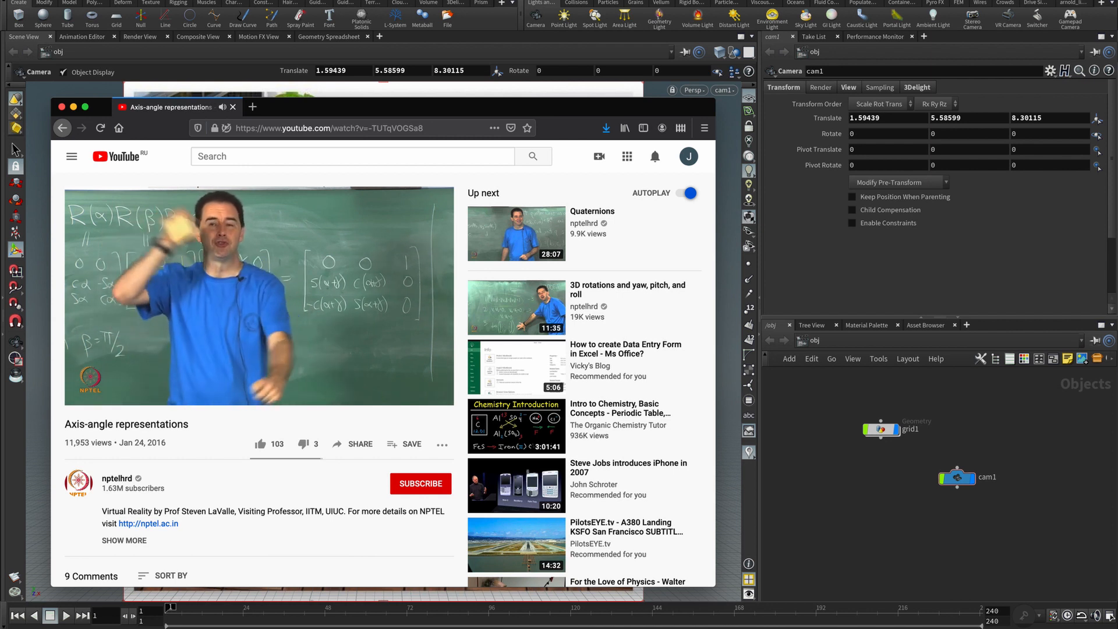
{"action": "mouse_move", "coordinate": [313, 391]}
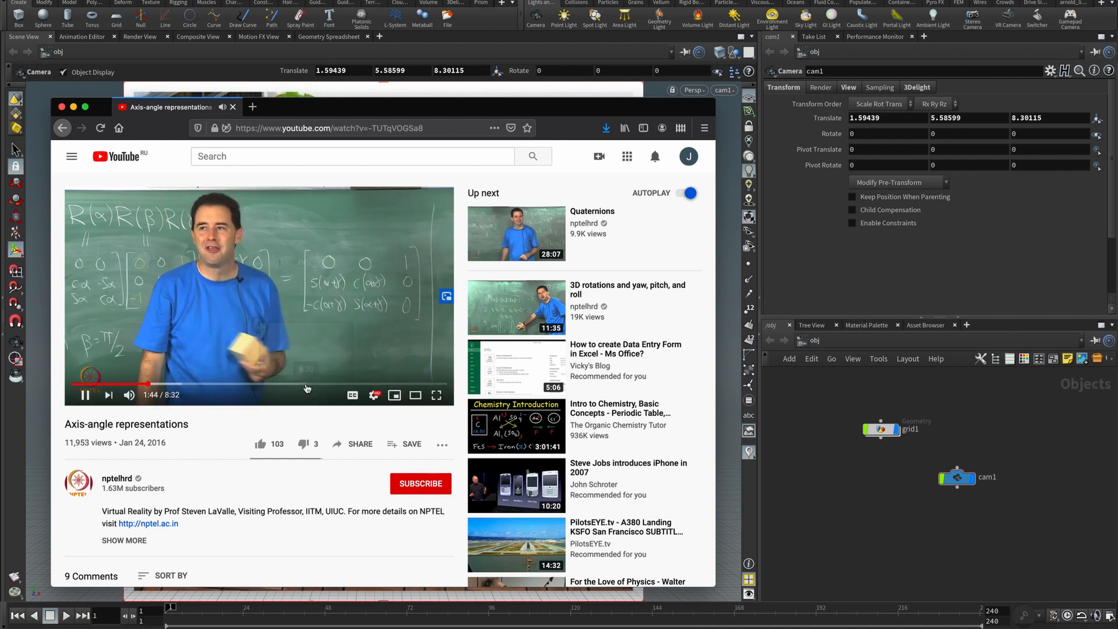
{"action": "left_click", "coordinate": [356, 384]}
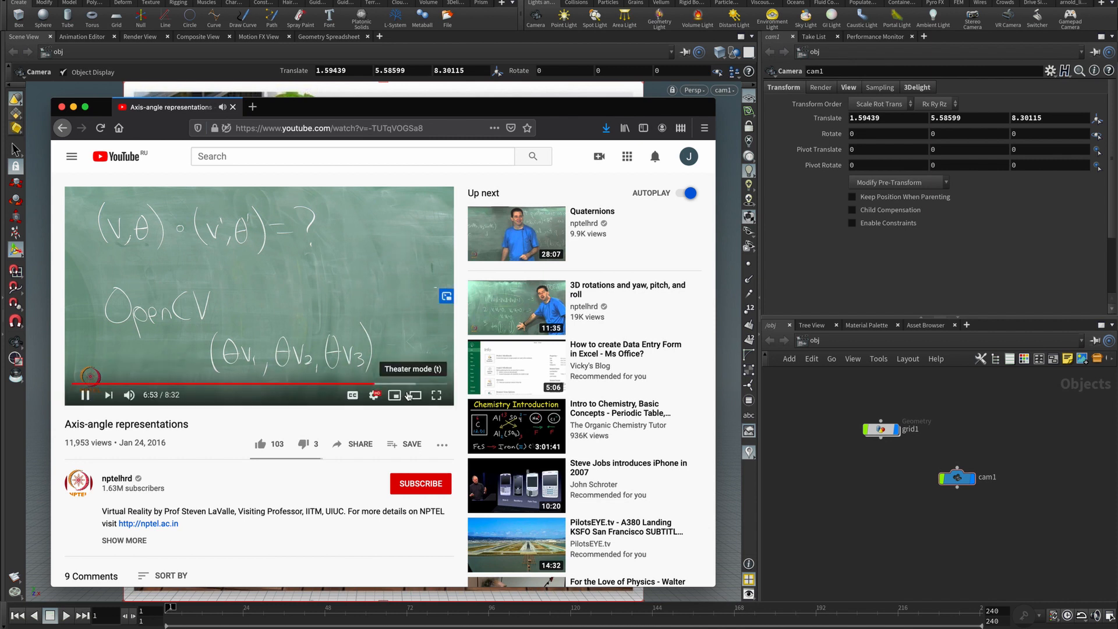
Pause the axis-angle video and mark it as liked
{"action": "left_click", "coordinate": [403, 274]}
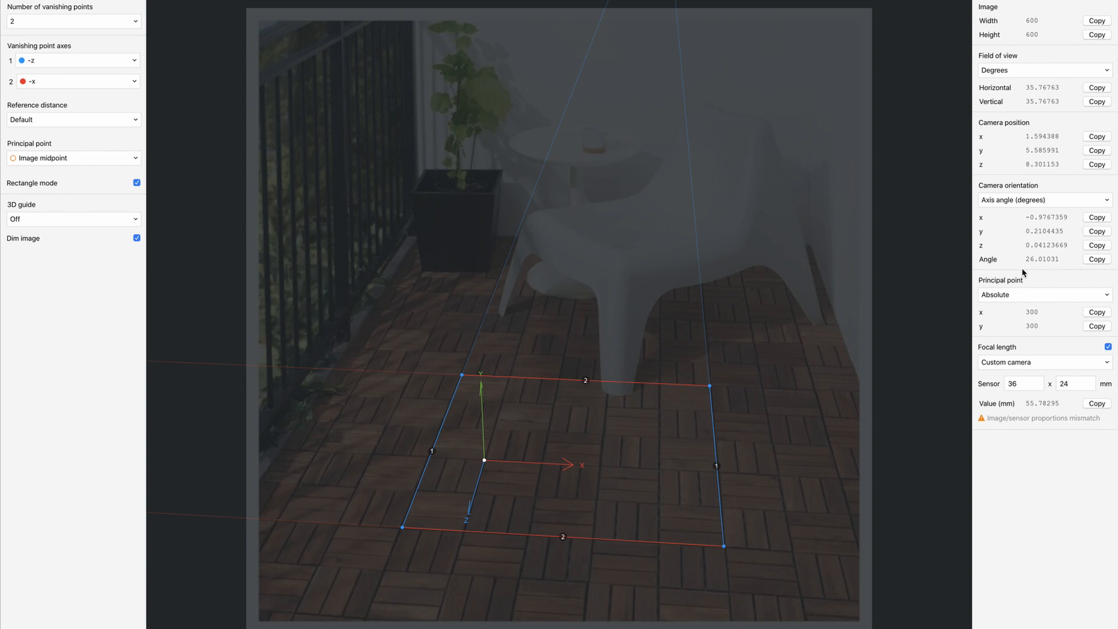
{"action": "key", "text": "super+Tab"}
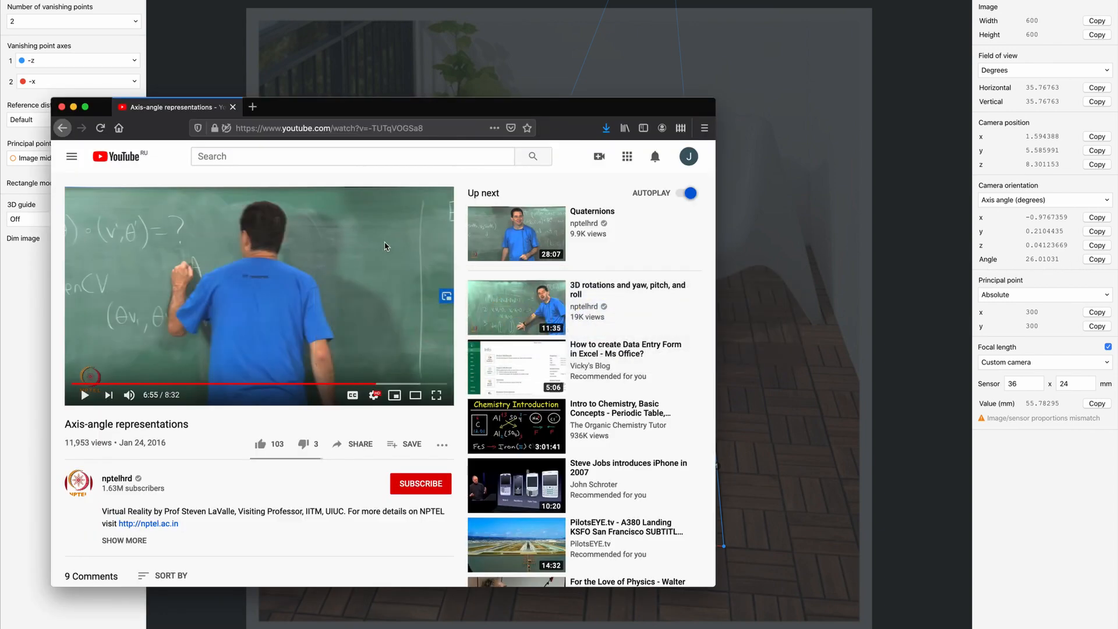
{"action": "left_click", "coordinate": [262, 446]}
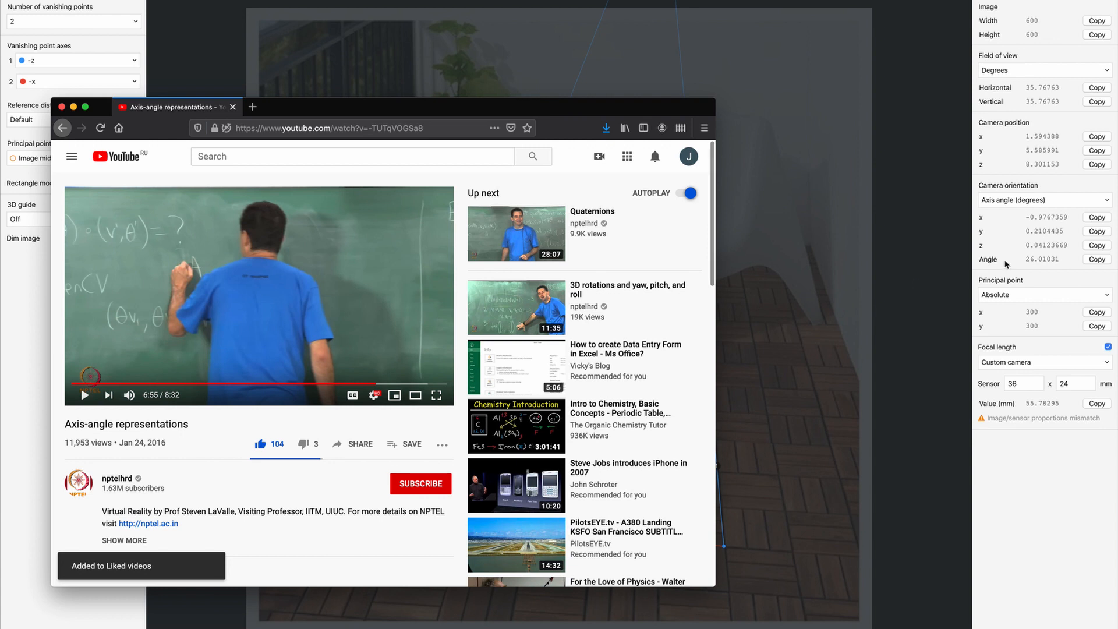
Copy fSpy's camera orientation x value, -0.9767359, into cam1's X rotation in Houdini
{"action": "left_click", "coordinate": [1095, 217]}
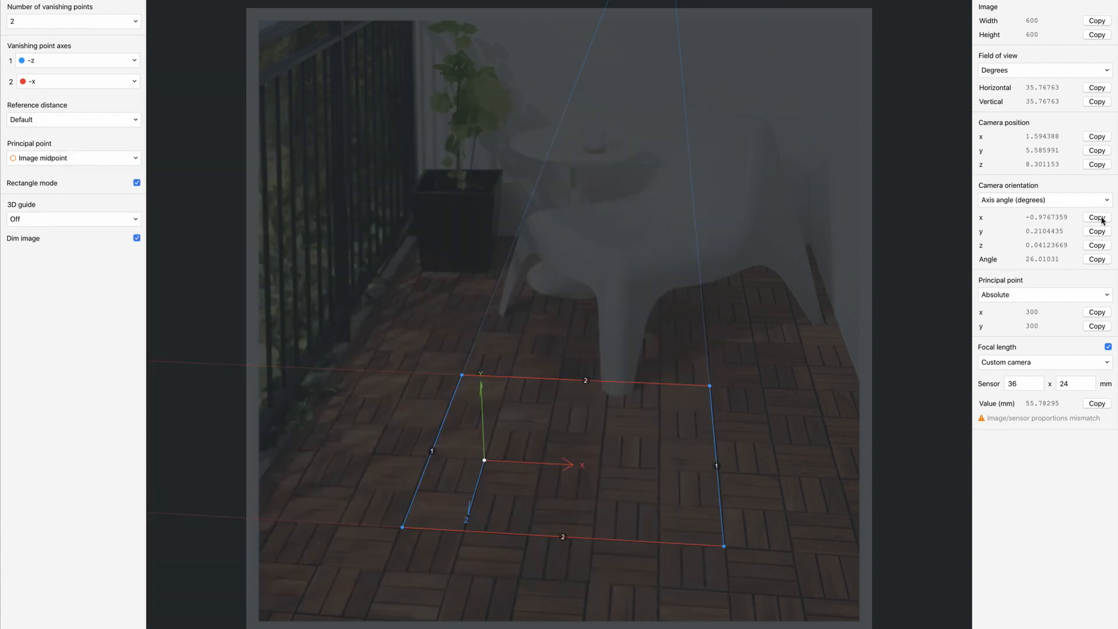
{"action": "key", "text": "super+Tab"}
{"action": "key", "text": "super+Tab"}
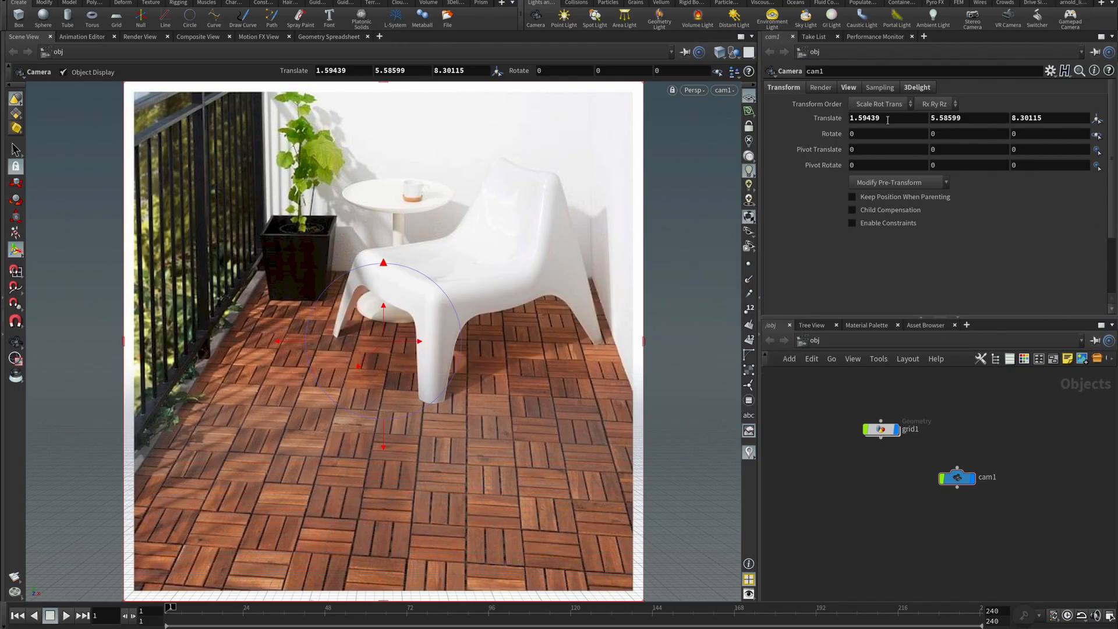
{"action": "double_click", "coordinate": [885, 134]}
{"action": "key", "text": "super+v"}
{"action": "key", "text": "super+Tab"}
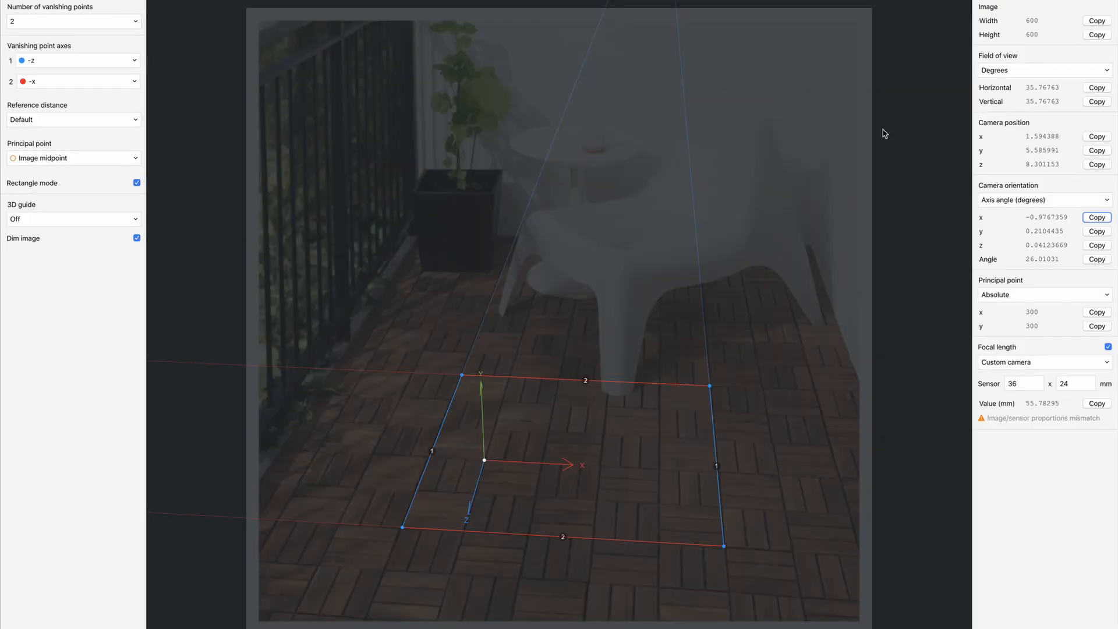
Copy fSpy's camera orientation y and z values, 0.2104435 and 0.04123669, into cam1's Y and Z rotation
{"action": "left_click", "coordinate": [1097, 231]}
{"action": "key", "text": "super+Tab"}
{"action": "double_click", "coordinate": [967, 134]}
{"action": "key", "text": "super+v"}
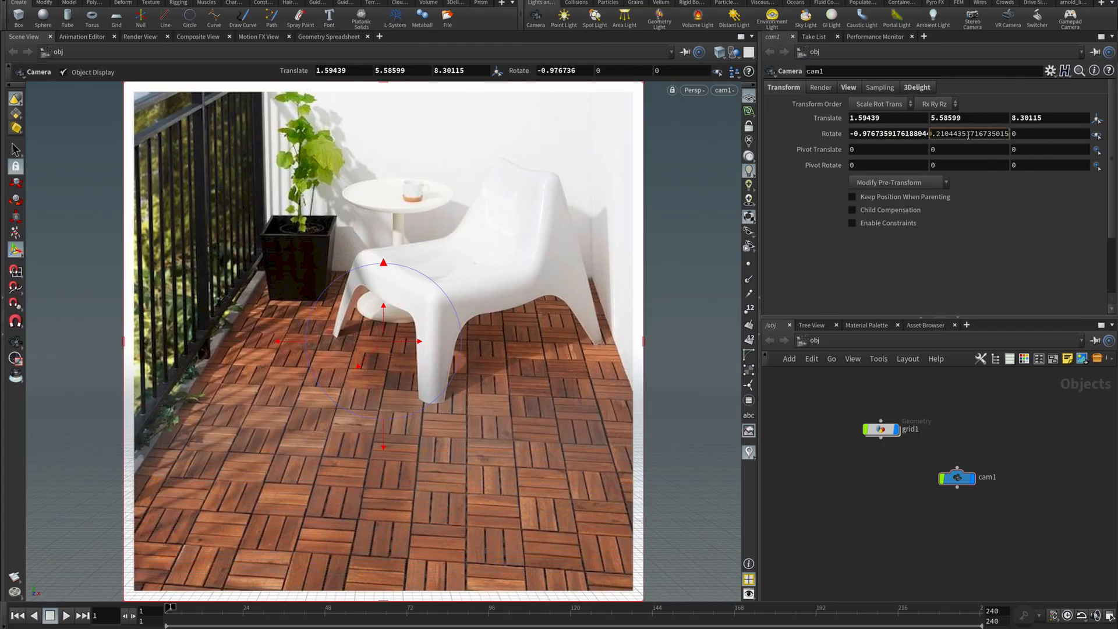
{"action": "key", "text": "super+Tab"}
{"action": "key", "text": "super+Tab"}
{"action": "double_click", "coordinate": [1045, 134]}
{"action": "key", "text": "super+v"}
{"action": "key", "text": "super+Tab"}
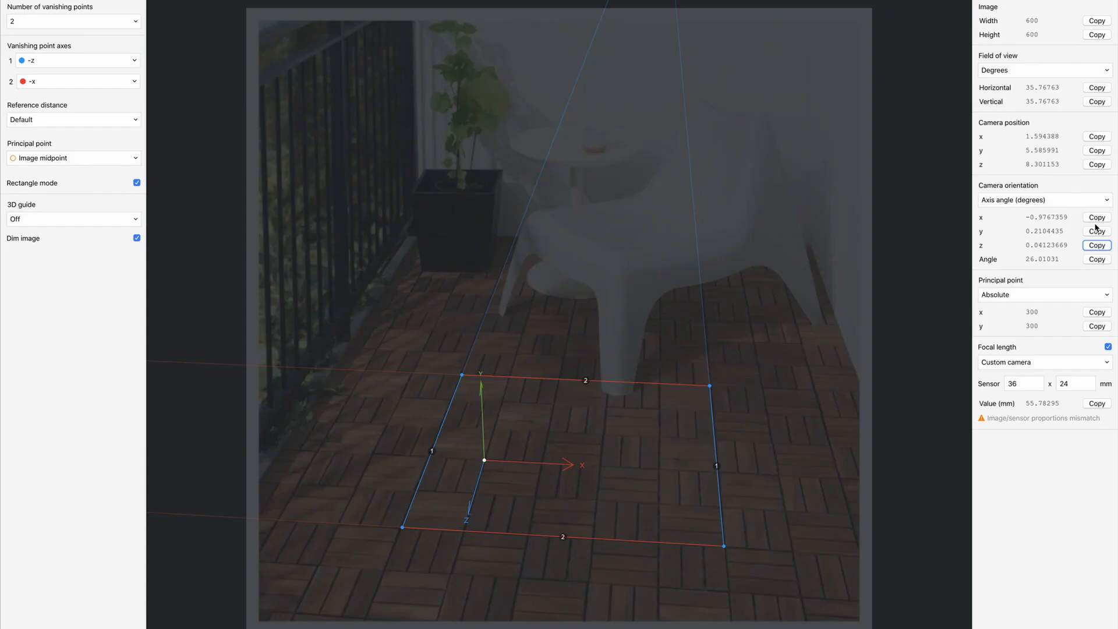
Copy fSpy's orientation angle, 26.01031, and multiply each of cam1's three rotation values by it
{"action": "left_click", "coordinate": [1097, 259]}
{"action": "key", "text": "super+Tab"}
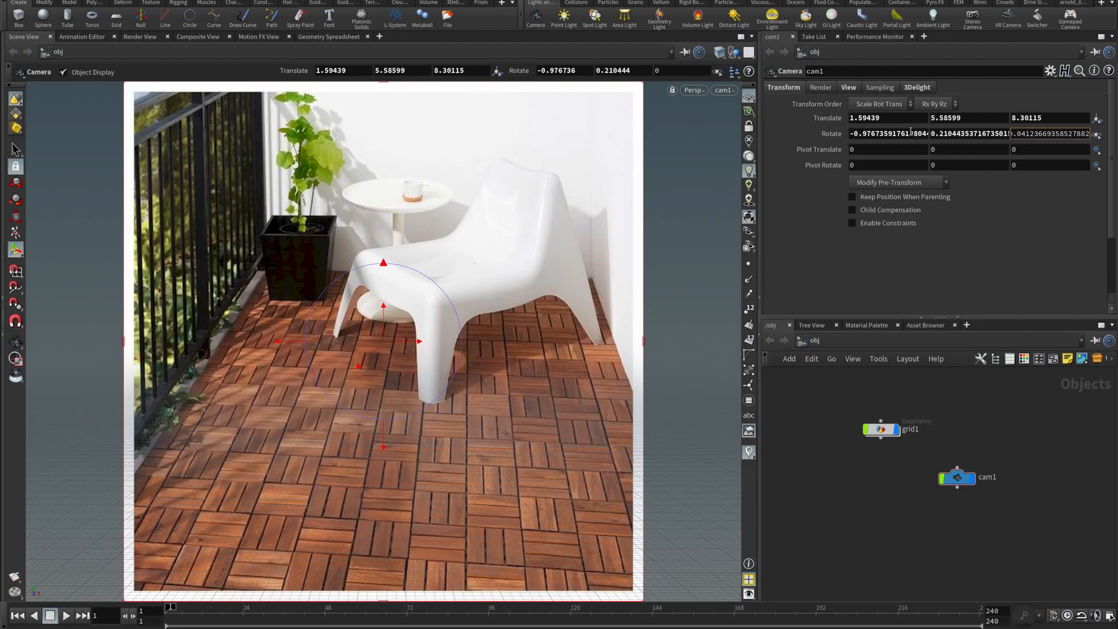
{"action": "key", "text": "Return"}
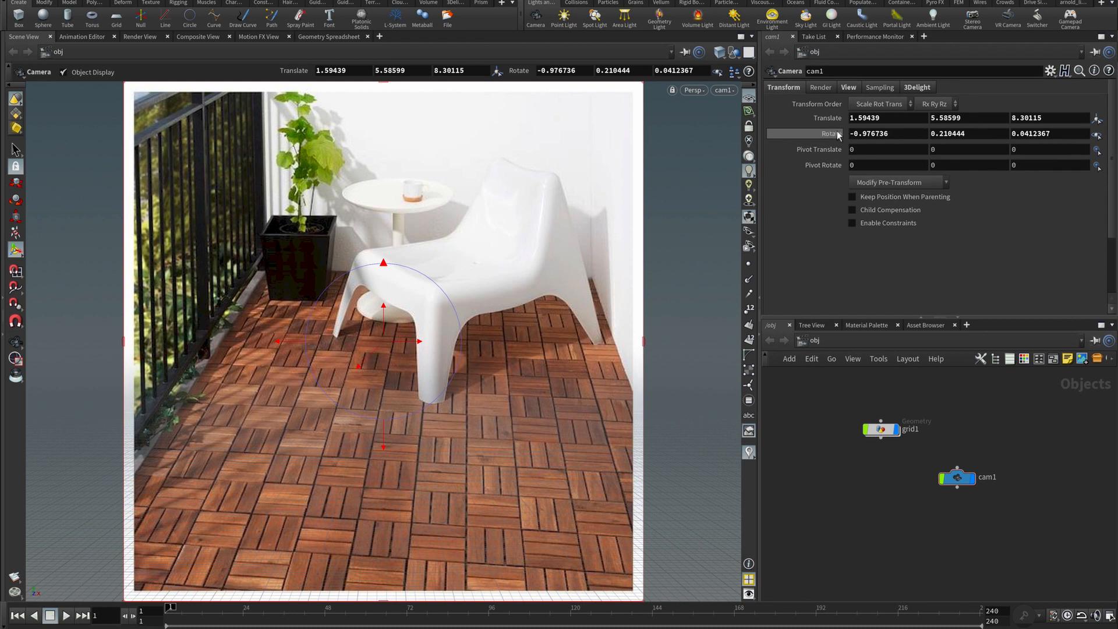
{"action": "left_click", "coordinate": [905, 142]}
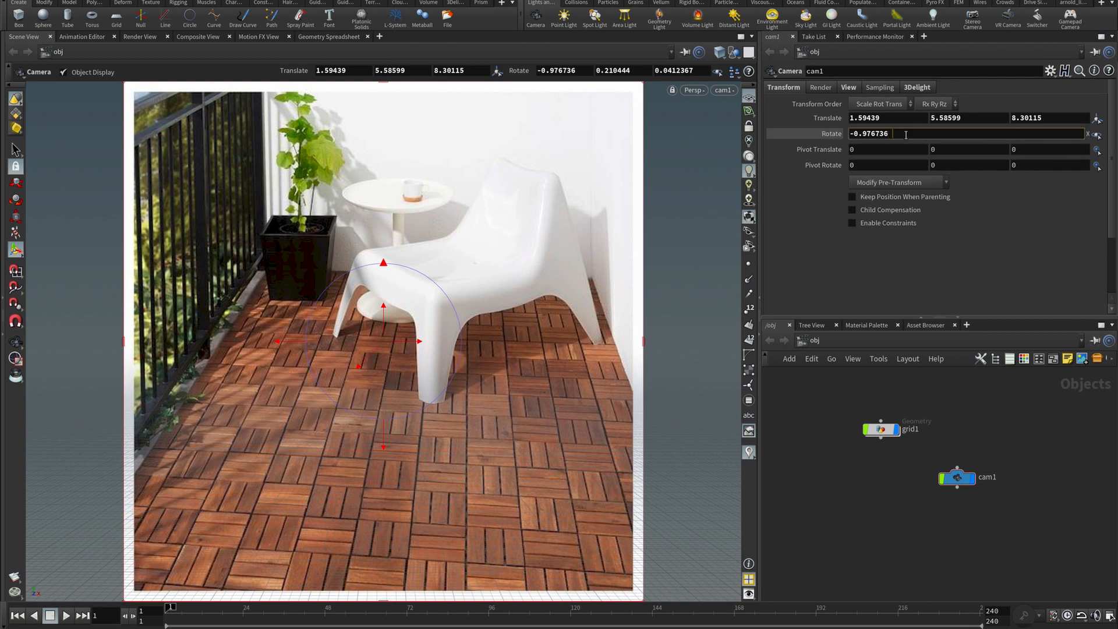
{"action": "key", "text": "Tab"}
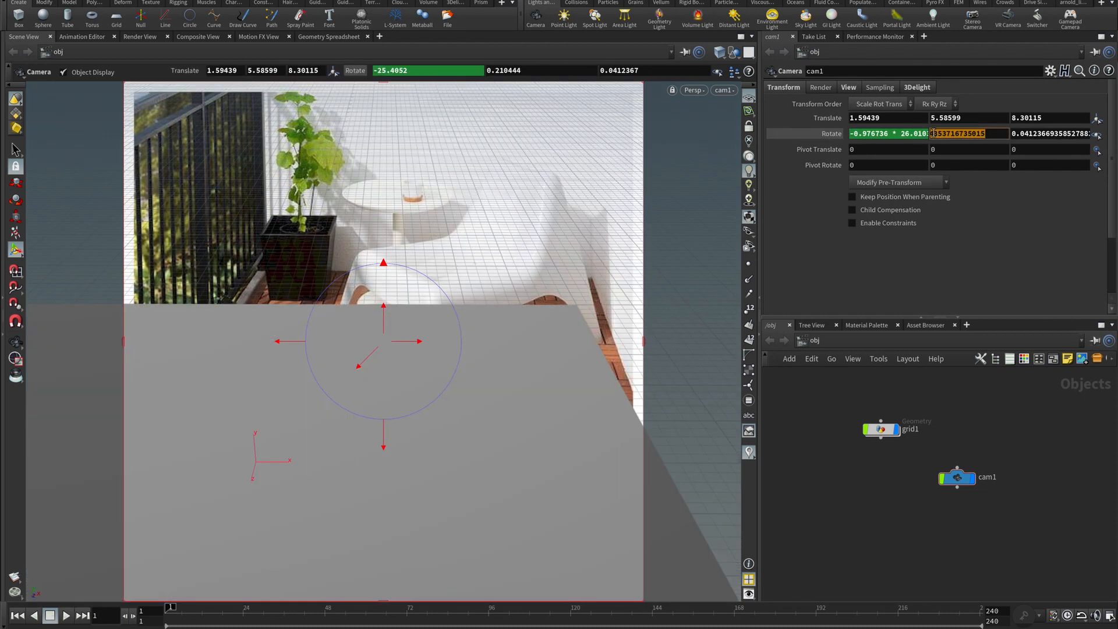
{"action": "left_click", "coordinate": [993, 133]}
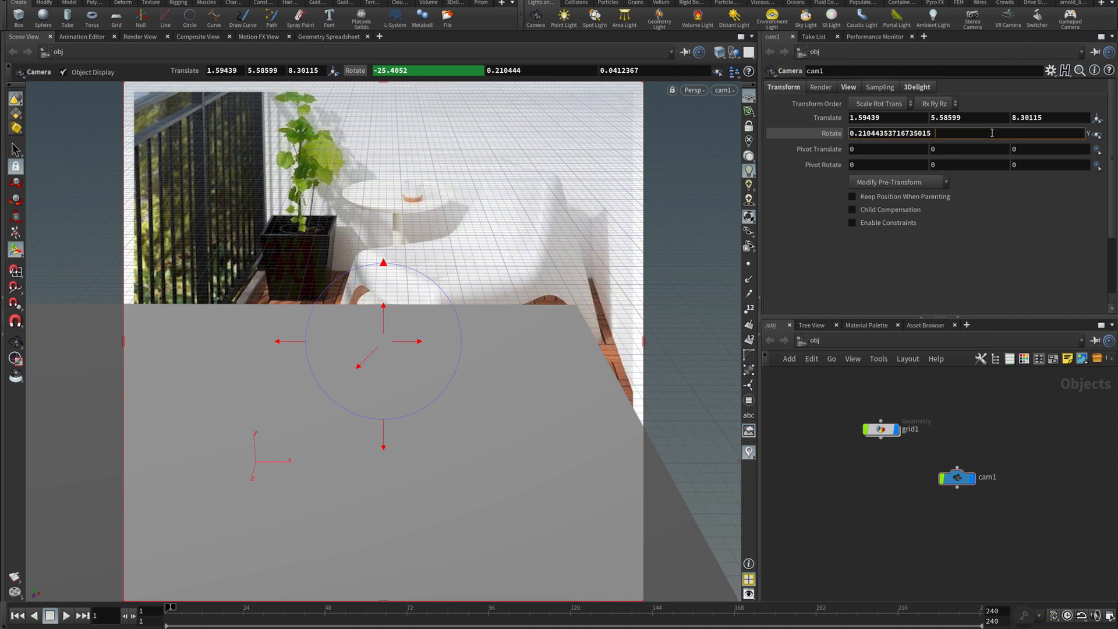
{"action": "key", "text": "Tab"}
{"action": "left_click", "coordinate": [994, 133]}
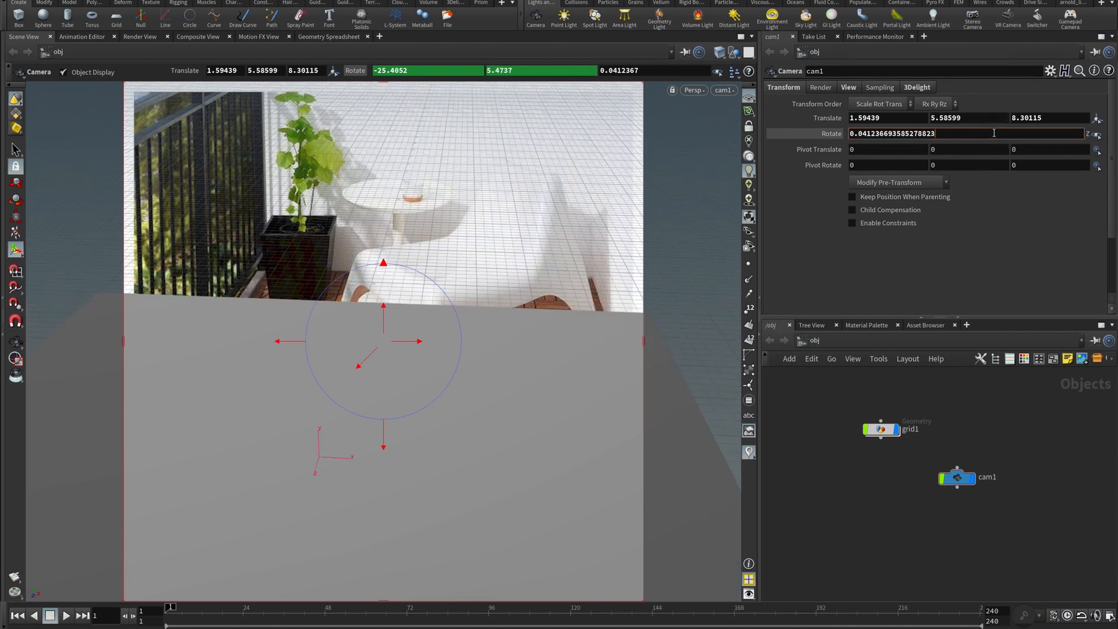
{"action": "key", "text": "Return"}
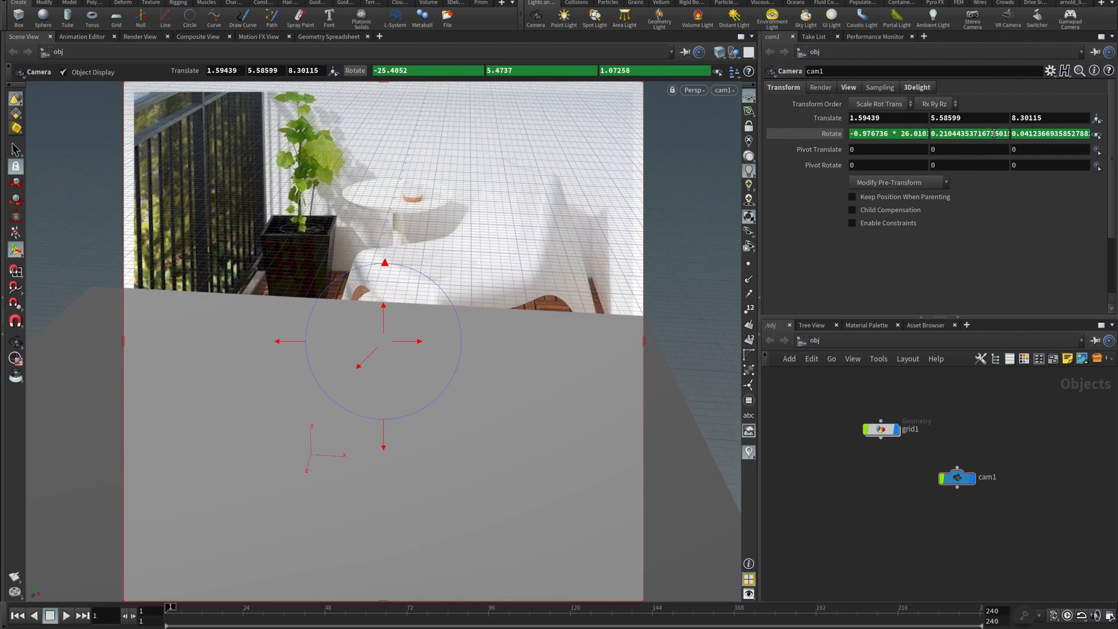
Set grid1's uniform scale to 0.186 and move it beside the railing, to about X -0.795 and Z -2.109
{"action": "left_click_drag", "start_coordinate": [967, 406], "coordinate": [854, 436]}
{"action": "left_click", "coordinate": [920, 194]}
{"action": "left_click_drag", "start_coordinate": [920, 198], "coordinate": [939, 196]}
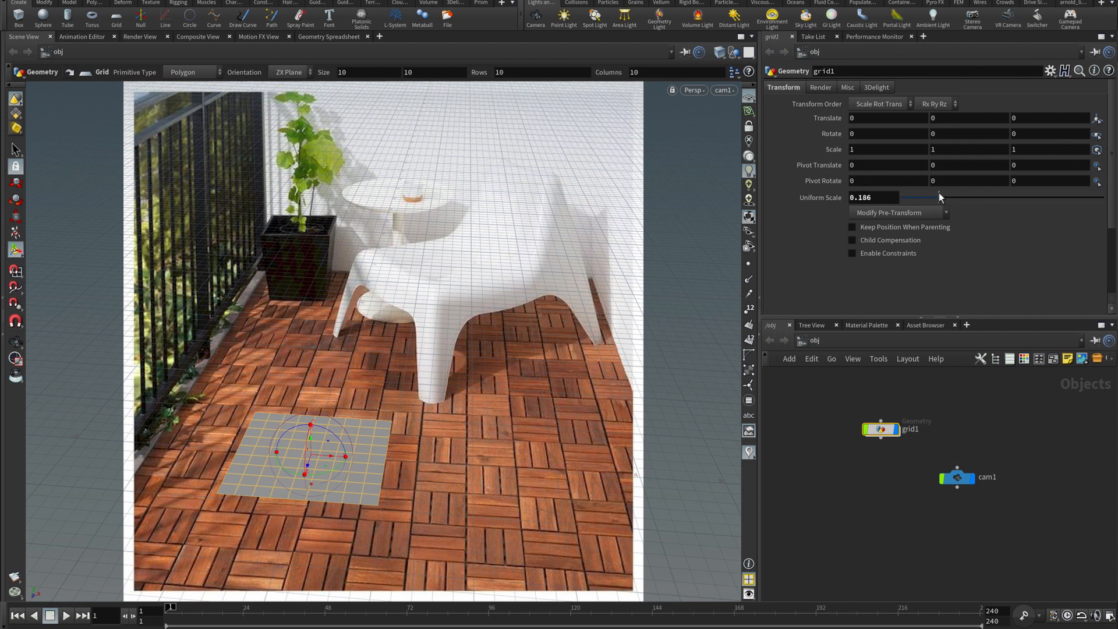
{"action": "left_click_drag", "start_coordinate": [326, 470], "coordinate": [297, 386]}
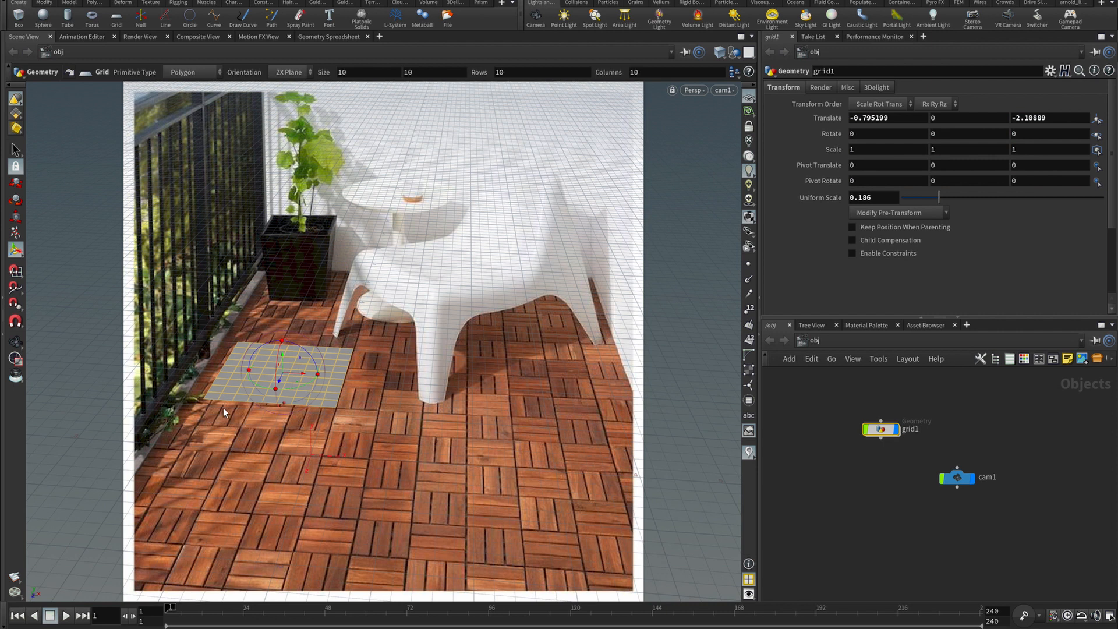
{"action": "key", "text": "Escape"}
Switch to Firefox, search the web for "3d rotation converter" and open the 3D Rotation Converter page
{"action": "key", "text": "super+Tab"}
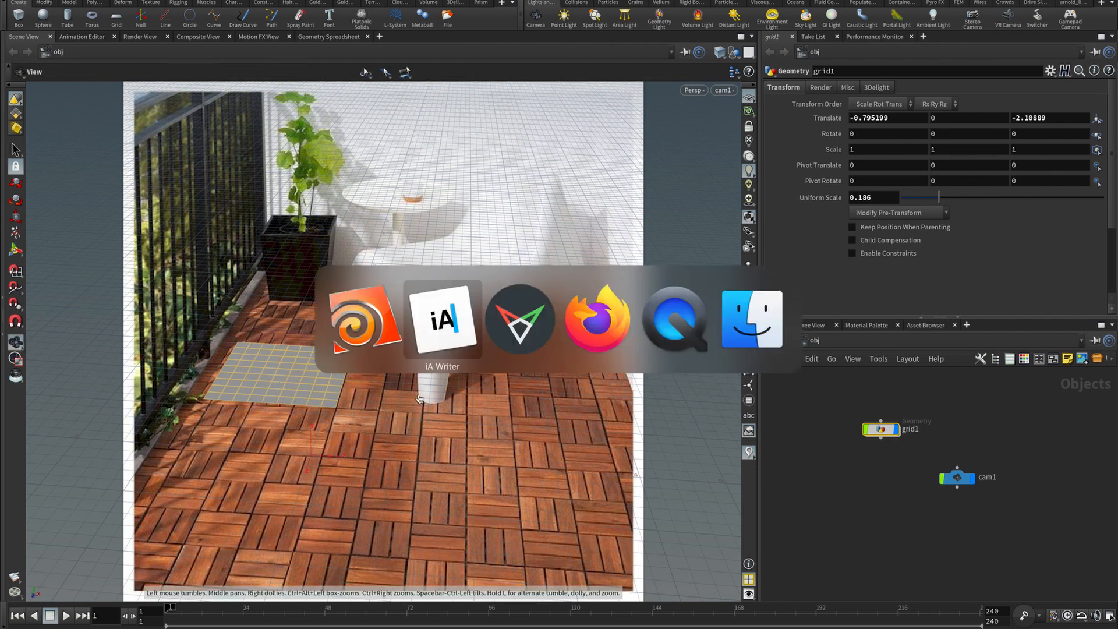
{"action": "key", "text": "super+Tab"}
{"action": "key", "text": "super+Tab"}
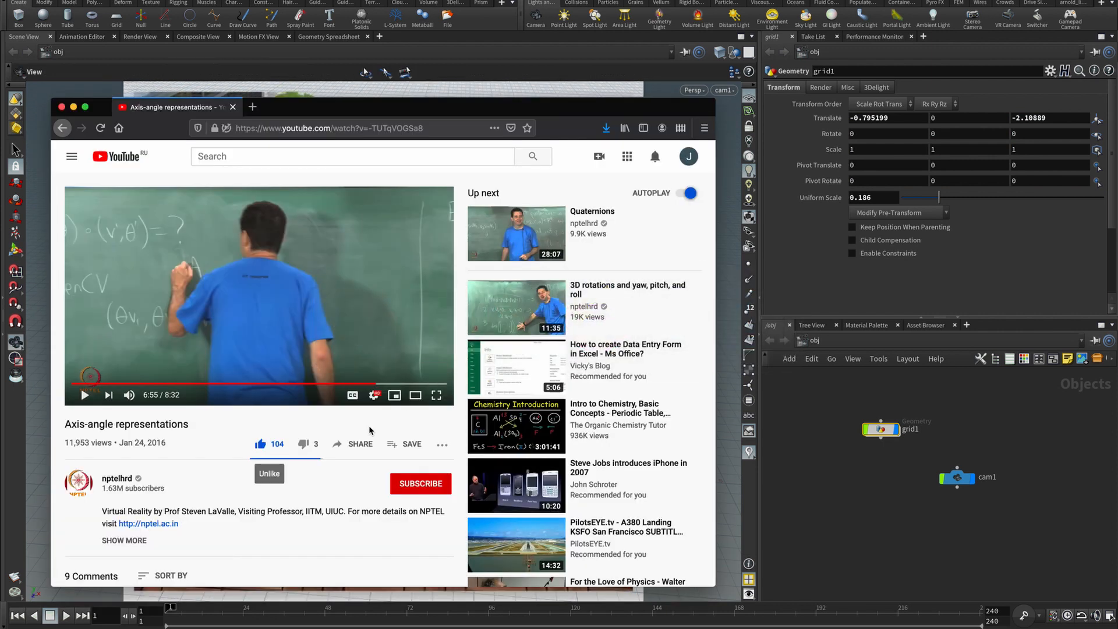
{"action": "left_click", "coordinate": [298, 126]}
{"action": "type", "text": "3d "}
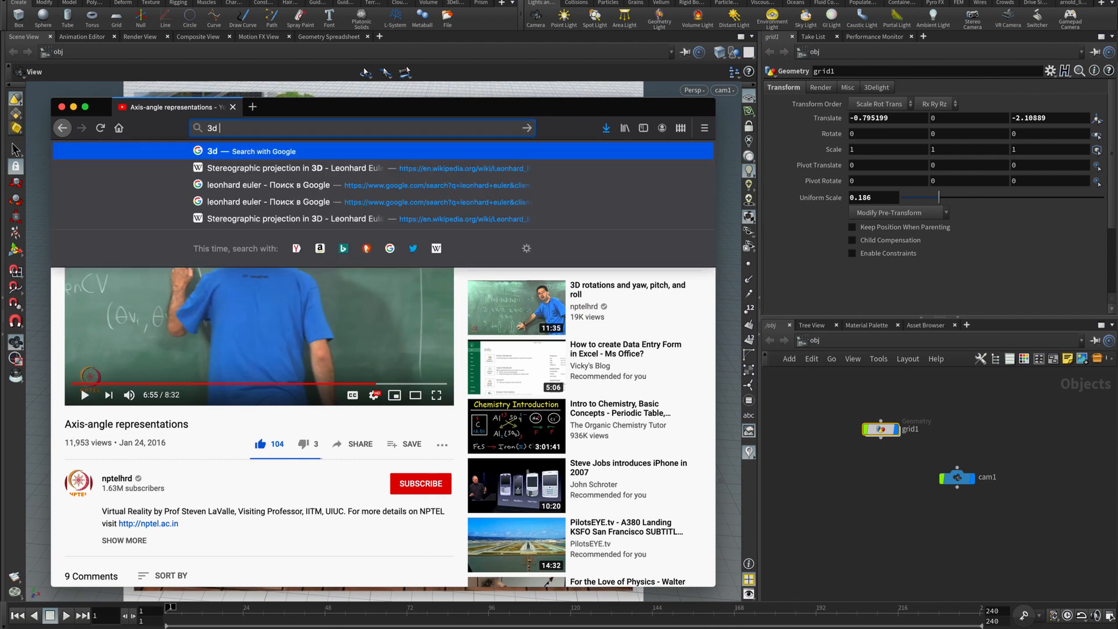
{"action": "type", "text": "rotation"}
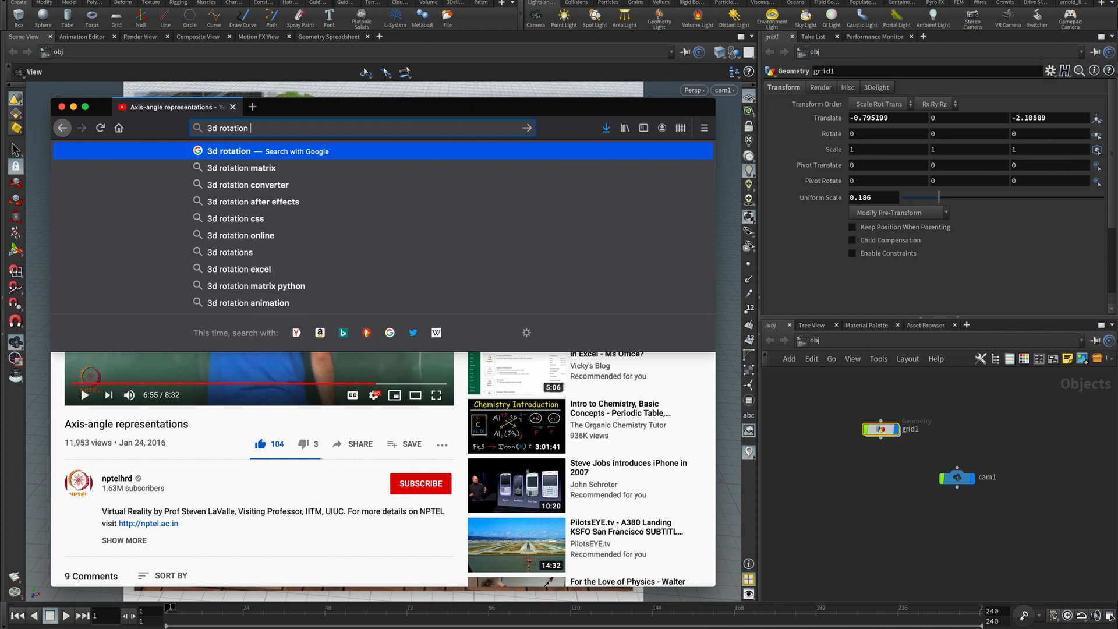
{"action": "key", "text": "Down"}
{"action": "key", "text": "Down"}
{"action": "key", "text": "Return"}
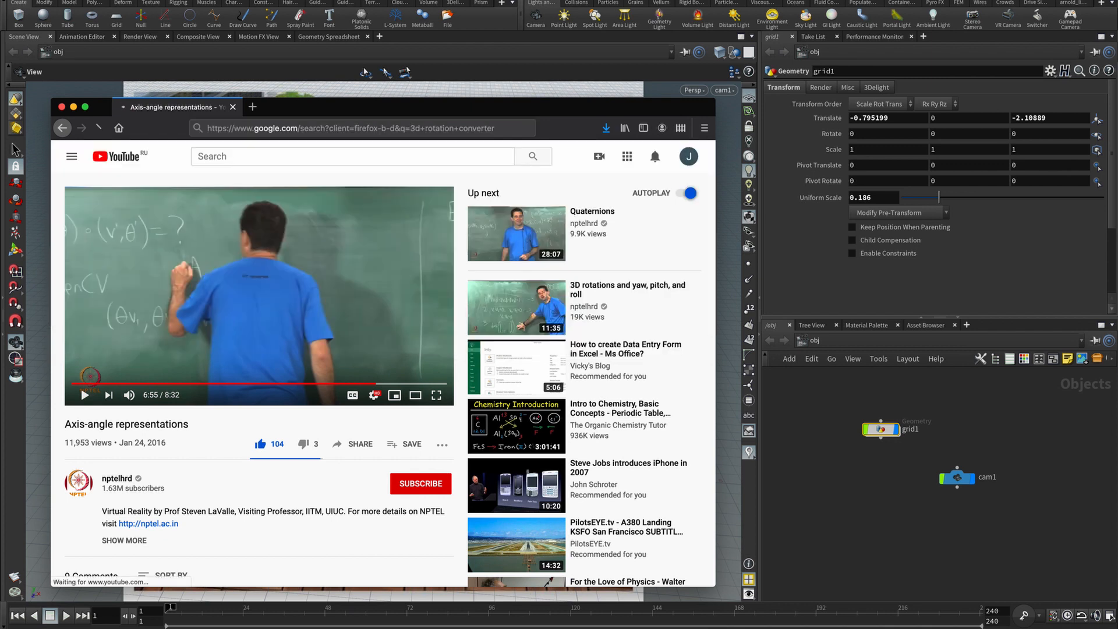
{"action": "left_click", "coordinate": [205, 263]}
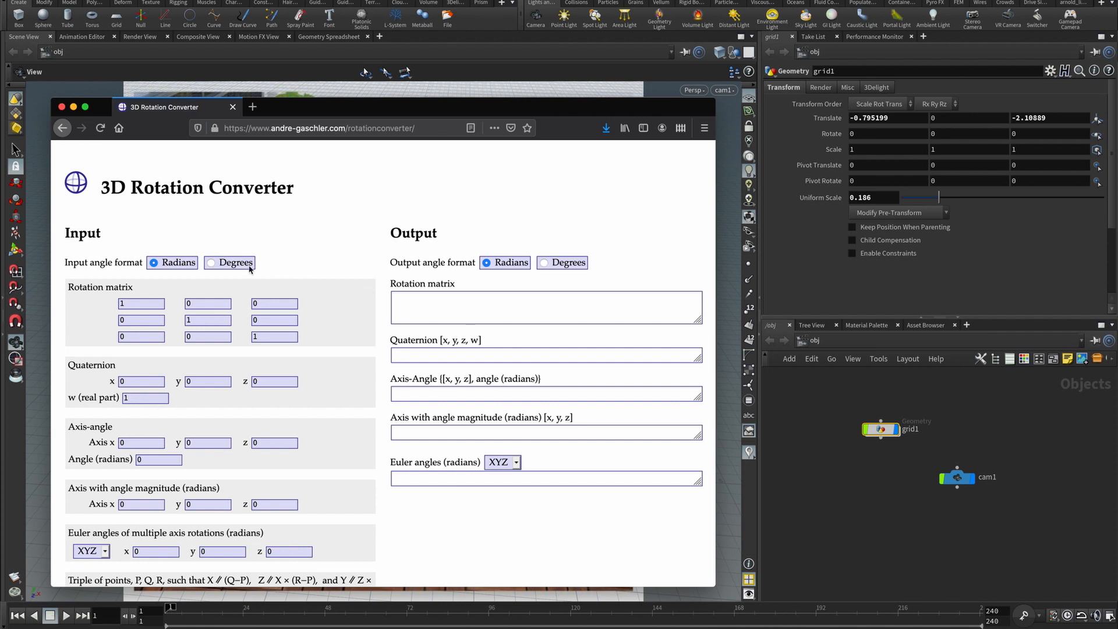
Set both the input and output angle formats of the rotation converter to degrees
{"action": "left_click", "coordinate": [211, 263]}
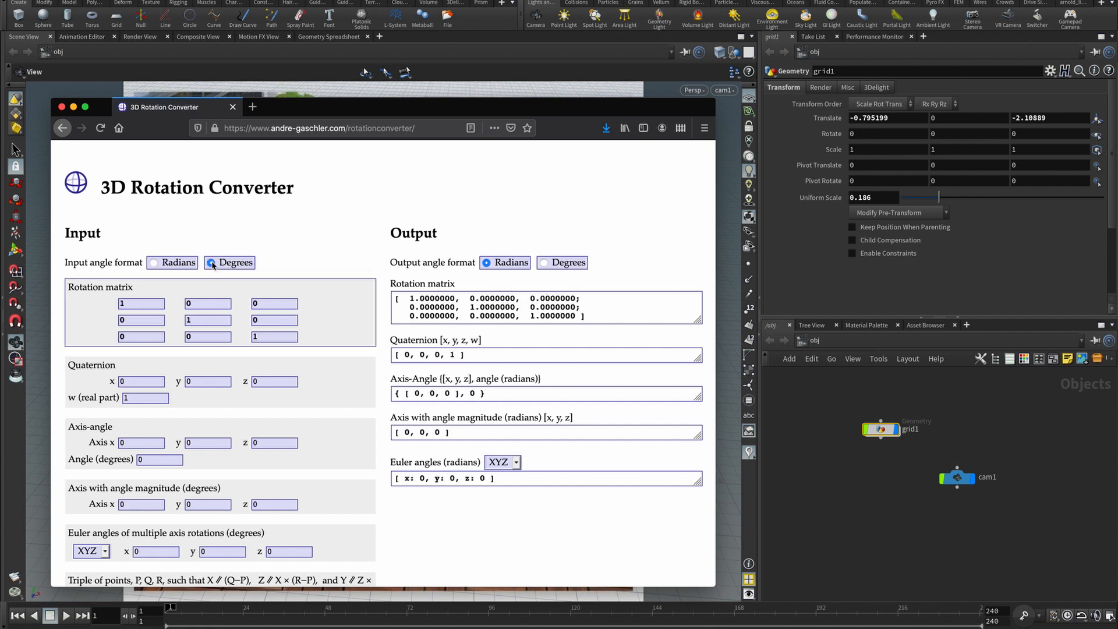
{"action": "left_click", "coordinate": [544, 263]}
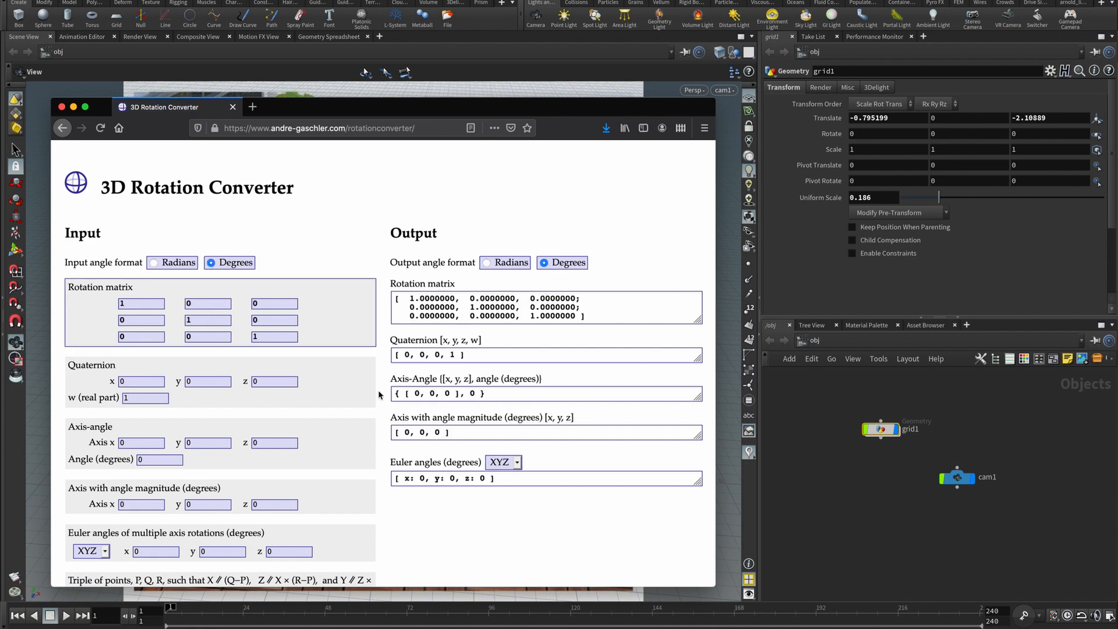
{"action": "scroll", "coordinate": [380, 394], "scroll_direction": "down", "scroll_amount": 3}
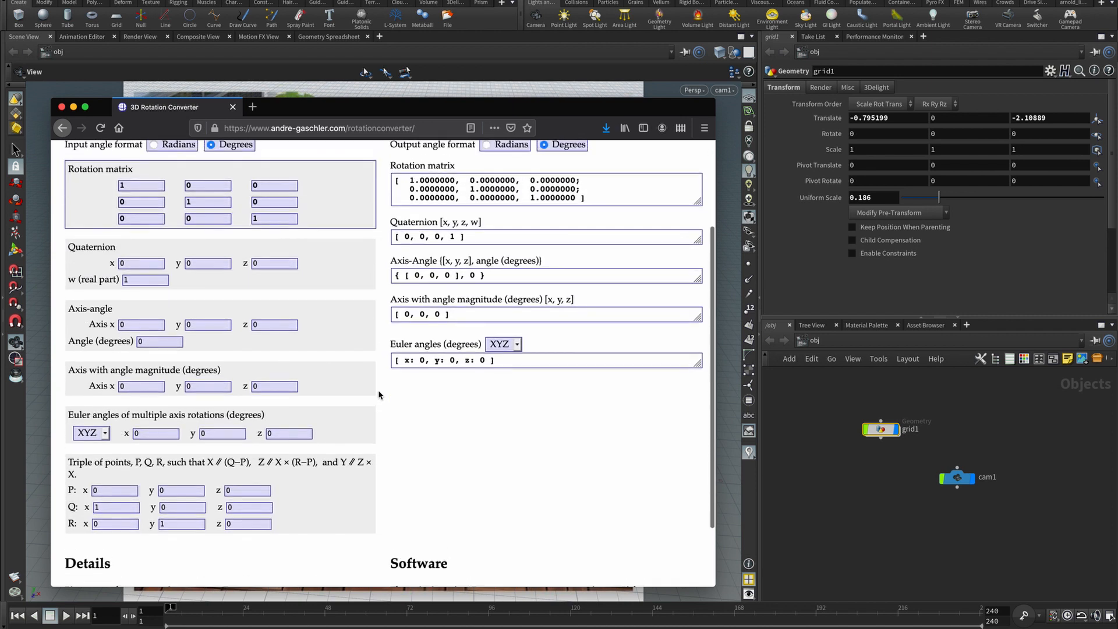
{"action": "scroll", "coordinate": [379, 394], "scroll_direction": "up", "scroll_amount": 2}
Copy fSpy's orientation x and y, -0.9767359 and 0.2104435, into the converter's axis-angle x and y inputs
{"action": "key", "text": "super+Tab"}
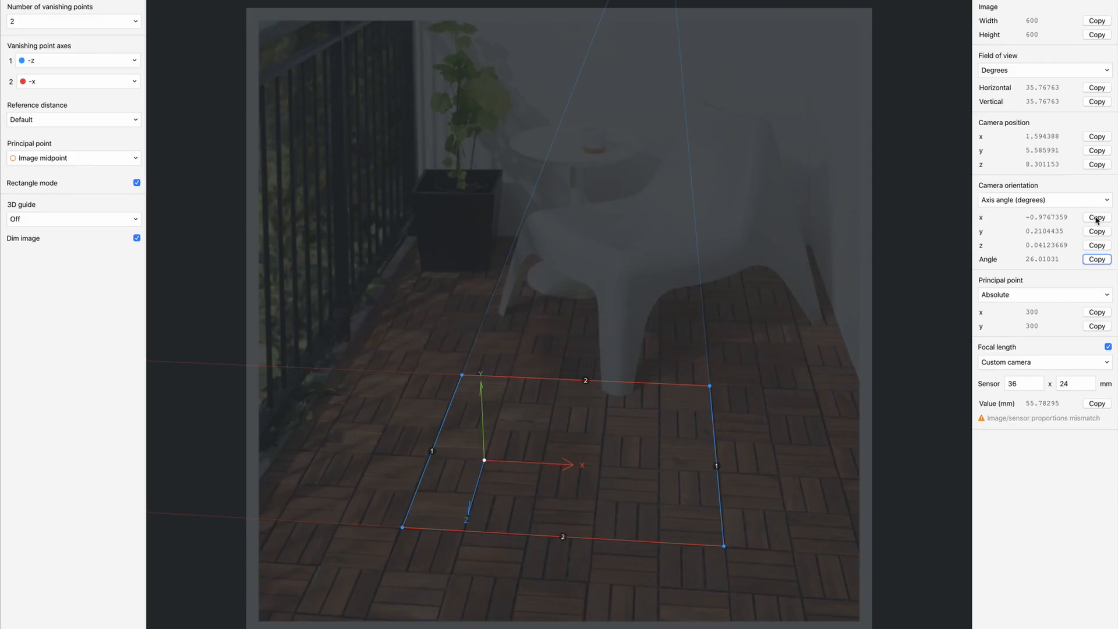
{"action": "key", "text": "super+Tab"}
{"action": "double_click", "coordinate": [141, 357]}
{"action": "key", "text": "super+v"}
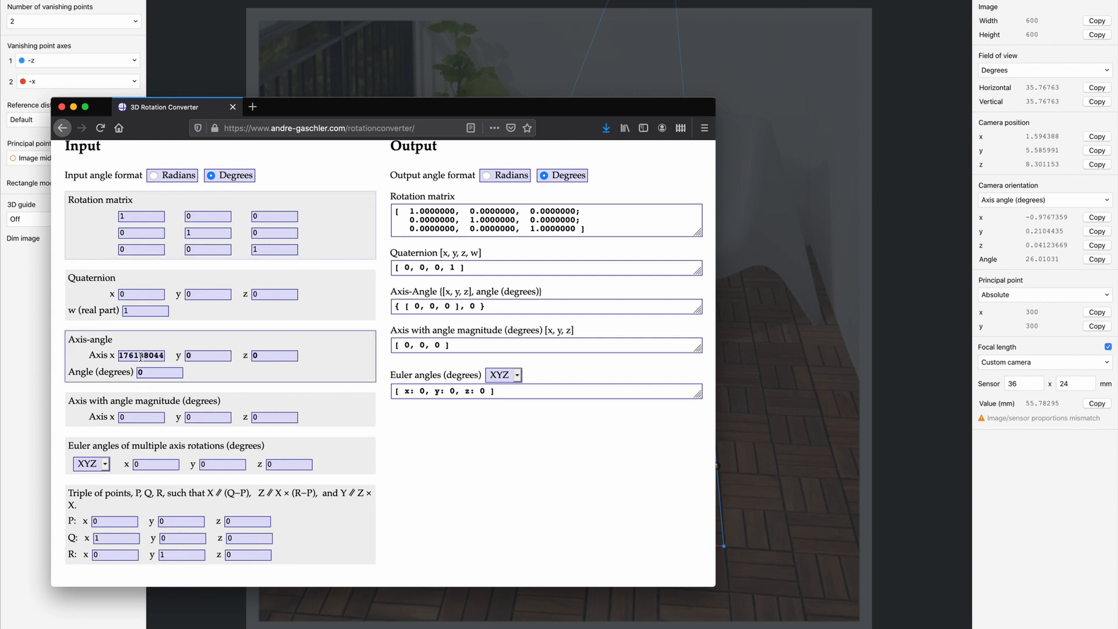
{"action": "left_click", "coordinate": [1101, 236]}
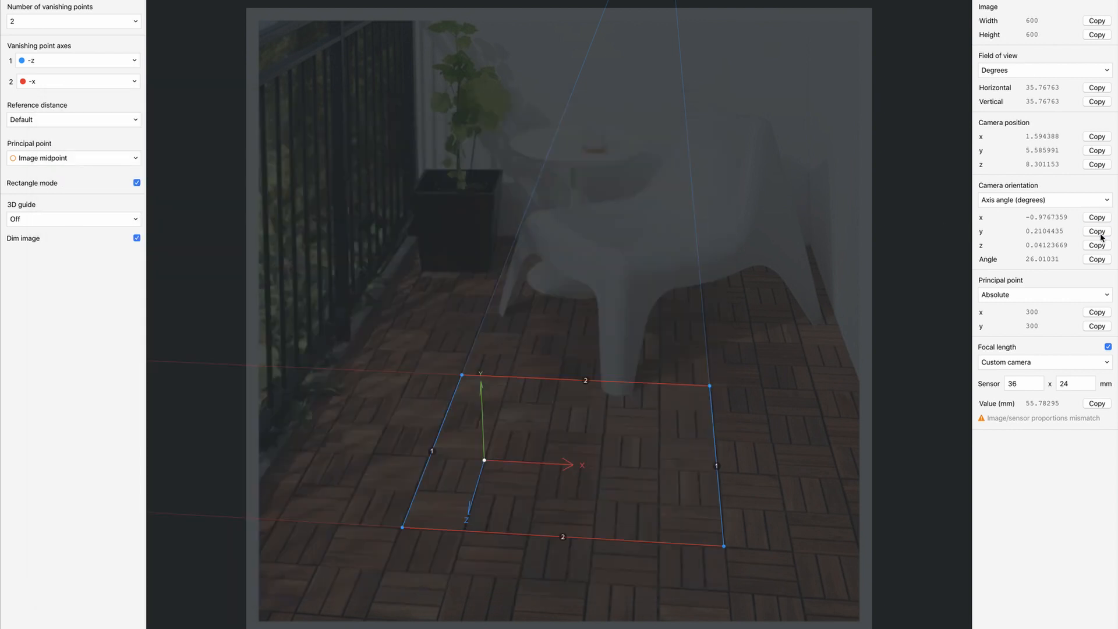
{"action": "key", "text": "super+Tab"}
Copy fSpy's orientation z and angle, 0.04123669 and 26.01031, into the converter's axis-angle z and angle inputs
{"action": "left_click", "coordinate": [1095, 249]}
{"action": "key", "text": "super+Tab"}
{"action": "double_click", "coordinate": [281, 357]}
{"action": "left_click", "coordinate": [1097, 259]}
{"action": "key", "text": "super+Tab"}
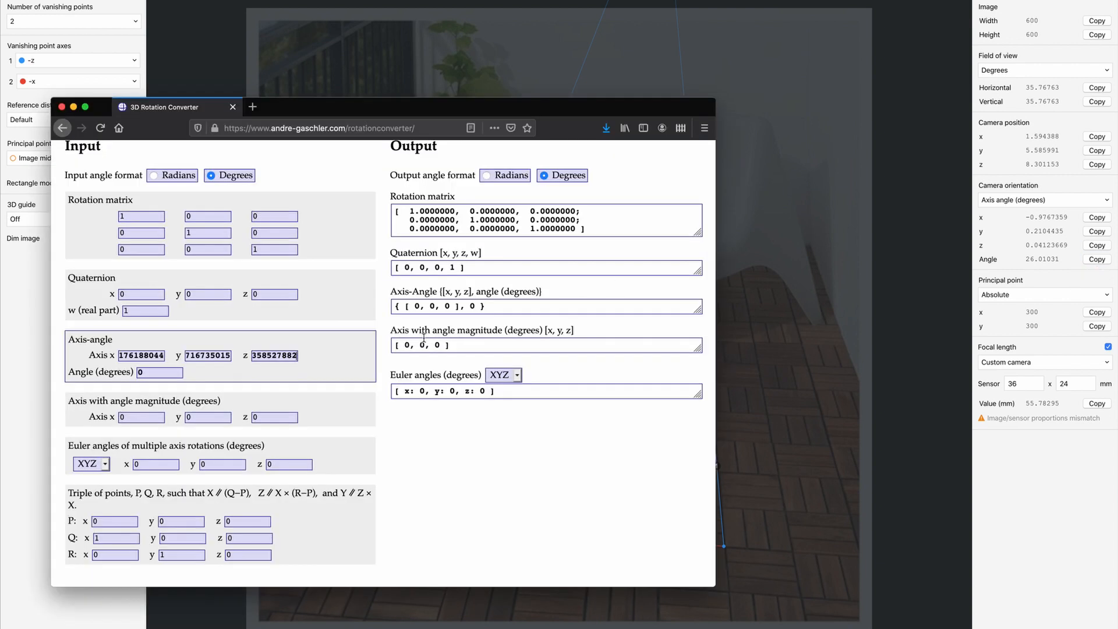
{"action": "key", "text": "super+v"}
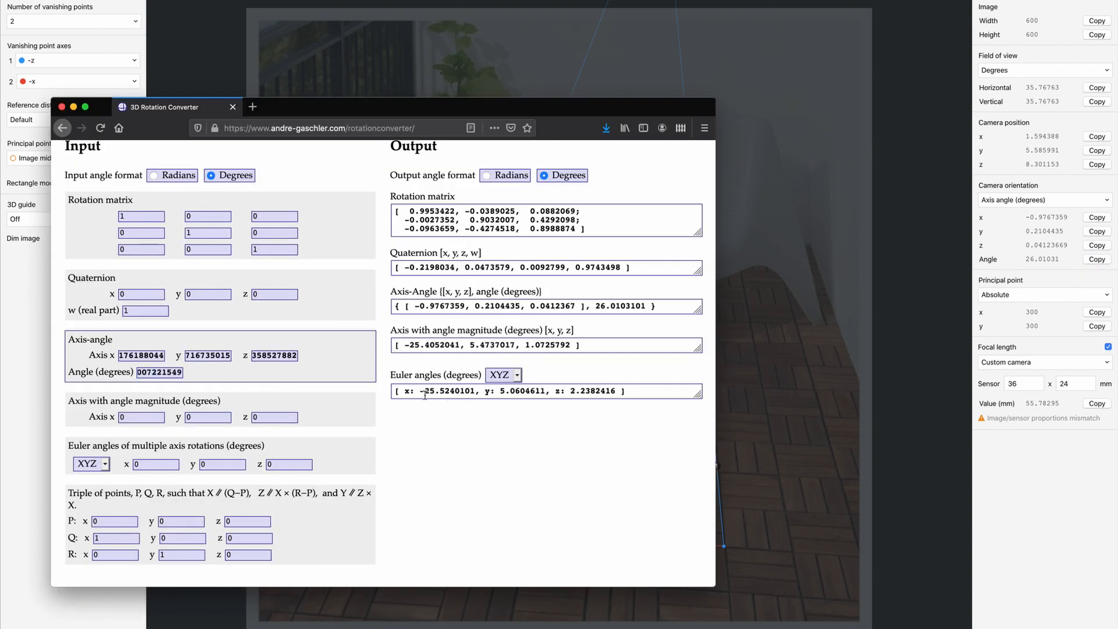
Copy the converter's Euler x angle, and duplicate cam1 in Houdini with the copy's rotation channels deleted
{"action": "left_click_drag", "start_coordinate": [452, 391], "coordinate": [474, 392]}
{"action": "key", "text": "super+Tab"}
{"action": "key", "text": "super+Tab"}
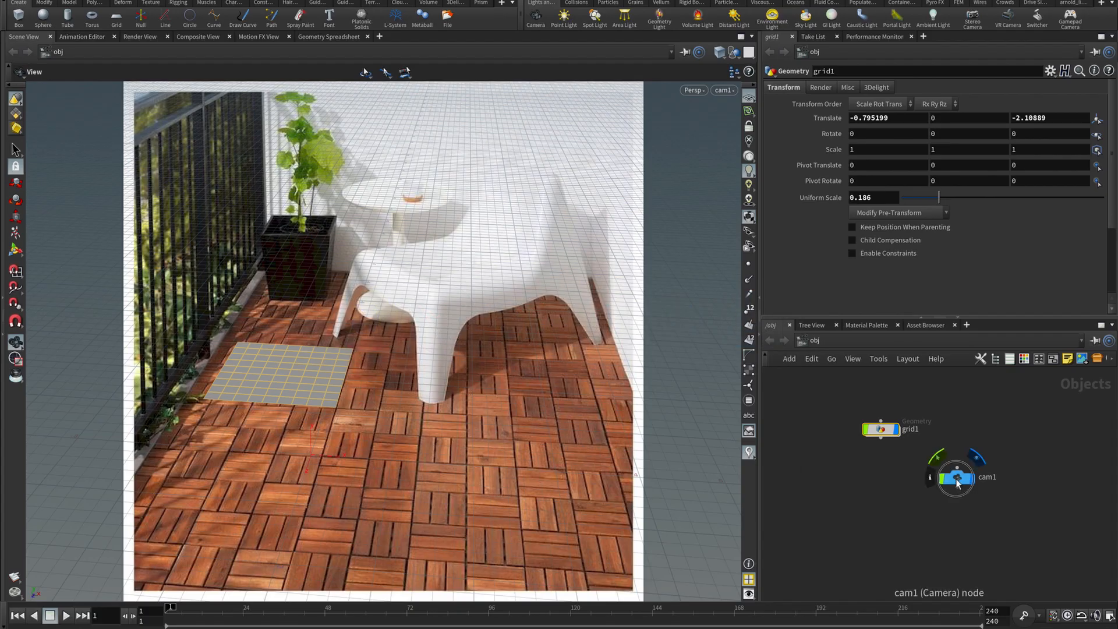
{"action": "right_click", "coordinate": [830, 132]}
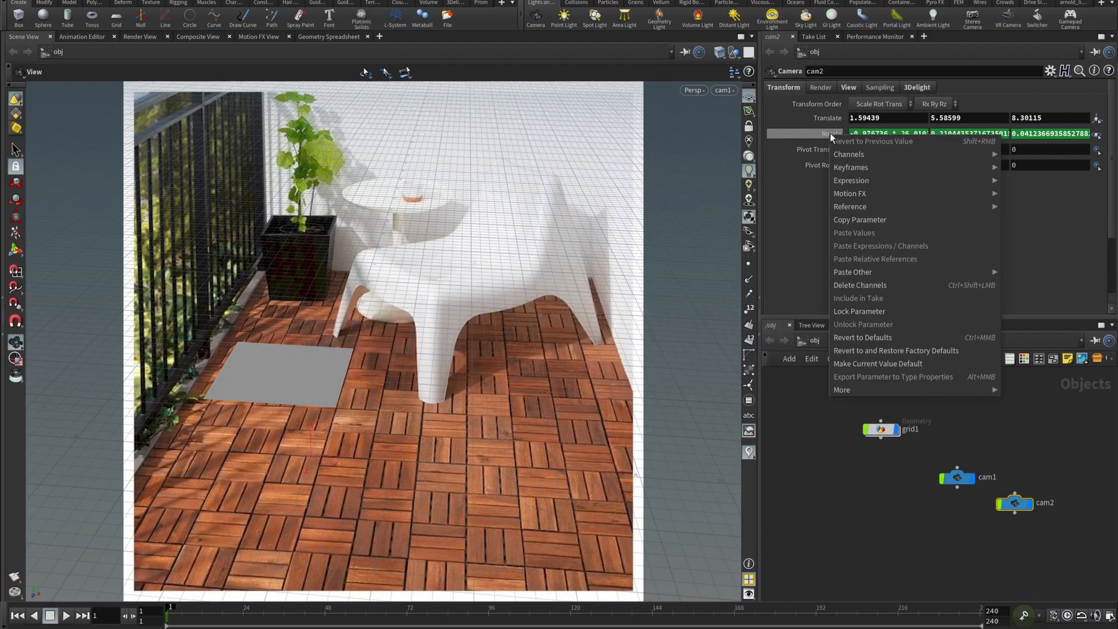
{"action": "left_click", "coordinate": [874, 285]}
Paste the Euler x angle, -25.5240101, into cam2's X rotation
{"action": "left_click", "coordinate": [882, 133]}
{"action": "key", "text": "super+v"}
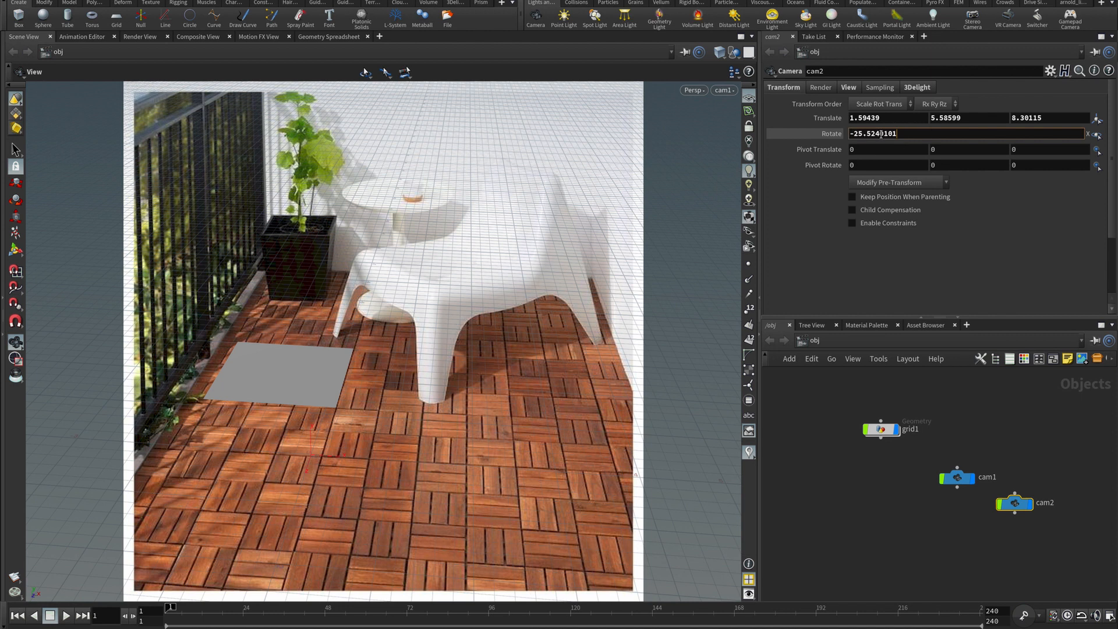
{"action": "key", "text": "Return"}
Copy the converter's Euler y angle, 5.0604611, into cam2's Y rotation
{"action": "key", "text": "super+Tab"}
{"action": "left_click_drag", "start_coordinate": [545, 391], "coordinate": [502, 393]}
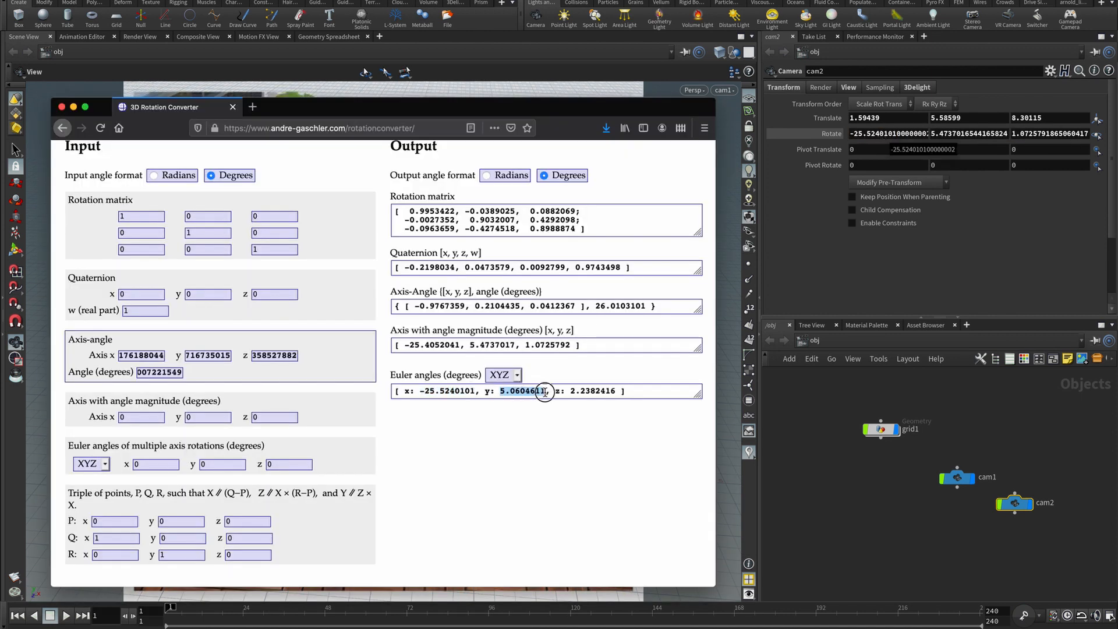
{"action": "key", "text": "super+c"}
{"action": "key", "text": "super+Tab"}
{"action": "left_click", "coordinate": [963, 134]}
{"action": "key", "text": "super+v"}
Copy the converter's Euler z angle, 2.2382416, into cam2's Z rotation
{"action": "key", "text": "super+Tab"}
{"action": "left_click_drag", "start_coordinate": [616, 391], "coordinate": [573, 392]}
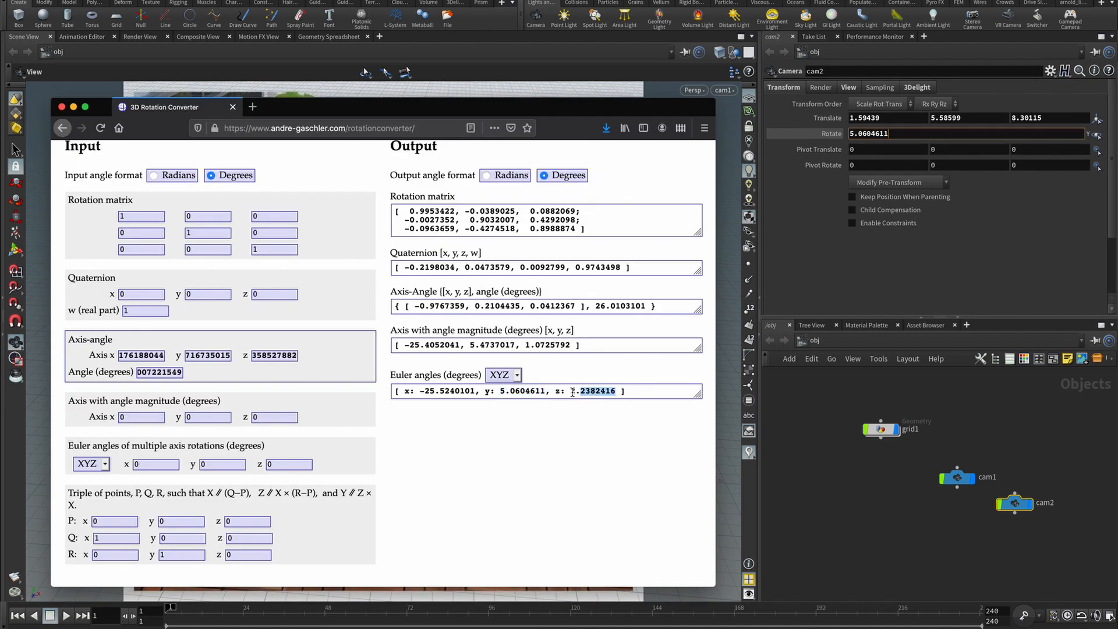
{"action": "key", "text": "super+c"}
{"action": "key", "text": "super+Tab"}
{"action": "left_click", "coordinate": [1042, 133]}
{"action": "key", "text": "super+v"}
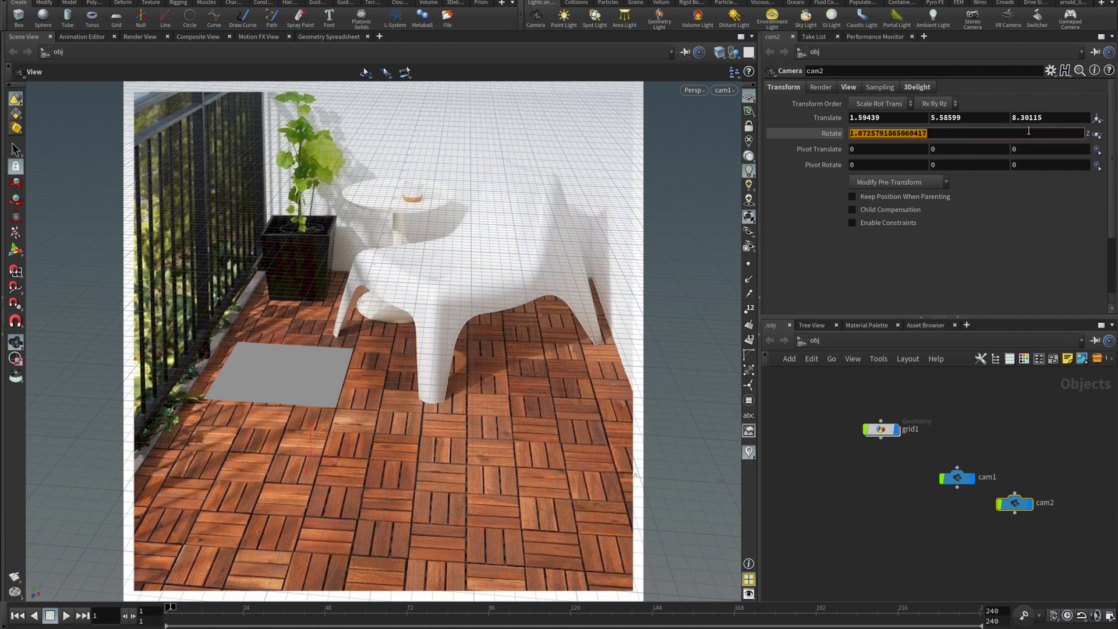
{"action": "key", "text": "Return"}
Switch to looking through cam2 to check how grid1 sits on the flooring
{"action": "left_click", "coordinate": [724, 90]}
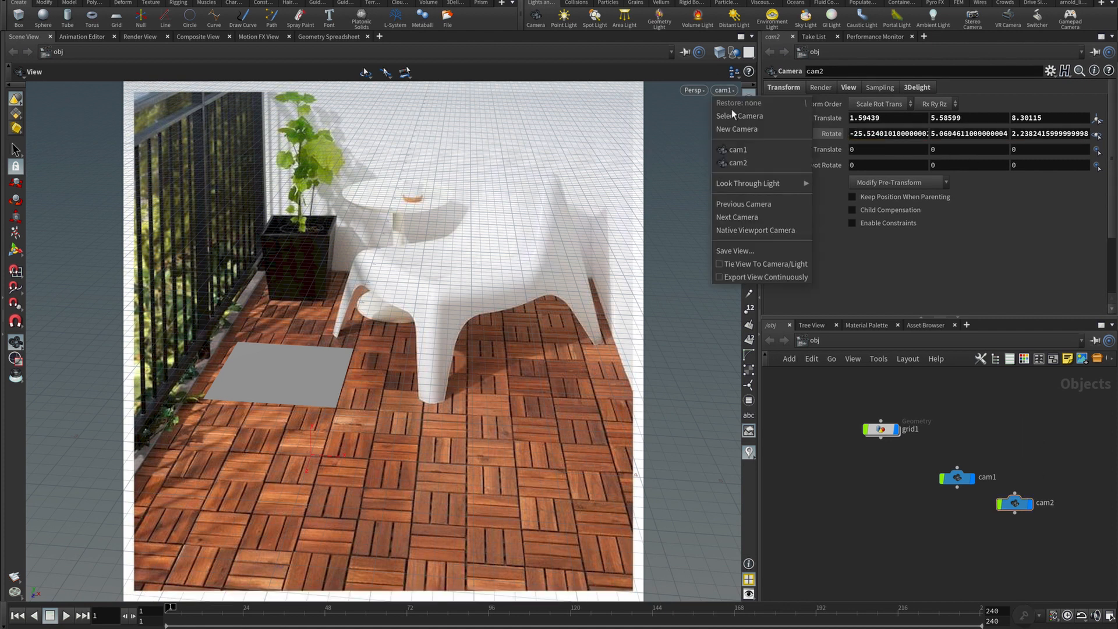
{"action": "left_click", "coordinate": [752, 163]}
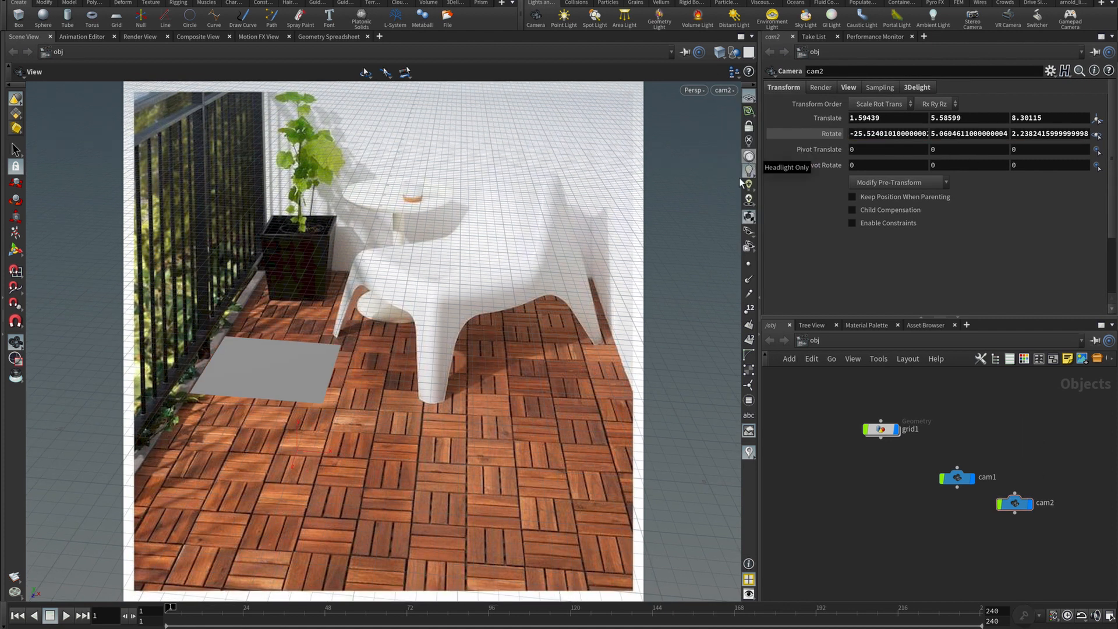
{"action": "left_click", "coordinate": [749, 170]}
Move grid1 across the floor plane to about X 1.16, Z -0.37, in front of the chair
{"action": "left_click_drag", "start_coordinate": [921, 400], "coordinate": [836, 465]}
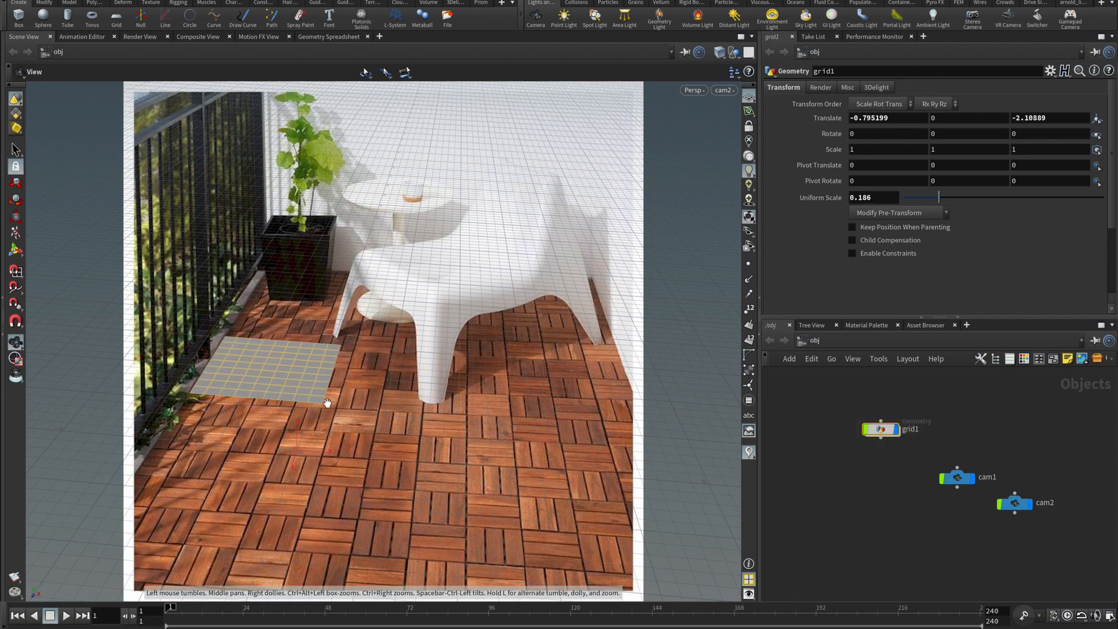
{"action": "key", "text": "t"}
{"action": "left_click_drag", "start_coordinate": [291, 383], "coordinate": [413, 464]}
{"action": "left_click_drag", "start_coordinate": [421, 467], "coordinate": [423, 469]}
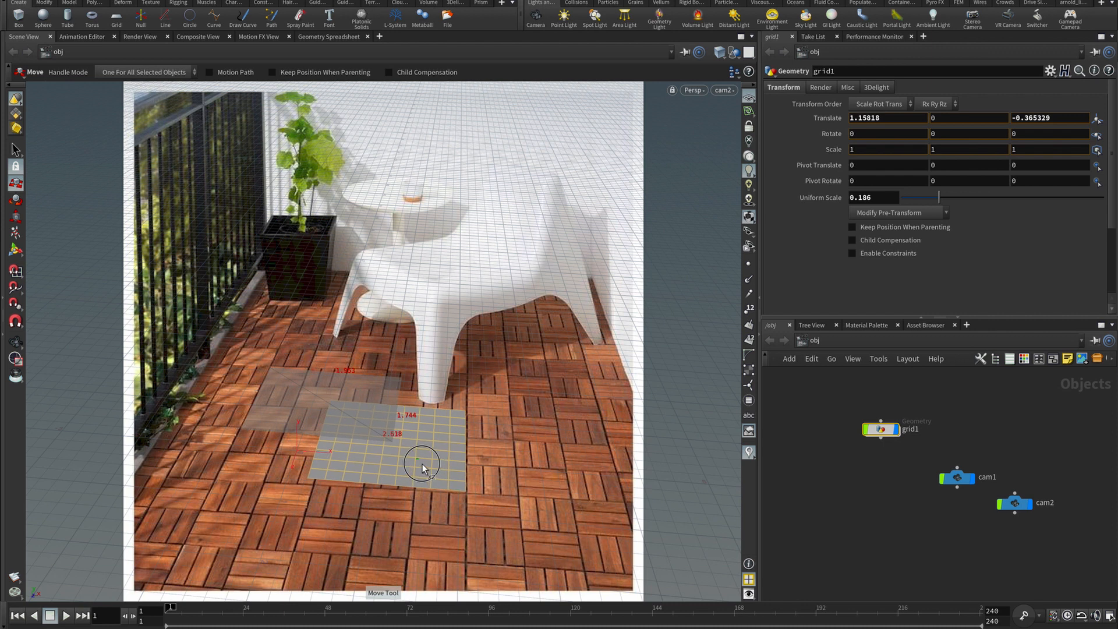
{"action": "key", "text": "Escape"}
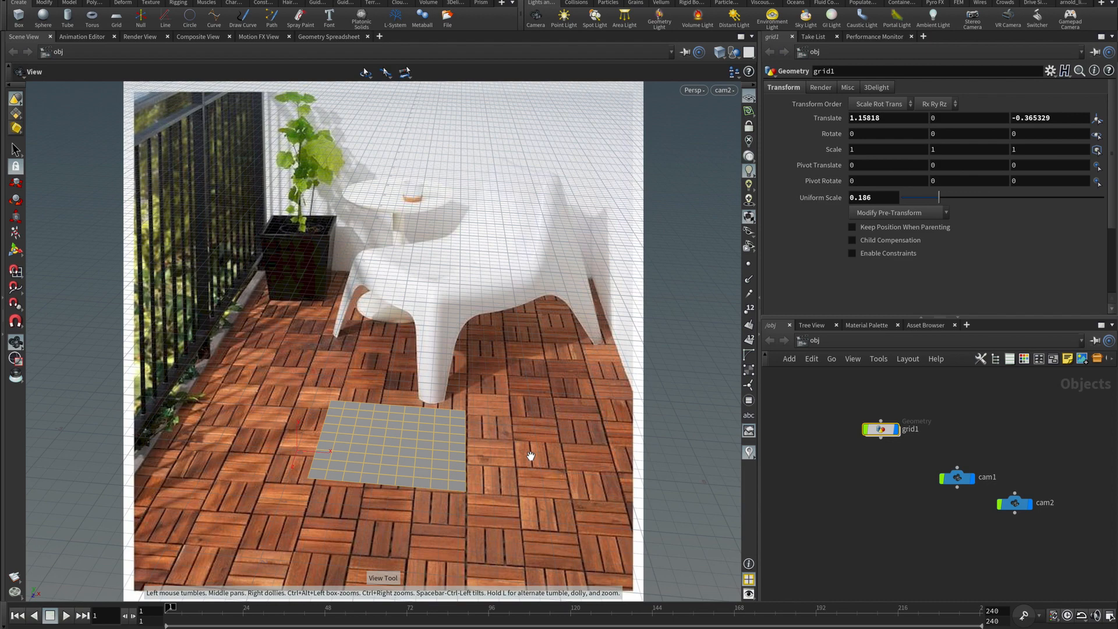
Switch to fSpy, set the 3D guide to xz grid floor and reposition the origin on the floor tiles
{"action": "key", "text": "alt+Tab"}
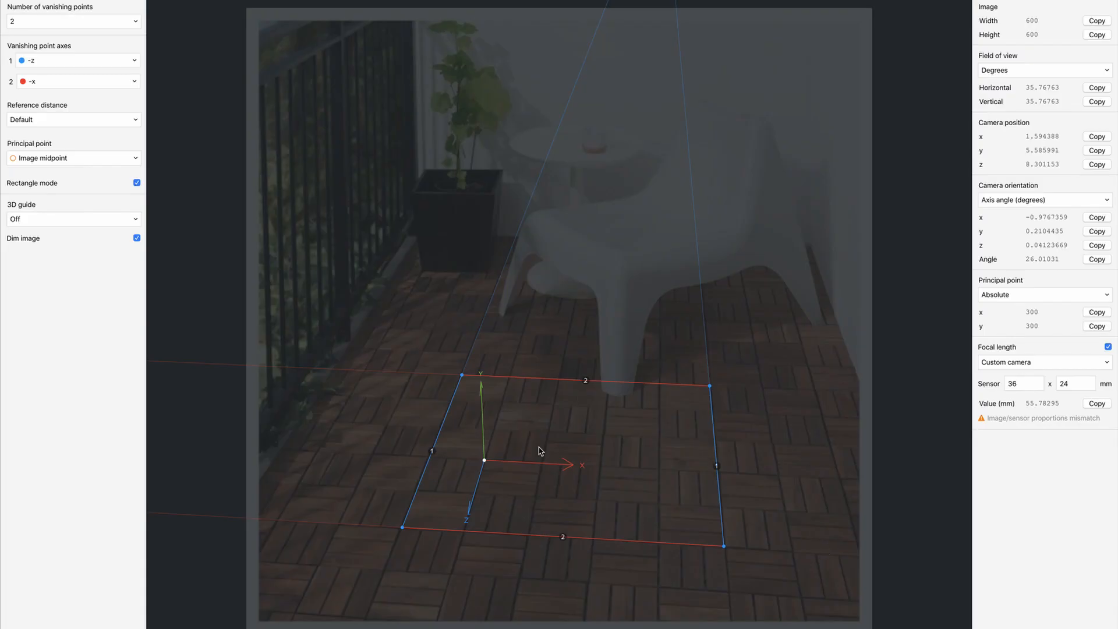
{"action": "left_click", "coordinate": [129, 219]}
{"action": "left_click", "coordinate": [42, 278]}
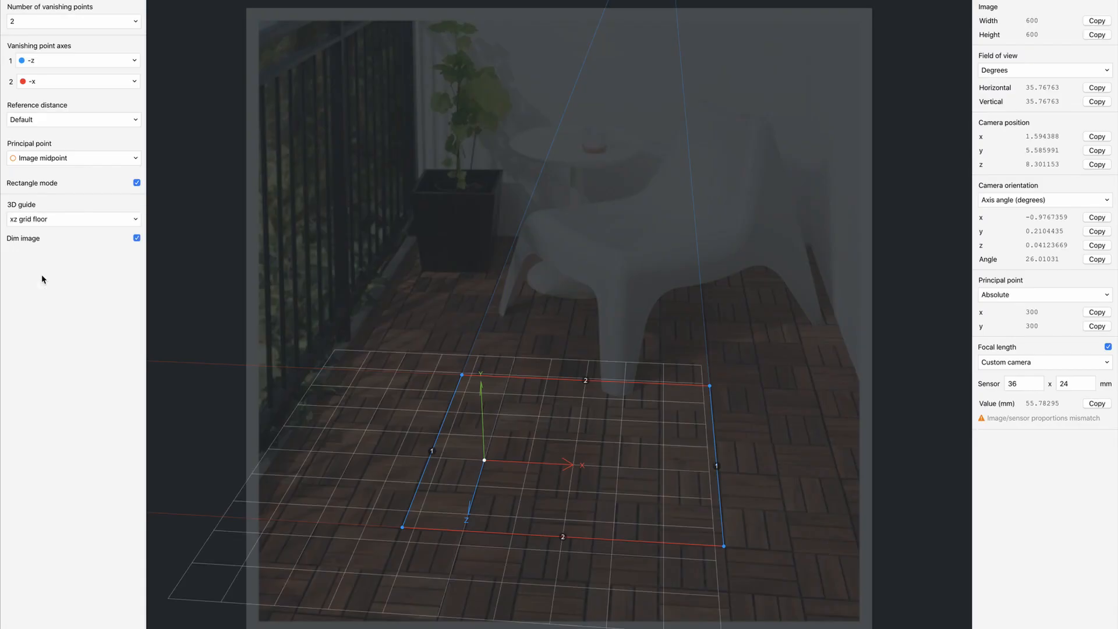
{"action": "left_click_drag", "start_coordinate": [484, 462], "coordinate": [548, 431]}
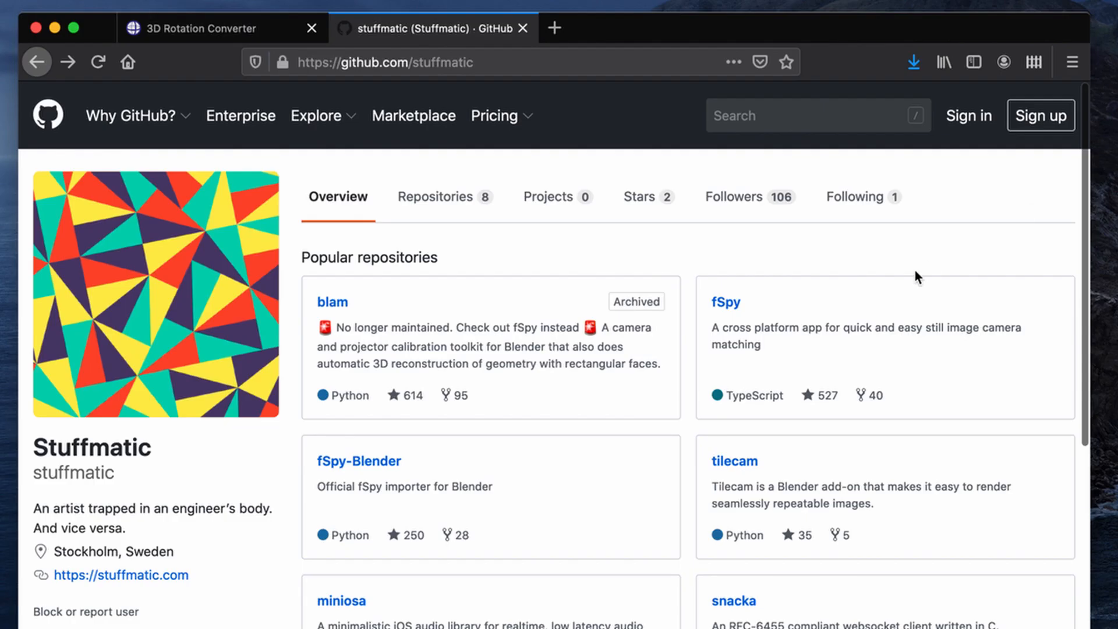
Open the fSpy-Blender importer repository from Stuffmatic's GitHub page
{"action": "scroll", "coordinate": [915, 272], "scroll_direction": "down", "scroll_amount": 2}
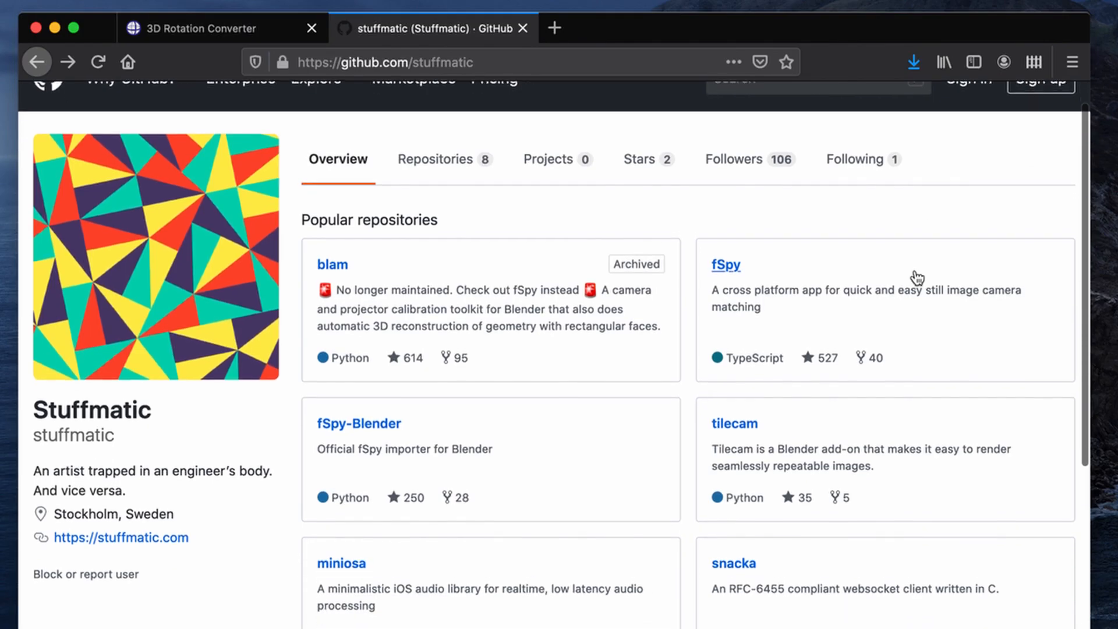
{"action": "left_click", "coordinate": [379, 419]}
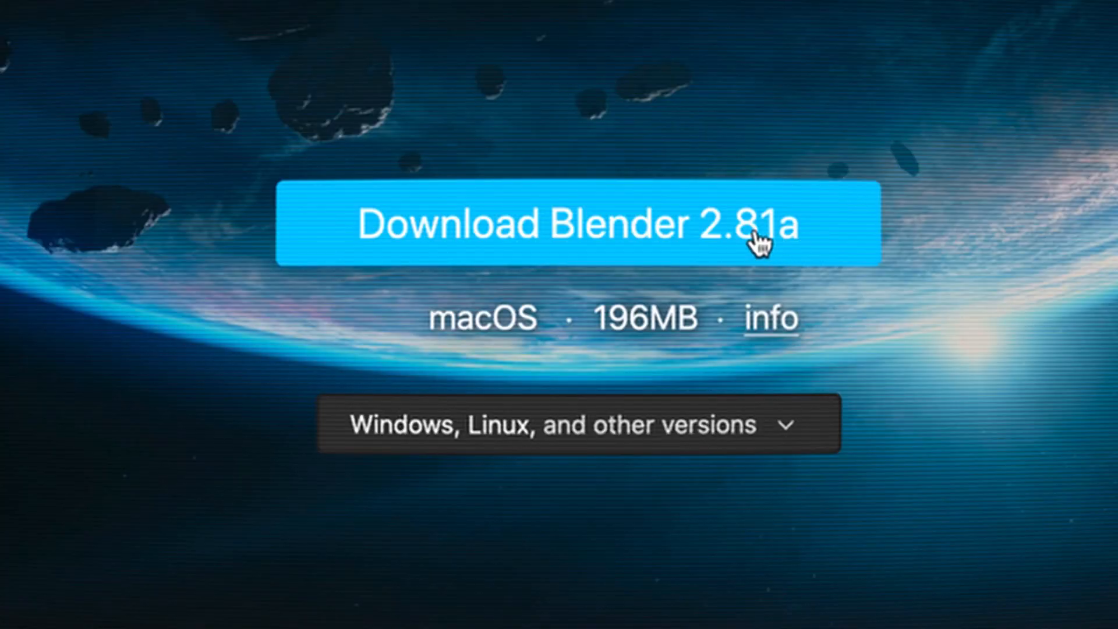
Download Blender 2.81a and enable its Import fSpy project add-on
{"action": "left_click", "coordinate": [709, 232]}
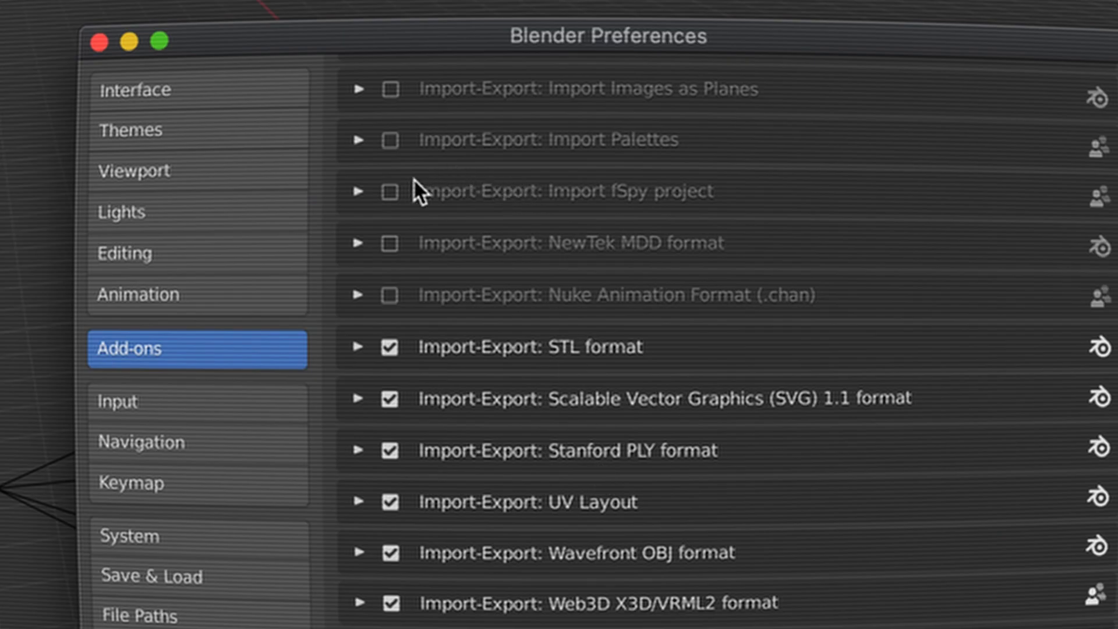
{"action": "left_click", "coordinate": [389, 192]}
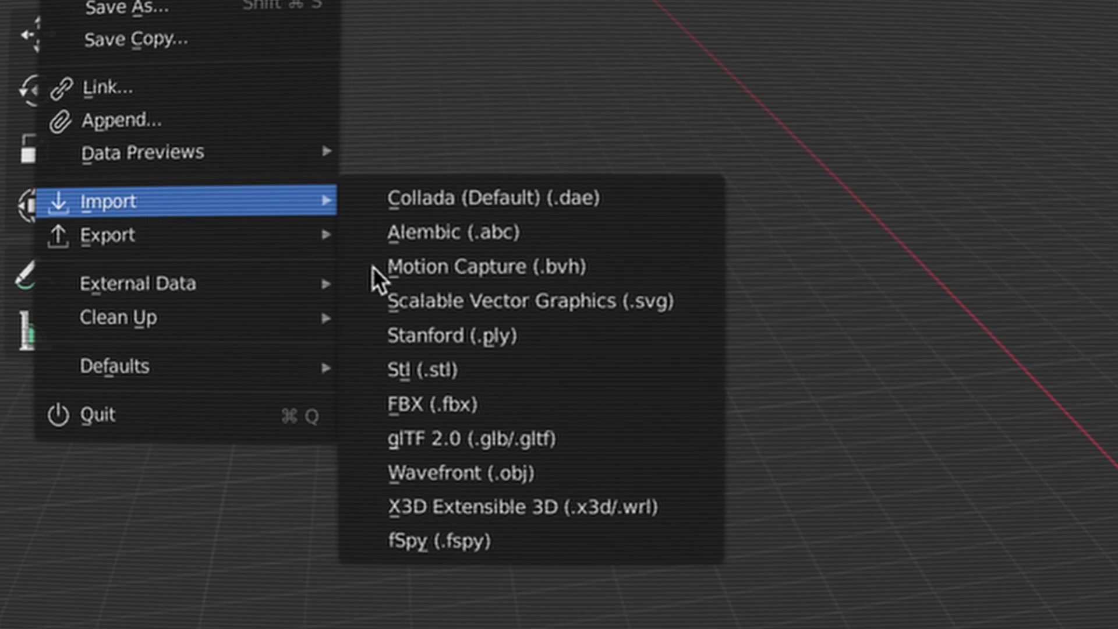
Import the fSpy project file into Blender and export the scene as Alembic (.abc)
{"action": "left_click", "coordinate": [486, 540]}
{"action": "double_click", "coordinate": [483, 135]}
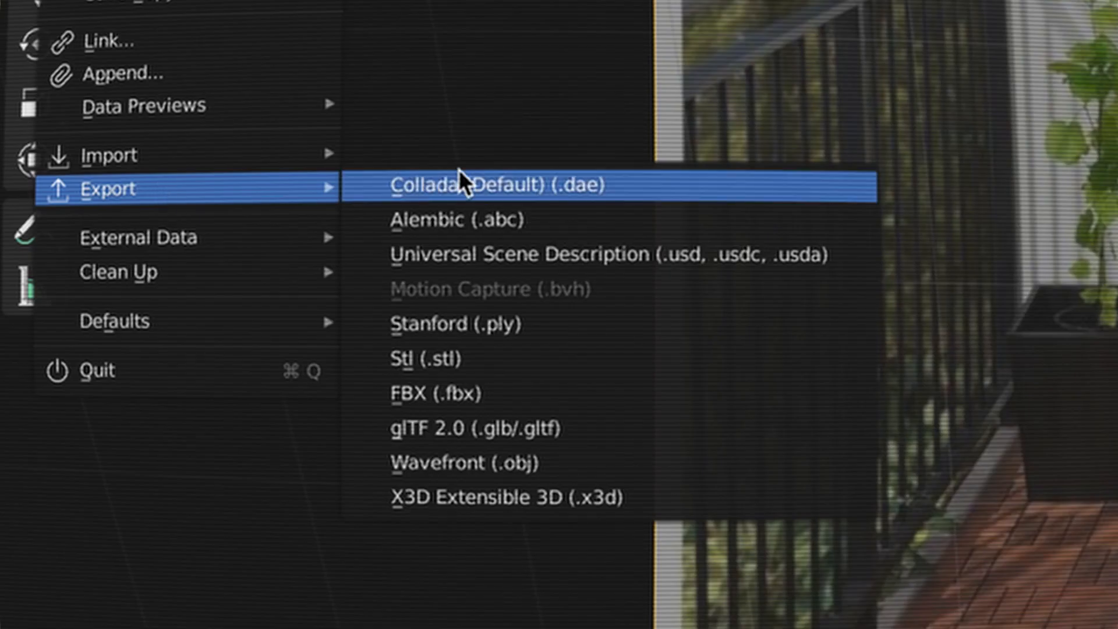
{"action": "left_click", "coordinate": [515, 219]}
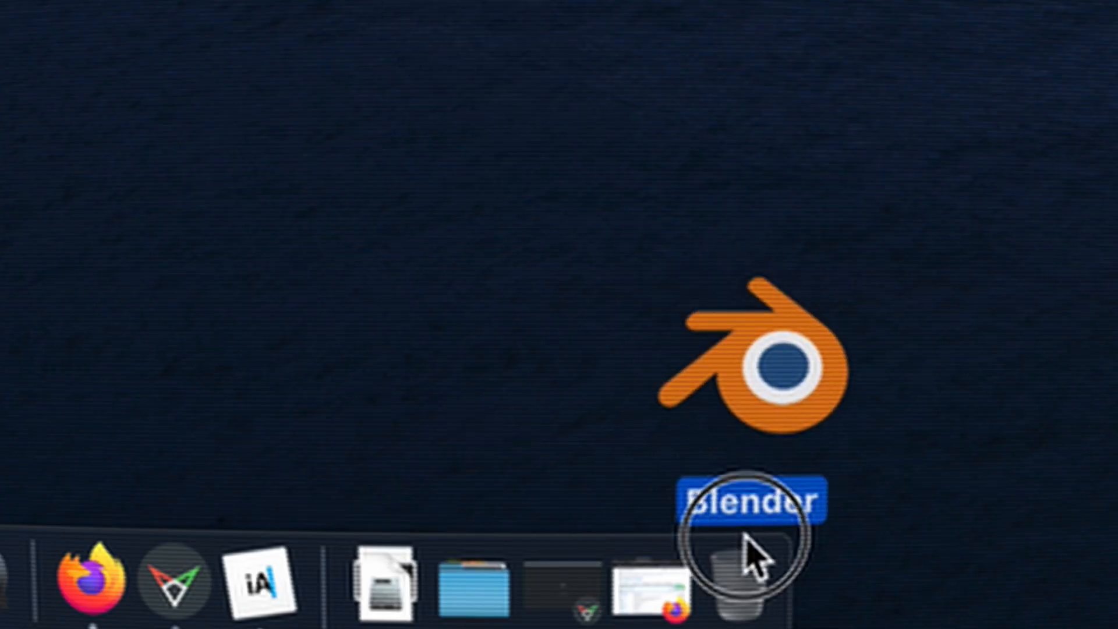
Move the Blender application to the Trash and empty the Trash
{"action": "left_click_drag", "start_coordinate": [749, 554], "coordinate": [763, 573]}
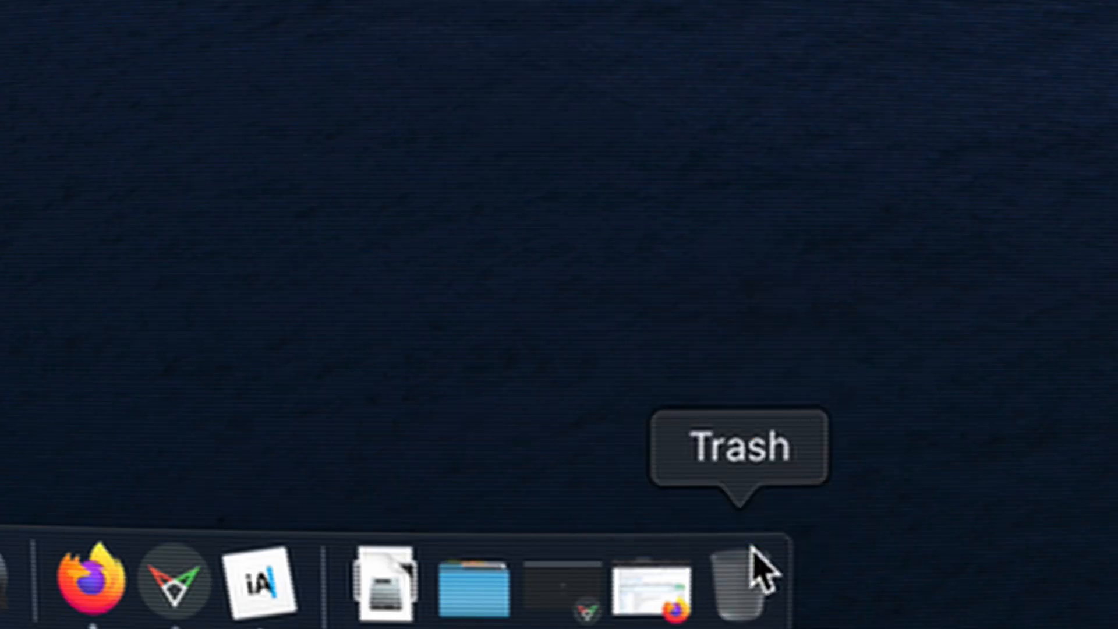
{"action": "right_click", "coordinate": [743, 576]}
{"action": "left_click", "coordinate": [803, 431]}
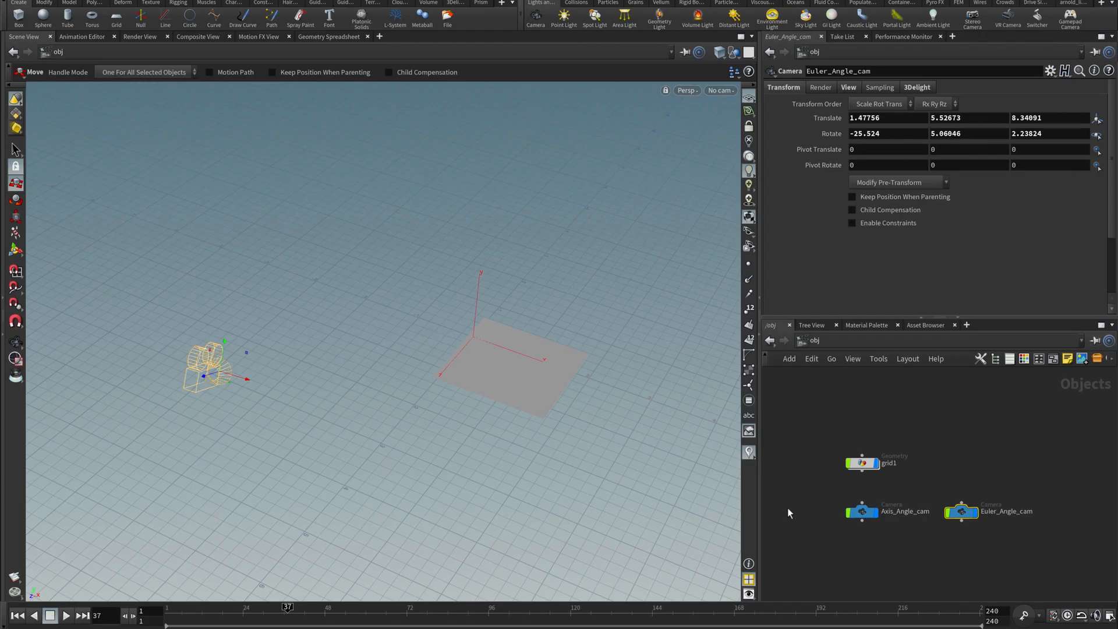
In Houdini, add an Alembic Archive node beside Euler_Angle_cam and rename it Abc_cam
{"action": "left_click", "coordinate": [816, 541]}
{"action": "left_click_drag", "start_coordinate": [816, 540], "coordinate": [892, 479]}
{"action": "left_click_drag", "start_coordinate": [1027, 468], "coordinate": [940, 552]}
{"action": "middle_click_drag", "start_coordinate": [1006, 559], "coordinate": [966, 563]}
{"action": "left_click", "coordinate": [1015, 533]}
{"action": "key", "text": "Tab"}
{"action": "type", "text": "null"}
{"action": "key", "text": "Return"}
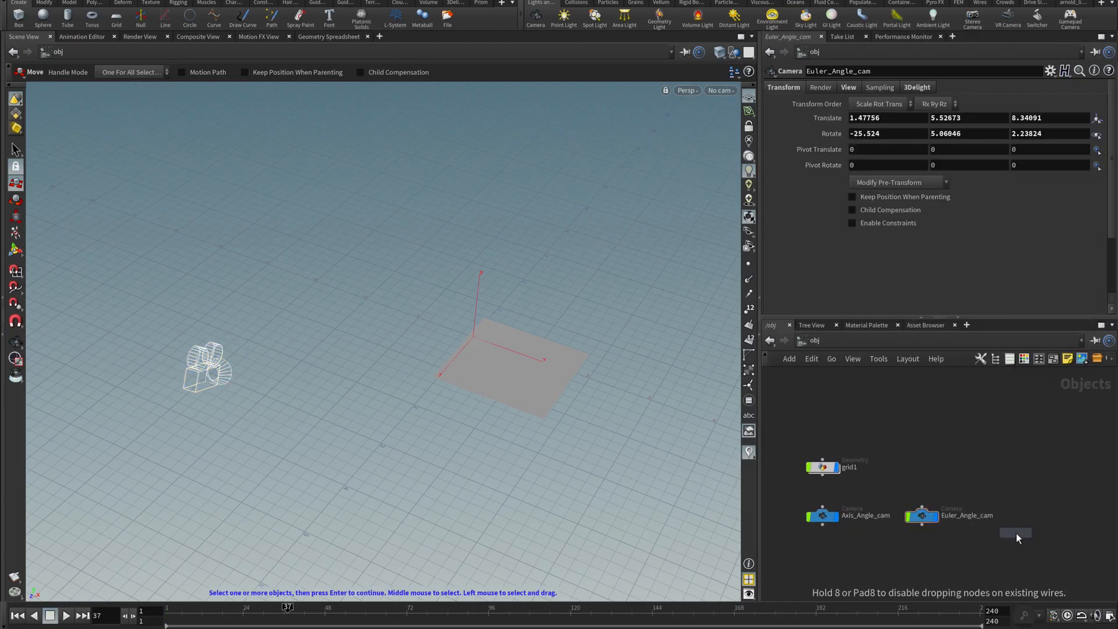
{"action": "left_click", "coordinate": [1035, 516]}
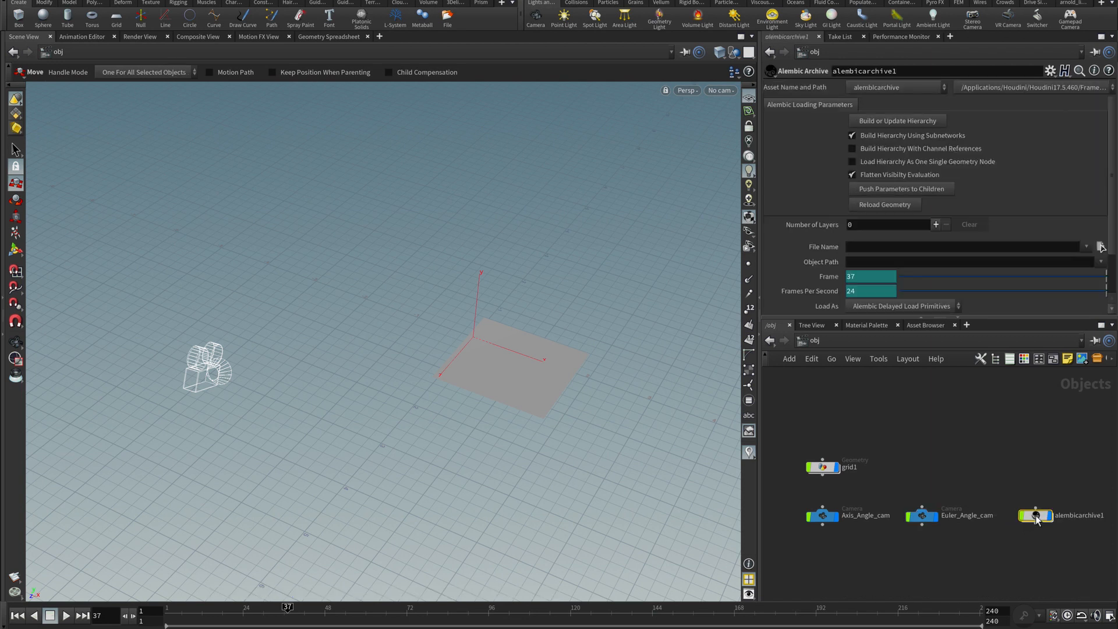
{"action": "double_click", "coordinate": [1074, 516]}
{"action": "type", "text": "Abc_cam"}
{"action": "key", "text": "Return"}
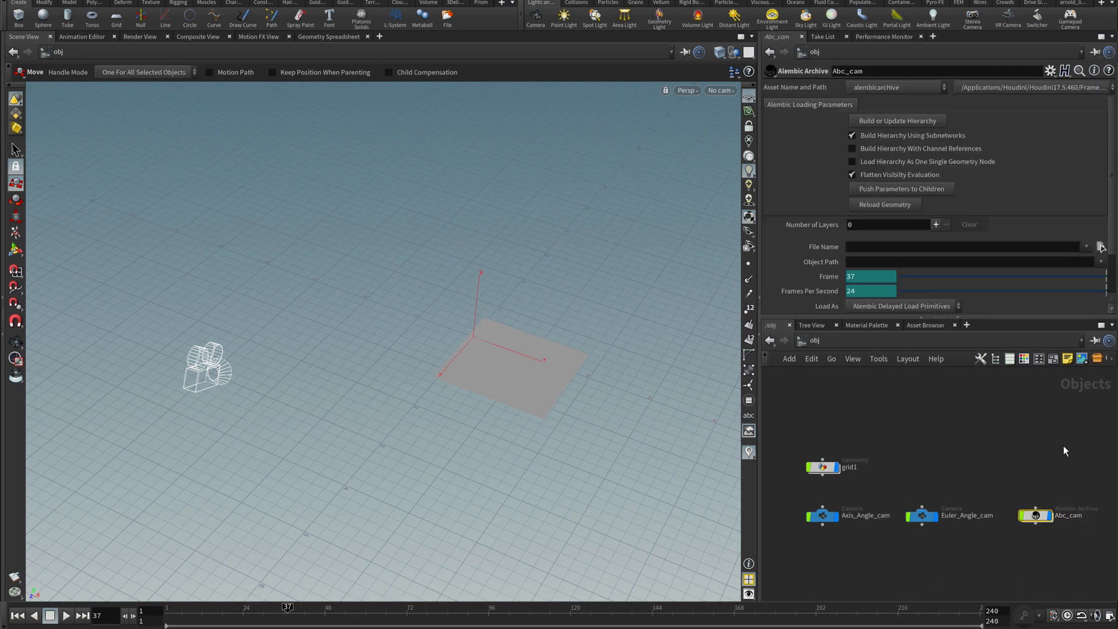
Load $HIP/blend_cam.abc as the file of the Abc_cam archive
{"action": "left_click", "coordinate": [1061, 442]}
{"action": "left_click", "coordinate": [1100, 247]}
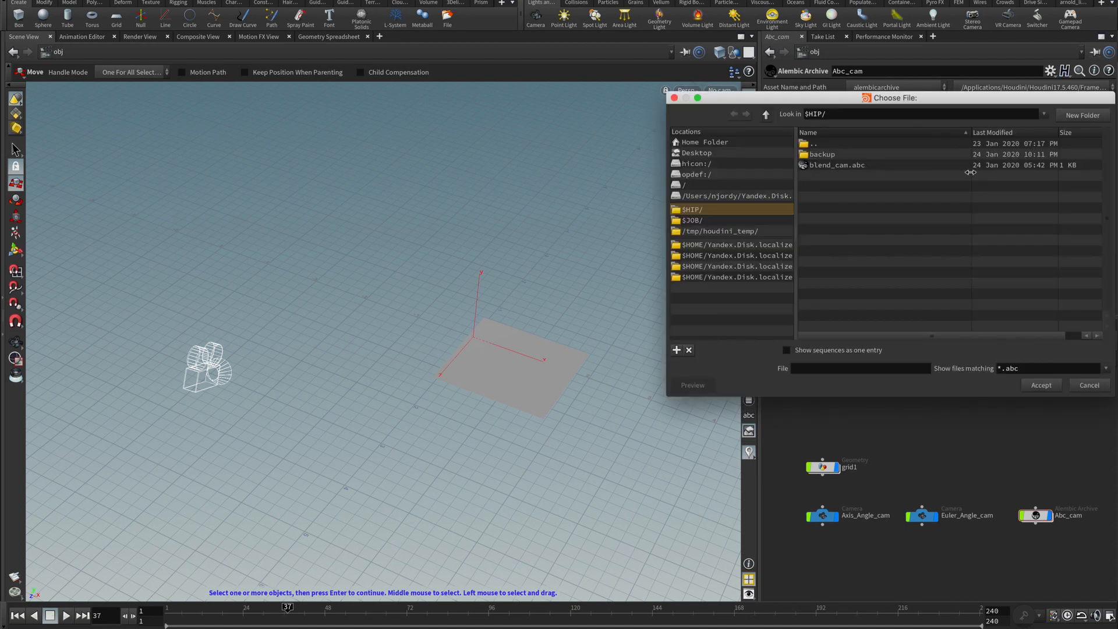
{"action": "double_click", "coordinate": [847, 168]}
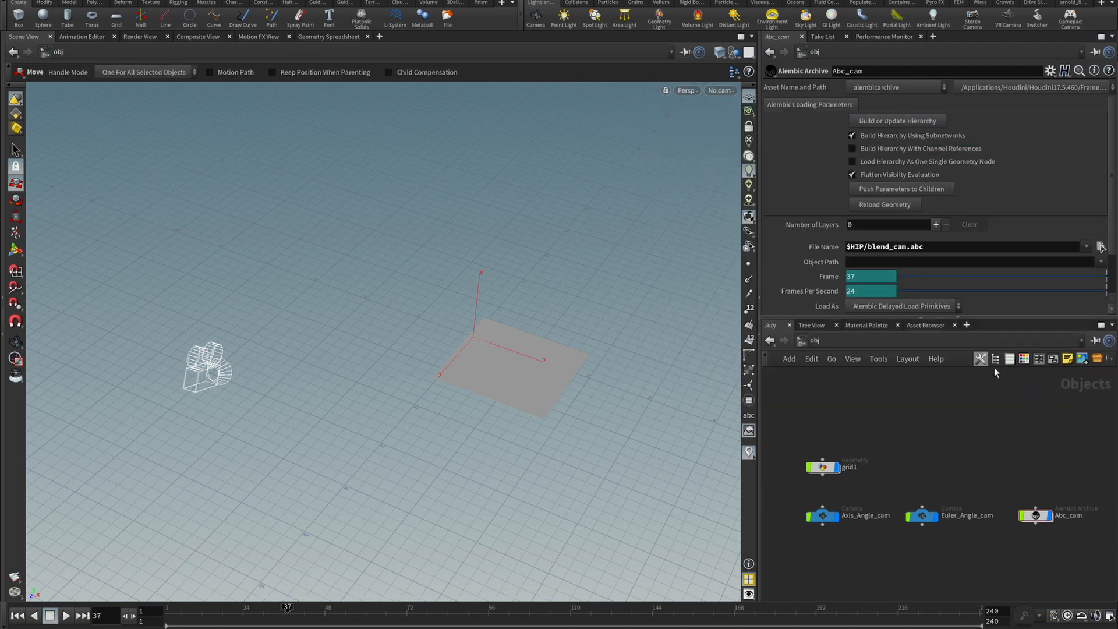
Add a null object above Abc_cam and connect it as the archive's parent
{"action": "key", "text": "Tab"}
{"action": "type", "text": "nu"}
{"action": "key", "text": "Return"}
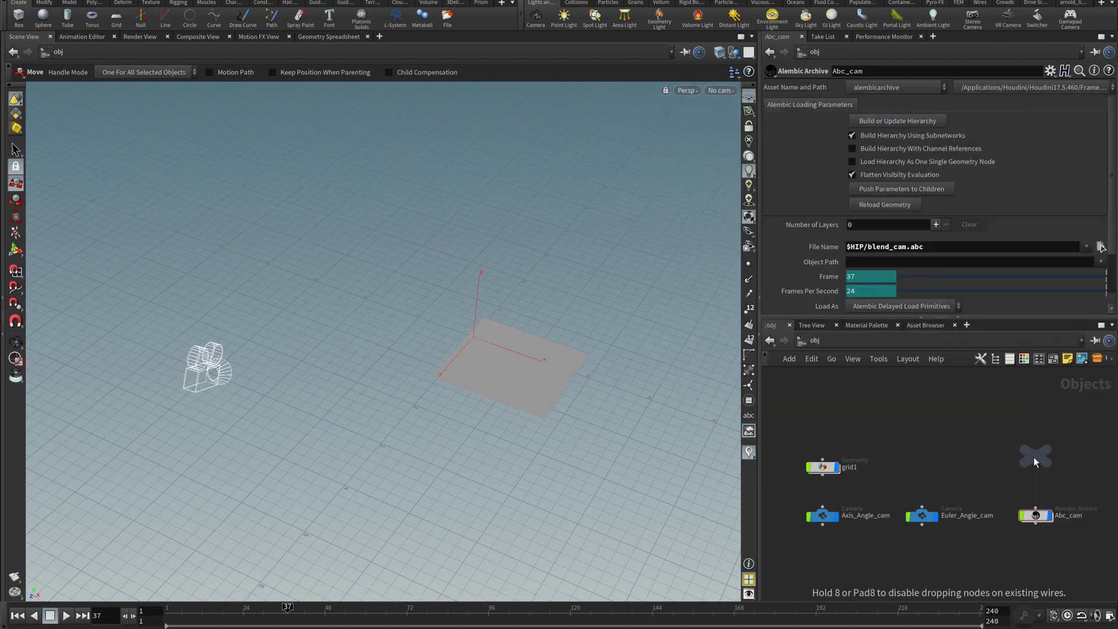
{"action": "left_click", "coordinate": [1031, 460]}
{"action": "left_click", "coordinate": [1032, 470]}
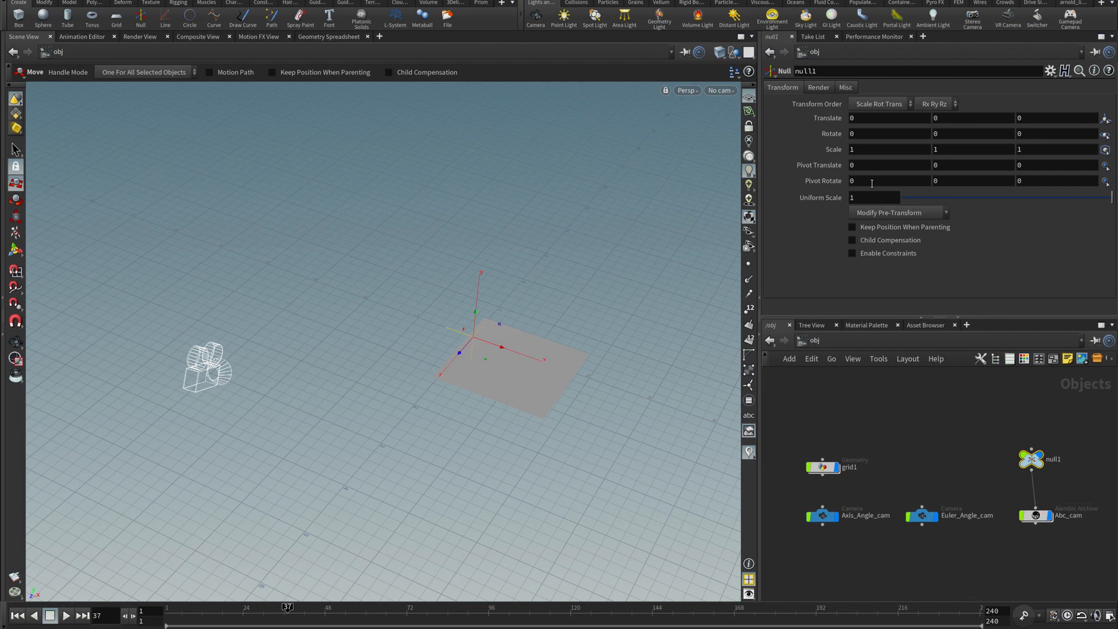
Set the null's X rotation to 90 and align its node above Abc_cam
{"action": "left_click", "coordinate": [862, 133]}
{"action": "type", "text": "90"}
{"action": "key", "text": "Return"}
{"action": "left_click_drag", "start_coordinate": [1032, 460], "coordinate": [1035, 459]}
{"action": "left_click", "coordinate": [1058, 594]}
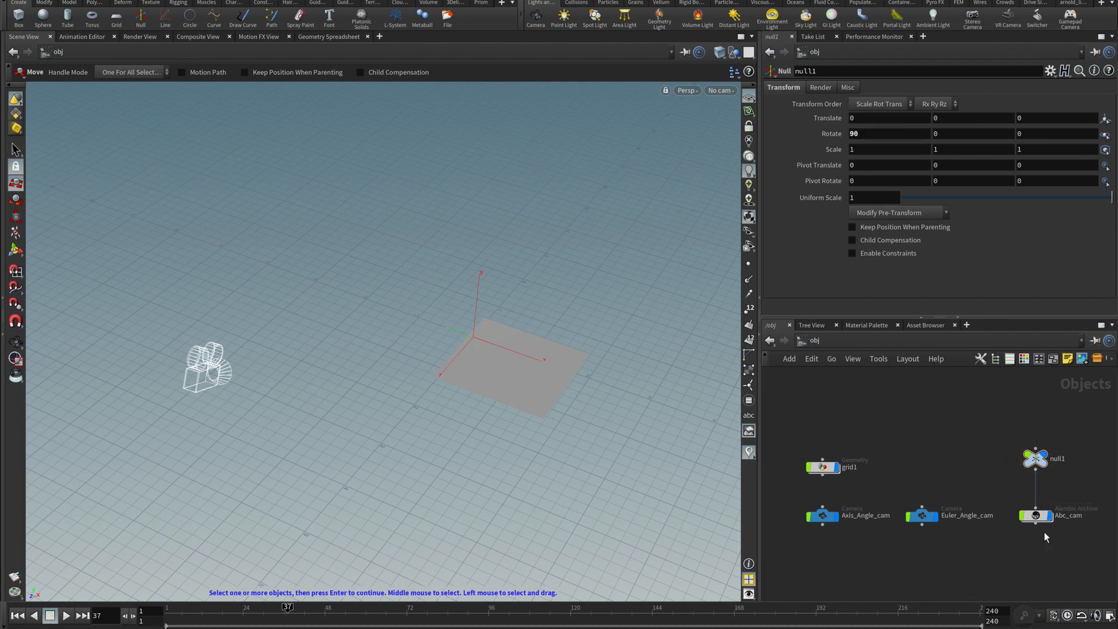
Open the camera inside Abc_cam, ikea_flooring_fspyShape, and set its resolution to 600 x 600
{"action": "double_click", "coordinate": [1036, 515]}
{"action": "left_click", "coordinate": [945, 515]}
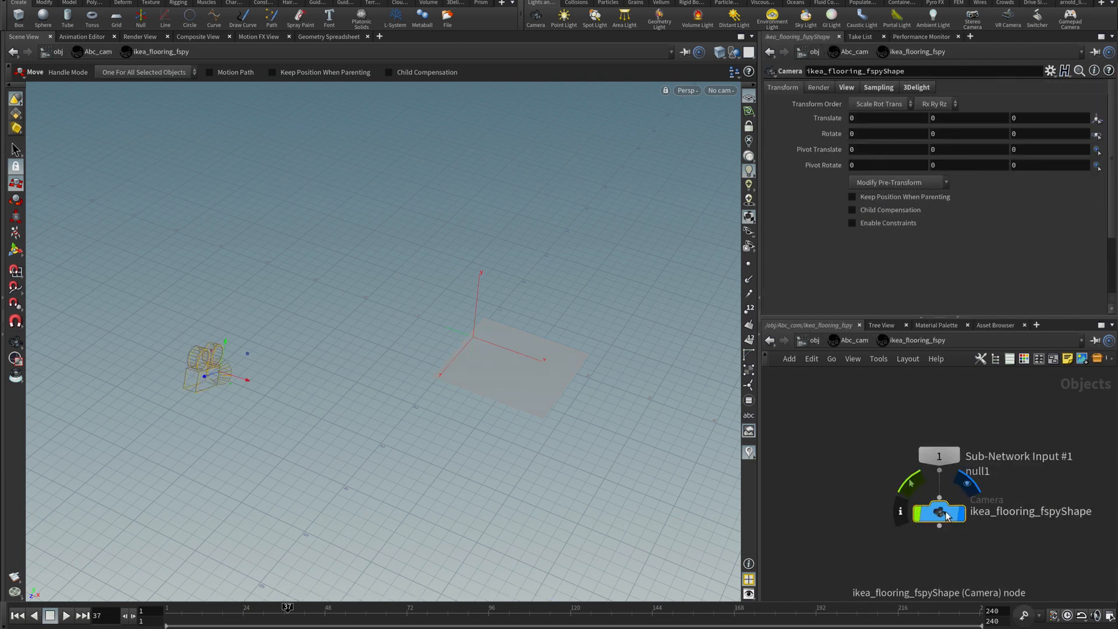
{"action": "left_click", "coordinate": [852, 89]}
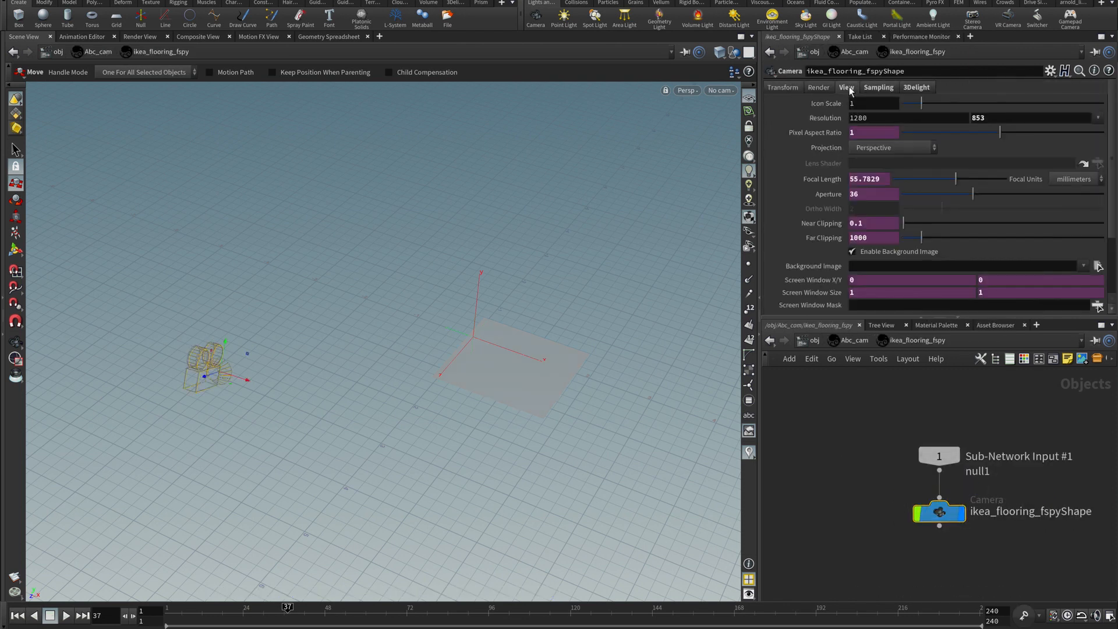
{"action": "left_click", "coordinate": [949, 122]}
{"action": "type", "text": "600"}
{"action": "key", "text": "Tab"}
{"action": "type", "text": "60"}
Assign the ikea flooring.jpg file as the imported camera's background image and return to the obj level
{"action": "left_click", "coordinate": [1083, 266]}
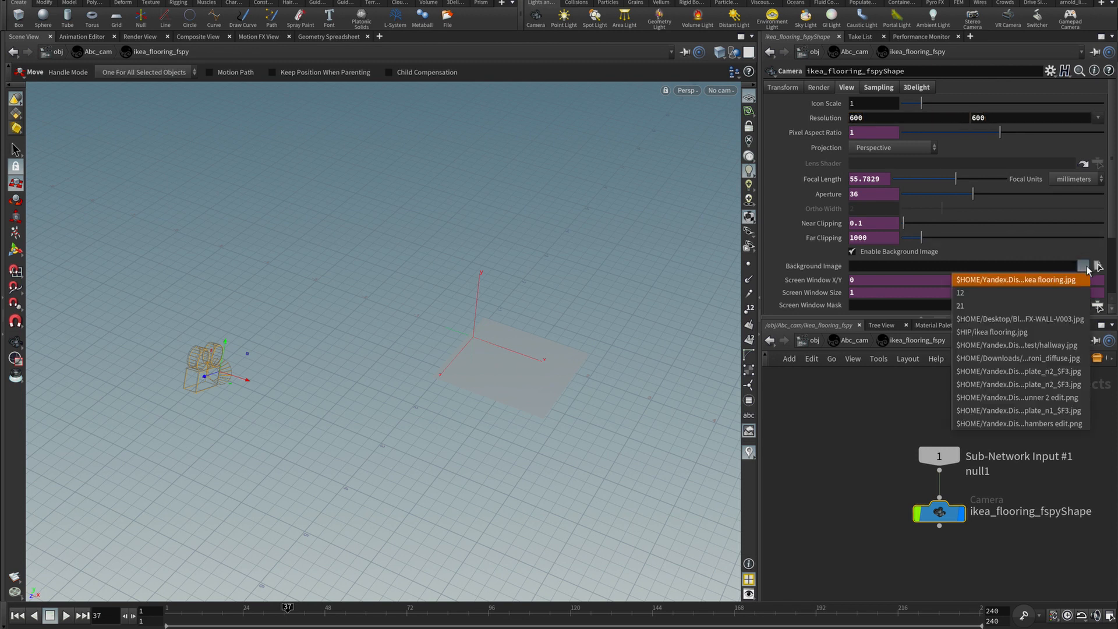
{"action": "left_click", "coordinate": [1080, 282]}
{"action": "left_click", "coordinate": [811, 340]}
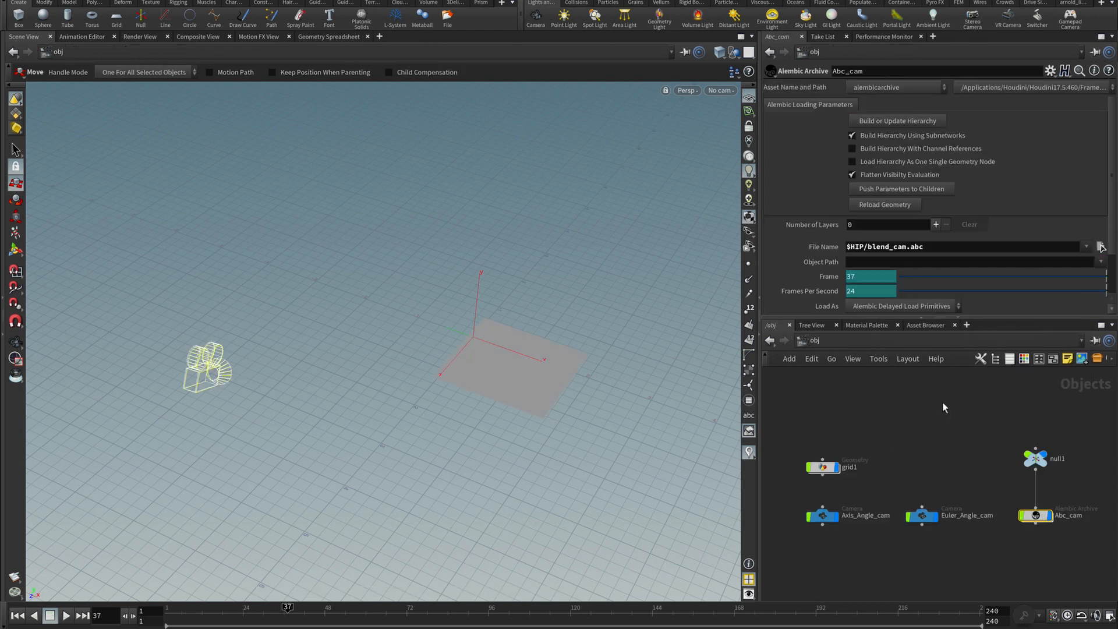
{"action": "left_click", "coordinate": [951, 418]}
Look through Axis_Angle_cam, Euler_Angle_cam and the Alembic camera in turn to compare grid1's alignment with the flooring
{"action": "left_click", "coordinate": [721, 91]}
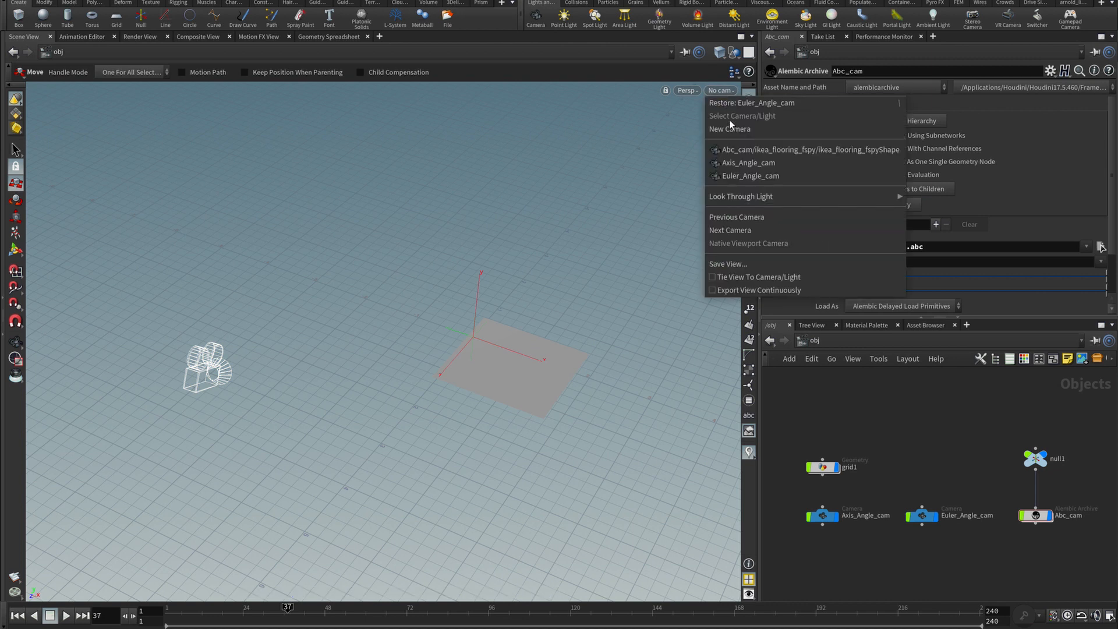
{"action": "left_click", "coordinate": [733, 163]}
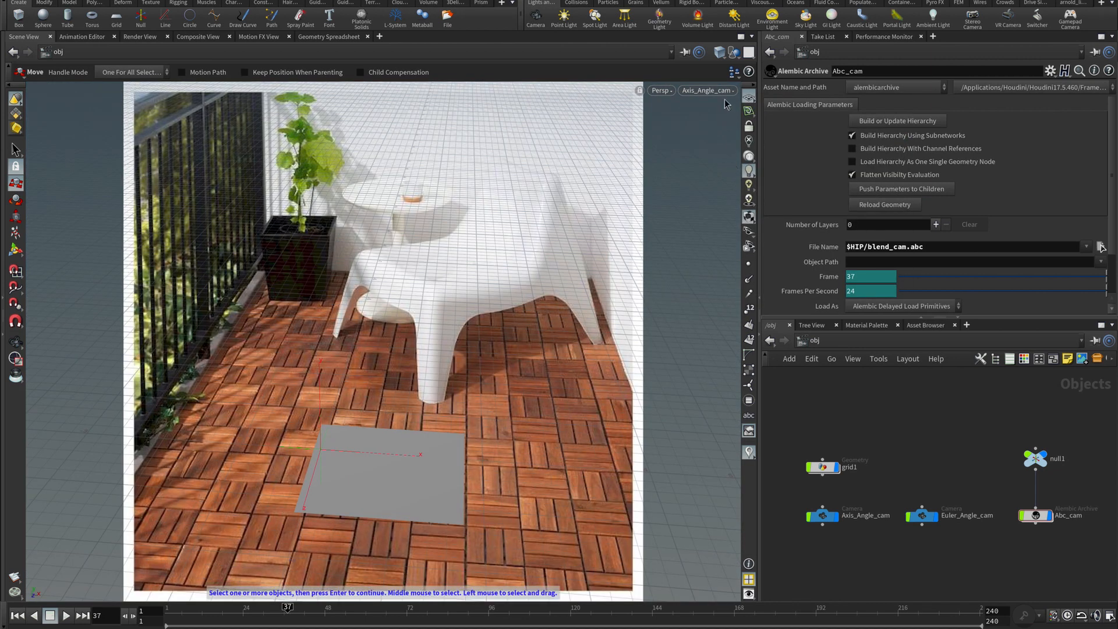
{"action": "left_click", "coordinate": [707, 90]}
{"action": "left_click", "coordinate": [725, 175]}
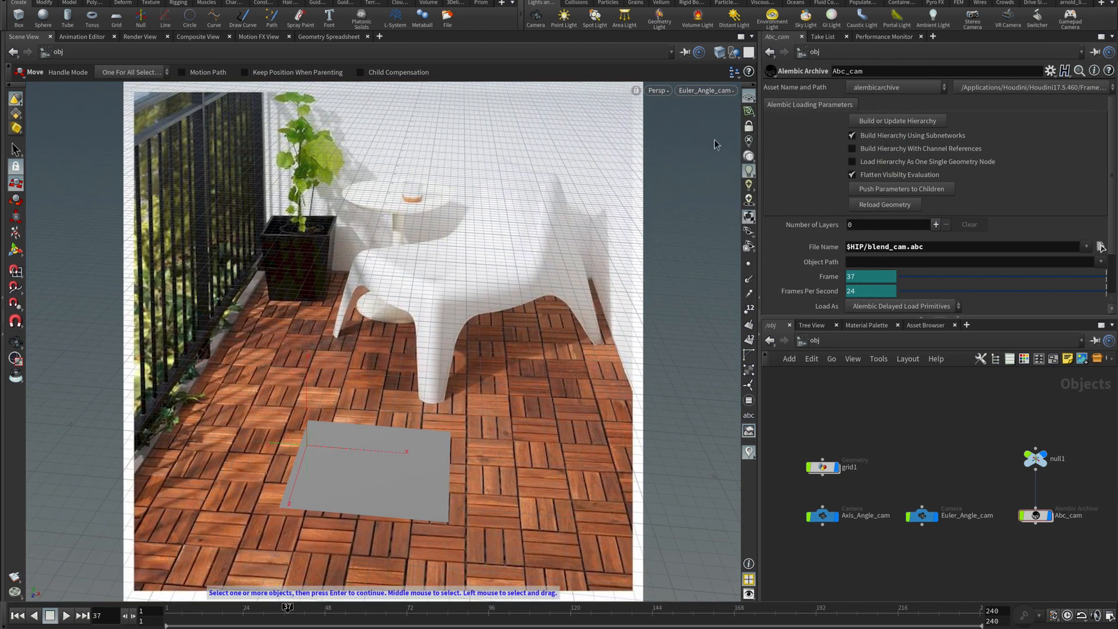
{"action": "left_click", "coordinate": [719, 92]}
{"action": "left_click", "coordinate": [727, 150]}
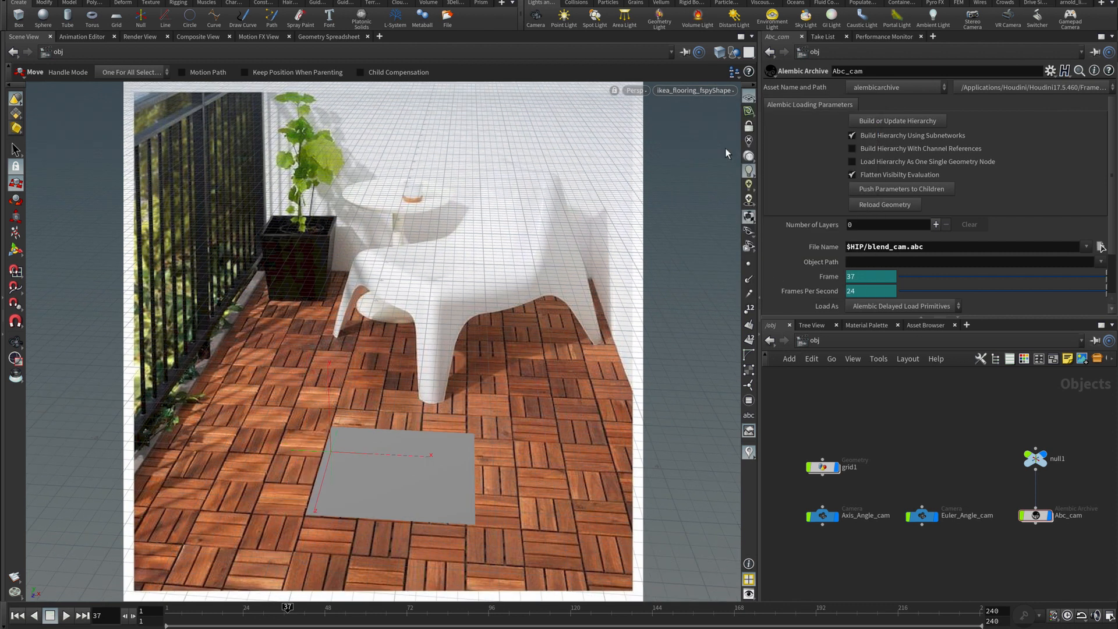
Select grid1 and move it across the floor to about X 1.32, Z 0.36
{"action": "left_click", "coordinate": [822, 467]}
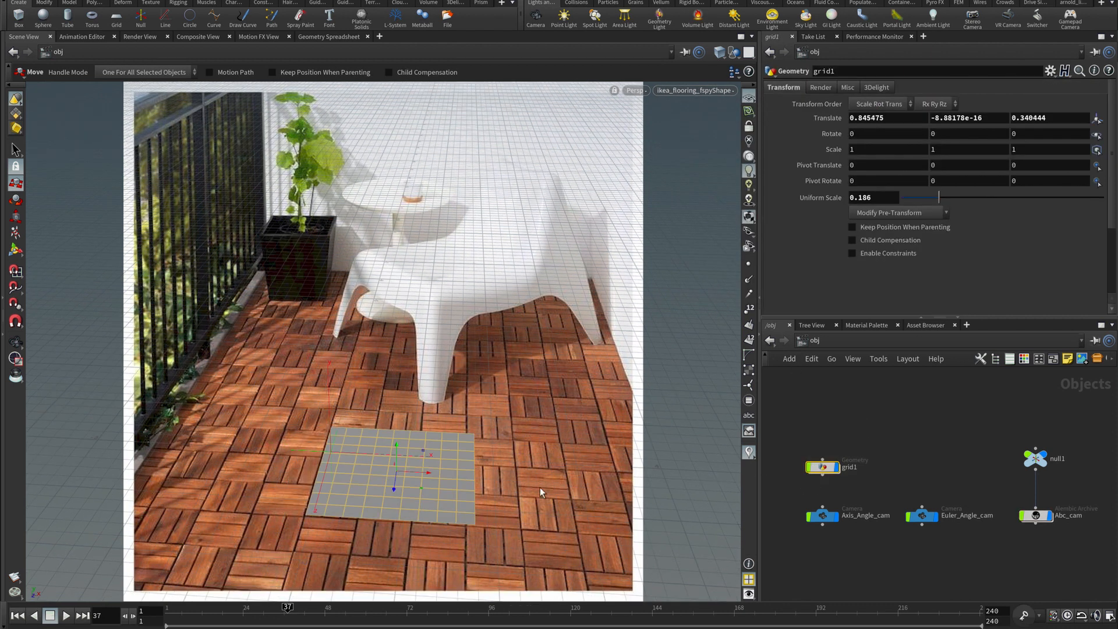
{"action": "left_click_drag", "start_coordinate": [424, 489], "coordinate": [463, 491]}
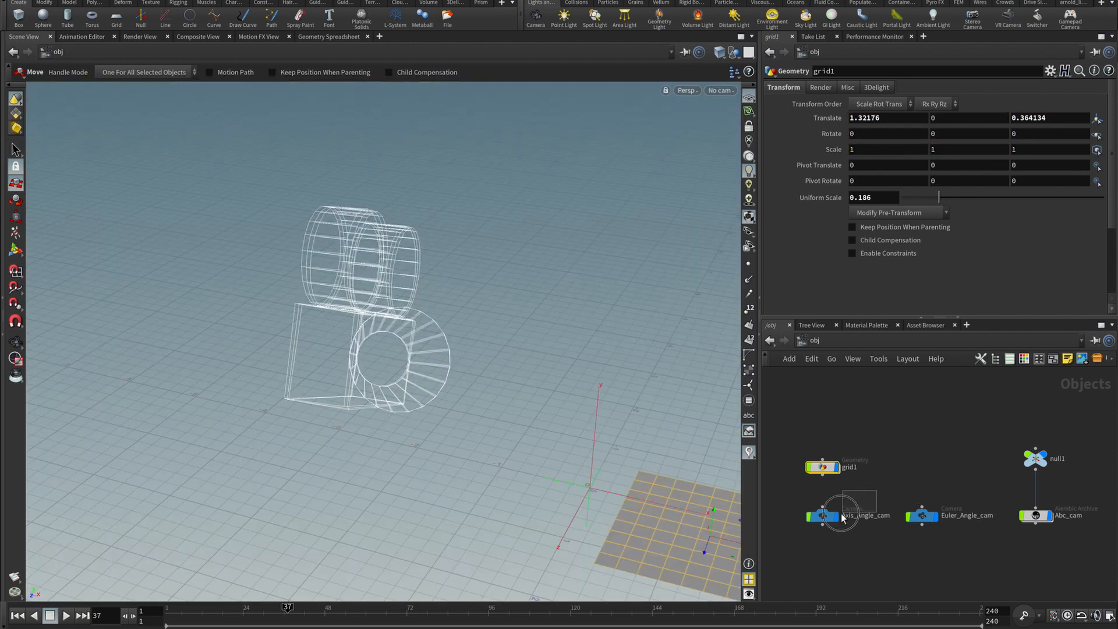
Select Axis_Angle_cam, Euler_Angle_cam and Abc_cam one after another to compare their placement outside the camera view
{"action": "left_click", "coordinate": [822, 514]}
{"action": "left_click_drag", "start_coordinate": [972, 484], "coordinate": [903, 539]}
{"action": "left_click_drag", "start_coordinate": [1076, 494], "coordinate": [1018, 539]}
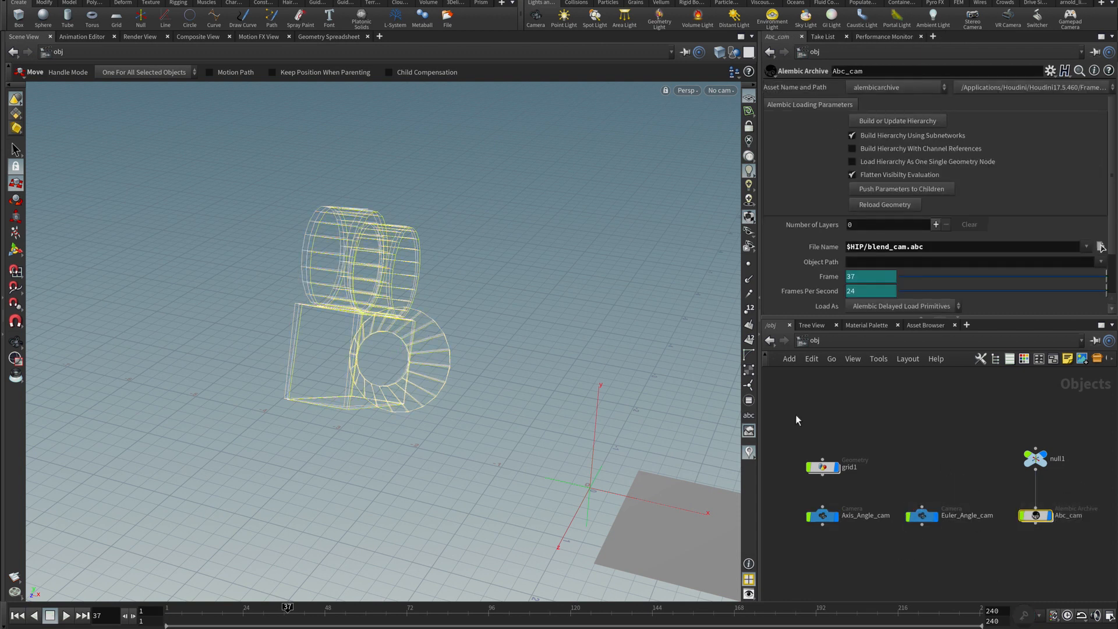
Delete the Axis_Angle_cam node from the object network
{"action": "key", "text": "Escape"}
{"action": "scroll", "coordinate": [390, 330], "scroll_direction": "up", "scroll_amount": 5}
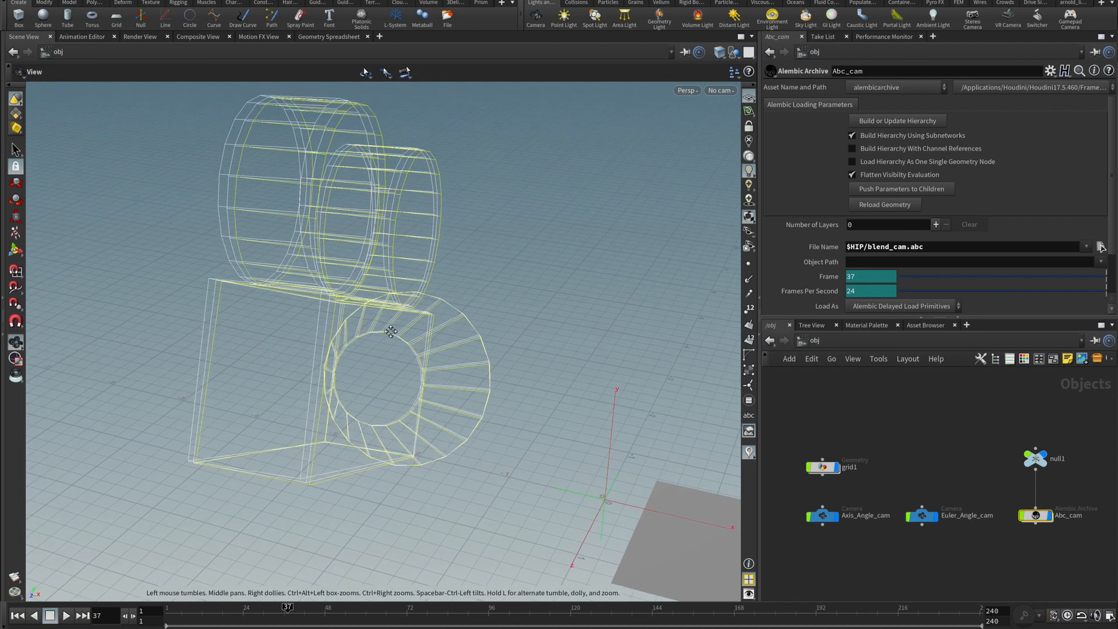
{"action": "middle_click_drag", "start_coordinate": [391, 330], "coordinate": [391, 332], "text": "alt"}
{"action": "left_click", "coordinate": [871, 458]}
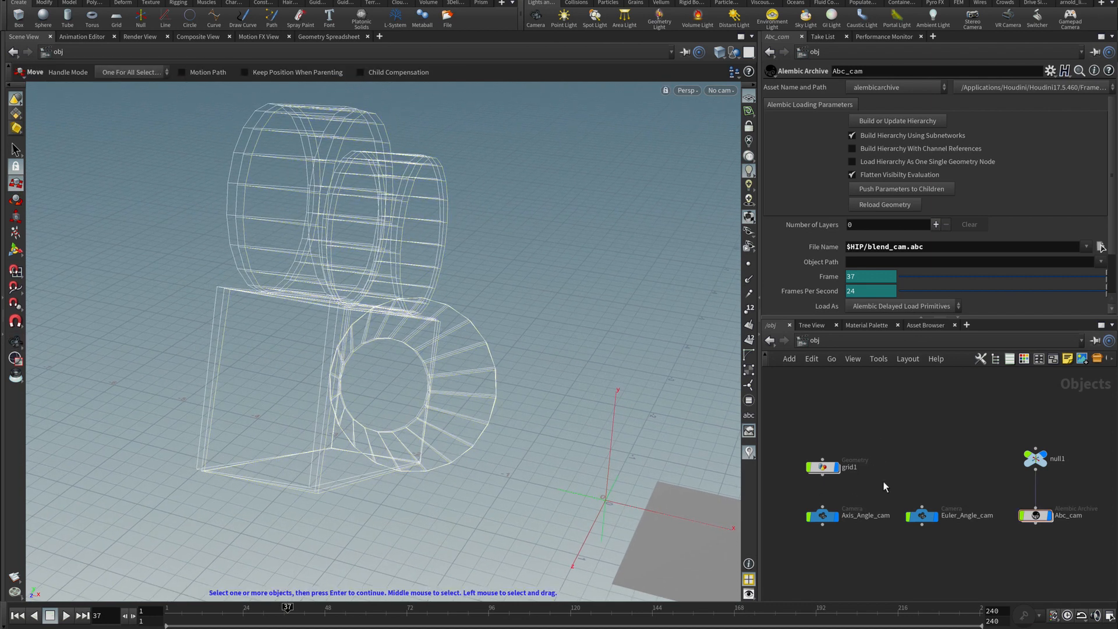
{"action": "left_click_drag", "start_coordinate": [883, 482], "coordinate": [788, 554]}
{"action": "key", "text": "Delete"}
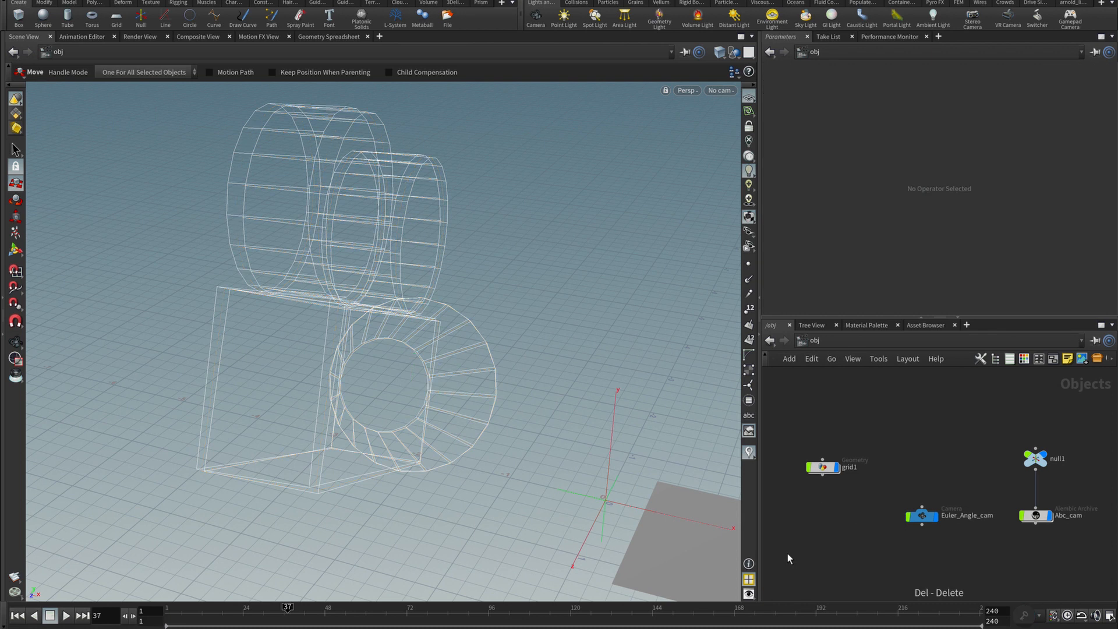
Set Euler_Angle_cam's rotation order to Rz Ry Rx and deselect the camera
{"action": "left_click_drag", "start_coordinate": [874, 469], "coordinate": [949, 543]}
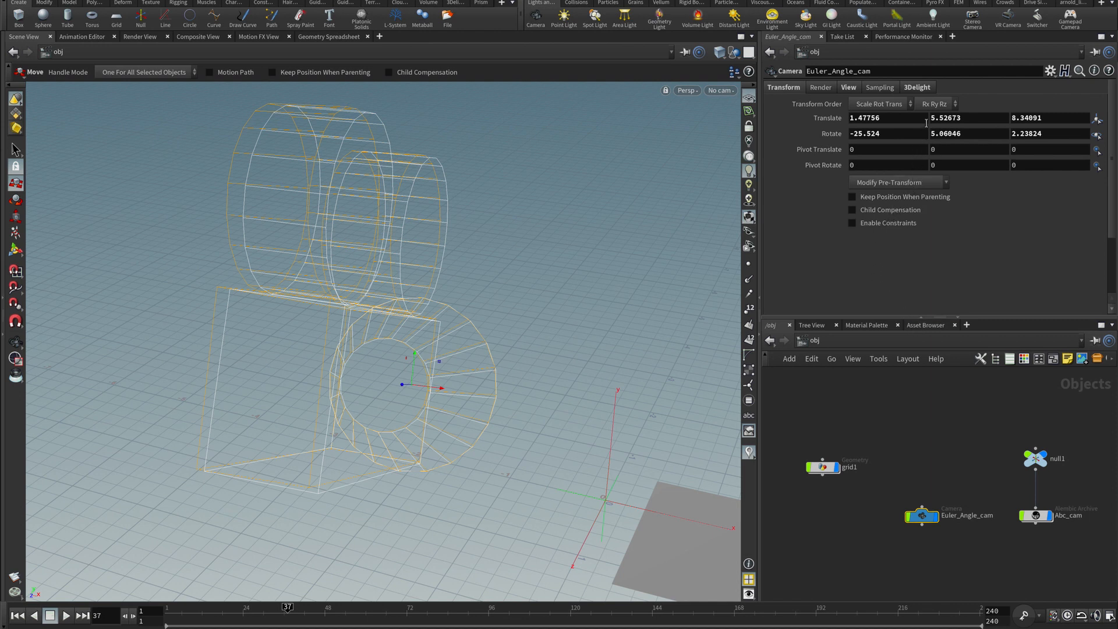
{"action": "left_click", "coordinate": [935, 104]}
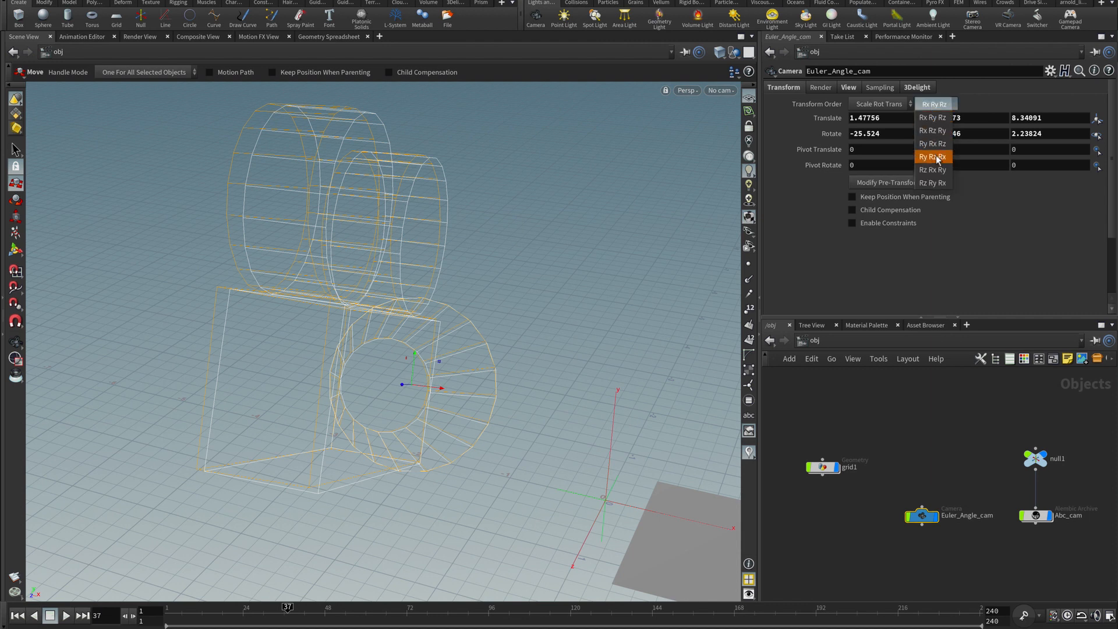
{"action": "left_click", "coordinate": [937, 183]}
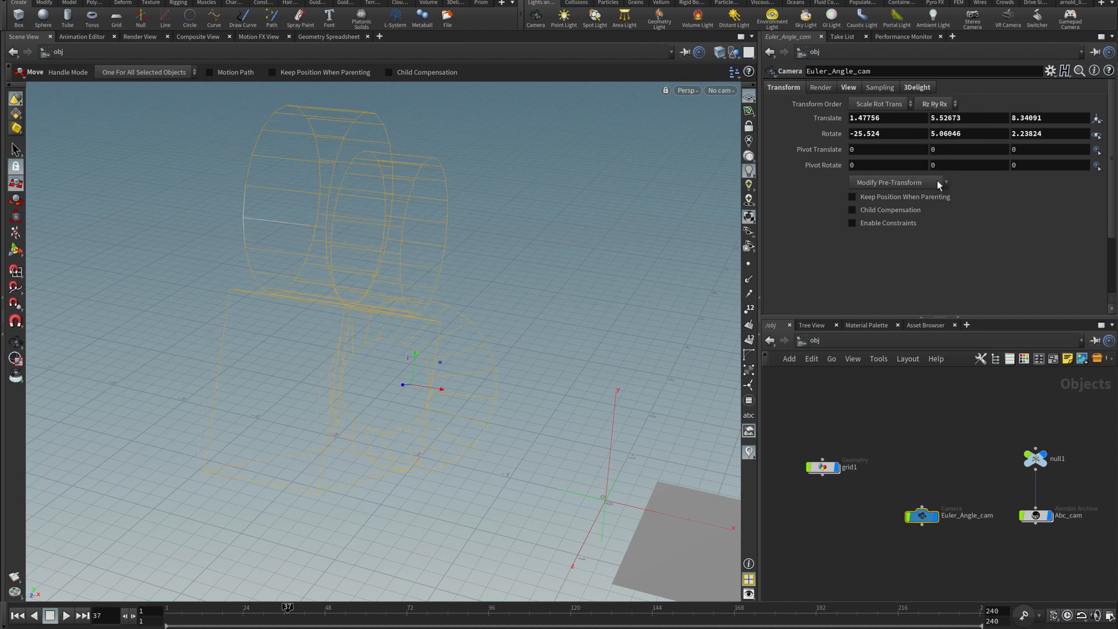
{"action": "left_click", "coordinate": [953, 420]}
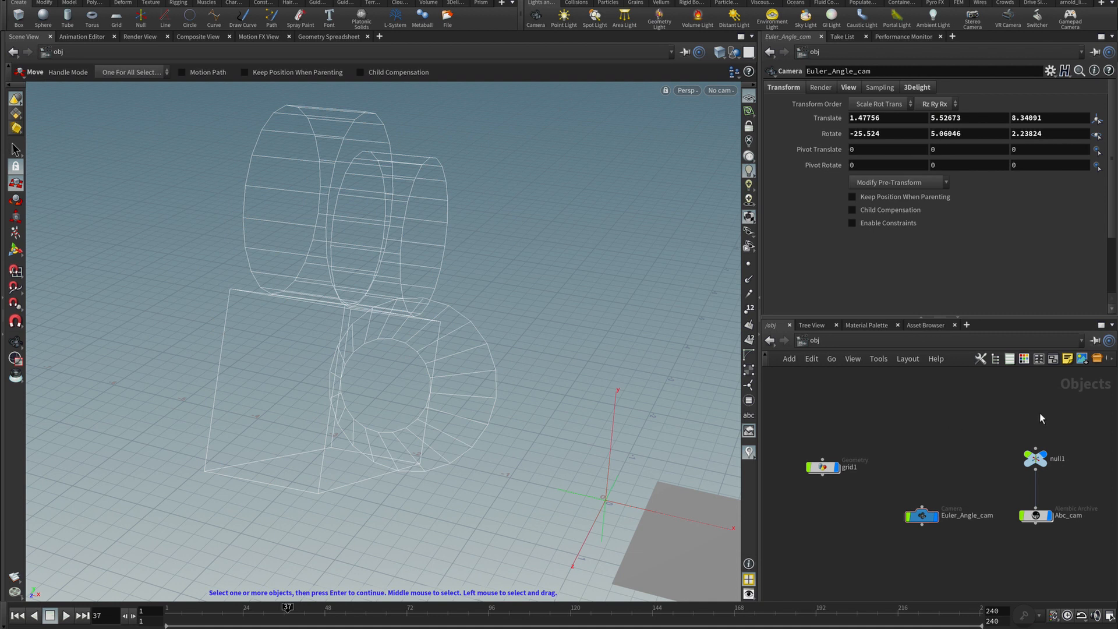
Look through the Alembic camera and Euler_Angle_cam in turn to compare grid1's alignment with the flooring
{"action": "left_click", "coordinate": [729, 91]}
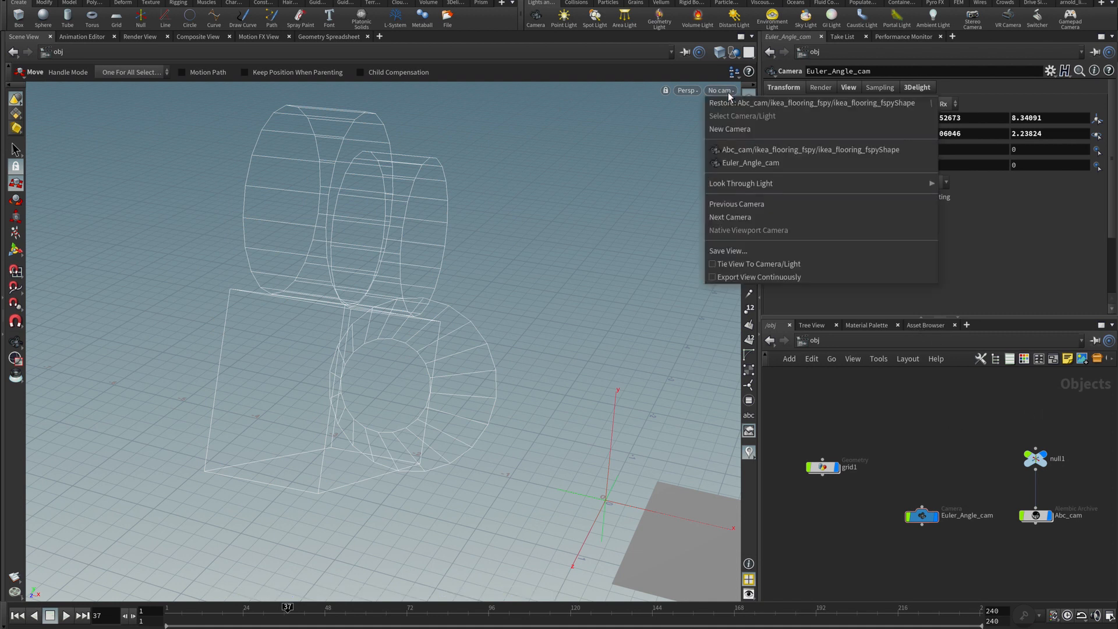
{"action": "left_click", "coordinate": [743, 153]}
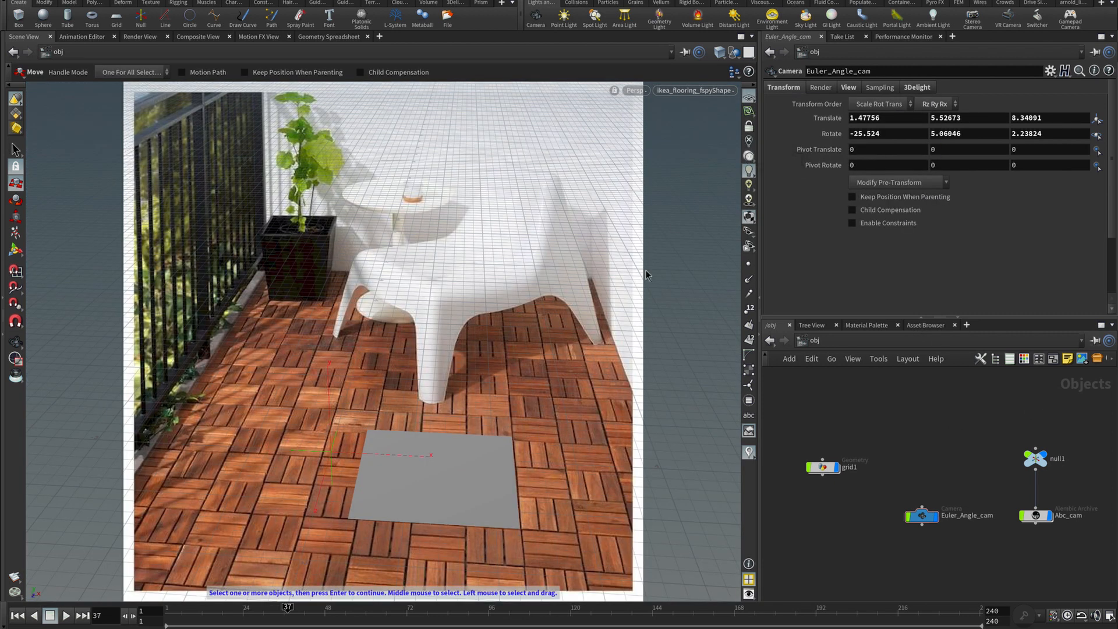
{"action": "left_click", "coordinate": [702, 92]}
{"action": "left_click", "coordinate": [698, 167]}
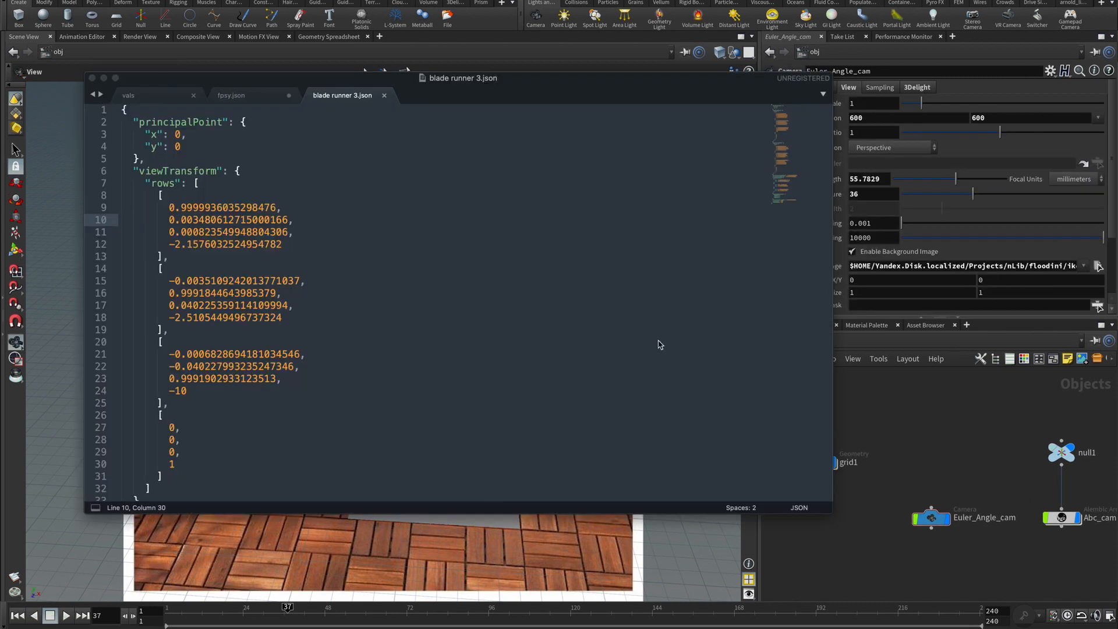
Switch to the text editor, examine the viewTransform matrix rows in blade runner 3.json, and return to Houdini
{"action": "left_click_drag", "start_coordinate": [128, 158], "coordinate": [398, 438]}
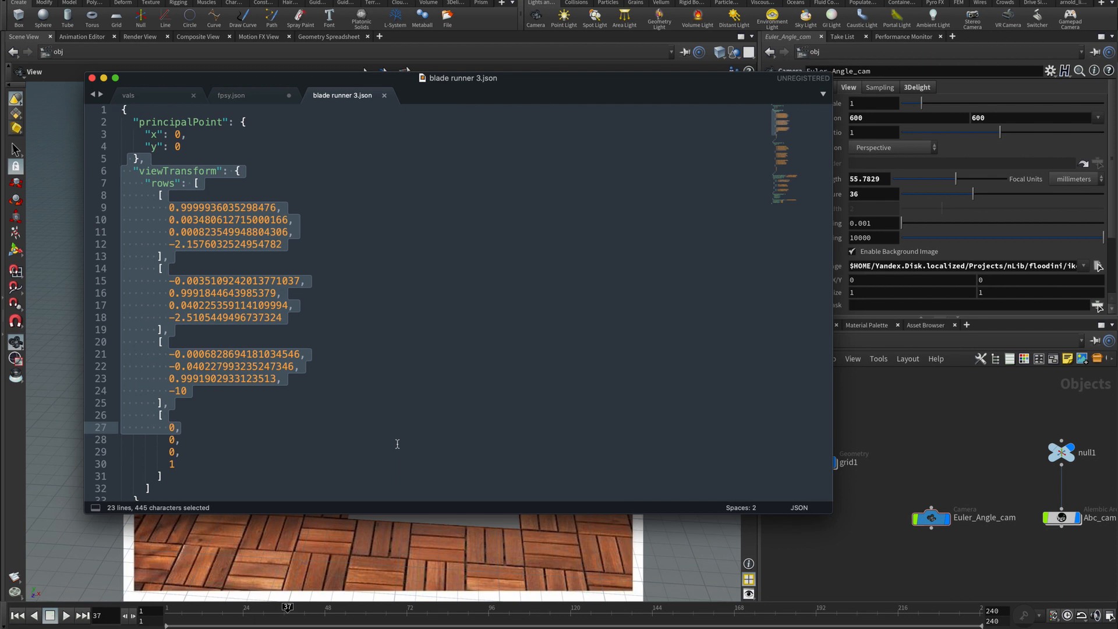
{"action": "left_click", "coordinate": [397, 444]}
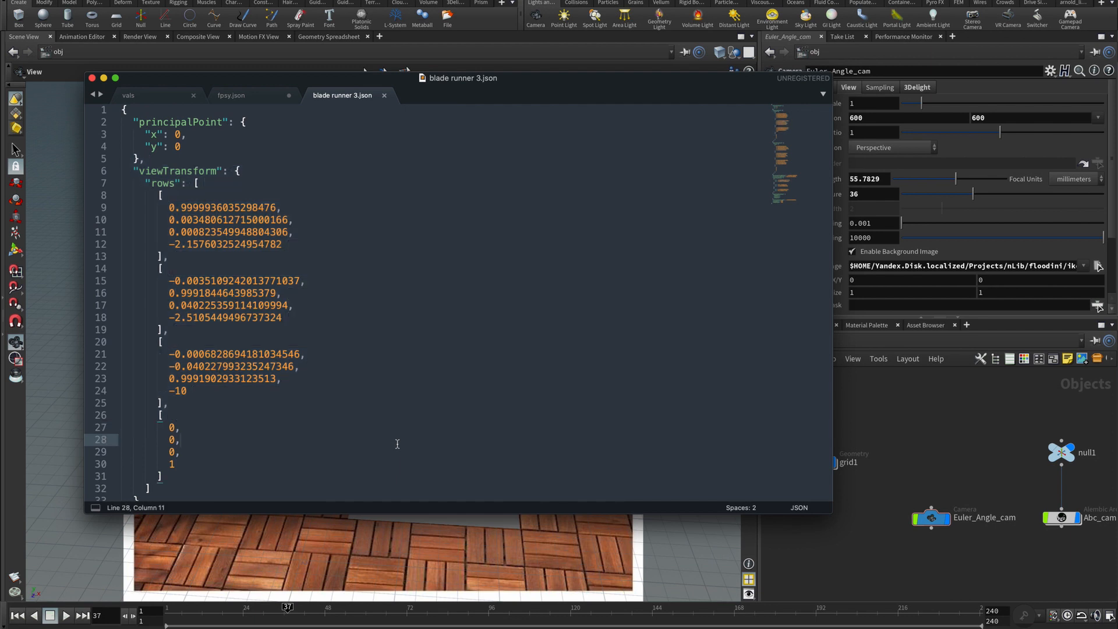
{"action": "left_click", "coordinate": [959, 444]}
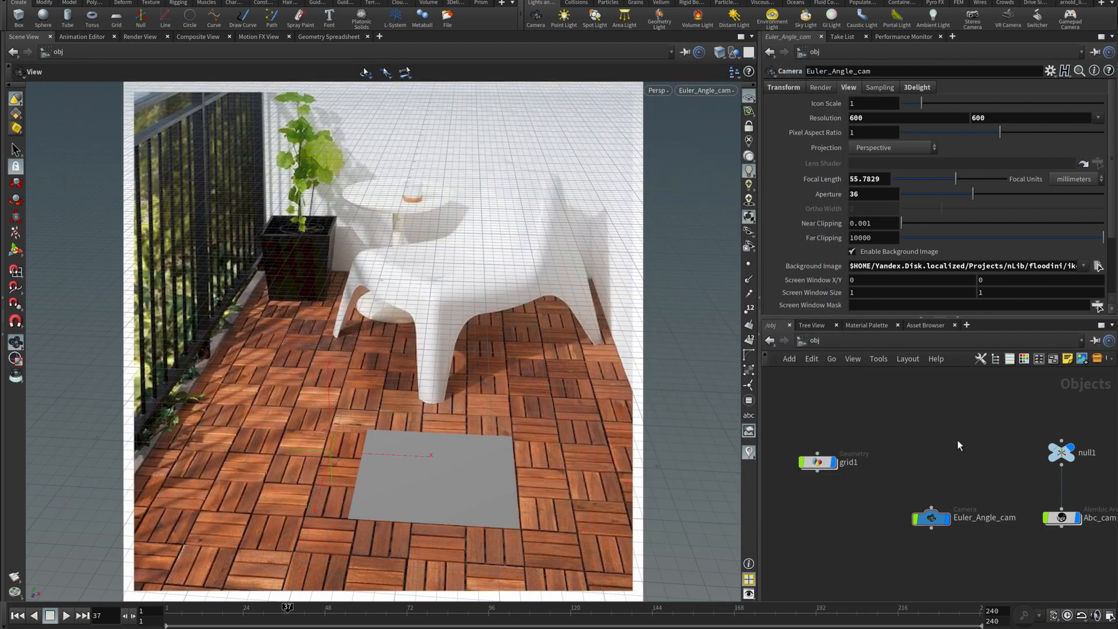
Try an aperture of 20 with a focal length of 31 mm on Euler_Angle_cam, and undo the changes
{"action": "left_click", "coordinate": [881, 196]}
{"action": "type", "text": "20"}
{"action": "key", "text": "Return"}
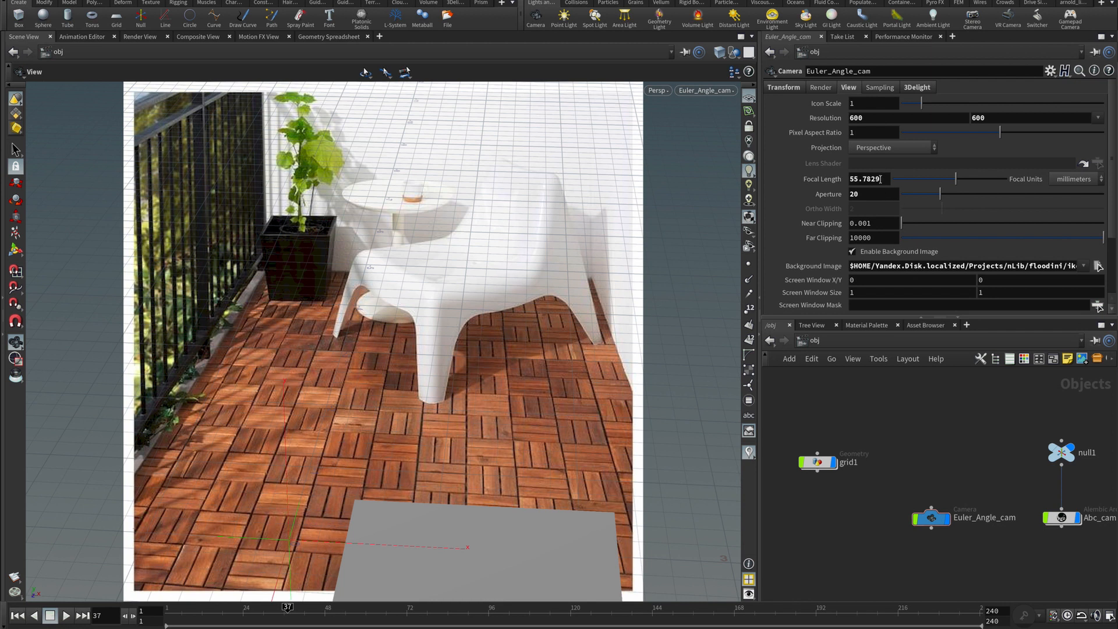
{"action": "left_click", "coordinate": [879, 178]}
{"action": "type", "text": "31"}
{"action": "key", "text": "Return"}
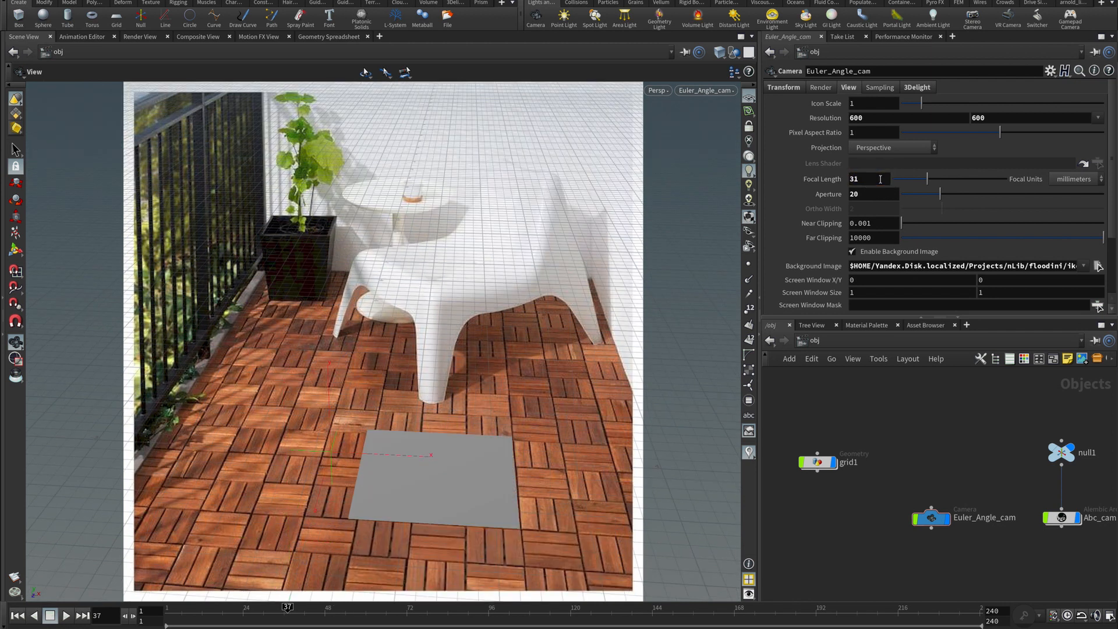
{"action": "mouse_move", "coordinate": [934, 193]}
{"action": "left_mouse_down"}
{"action": "mouse_move", "coordinate": [924, 192]}
{"action": "mouse_move", "coordinate": [937, 194]}
{"action": "left_mouse_up"}
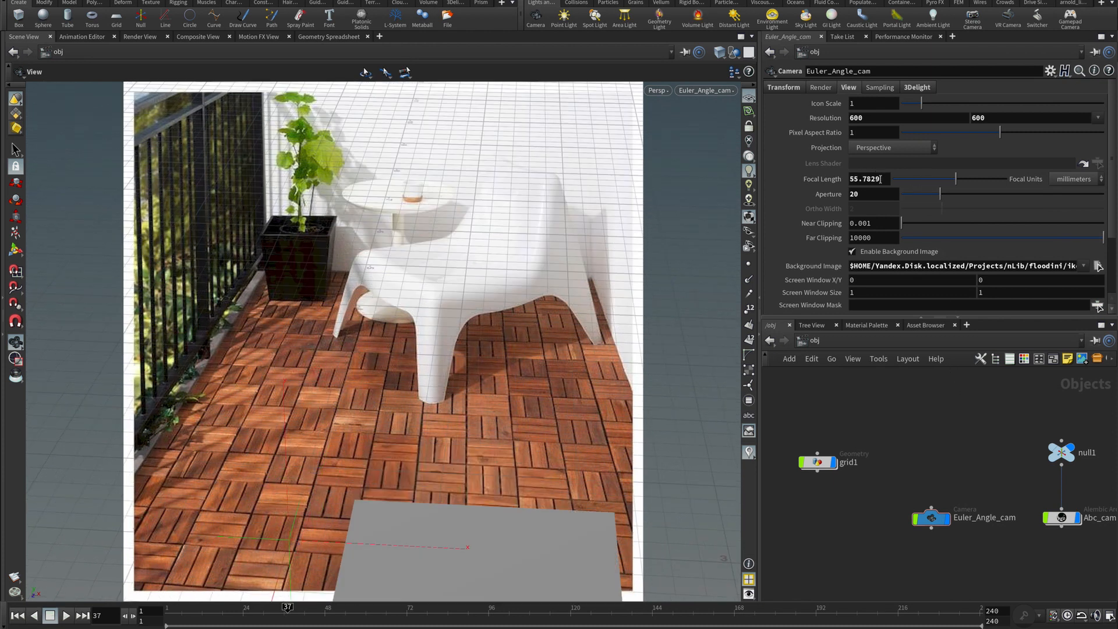
{"action": "key", "text": "ctrl+z"}
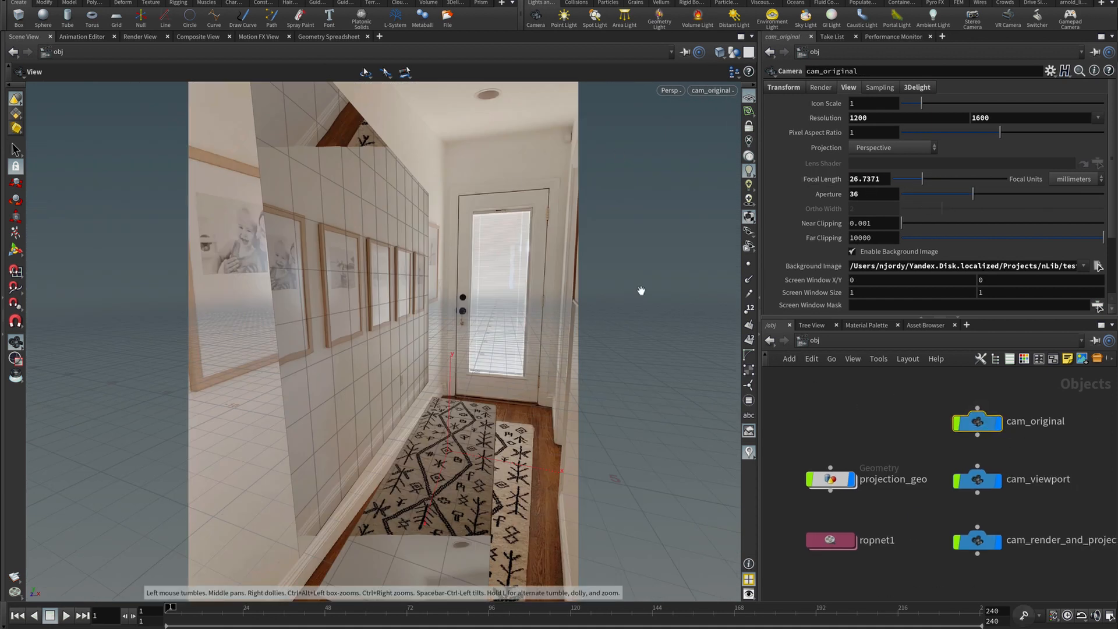
Look through cam_viewport in the hallway scene and preview the Mantra render from that camera
{"action": "left_click", "coordinate": [983, 481]}
{"action": "left_click", "coordinate": [728, 91]}
{"action": "left_click", "coordinate": [729, 175]}
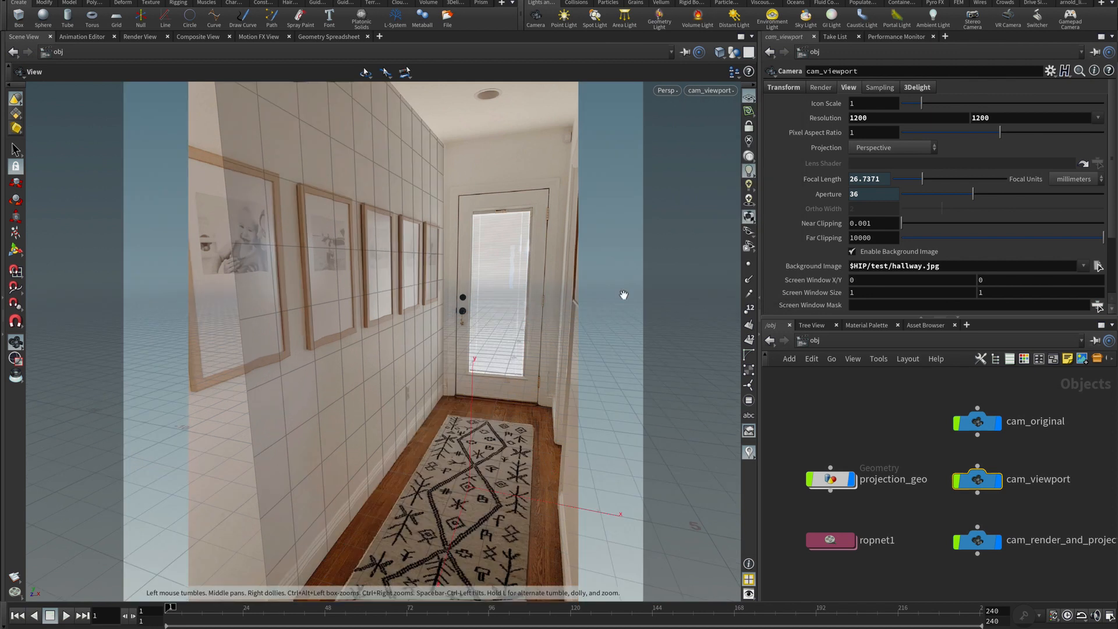
{"action": "left_click", "coordinate": [140, 37]}
{"action": "left_click", "coordinate": [274, 53]}
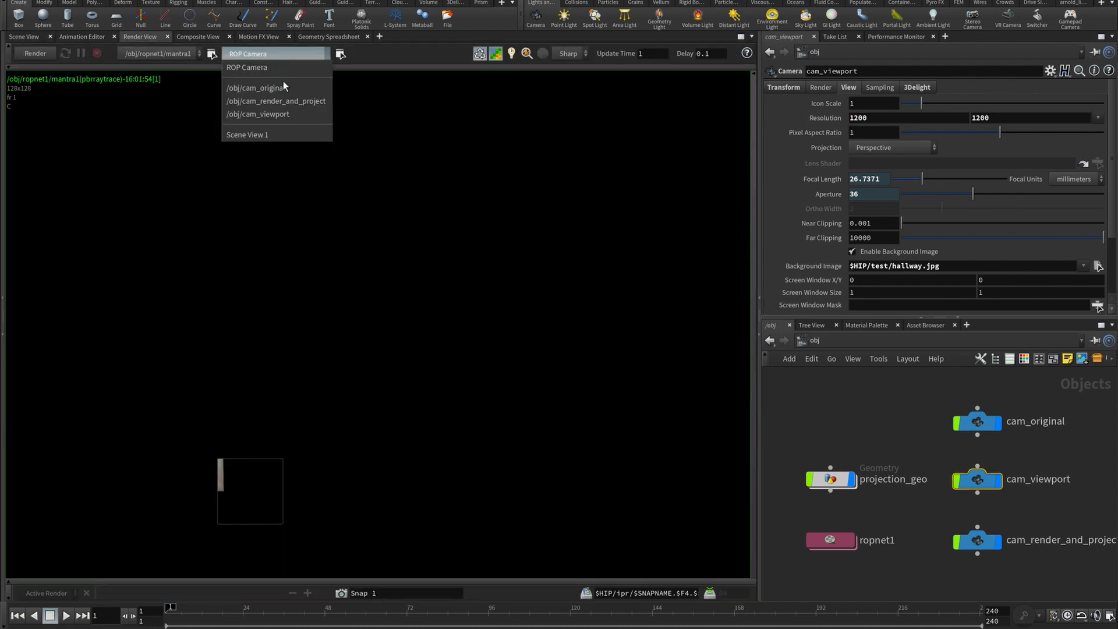
{"action": "left_click", "coordinate": [287, 115]}
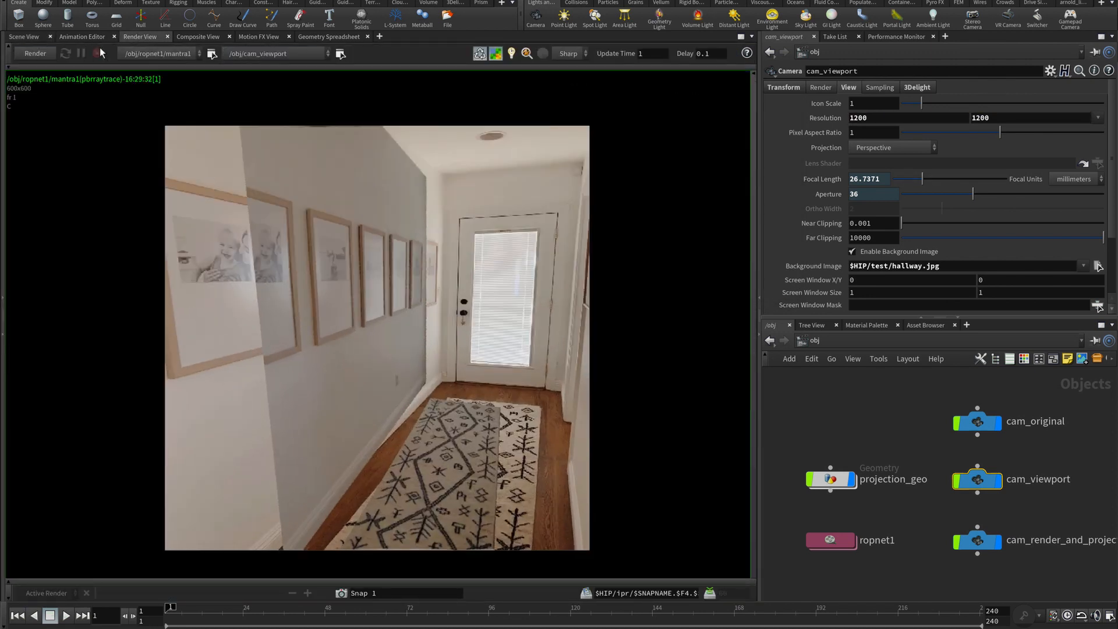
Look through cam_render_and_project, preview the Mantra render from it, and select cam_original
{"action": "left_click", "coordinate": [26, 37]}
{"action": "left_click", "coordinate": [726, 90]}
{"action": "left_click", "coordinate": [741, 163]}
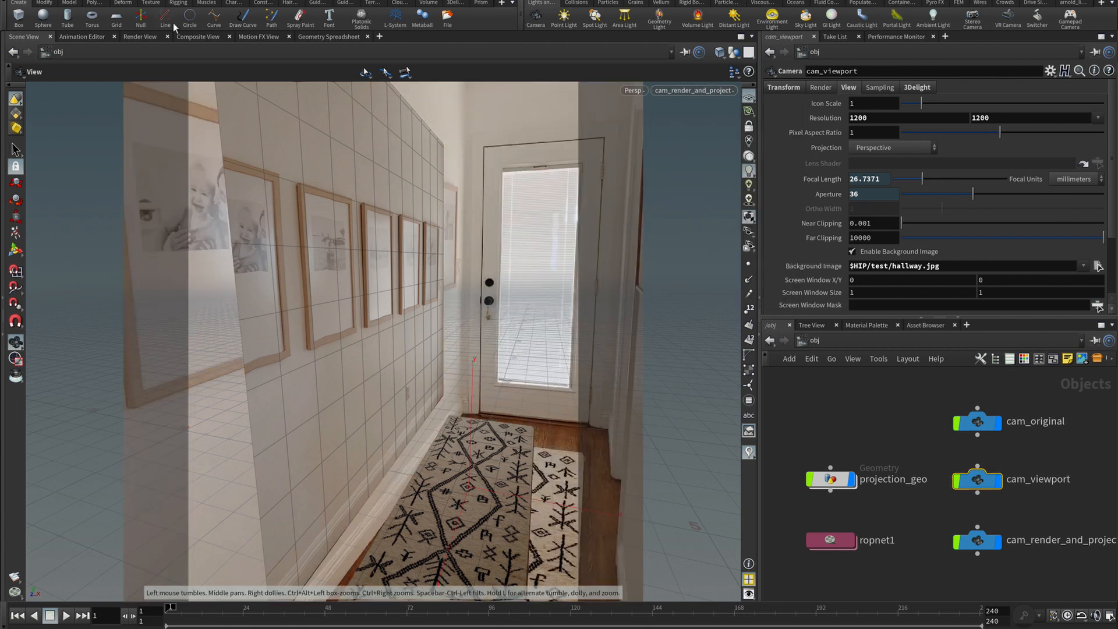
{"action": "left_click", "coordinate": [1036, 540]}
{"action": "left_click", "coordinate": [140, 37]}
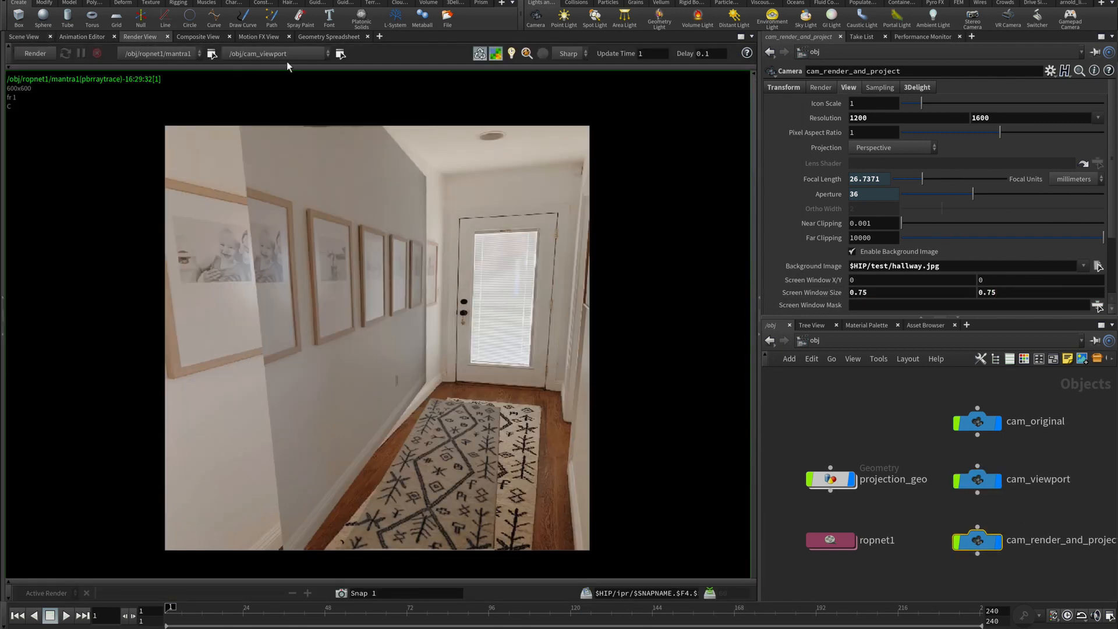
{"action": "left_click", "coordinate": [274, 53]}
{"action": "left_click", "coordinate": [290, 104]}
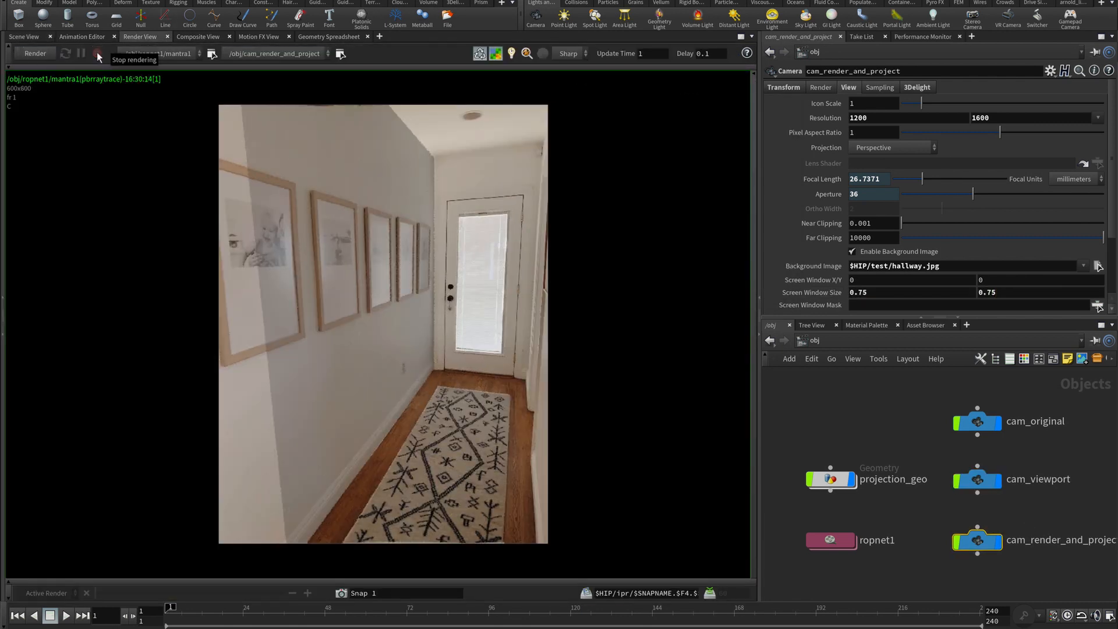
{"action": "left_click", "coordinate": [1001, 421]}
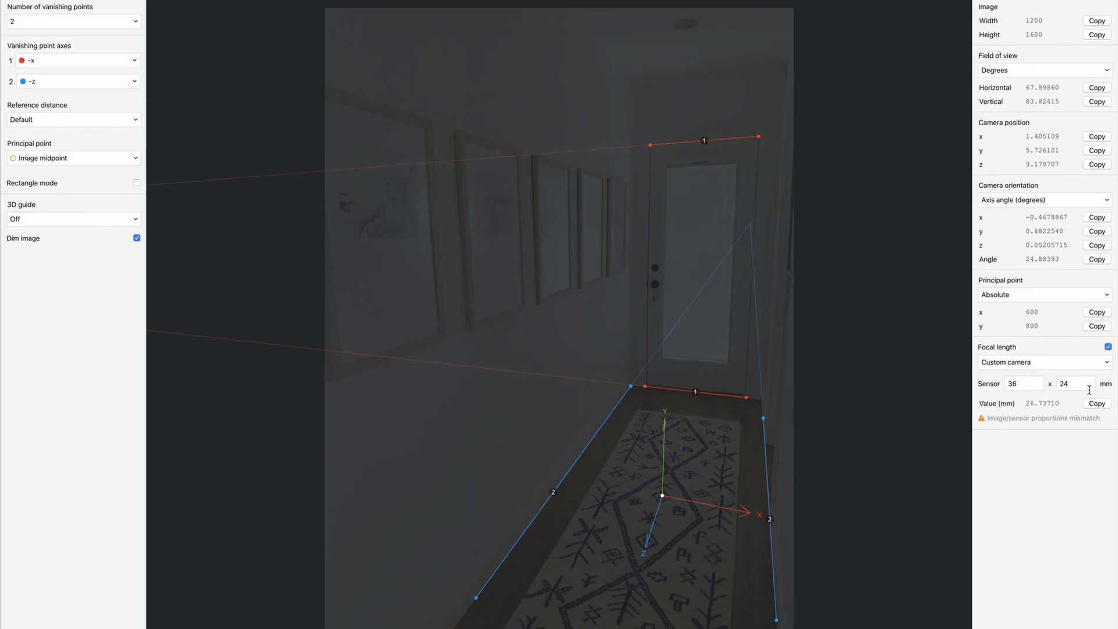
Try other custom sensor values in fSpy, including height 60 and width 4, and reset the sensor to 36 x 24 mm
{"action": "type", "text": "11"}
{"action": "double_click", "coordinate": [1081, 384]}
{"action": "type", "text": "2"}
{"action": "key", "text": "Return"}
{"action": "double_click", "coordinate": [1069, 388]}
{"action": "type", "text": "60"}
{"action": "key", "text": "Return"}
{"action": "left_click", "coordinate": [1028, 383]}
{"action": "type", "text": "4"}
{"action": "key", "text": "Return"}
{"action": "left_click", "coordinate": [1029, 384]}
{"action": "key", "text": "Tab"}
{"action": "type", "text": "24"}
{"action": "key", "text": "Return"}
{"action": "left_click", "coordinate": [1028, 384]}
{"action": "type", "text": "36"}
{"action": "key", "text": "Return"}
Copy the formula apy = (resy*apx) / (resx*asp) from the SideFX camera lens page into the calculator and compute 1200 × 36 / 1600
{"action": "key", "text": "super+Tab"}
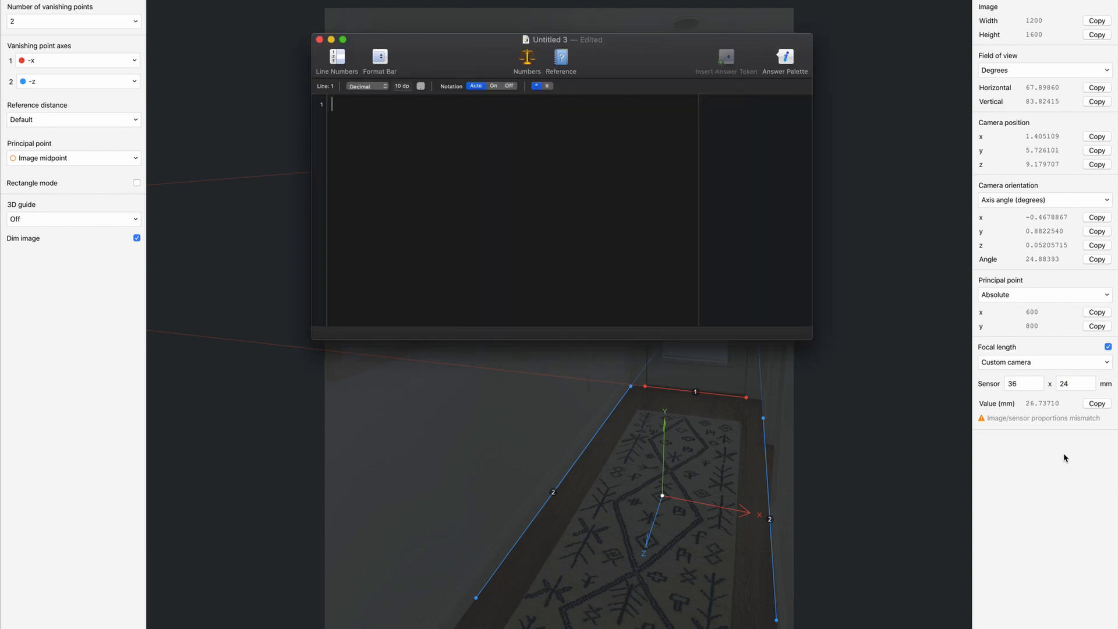
{"action": "key", "text": "super+Tab"}
{"action": "key", "text": "super+Tab"}
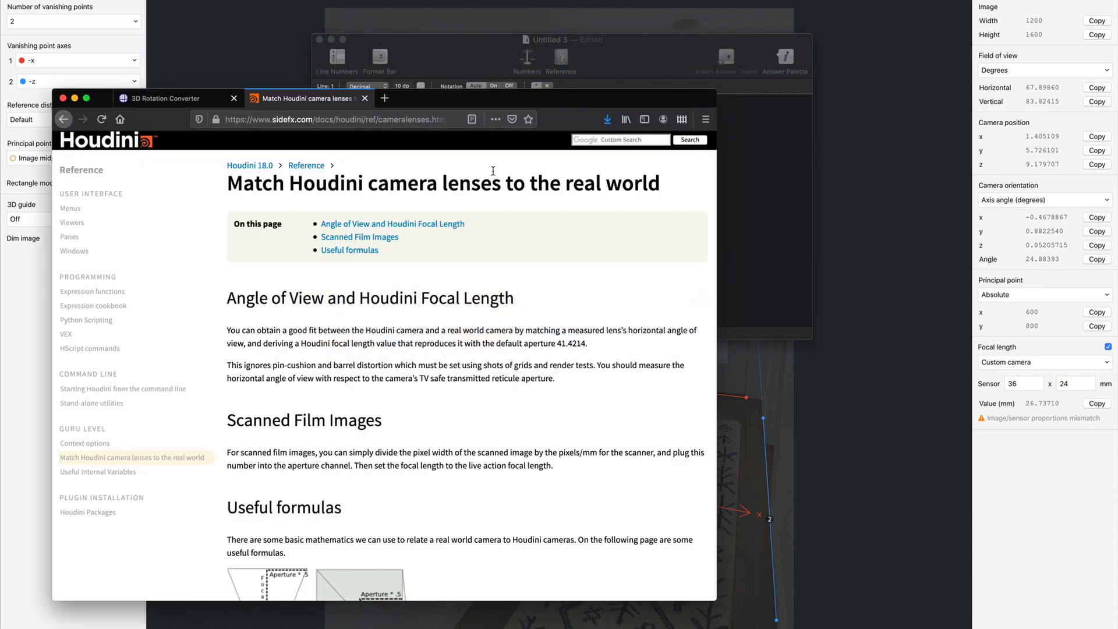
{"action": "scroll", "coordinate": [529, 332], "scroll_direction": "down", "scroll_amount": 10}
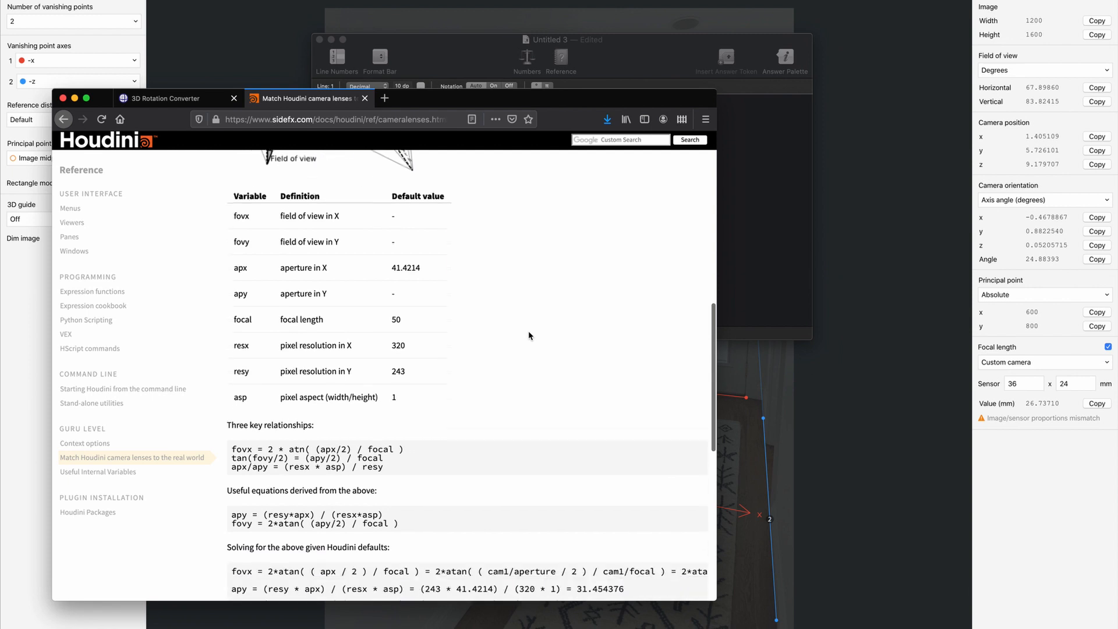
{"action": "scroll", "coordinate": [529, 336], "scroll_direction": "down", "scroll_amount": 2}
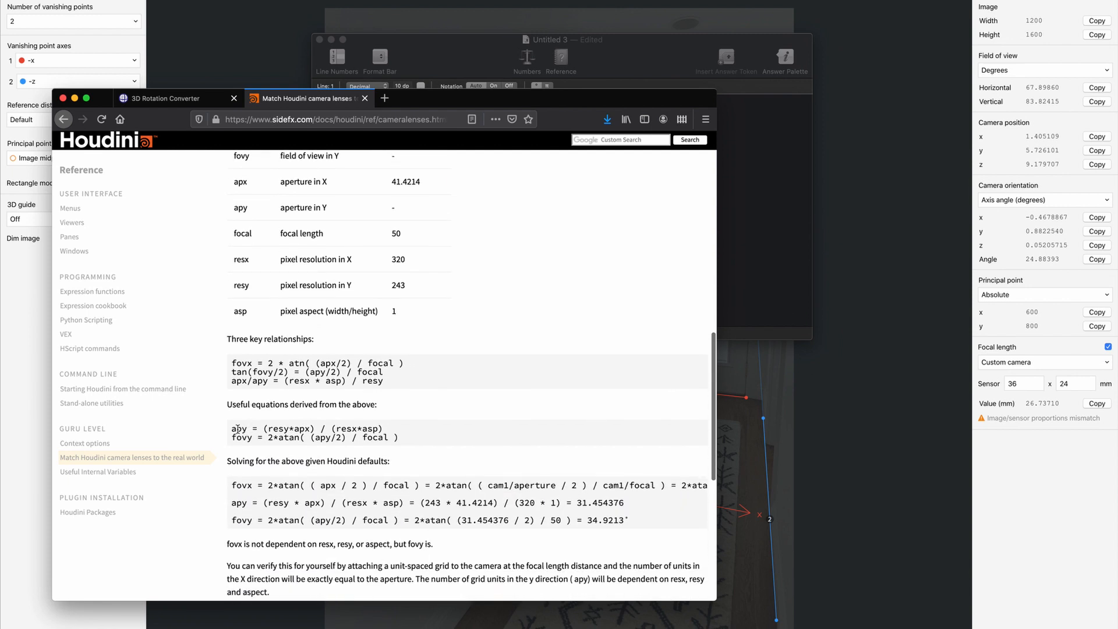
{"action": "left_click_drag", "start_coordinate": [232, 429], "coordinate": [392, 429]}
{"action": "key", "text": "super+c"}
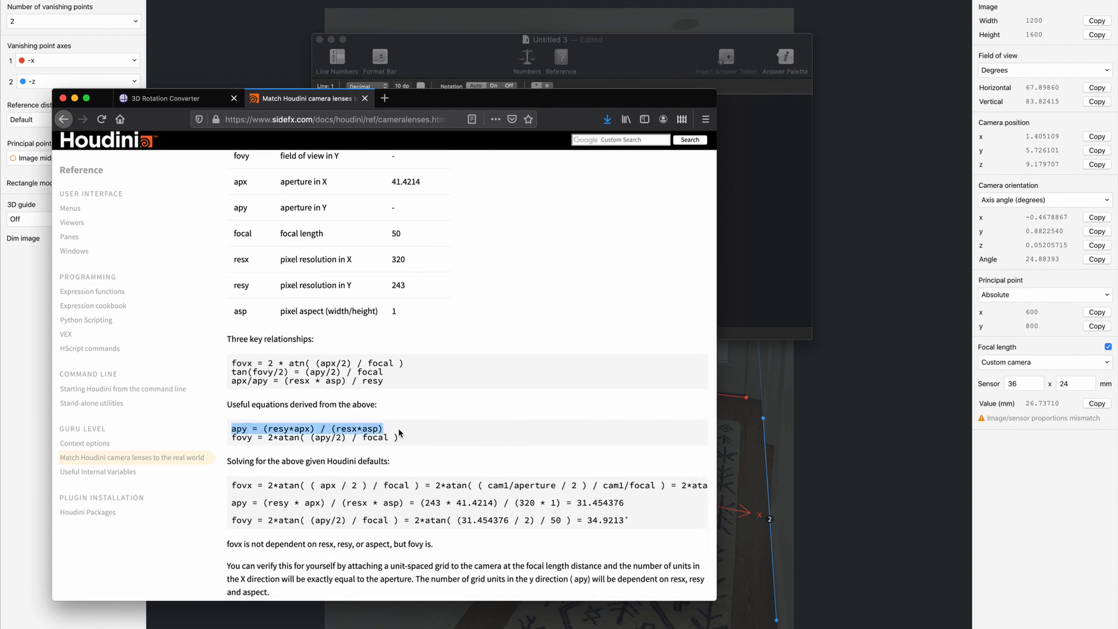
{"action": "left_click", "coordinate": [727, 195]}
{"action": "key", "text": "super+v"}
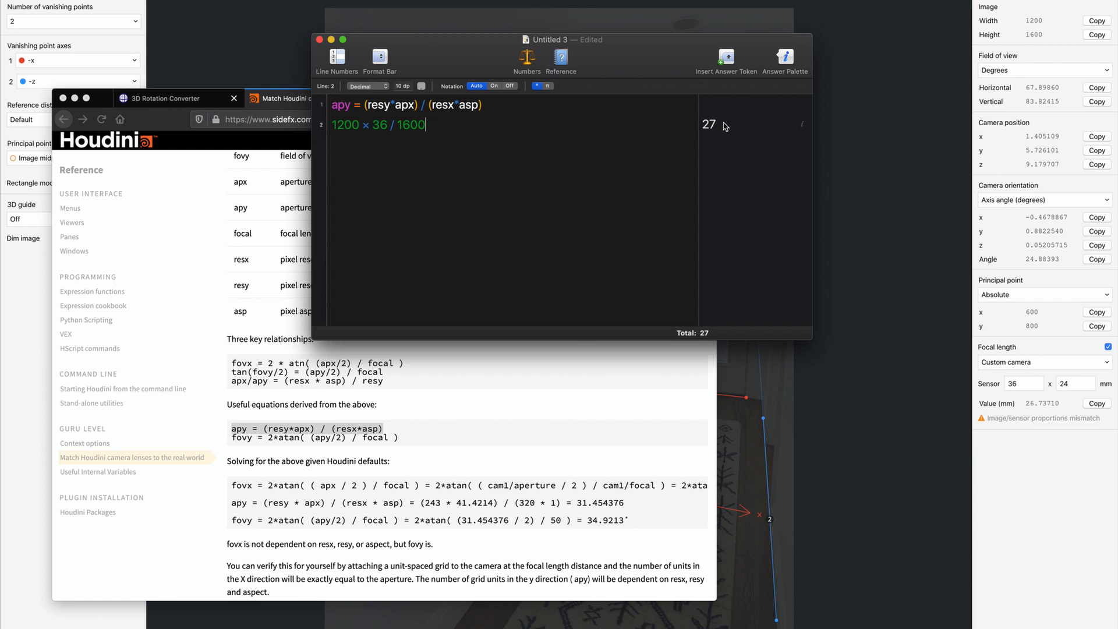
Set the custom camera's sensor height in fSpy to 27 mm
{"action": "left_click", "coordinate": [1078, 384]}
{"action": "left_click", "coordinate": [1078, 384]}
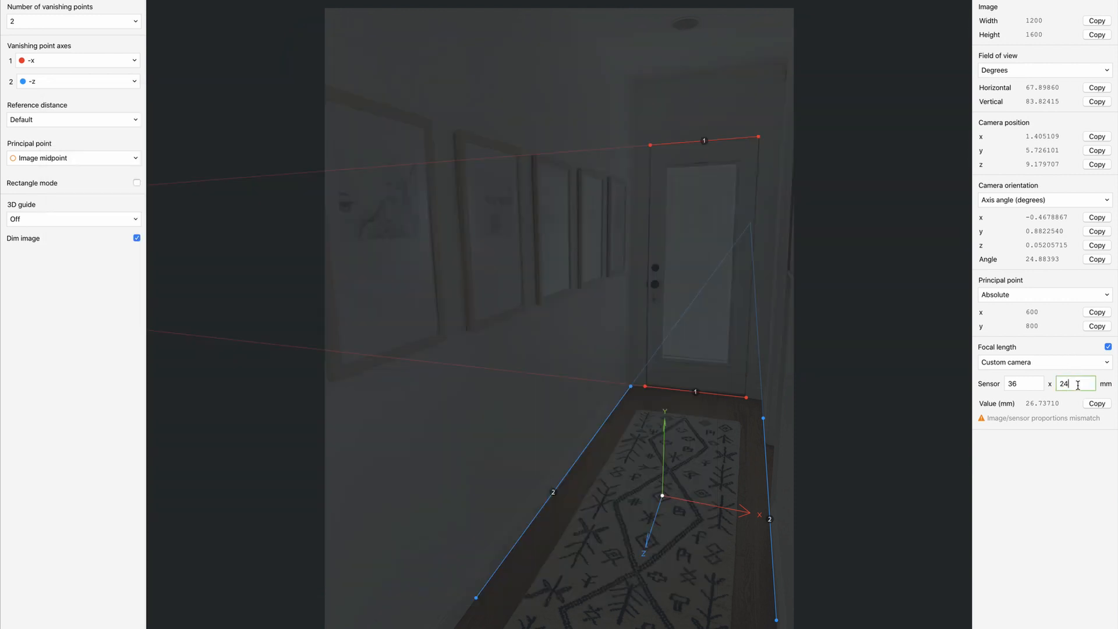
{"action": "type", "text": "7"}
{"action": "key", "text": "Return"}
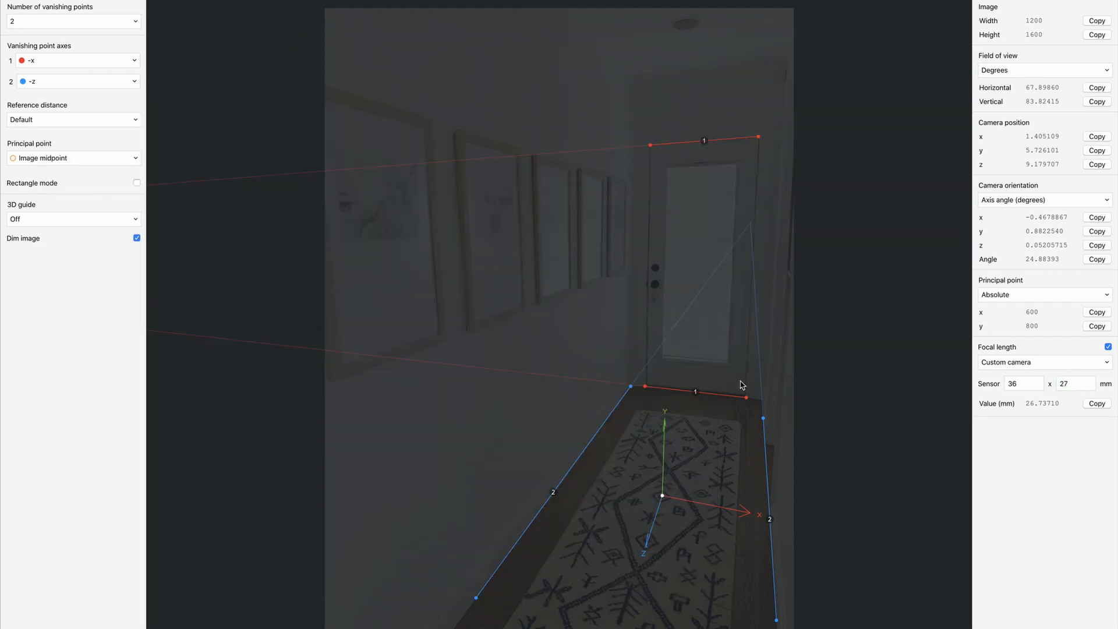
Switch to Houdini, look through cam_original in the viewport and set its aperture to 27
{"action": "key", "text": "super+Tab"}
{"action": "key", "text": "super+Tab"}
{"action": "key", "text": "super+Tab"}
{"action": "key", "text": "super+Tab"}
{"action": "key", "text": "super+Tab"}
{"action": "key", "text": "super+Tab"}
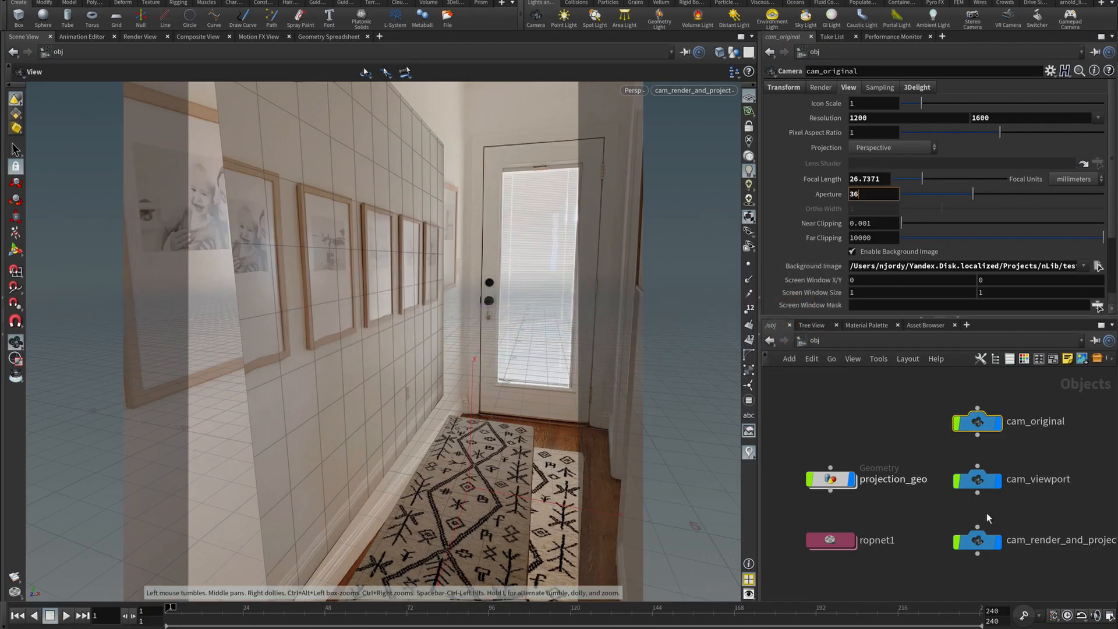
{"action": "left_click", "coordinate": [718, 91]}
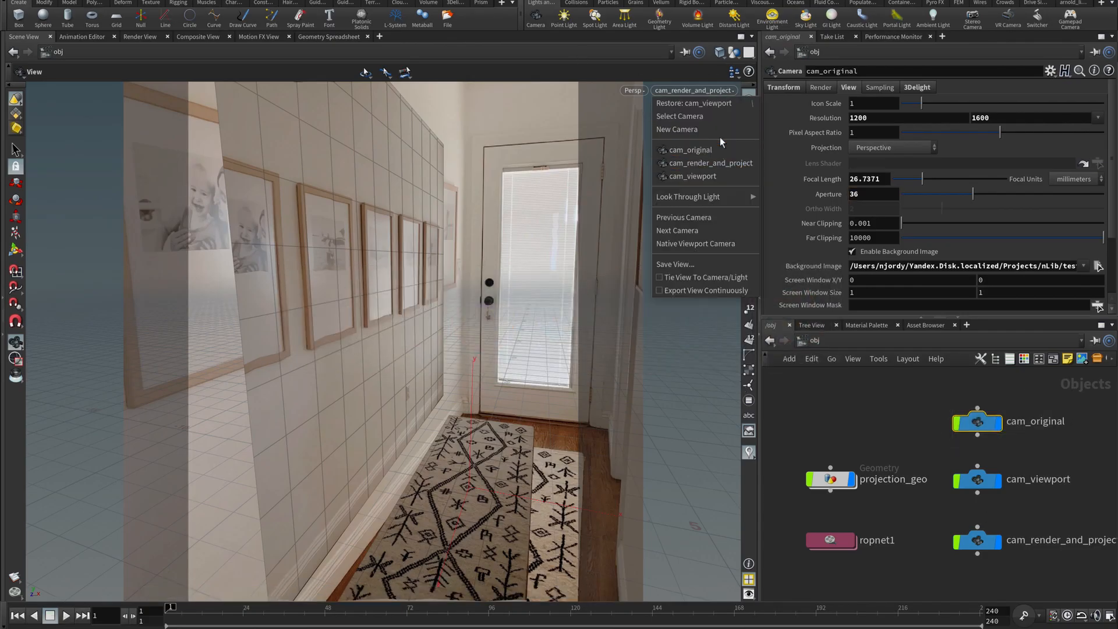
{"action": "left_click", "coordinate": [719, 153]}
{"action": "double_click", "coordinate": [864, 194]}
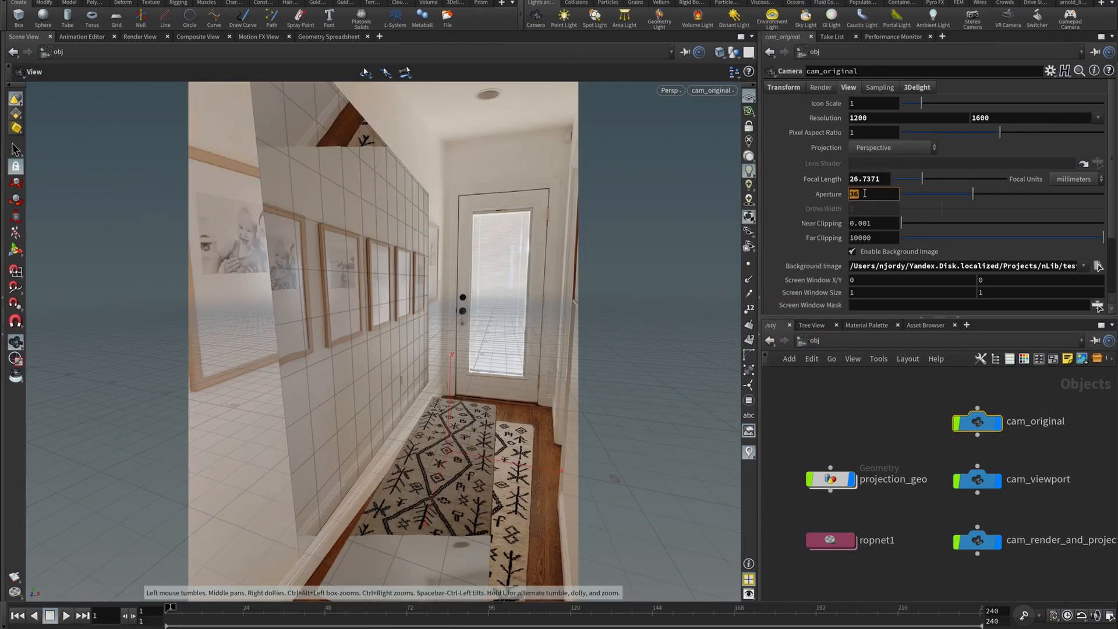
{"action": "type", "text": "27"}
{"action": "key", "text": "Return"}
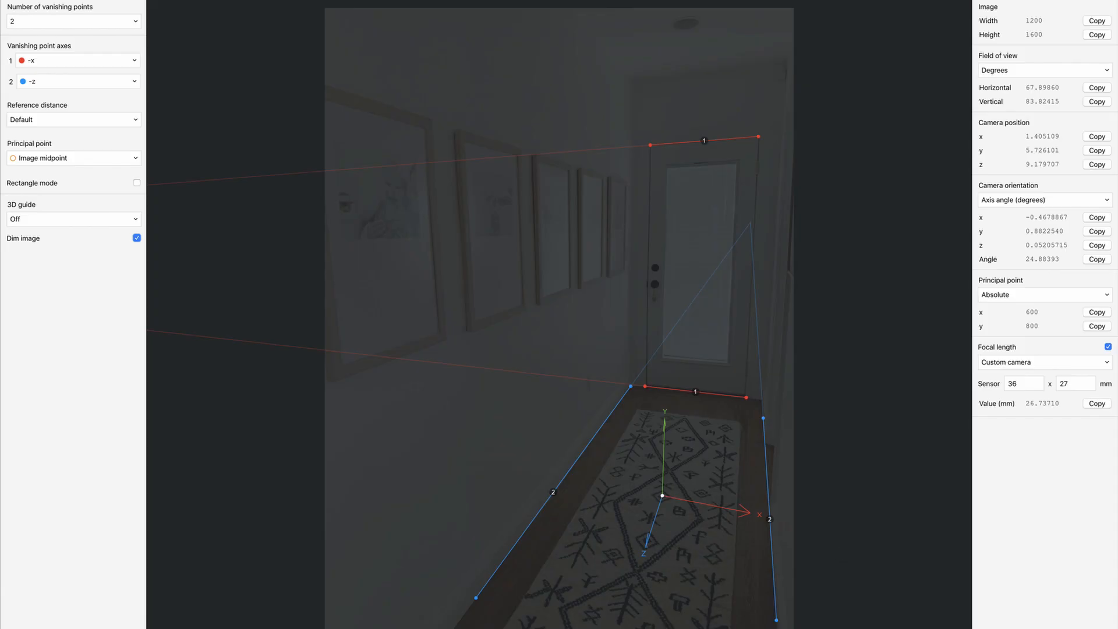
In fSpy, export the camera parameters as JSON to hallway.json in the floodini folder
{"action": "left_click", "coordinate": [67, 0]}
{"action": "mouse_move", "coordinate": [77, 90]}
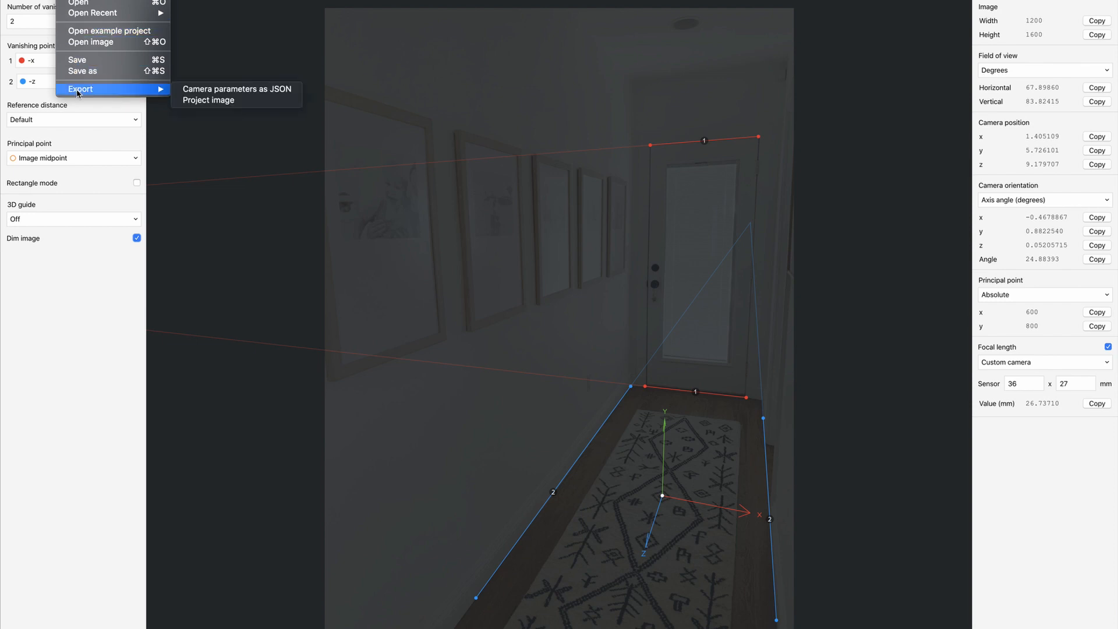
{"action": "left_click", "coordinate": [270, 91]}
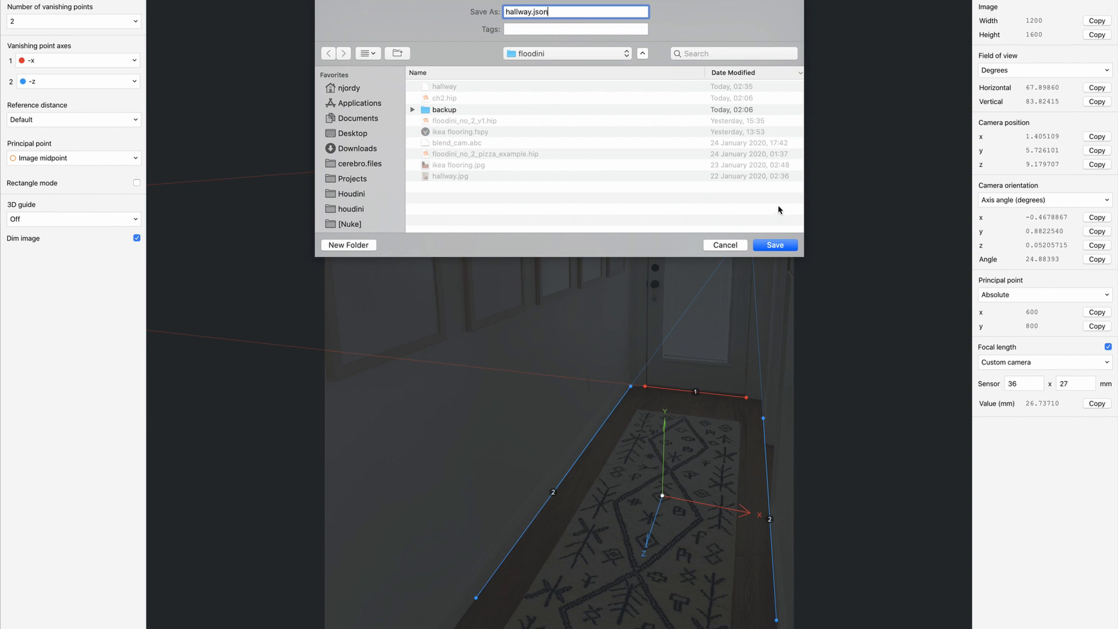
{"action": "left_click", "coordinate": [775, 245]}
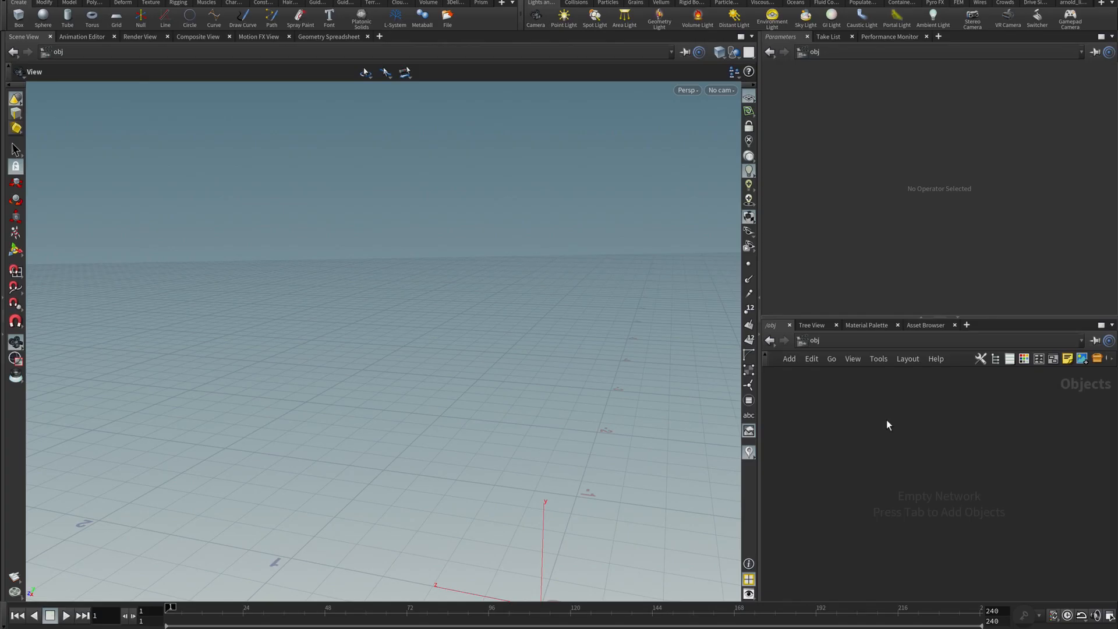
Add an fSpy Camera Loader node to the empty Houdini object network and skim its Python module code
{"action": "key", "text": "Tab"}
{"action": "type", "text": "fspy"}
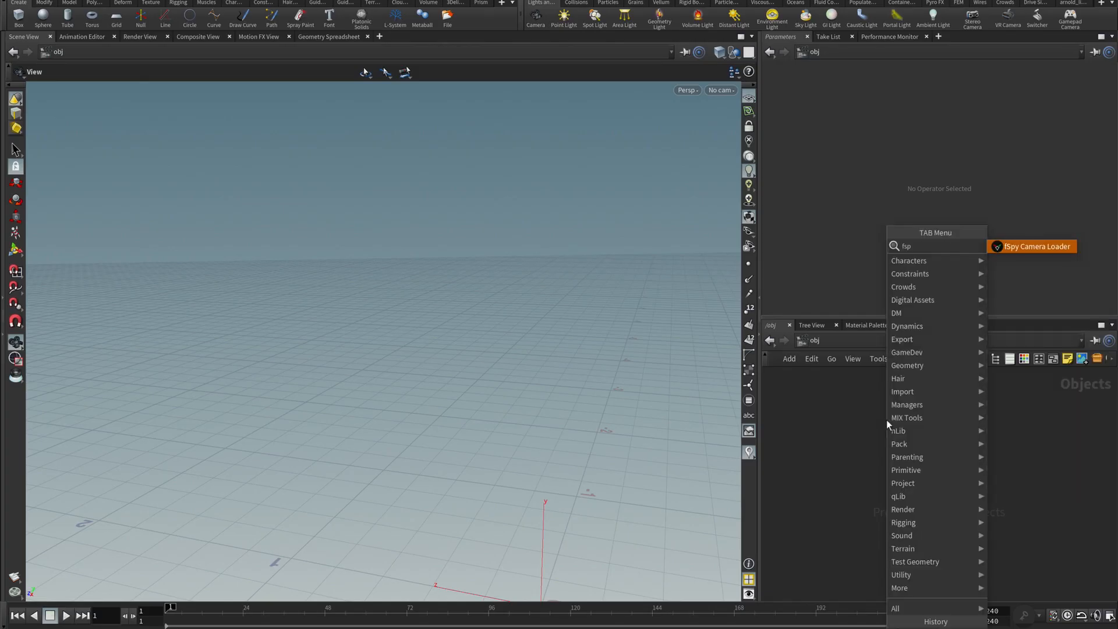
{"action": "key", "text": "Return"}
{"action": "left_click", "coordinate": [888, 421]}
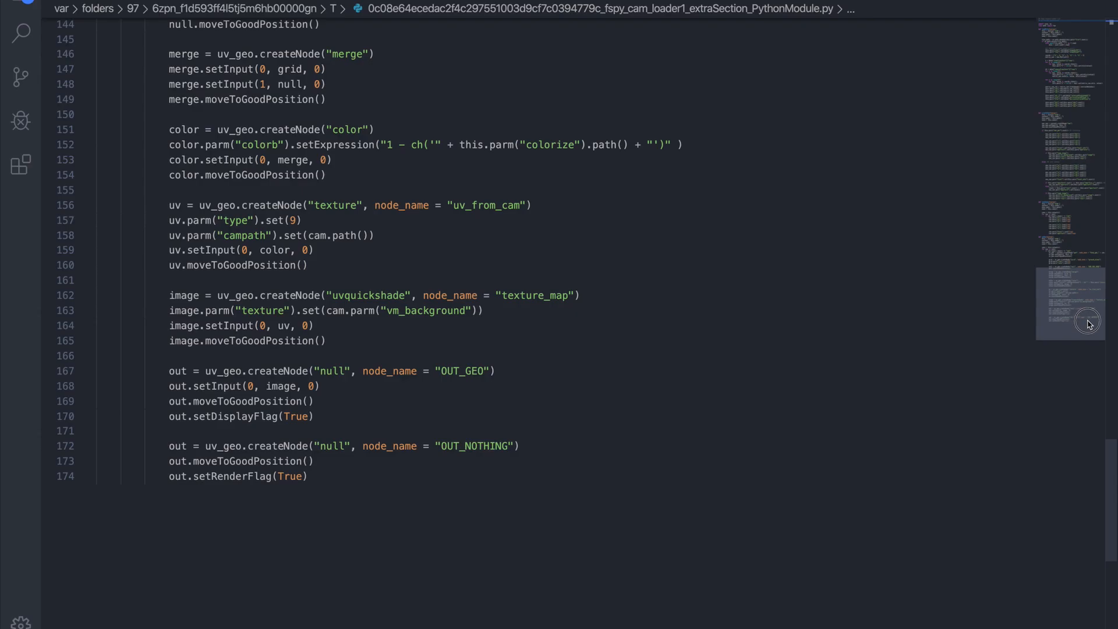
{"action": "left_click_drag", "start_coordinate": [1088, 324], "coordinate": [1084, 72]}
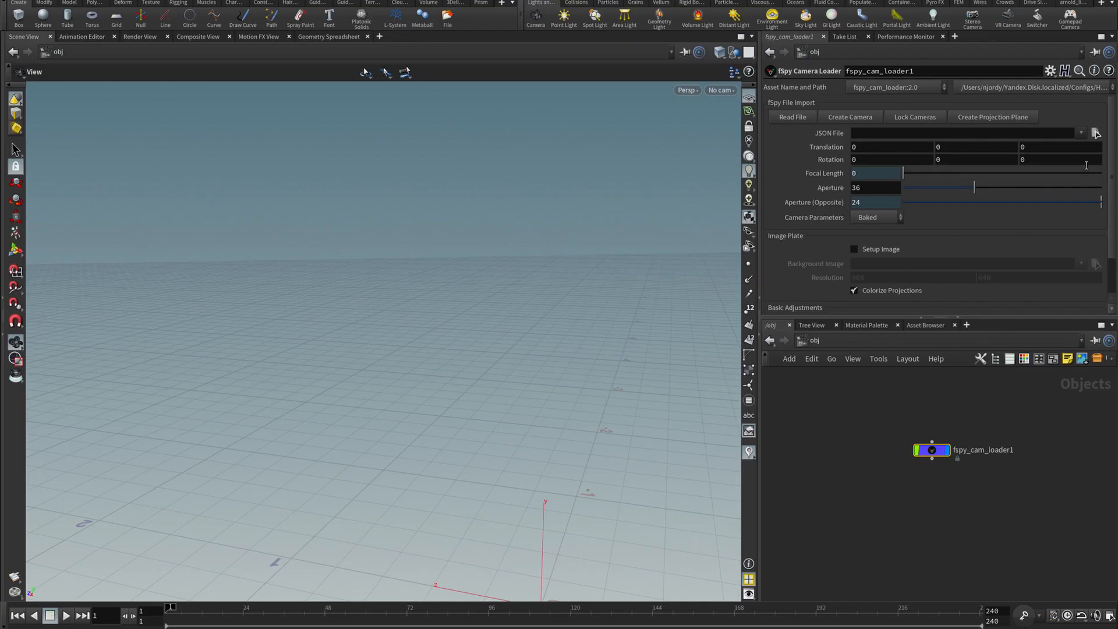
Assign hallway.json as the loader's JSON file and enable image setup with hallway.jpg as the background image
{"action": "left_click", "coordinate": [1095, 133]}
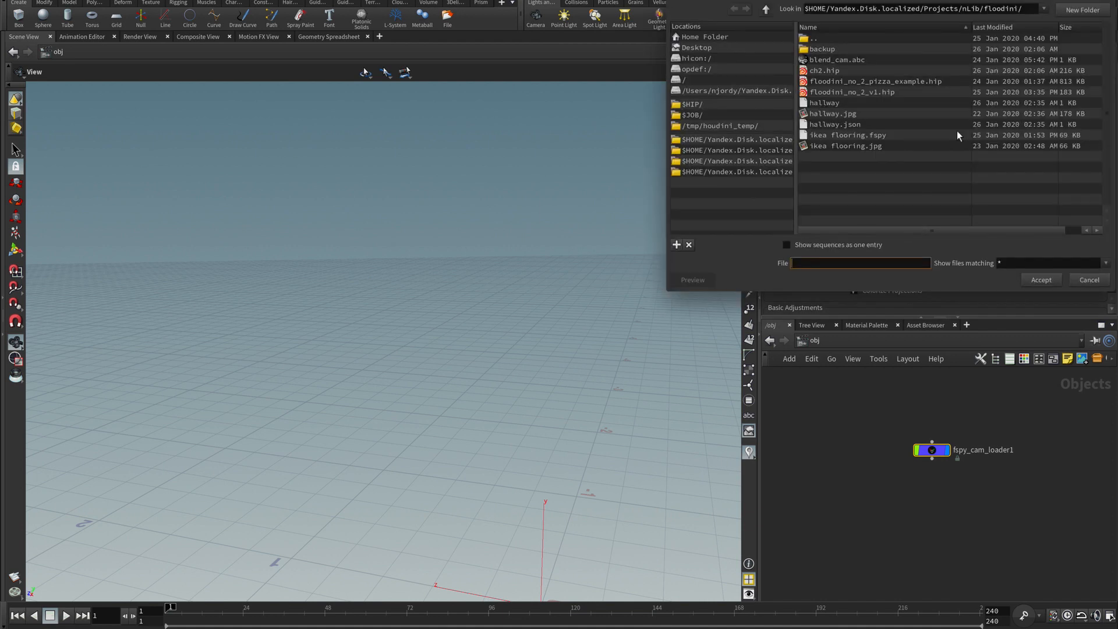
{"action": "double_click", "coordinate": [840, 124]}
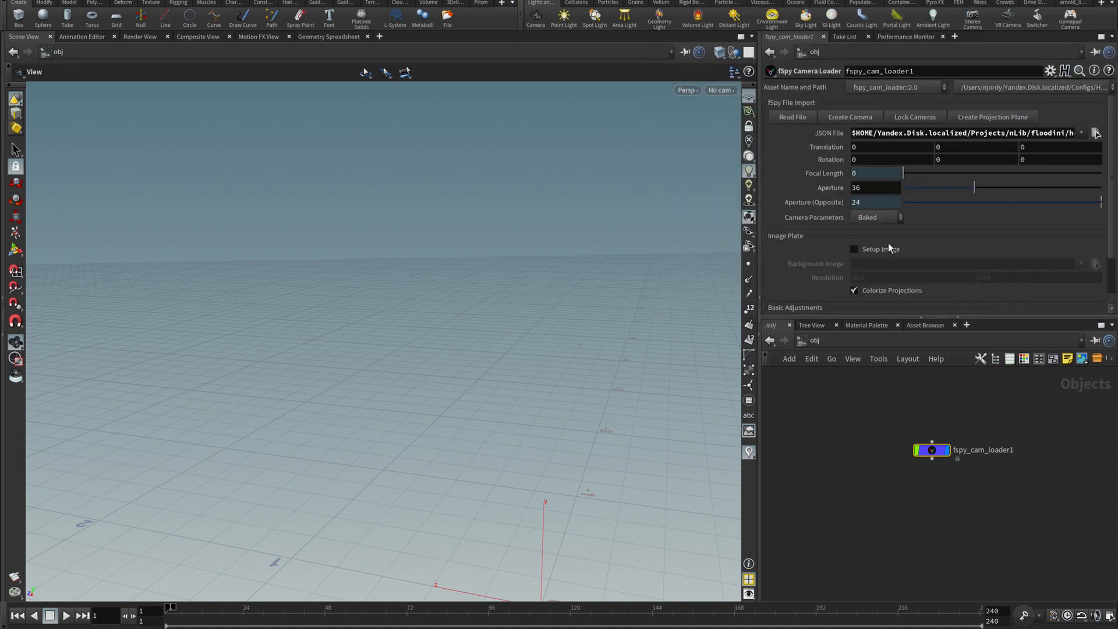
{"action": "left_click", "coordinate": [854, 249]}
{"action": "left_click", "coordinate": [1094, 264]}
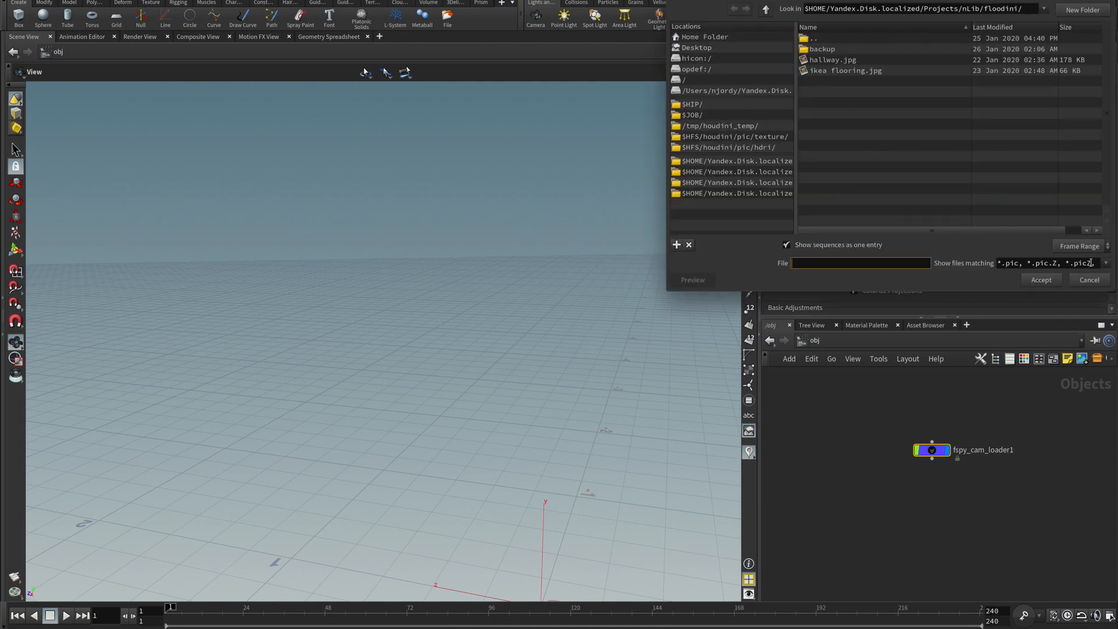
{"action": "left_click", "coordinate": [848, 62]}
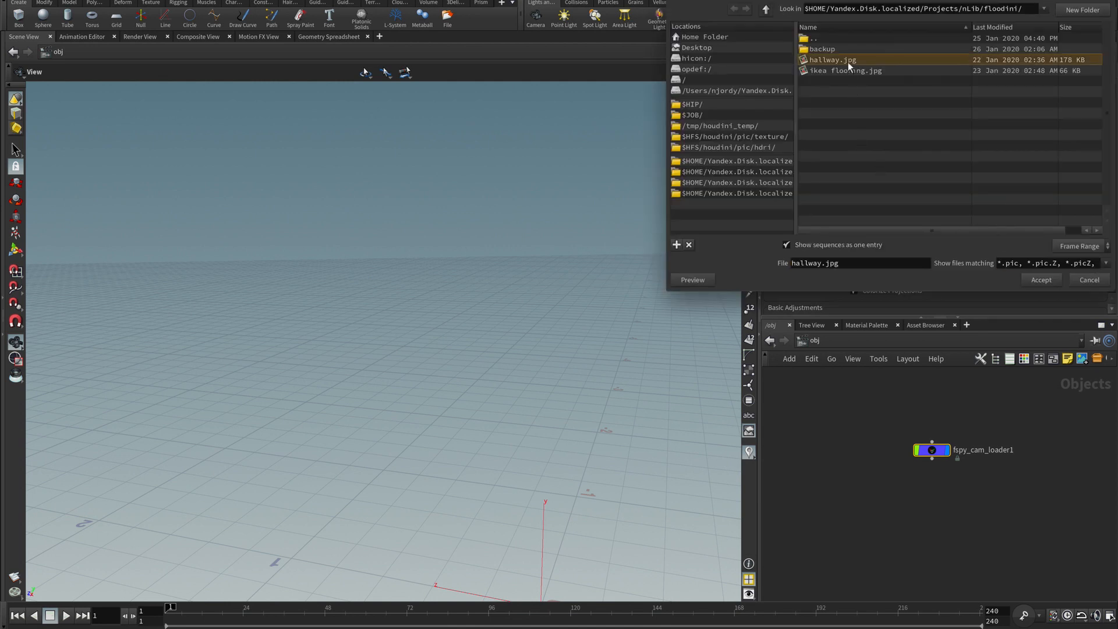
{"action": "left_click", "coordinate": [1042, 280]}
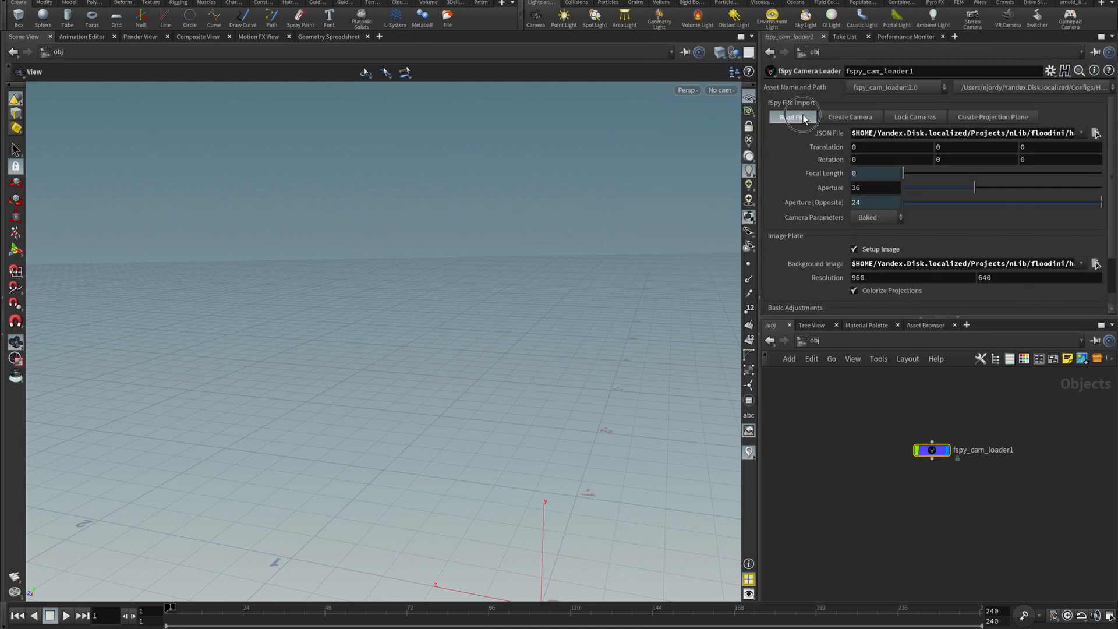
Read the JSON file into the loader and review the imported parameters and raw values
{"action": "scroll", "coordinate": [798, 201], "scroll_direction": "down", "scroll_amount": 2}
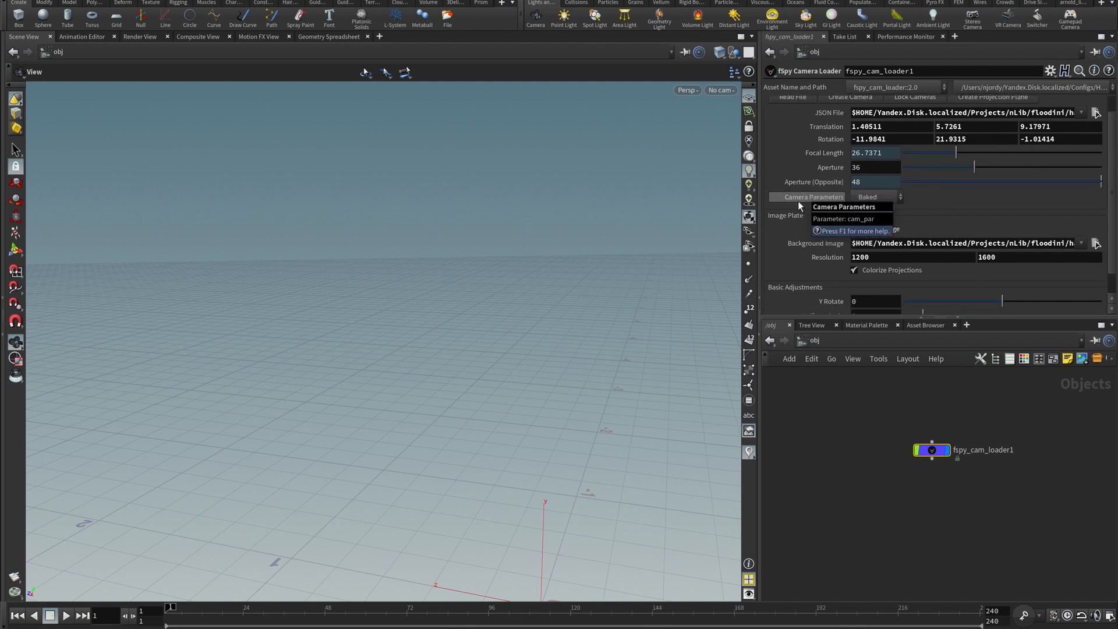
{"action": "left_click", "coordinate": [769, 309]}
{"action": "scroll", "coordinate": [773, 295], "scroll_direction": "down", "scroll_amount": 6}
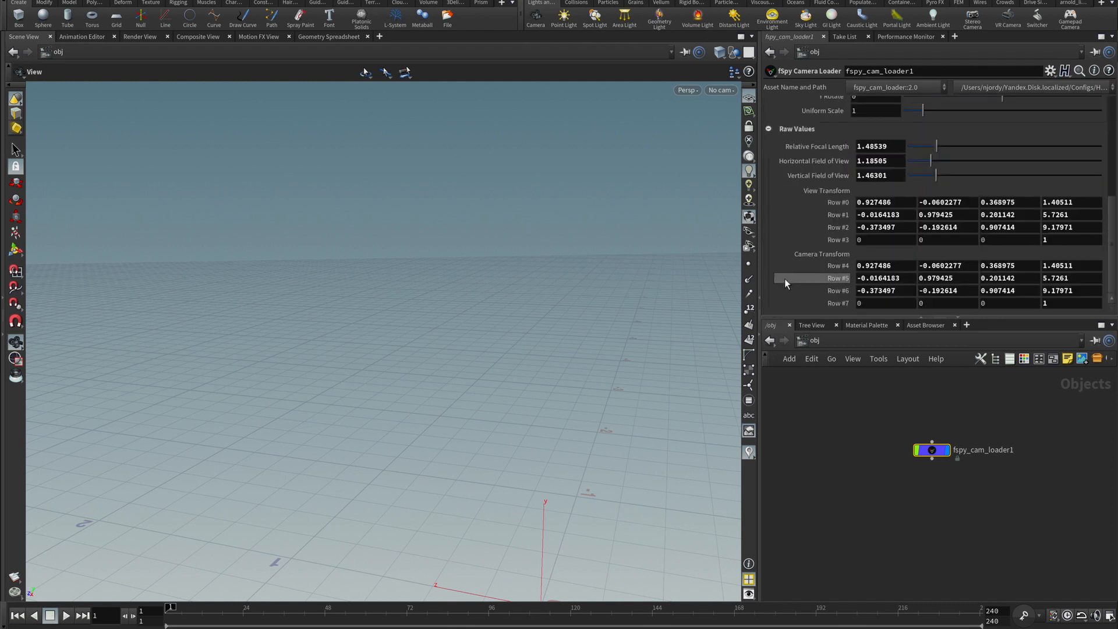
{"action": "left_click", "coordinate": [767, 129]}
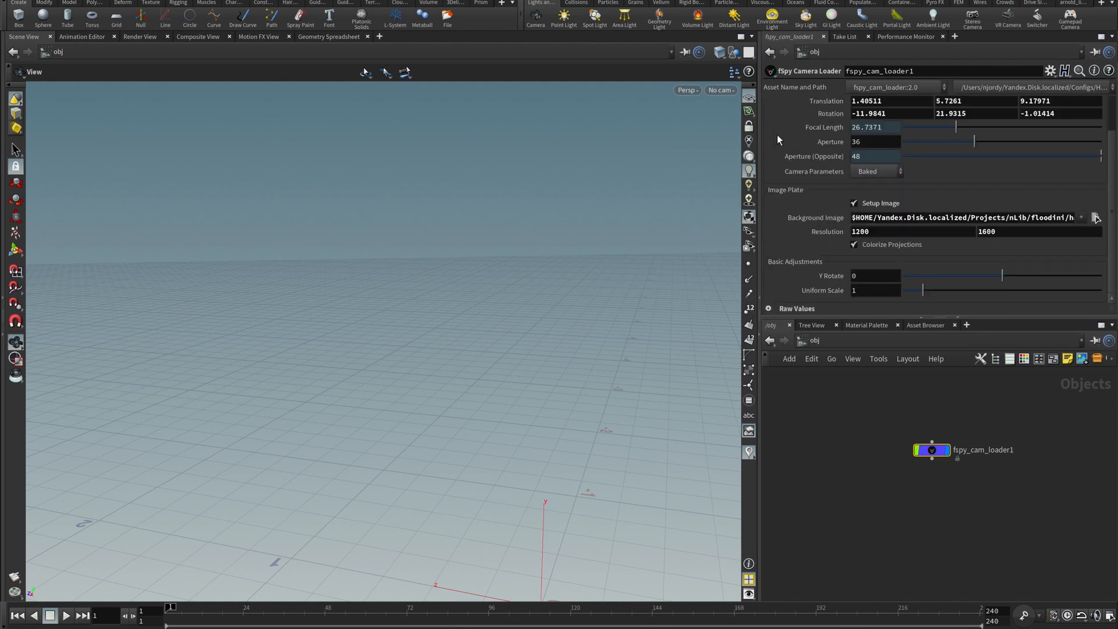
{"action": "scroll", "coordinate": [777, 134], "scroll_direction": "up", "scroll_amount": 2}
Create a camera from the loader, check its view parameters and look through it in the viewport
{"action": "left_click", "coordinate": [838, 118]}
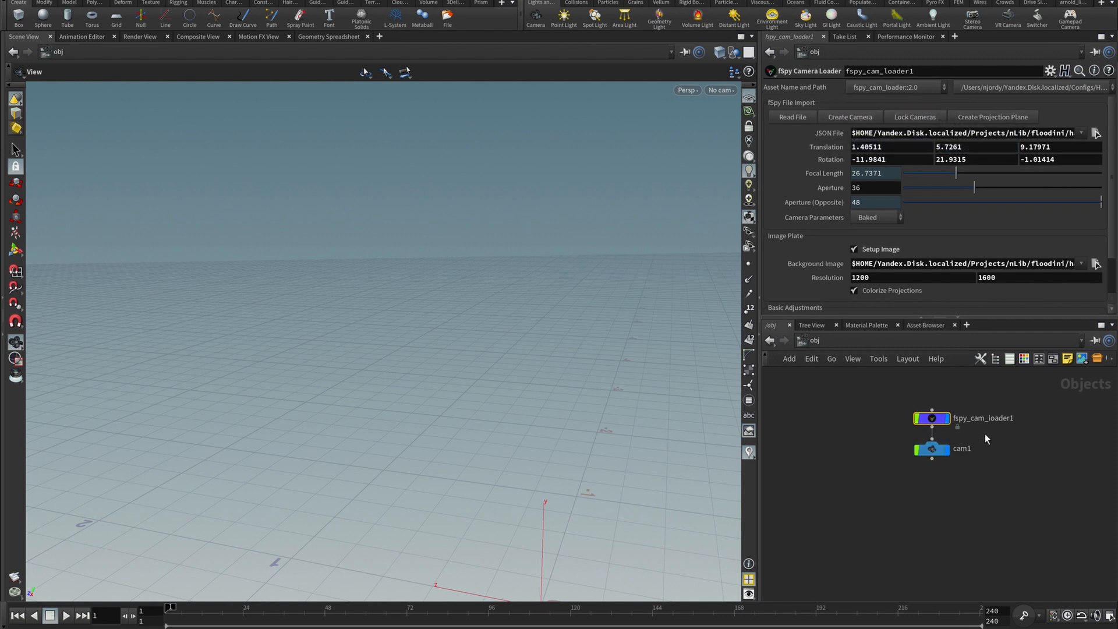
{"action": "left_click", "coordinate": [932, 449]}
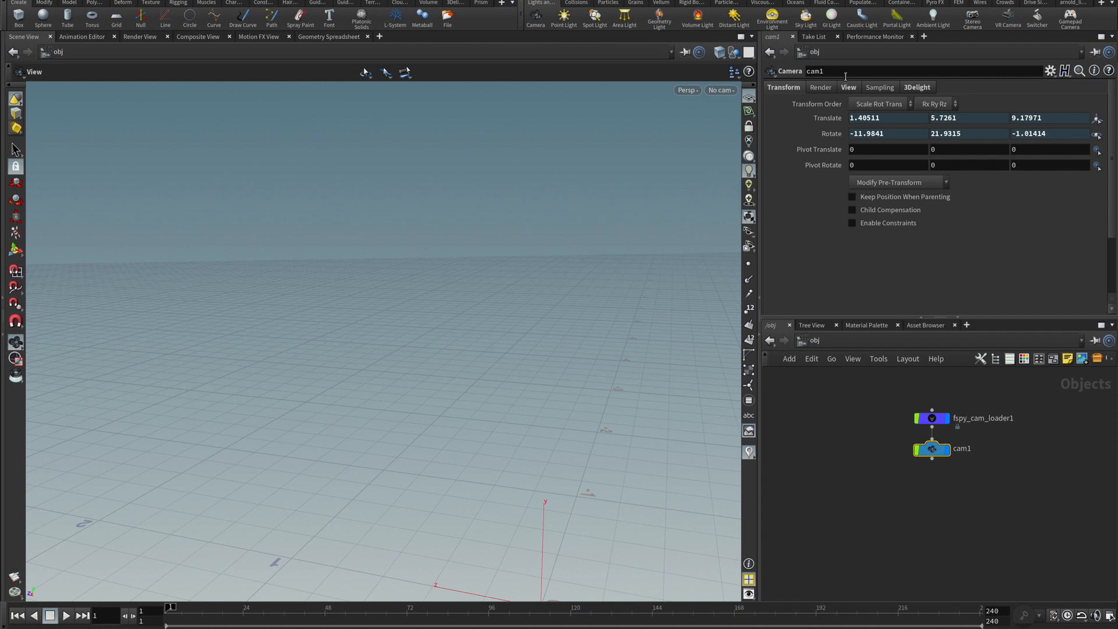
{"action": "left_click", "coordinate": [849, 88]}
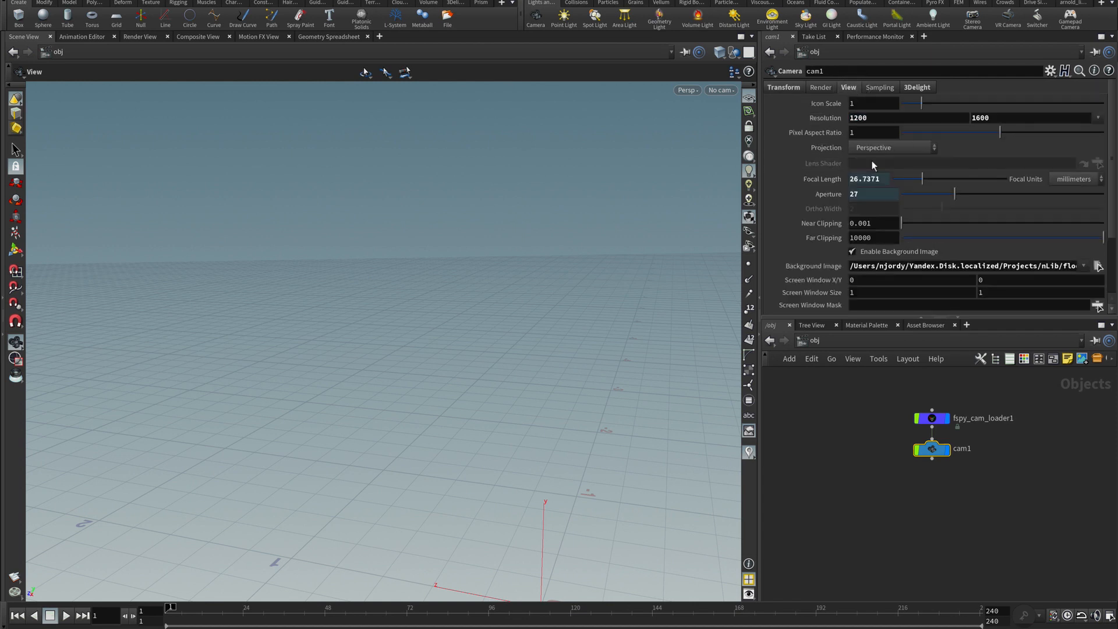
{"action": "left_click", "coordinate": [721, 89]}
{"action": "left_click", "coordinate": [731, 151]}
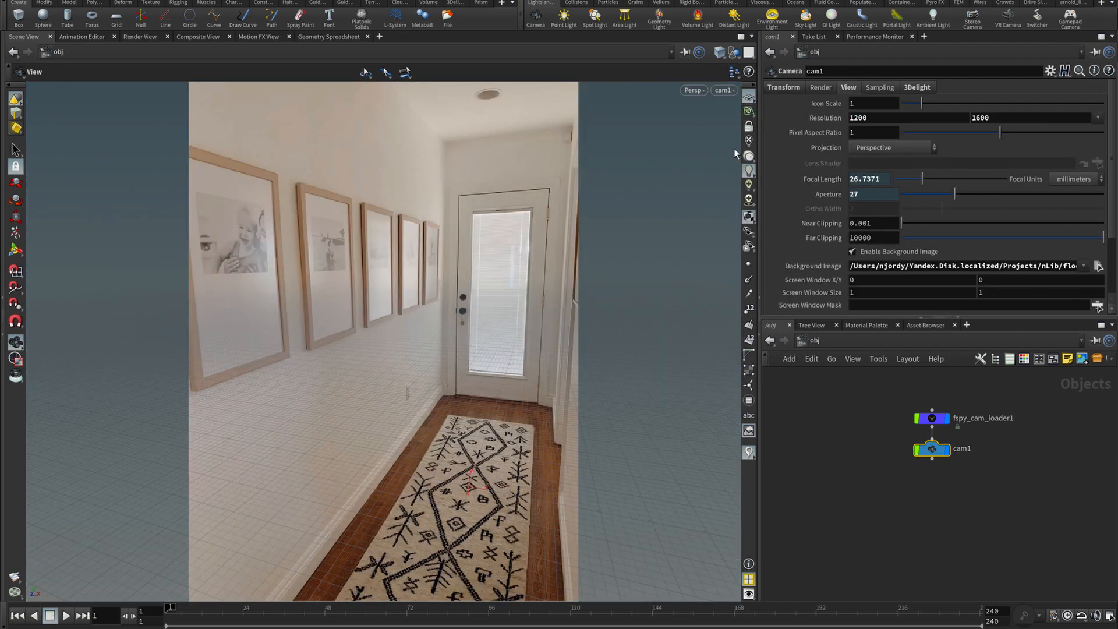
Add a Tommy test geometry to the object network as a scale reference in the hallway
{"action": "key", "text": "Tab"}
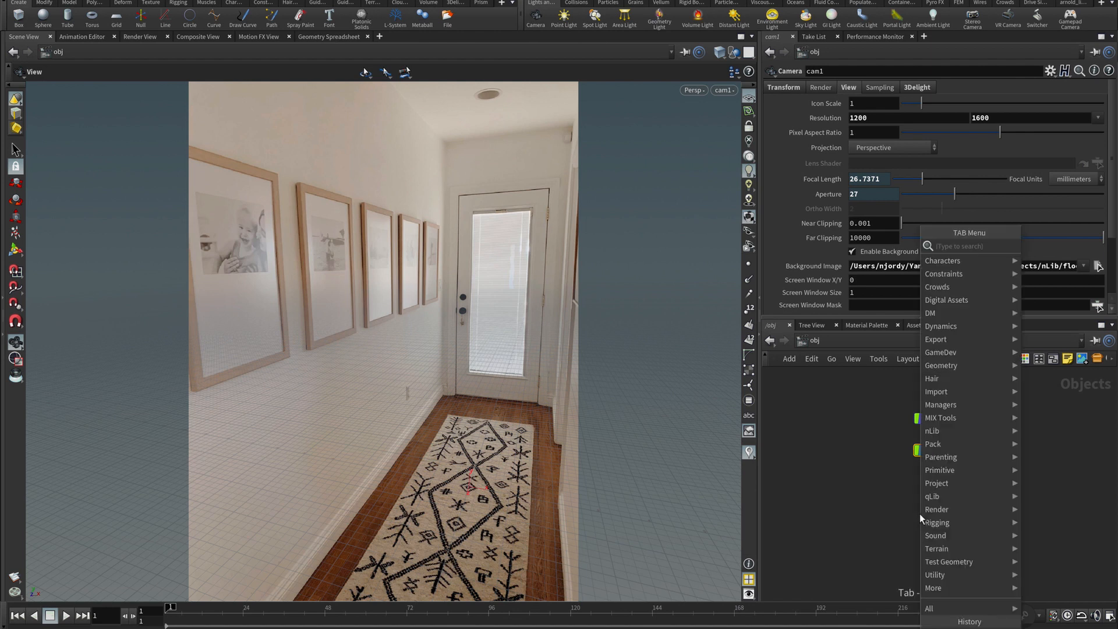
{"action": "key", "text": "Escape"}
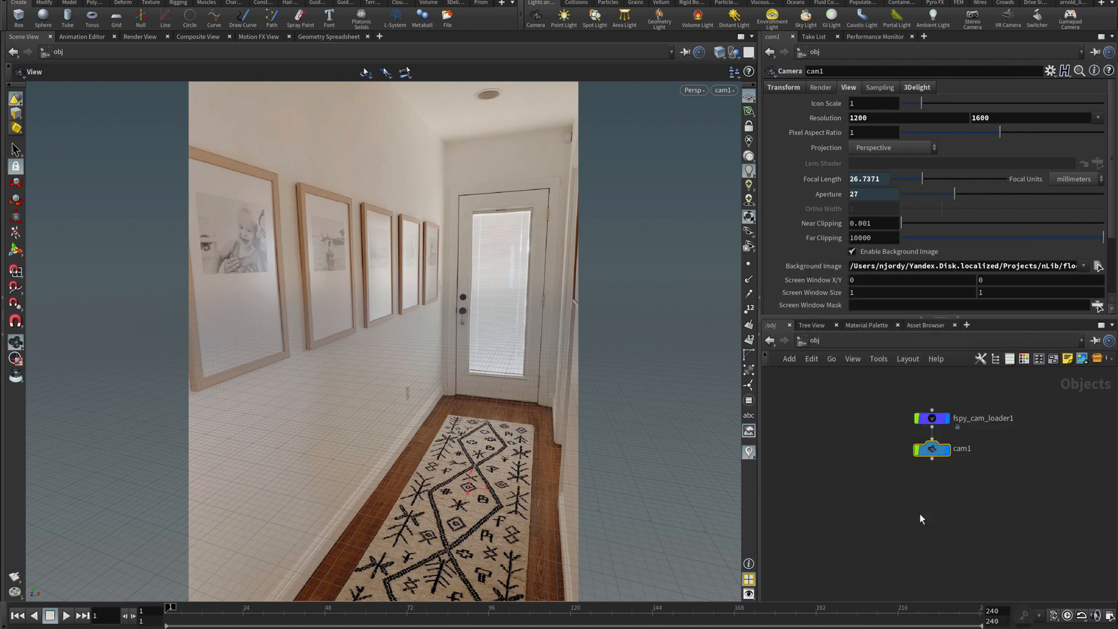
{"action": "left_click", "coordinate": [920, 514]}
Set the fSpy loader's Uniform Scale to 0.25, try out its Y Rotate adjustment and reset the rotation to 0
{"action": "left_click_drag", "start_coordinate": [989, 389], "coordinate": [902, 436]}
{"action": "scroll", "coordinate": [927, 223], "scroll_direction": "down", "scroll_amount": 2}
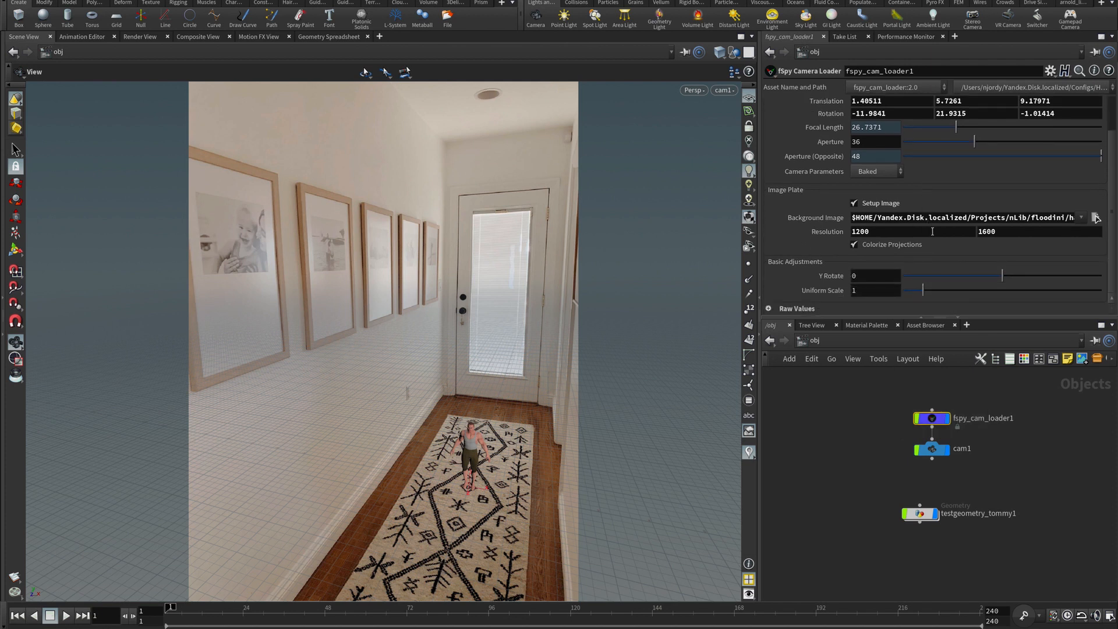
{"action": "left_click_drag", "start_coordinate": [934, 291], "coordinate": [909, 297]}
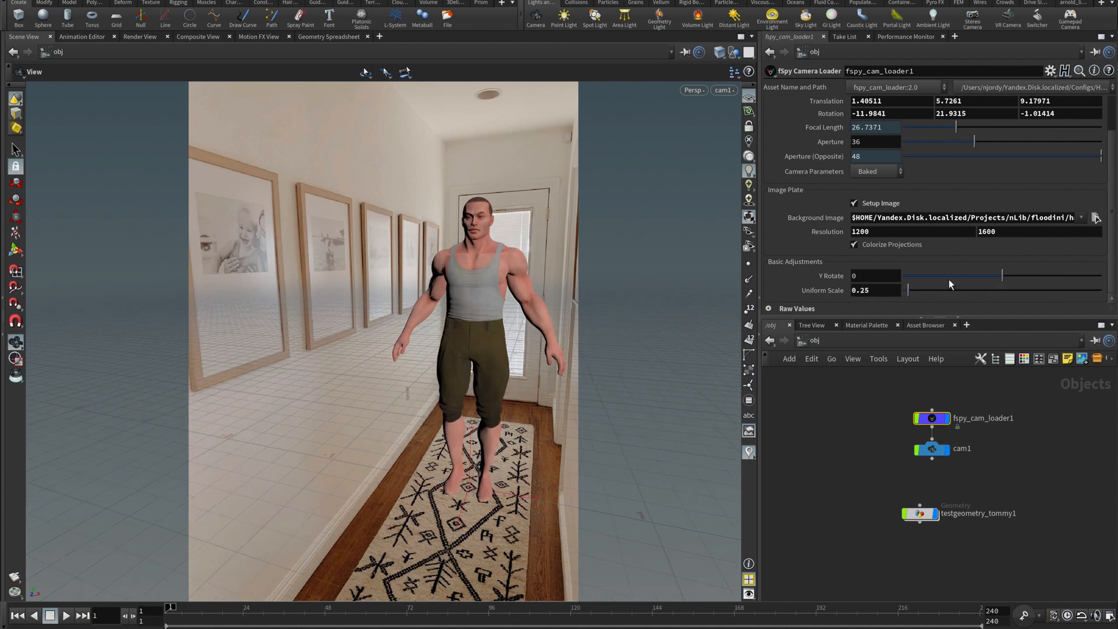
{"action": "left_click_drag", "start_coordinate": [1003, 276], "coordinate": [1027, 278]}
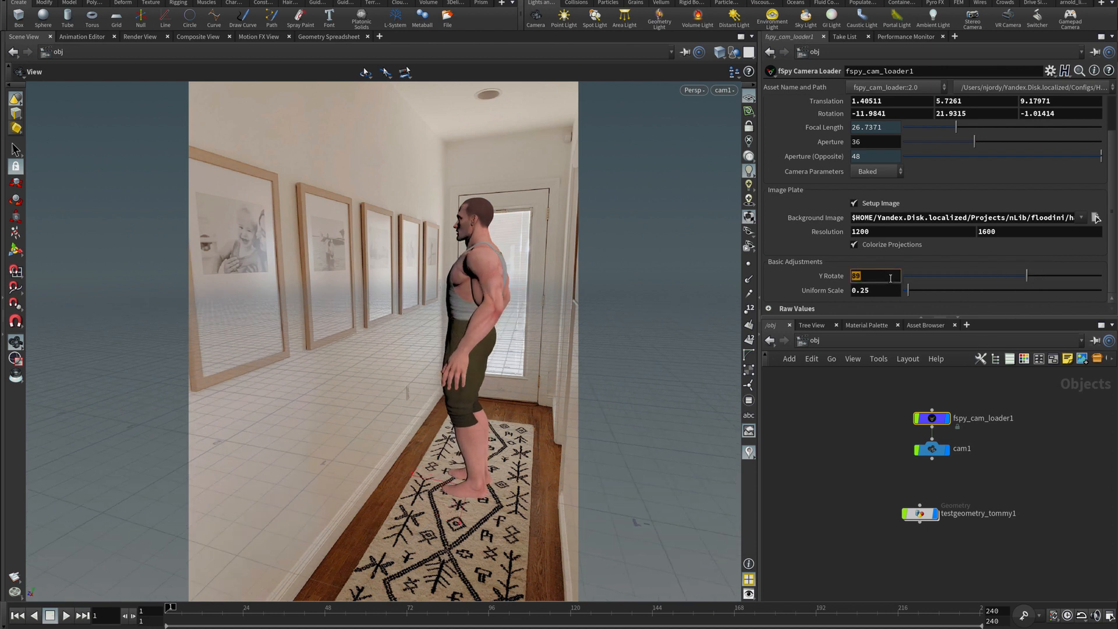
{"action": "key", "text": "Return"}
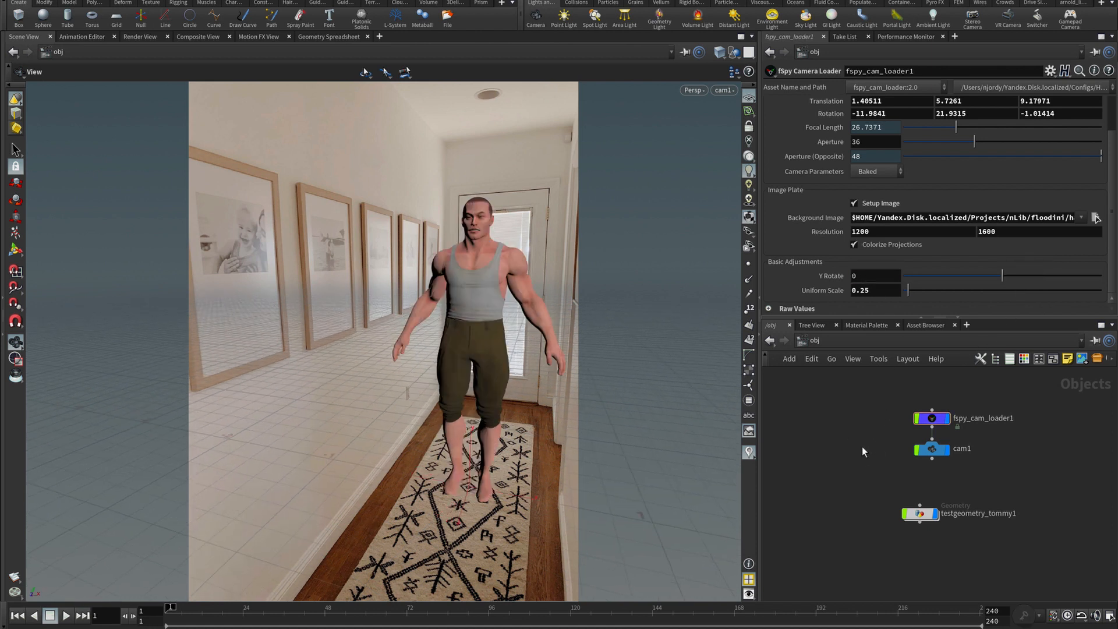
Delete the Tommy test geometry and move the cam1 node aside below the loader
{"action": "left_click_drag", "start_coordinate": [898, 540], "coordinate": [896, 541]}
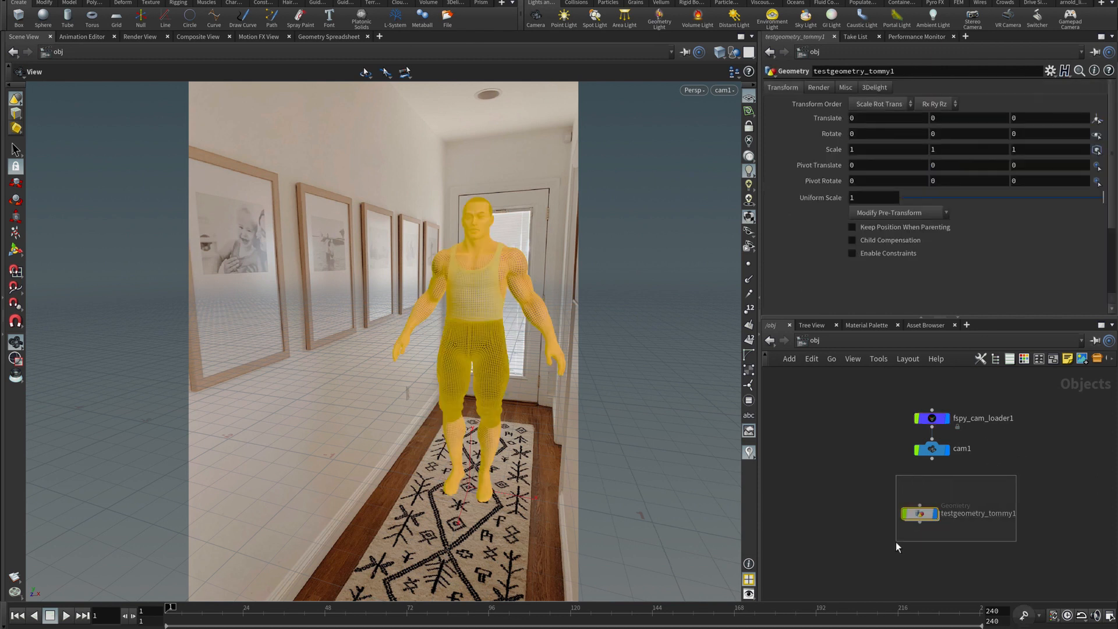
{"action": "key", "text": "Delete"}
{"action": "left_click_drag", "start_coordinate": [1022, 563], "coordinate": [876, 514]}
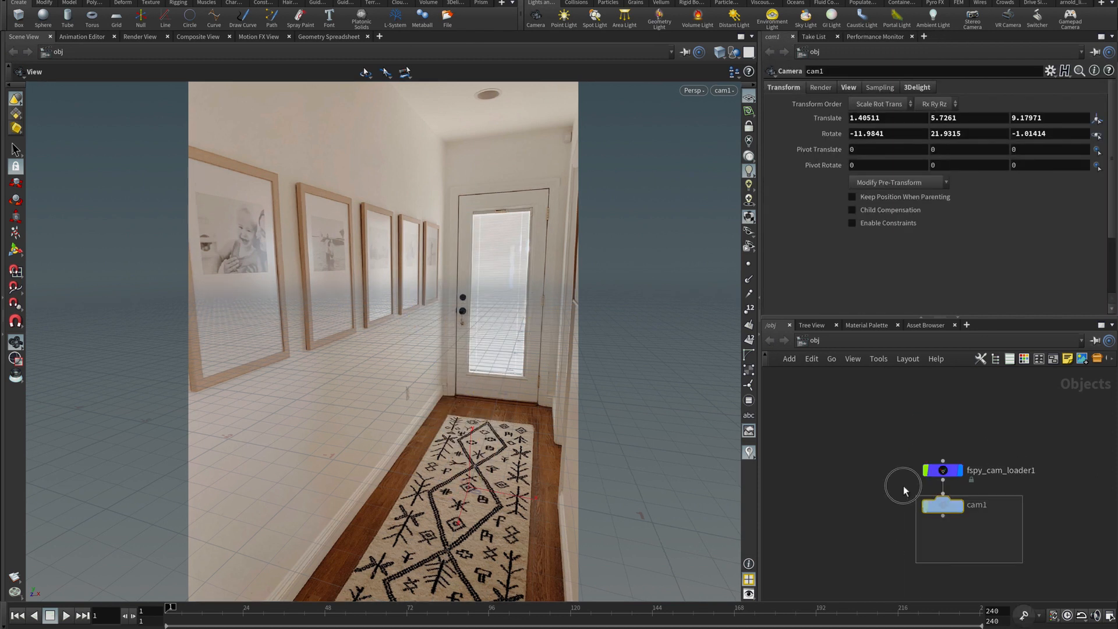
Set the loader's Camera Parameters to Referenced, create a second camera and select it to check its linked transform
{"action": "left_click", "coordinate": [943, 470]}
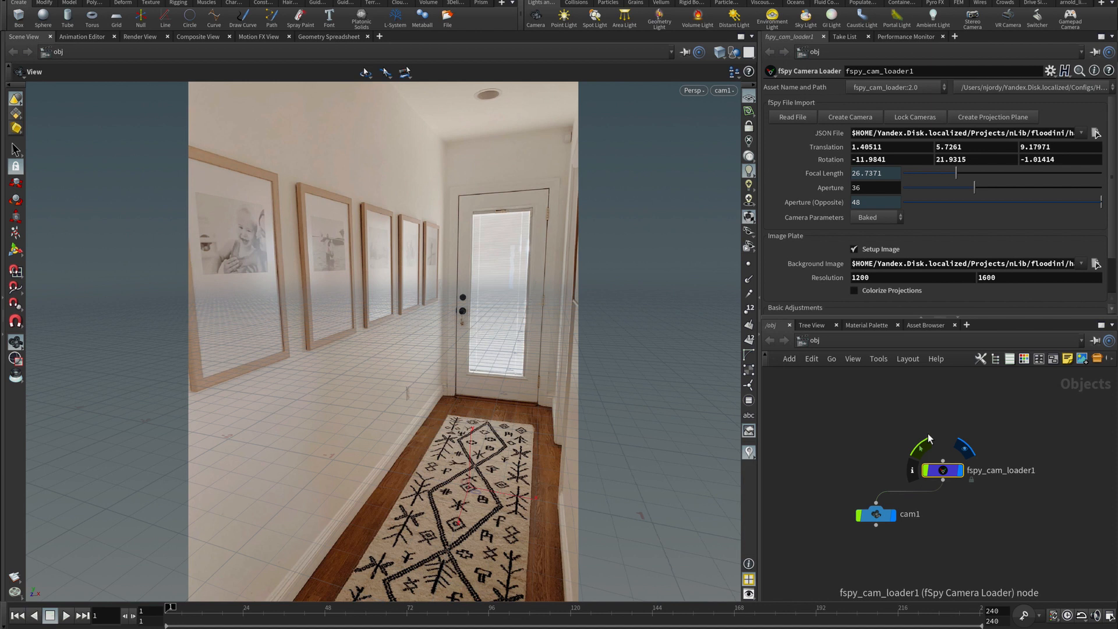
{"action": "left_click", "coordinate": [891, 217]}
{"action": "left_click", "coordinate": [888, 247]}
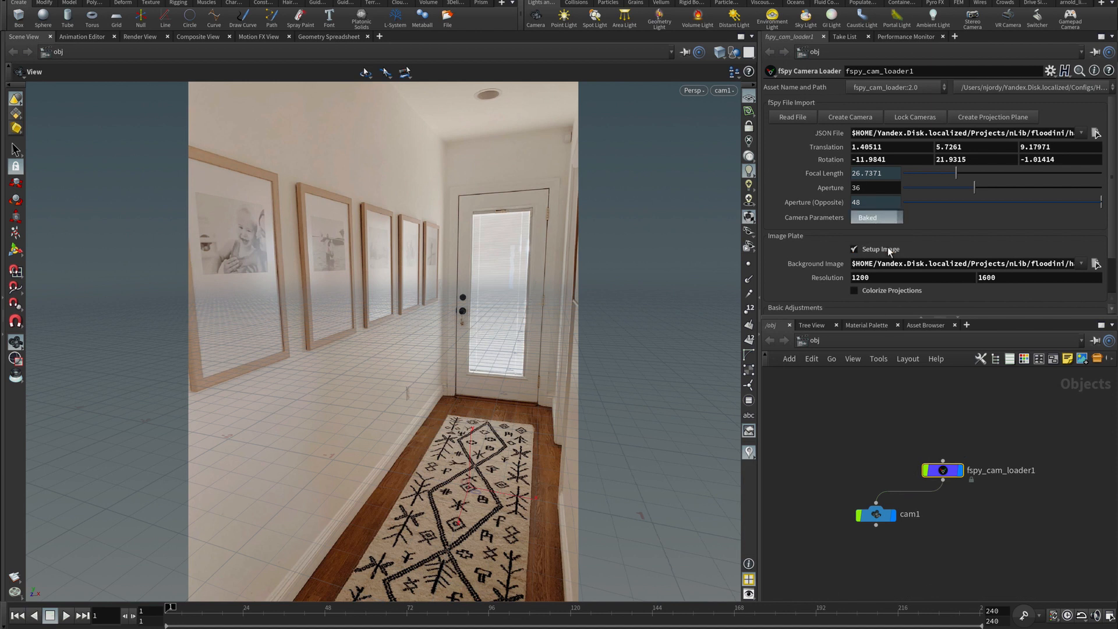
{"action": "left_click", "coordinate": [839, 117]}
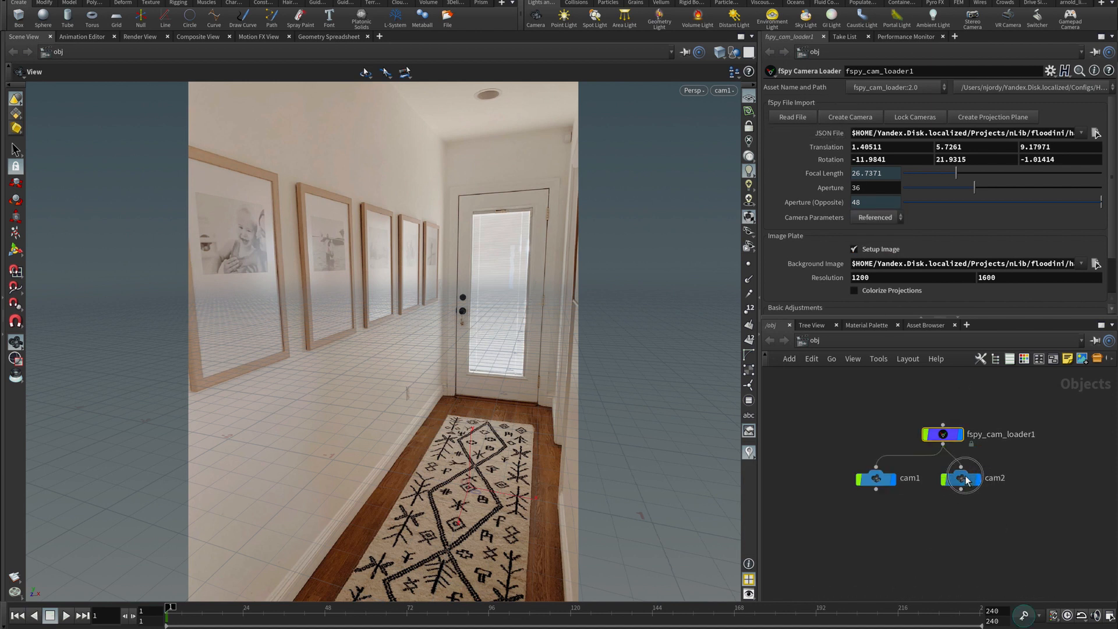
{"action": "left_click_drag", "start_coordinate": [947, 470], "coordinate": [964, 479]}
Switch to fSpy and raise the outer endpoint of the red vanishing line above the door to alter the camera solution
{"action": "key", "text": "super+Tab"}
{"action": "key", "text": "super+Tab"}
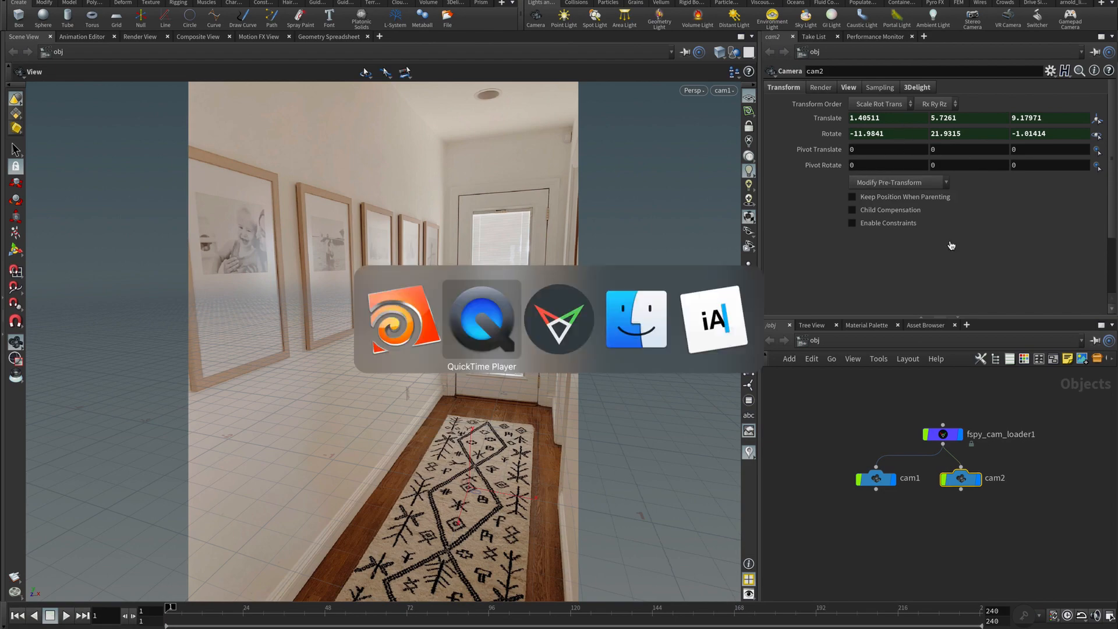
{"action": "left_click_drag", "start_coordinate": [759, 137], "coordinate": [758, 91]}
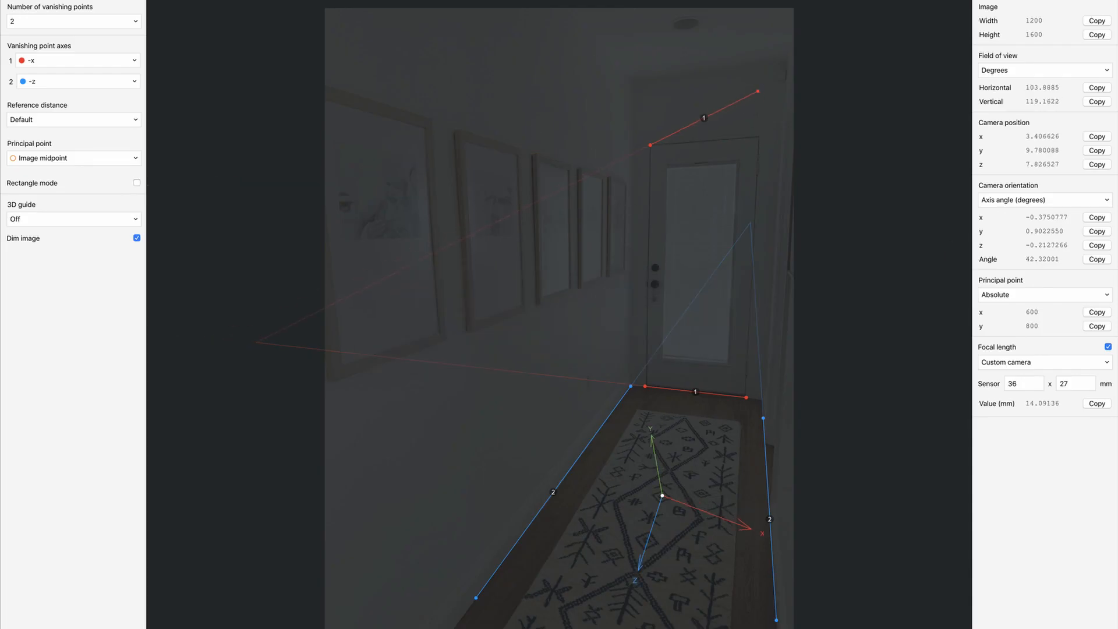
Export the altered hallway camera solution as JSON, overwriting hallway.json in the floodini folder
{"action": "left_click", "coordinate": [67, 0]}
{"action": "mouse_move", "coordinate": [95, 91]}
{"action": "left_click", "coordinate": [225, 90]}
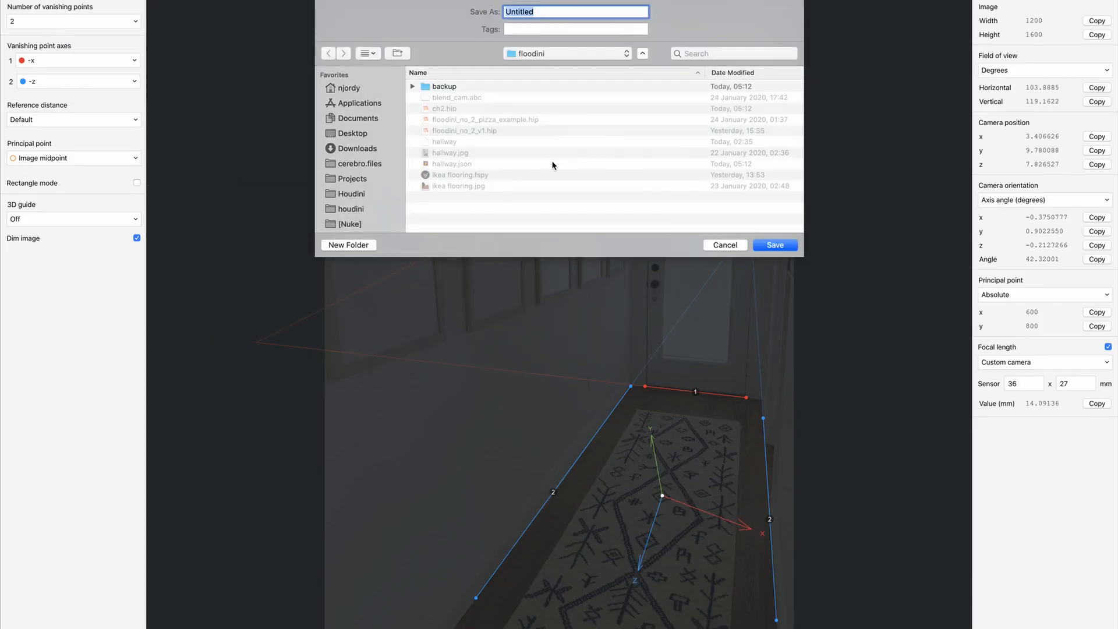
{"action": "left_click", "coordinate": [461, 165]}
{"action": "left_click", "coordinate": [790, 248]}
{"action": "left_click", "coordinate": [643, 65]}
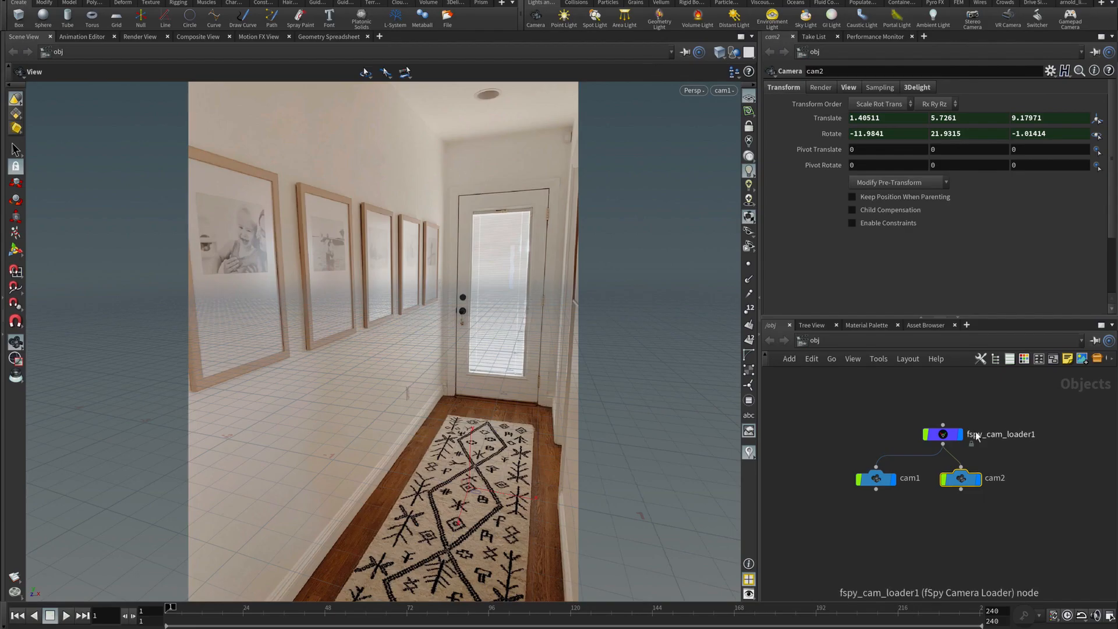
In Houdini, reread the JSON in the fSpy loader while checking cam2's referenced transform in a floating parameter window, and close that window
{"action": "right_click", "coordinate": [955, 479]}
{"action": "mouse_move", "coordinate": [961, 499]}
{"action": "left_click", "coordinate": [882, 499]}
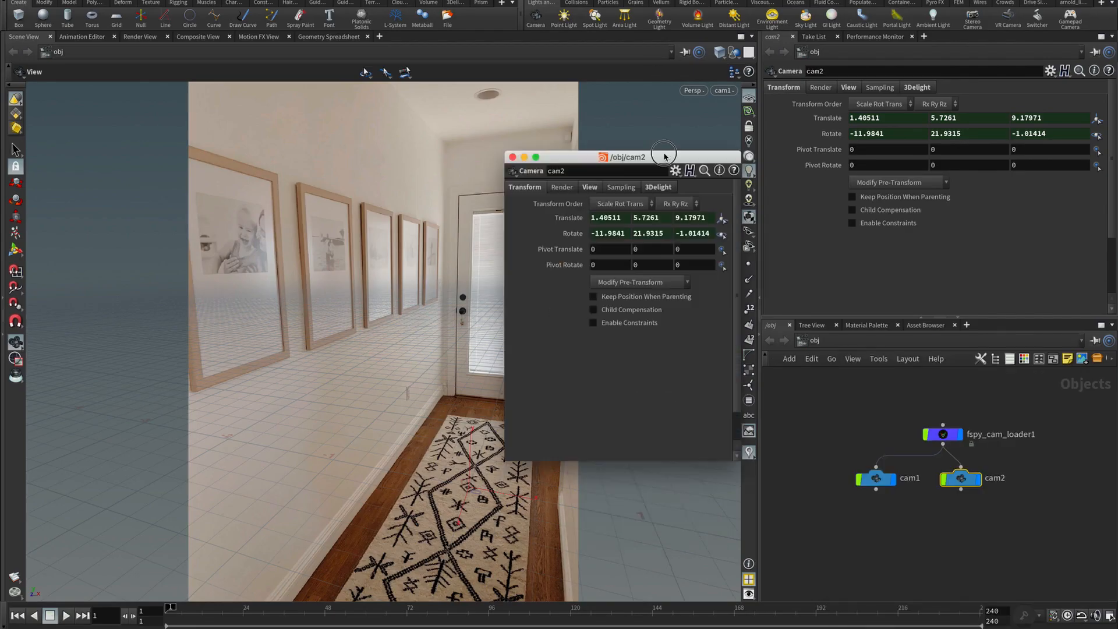
{"action": "left_click_drag", "start_coordinate": [1012, 397], "coordinate": [940, 457]}
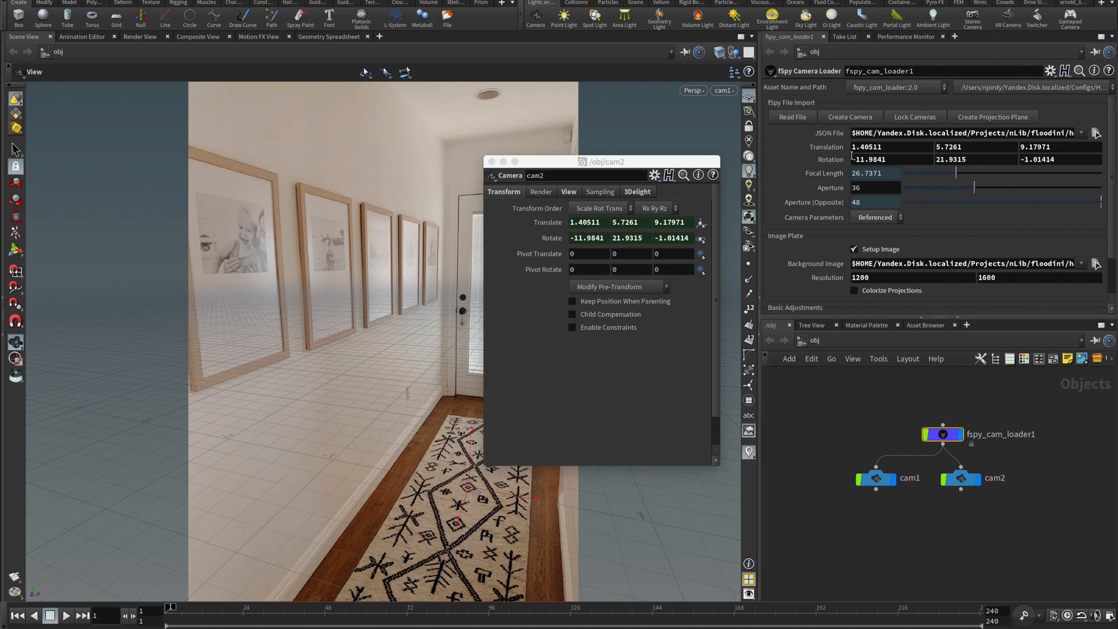
{"action": "left_click", "coordinate": [802, 114]}
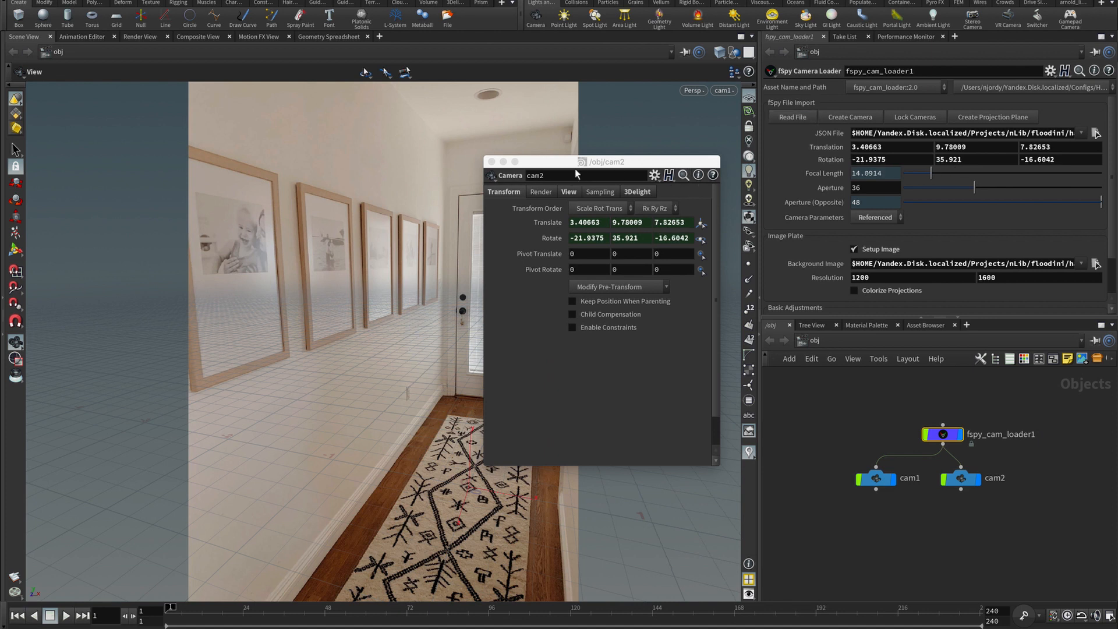
{"action": "left_click", "coordinate": [491, 162]}
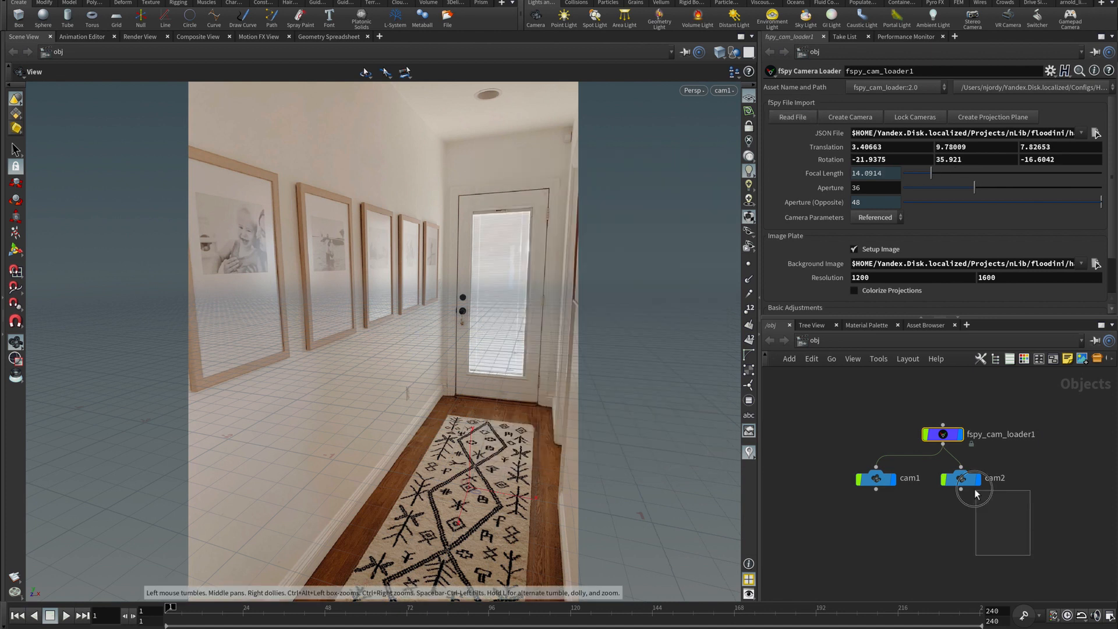
Delete cam2 and create a projection plane from the fSpy loader with Colorize Projections enabled
{"action": "left_click_drag", "start_coordinate": [976, 494], "coordinate": [976, 492]}
{"action": "key", "text": "Delete"}
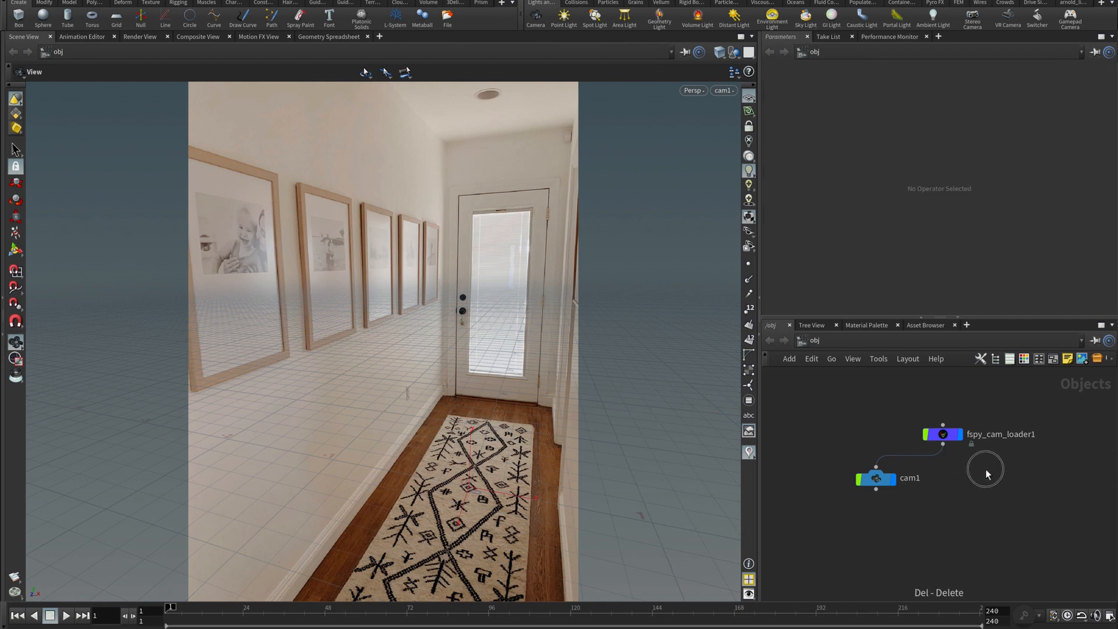
{"action": "left_click", "coordinate": [948, 434]}
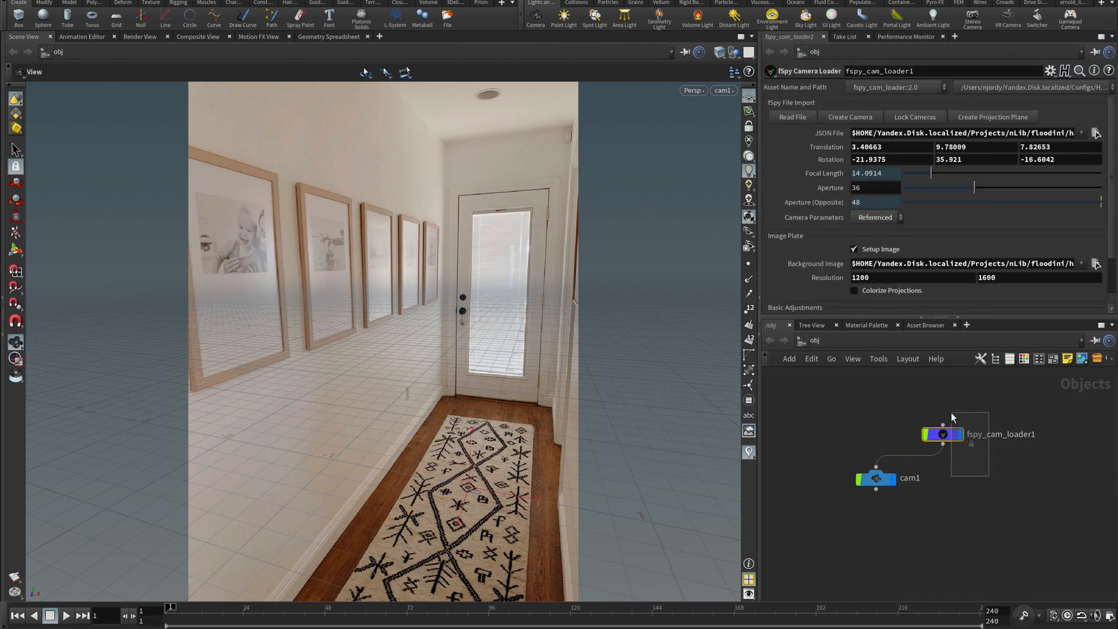
{"action": "left_click", "coordinate": [979, 121]}
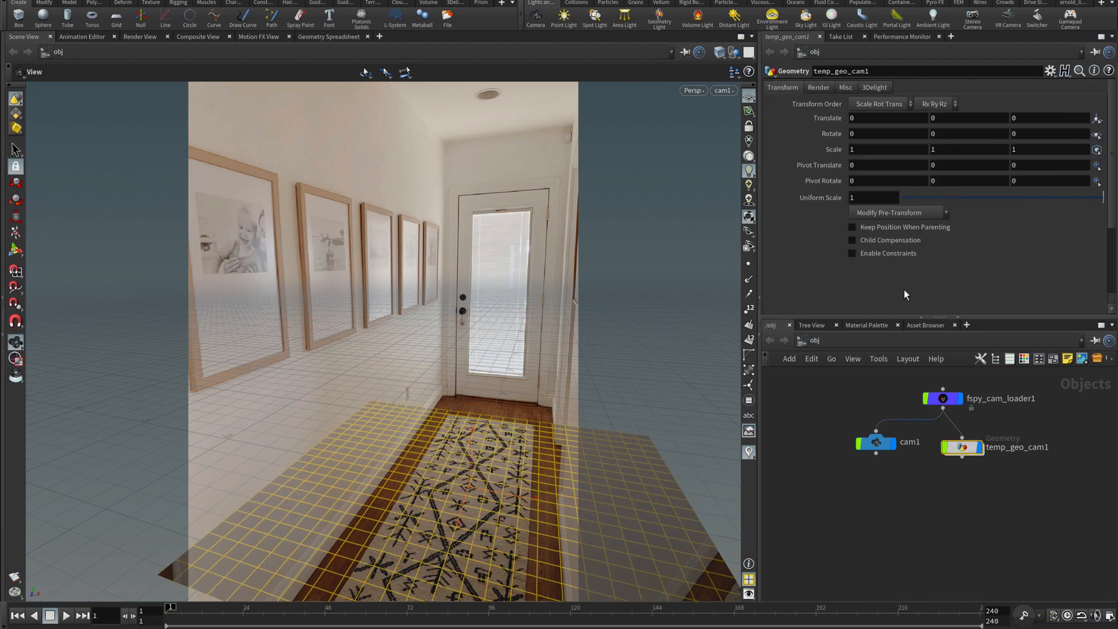
{"action": "left_click", "coordinate": [948, 401]}
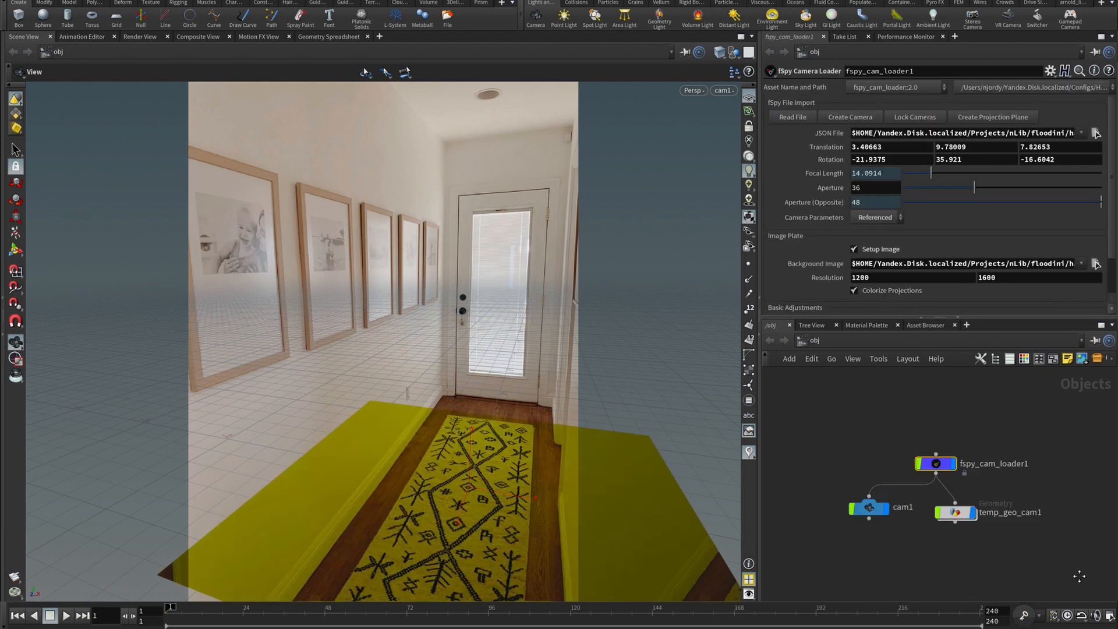
Inside temp_geo_cam1, resize the ground_plane grid to about 4.38 by 11.57 so it covers the hallway floor
{"action": "double_click", "coordinate": [957, 496]}
{"action": "left_click_drag", "start_coordinate": [875, 420], "coordinate": [874, 421]}
{"action": "key", "text": "Return"}
{"action": "left_click_drag", "start_coordinate": [703, 532], "coordinate": [562, 525]}
{"action": "left_click_drag", "start_coordinate": [305, 455], "coordinate": [386, 469]}
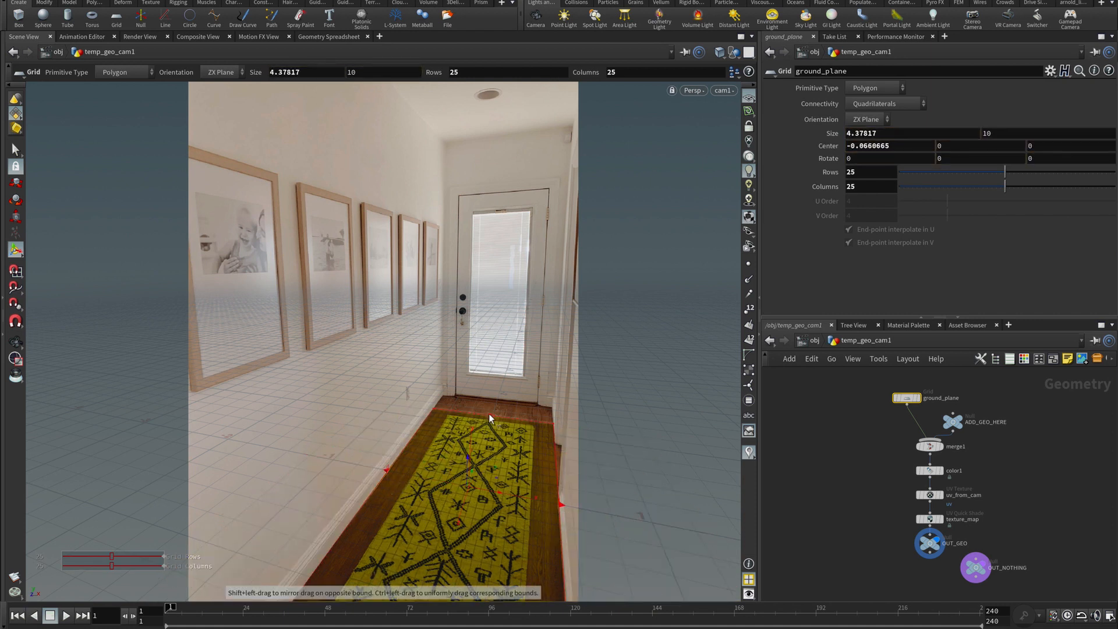
{"action": "left_click_drag", "start_coordinate": [490, 416], "coordinate": [530, 345]}
Apply PolyExtrude to the ground plane's long edge along the picture wall, with Transform Extruded Front enabled in Global space
{"action": "key", "text": "s"}
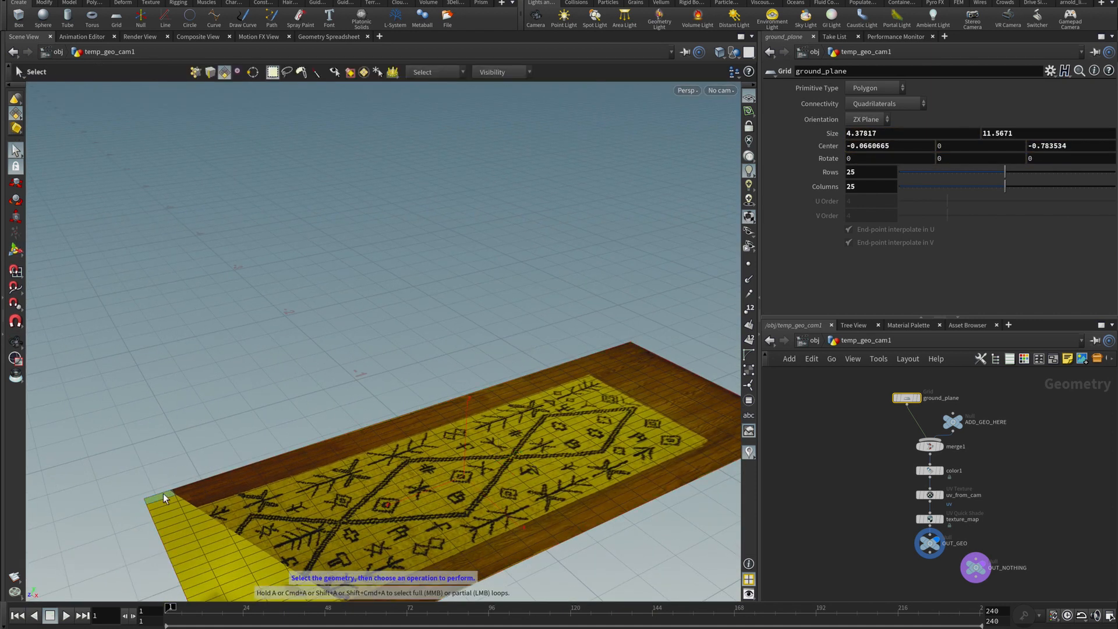
{"action": "key", "text": "3"}
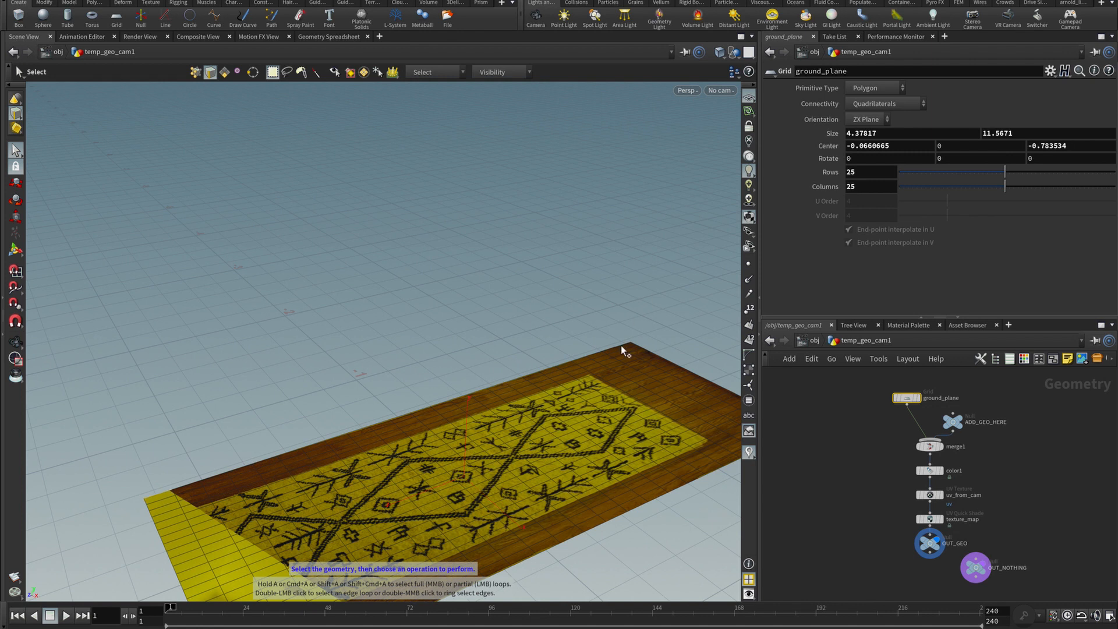
{"action": "key", "text": "c"}
{"action": "left_click", "coordinate": [559, 171]}
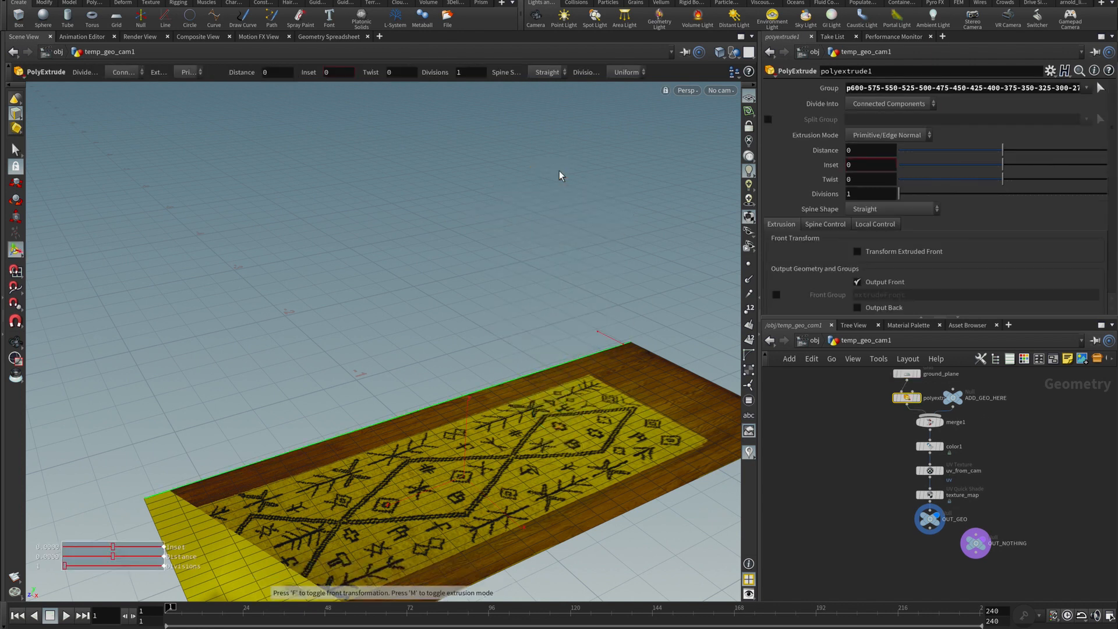
{"action": "left_click", "coordinate": [857, 251]}
{"action": "left_click", "coordinate": [872, 266]}
{"action": "left_click", "coordinate": [869, 292]}
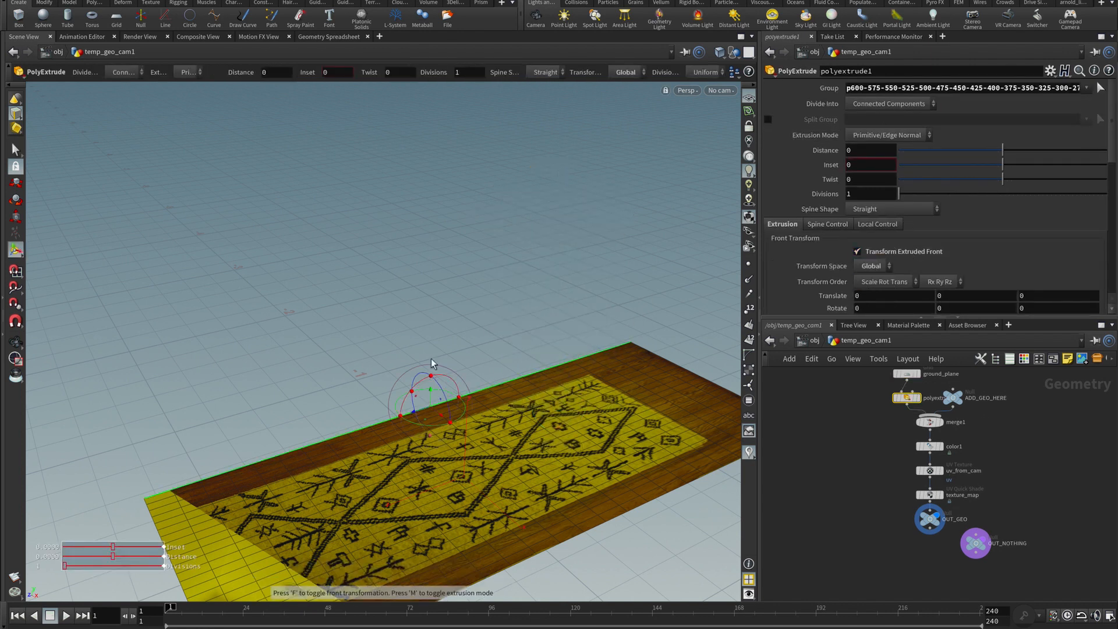
Raise the extruded wall edge about 10.16 in Y while viewing through cam1, and set the extrusion's Divisions to 22
{"action": "left_click_drag", "start_coordinate": [431, 389], "coordinate": [434, 203]}
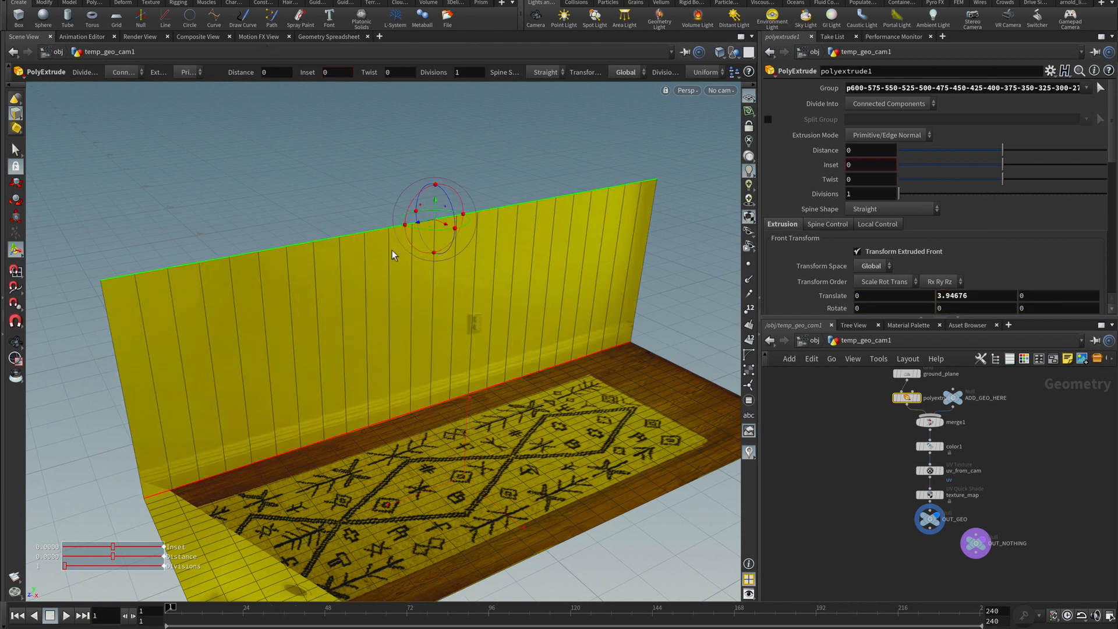
{"action": "key", "text": "ctrl+backslash"}
{"action": "left_click_drag", "start_coordinate": [397, 315], "coordinate": [401, 58]}
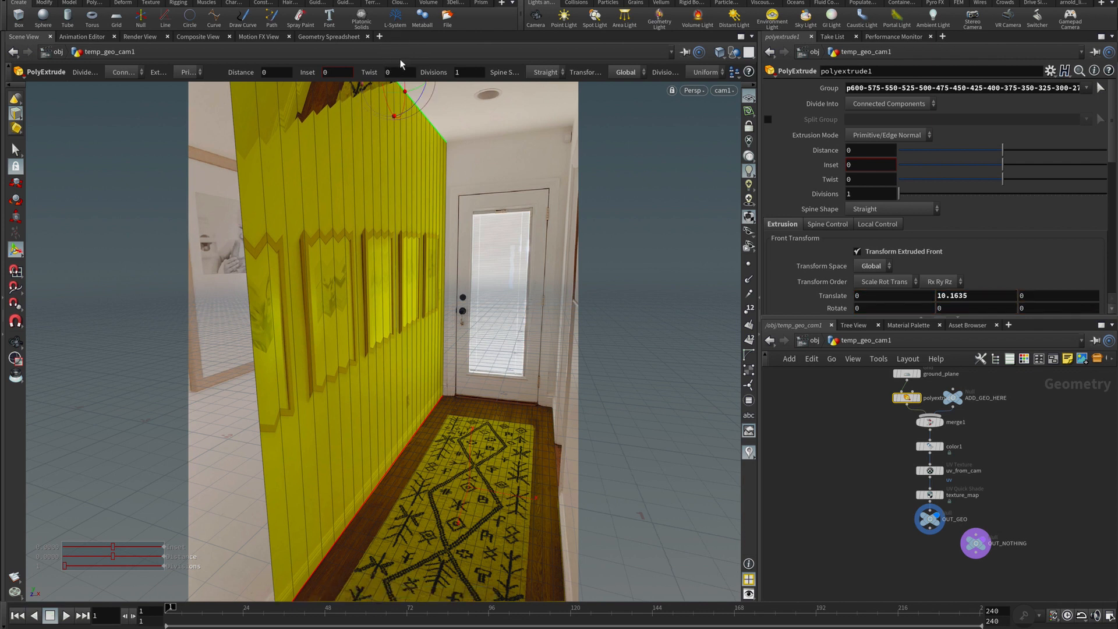
{"action": "left_click", "coordinate": [979, 194]}
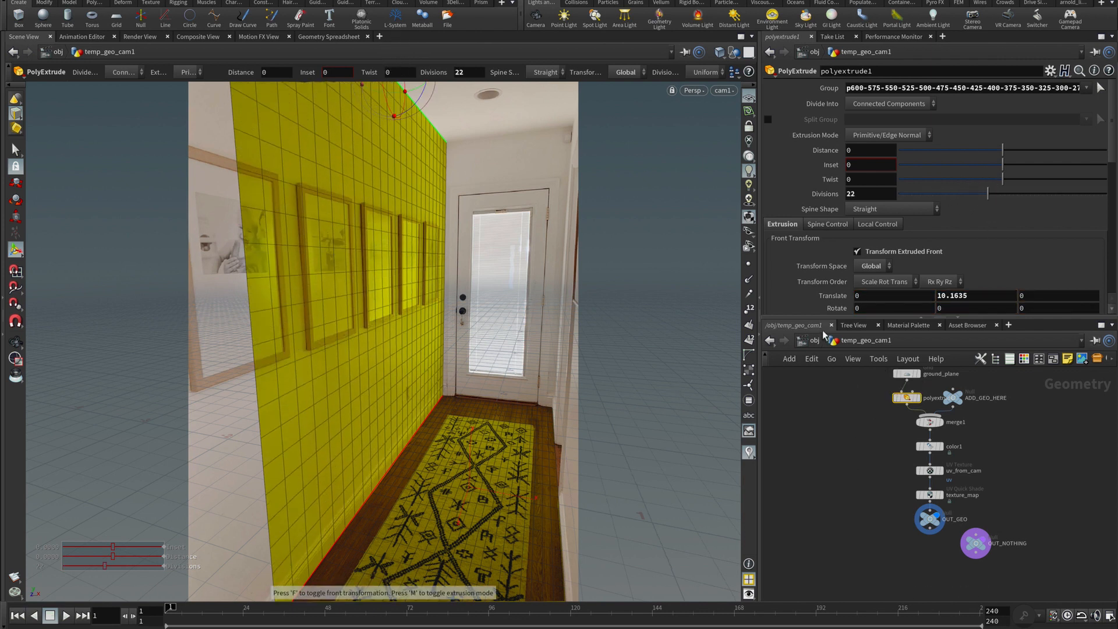
Return to the object level and turn off Colorize Projections on the fSpy loader
{"action": "key", "text": "u"}
{"action": "left_click_drag", "start_coordinate": [910, 470], "coordinate": [910, 469]}
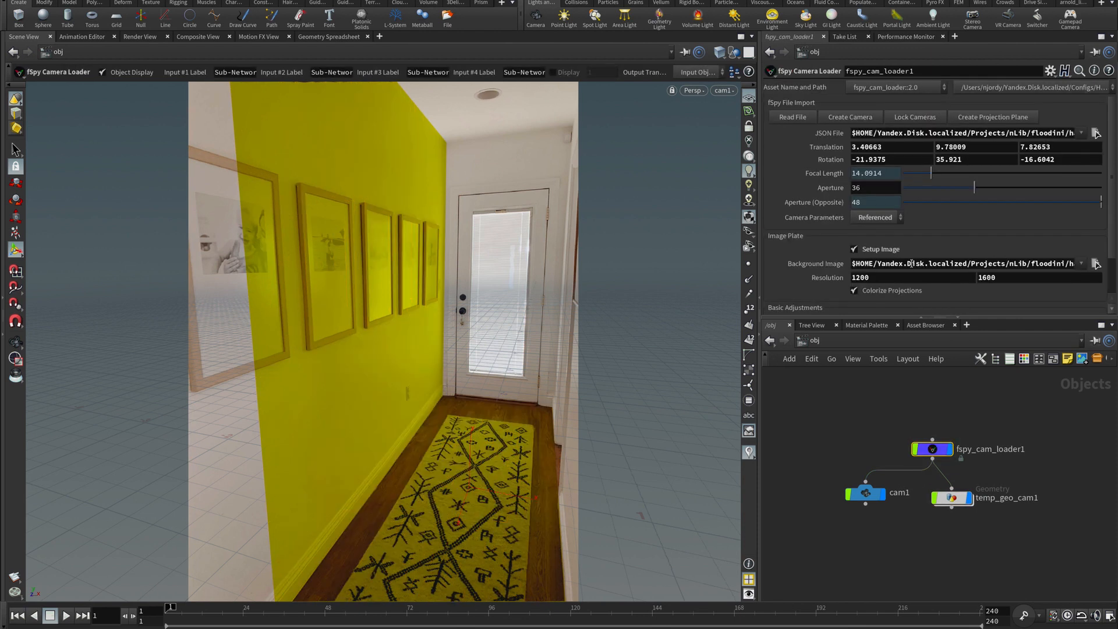
{"action": "left_click", "coordinate": [896, 289]}
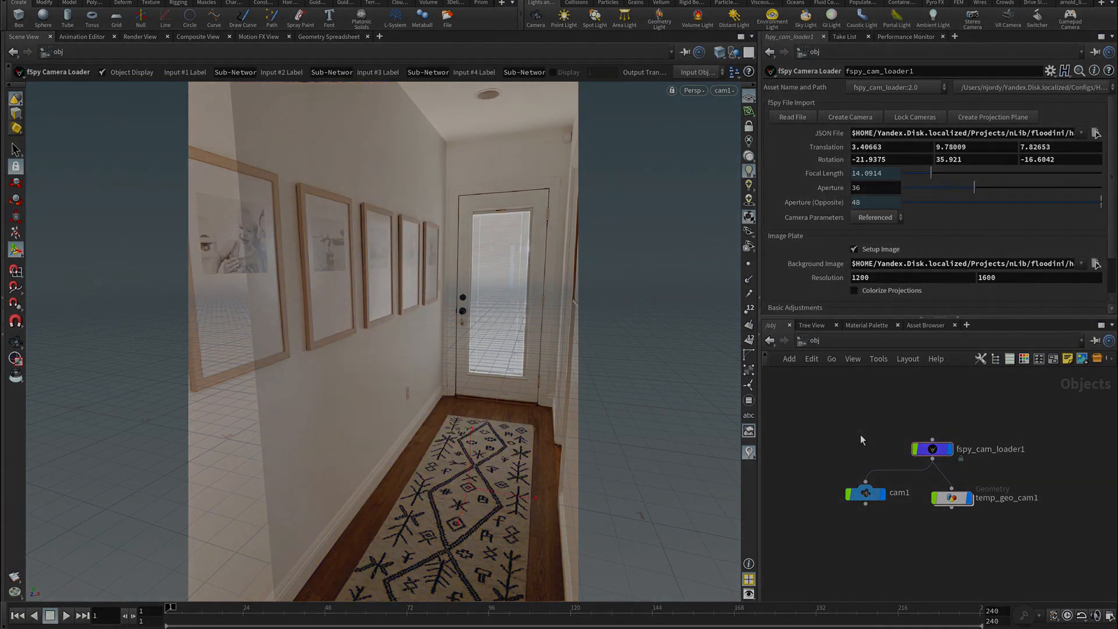
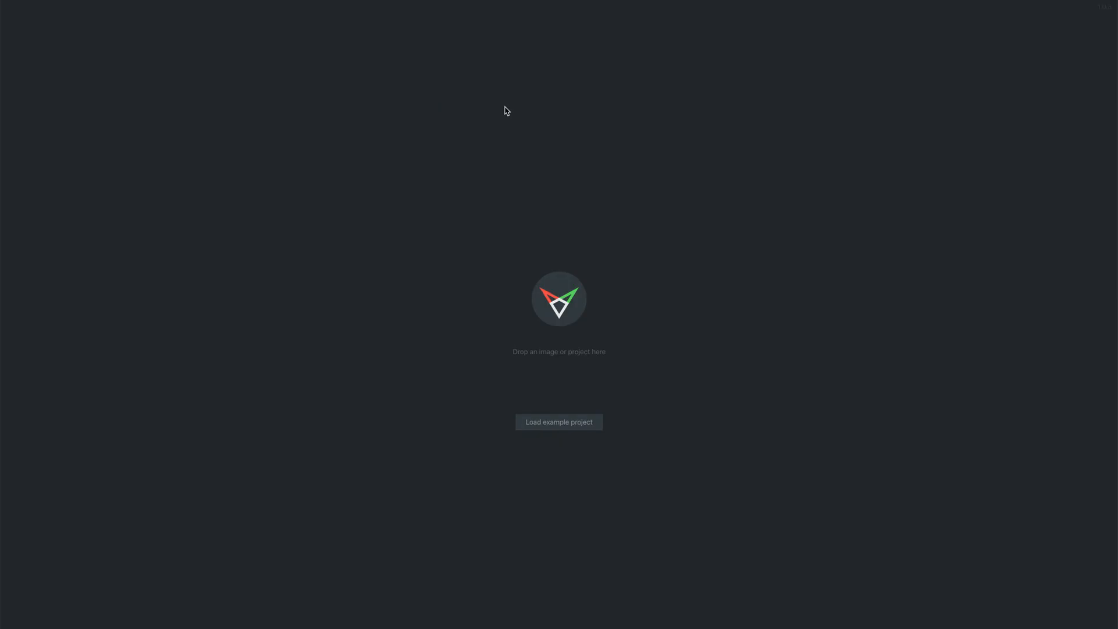
Open Blade-Runner-2049-BR-VFX-WALL-V003.jpg in fSpy and turn off image dimming
{"action": "key", "text": "super+o"}
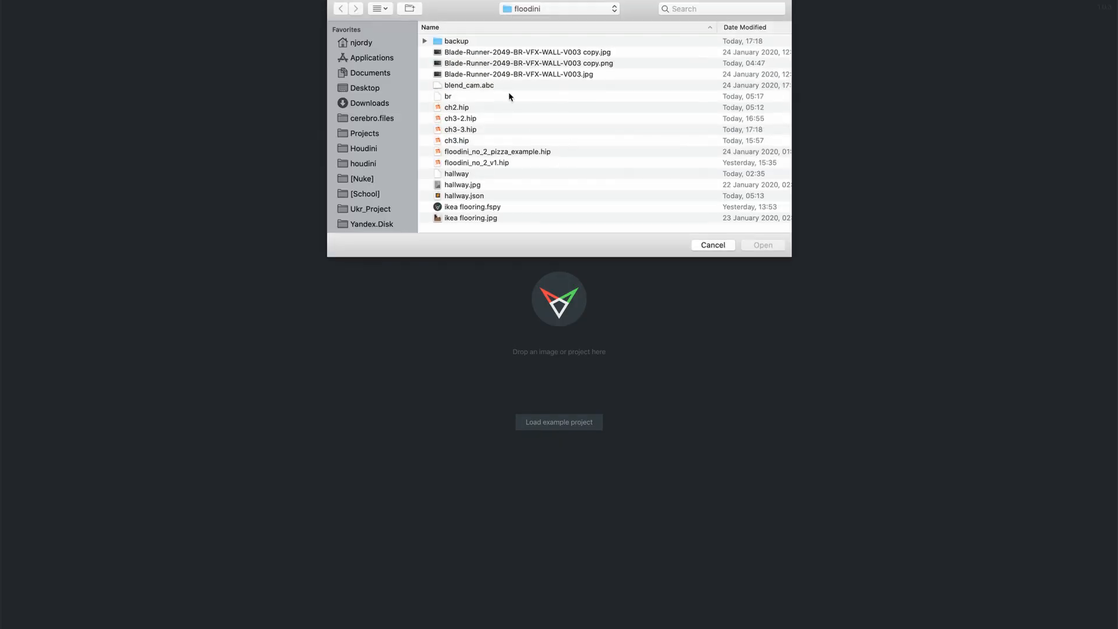
{"action": "double_click", "coordinate": [522, 75]}
{"action": "left_click", "coordinate": [137, 238]}
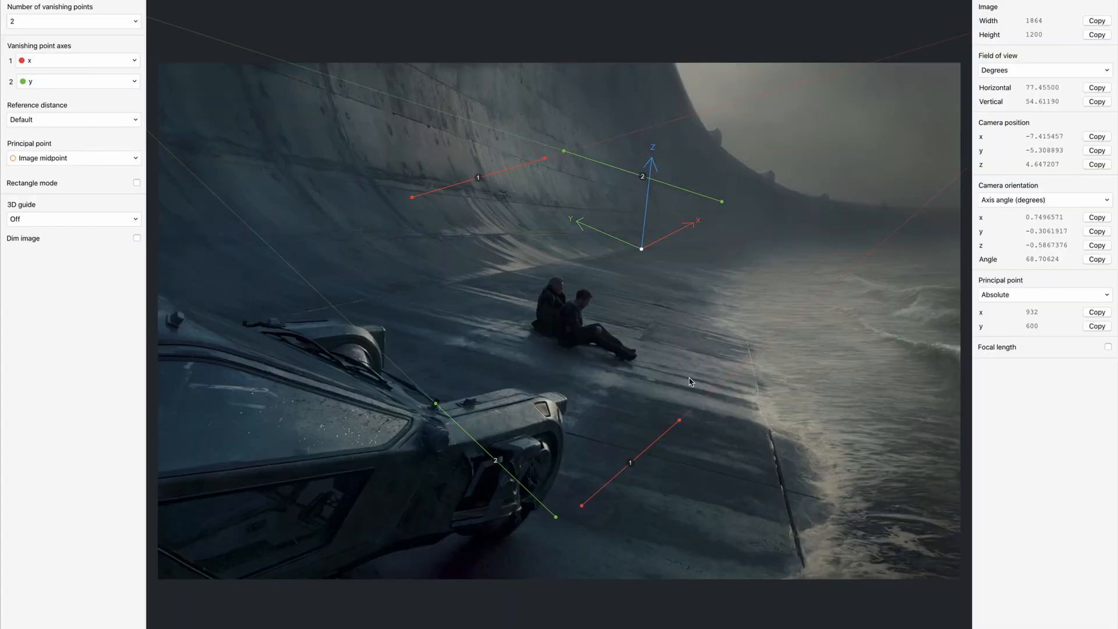
Align the two red vanishing lines with the ramp's water-side edge and the base of the curved wall, and place the origin on the ramp
{"action": "left_click_drag", "start_coordinate": [679, 421], "coordinate": [746, 342]}
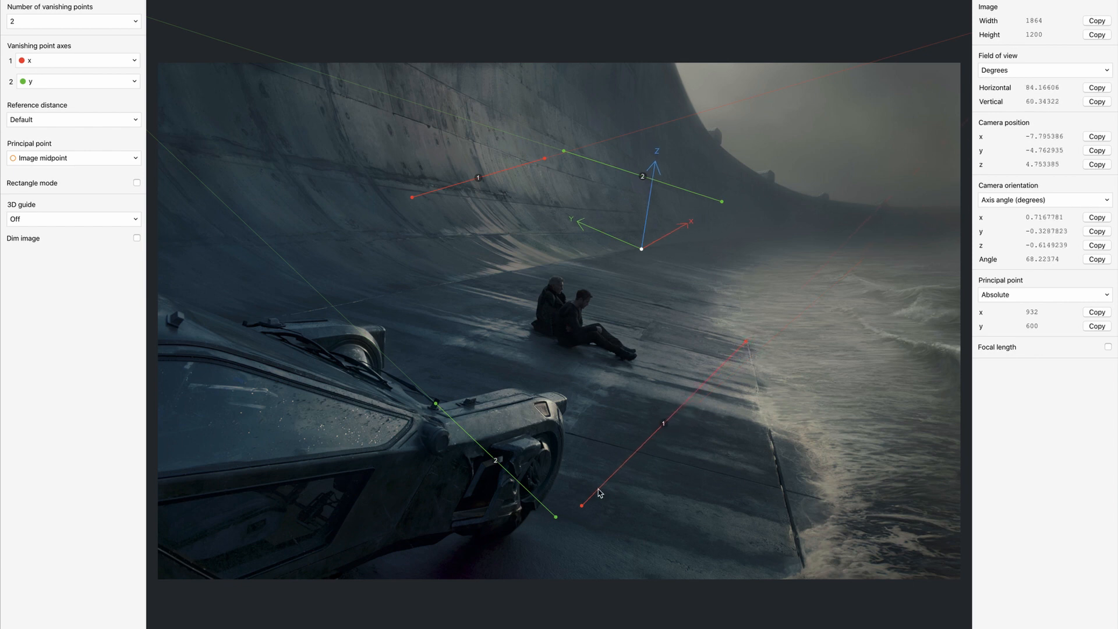
{"action": "left_click_drag", "start_coordinate": [582, 505], "coordinate": [799, 480]}
{"action": "left_click_drag", "start_coordinate": [747, 342], "coordinate": [780, 345], "text": "shift"}
{"action": "left_click_drag", "start_coordinate": [545, 158], "coordinate": [537, 274]}
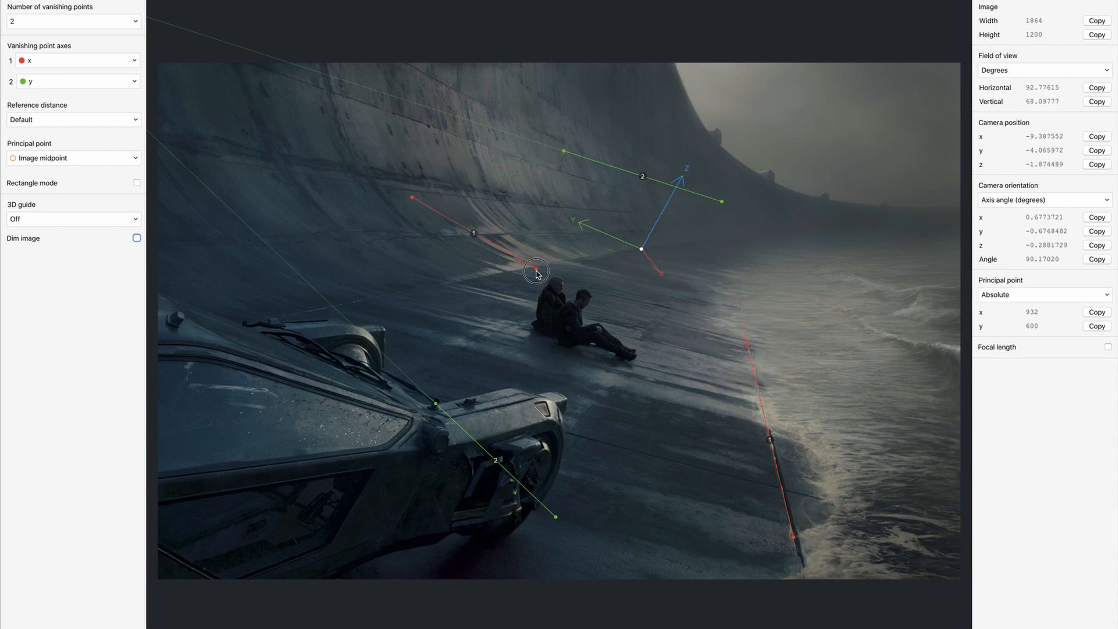
{"action": "left_click_drag", "start_coordinate": [413, 197], "coordinate": [342, 305]}
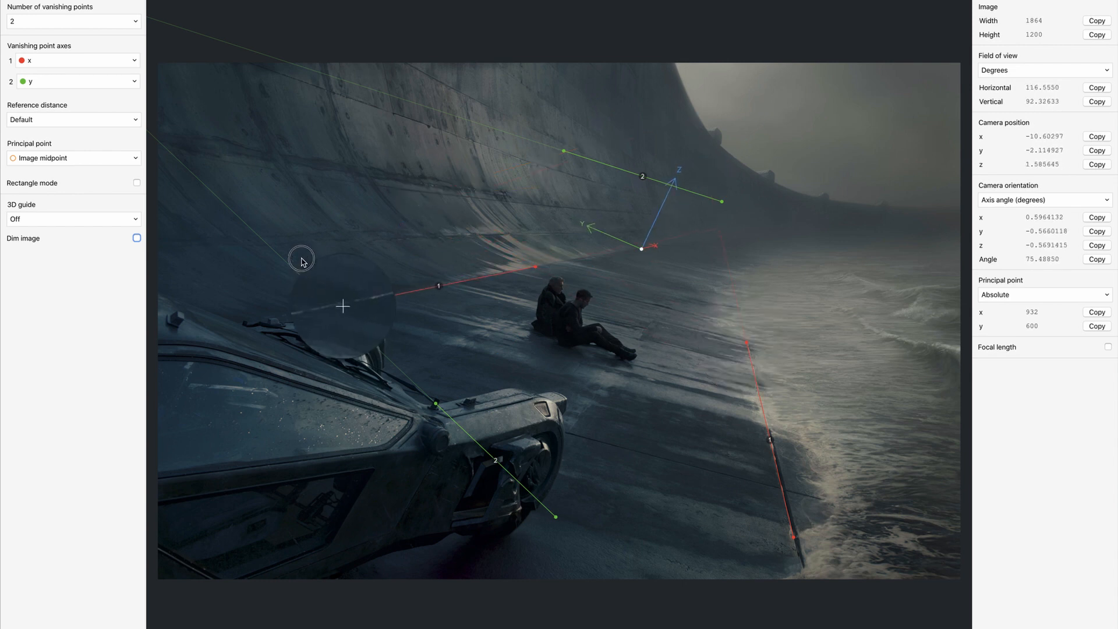
{"action": "left_click_drag", "start_coordinate": [541, 266], "coordinate": [537, 267]}
{"action": "left_click_drag", "start_coordinate": [642, 250], "coordinate": [653, 380]}
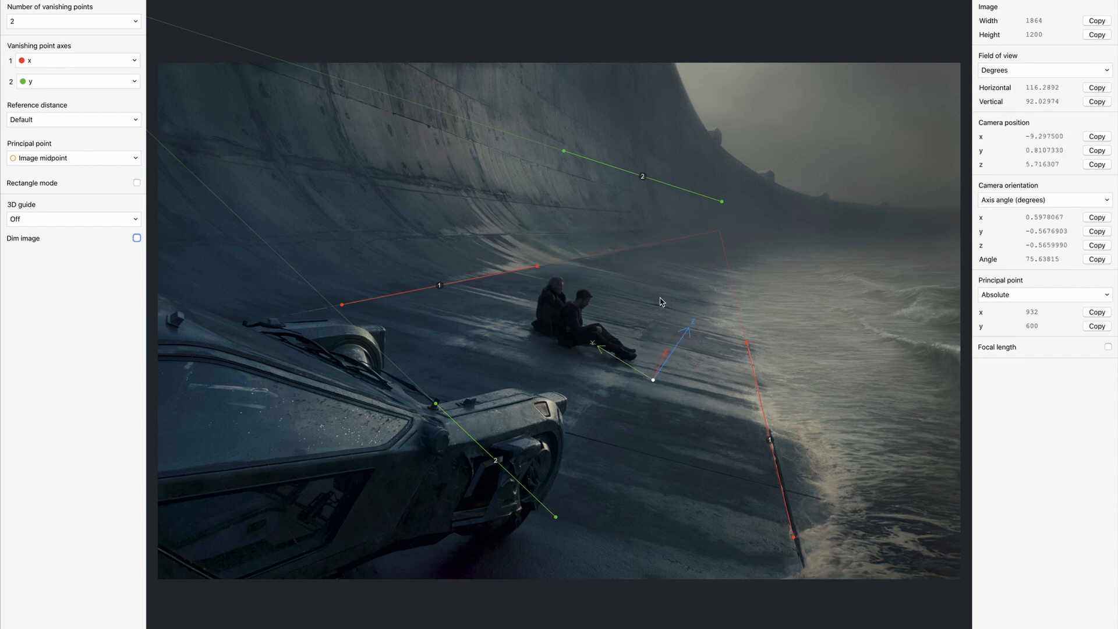
Align the two green vanishing lines with the ramp's cross seams, one behind the seated figures and one between the car and the water
{"action": "left_click_drag", "start_coordinate": [722, 218], "coordinate": [735, 338]}
{"action": "left_click_drag", "start_coordinate": [564, 151], "coordinate": [506, 296]}
{"action": "left_click_drag", "start_coordinate": [556, 518], "coordinate": [772, 506]}
{"action": "left_click_drag", "start_coordinate": [436, 404], "coordinate": [553, 443]}
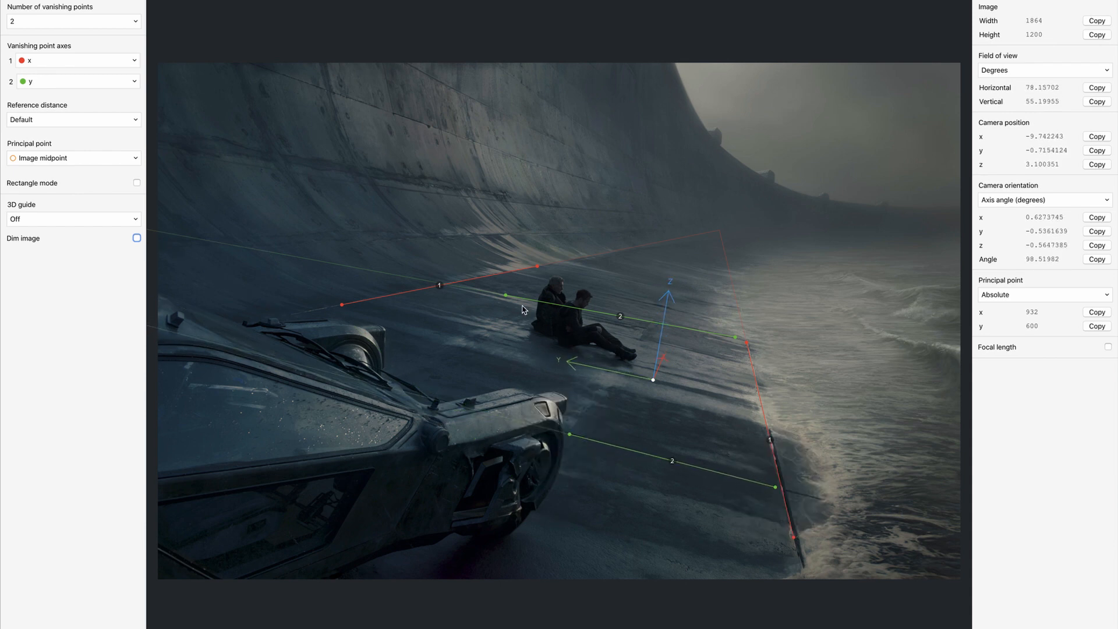
{"action": "left_click_drag", "start_coordinate": [504, 296], "coordinate": [563, 294]}
{"action": "left_click_drag", "start_coordinate": [736, 337], "coordinate": [703, 303]}
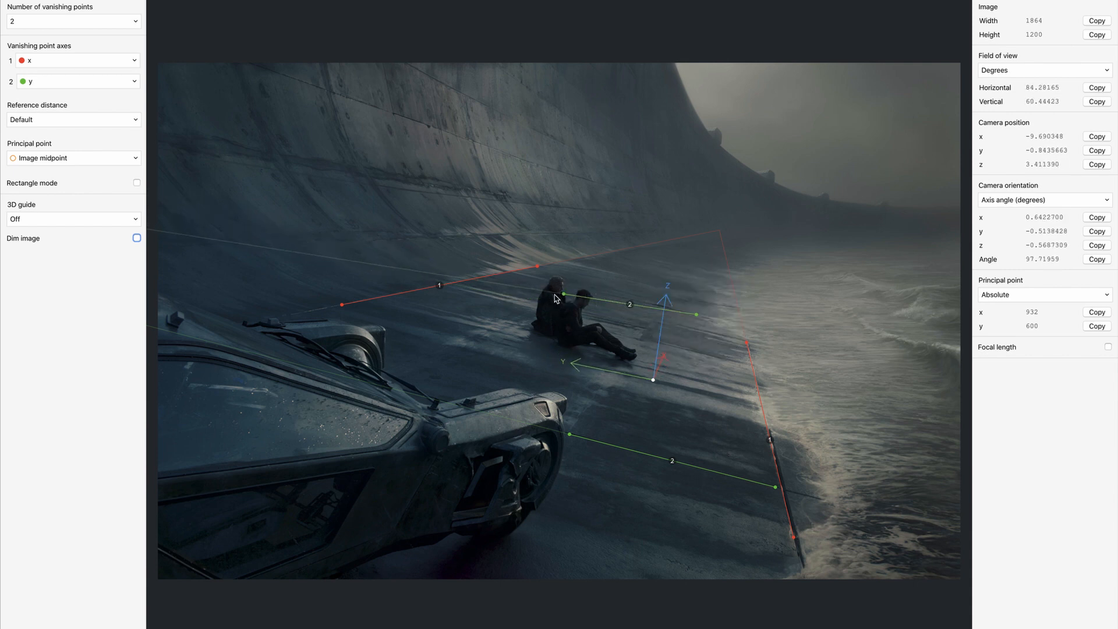
{"action": "left_click_drag", "start_coordinate": [555, 299], "coordinate": [562, 264]}
Set vanishing point axis 1 to -z and axis 2 to -x, and move the origin onto the ramp just below the seated figures
{"action": "left_click_drag", "start_coordinate": [653, 379], "coordinate": [632, 388]}
{"action": "left_click", "coordinate": [121, 62]}
{"action": "left_click", "coordinate": [44, 131]}
{"action": "left_click", "coordinate": [82, 82]}
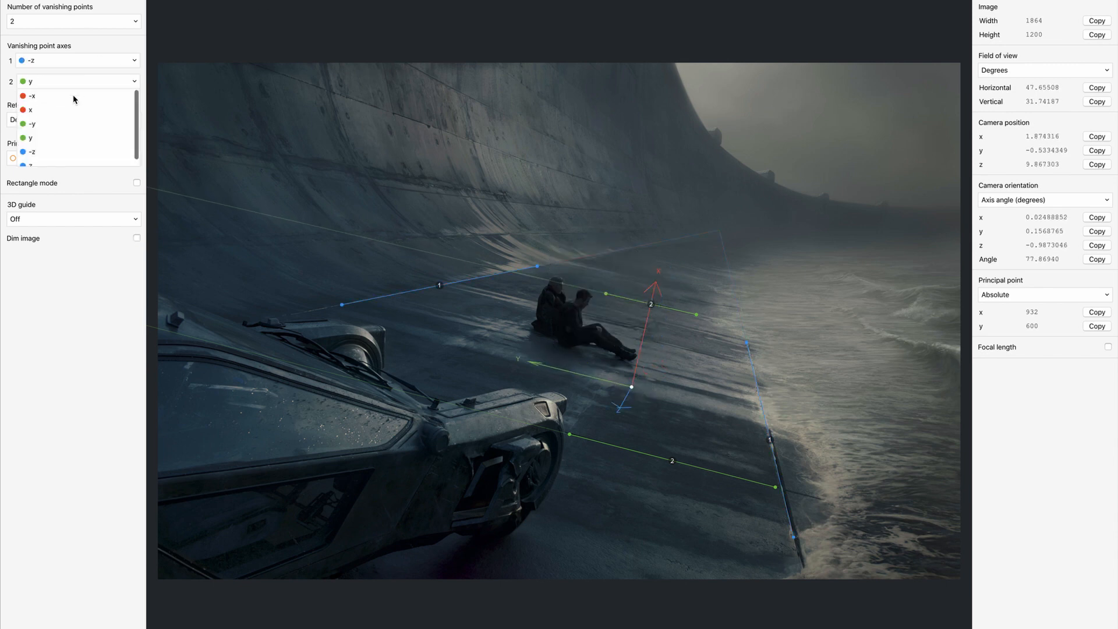
{"action": "left_click", "coordinate": [69, 97]}
{"action": "left_click_drag", "start_coordinate": [602, 360], "coordinate": [586, 358]}
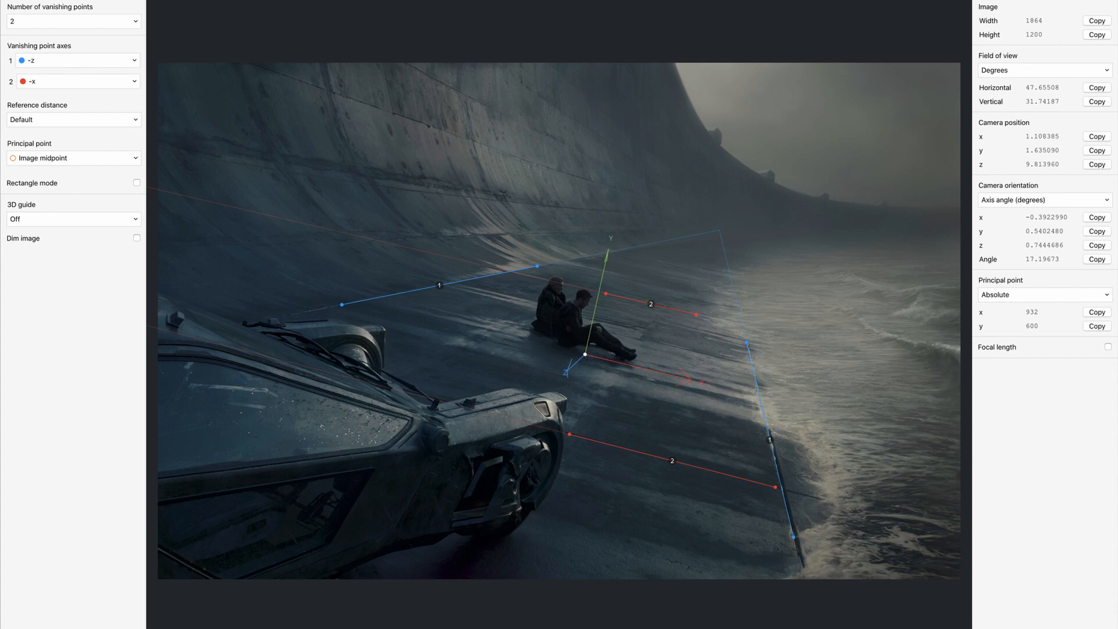
Export the camera parameters as blade_runner.json in the floodini folder
{"action": "left_click", "coordinate": [60, 0]}
{"action": "mouse_move", "coordinate": [111, 89]}
{"action": "left_click", "coordinate": [215, 91]}
{"action": "type", "text": "blade_runner.json"}
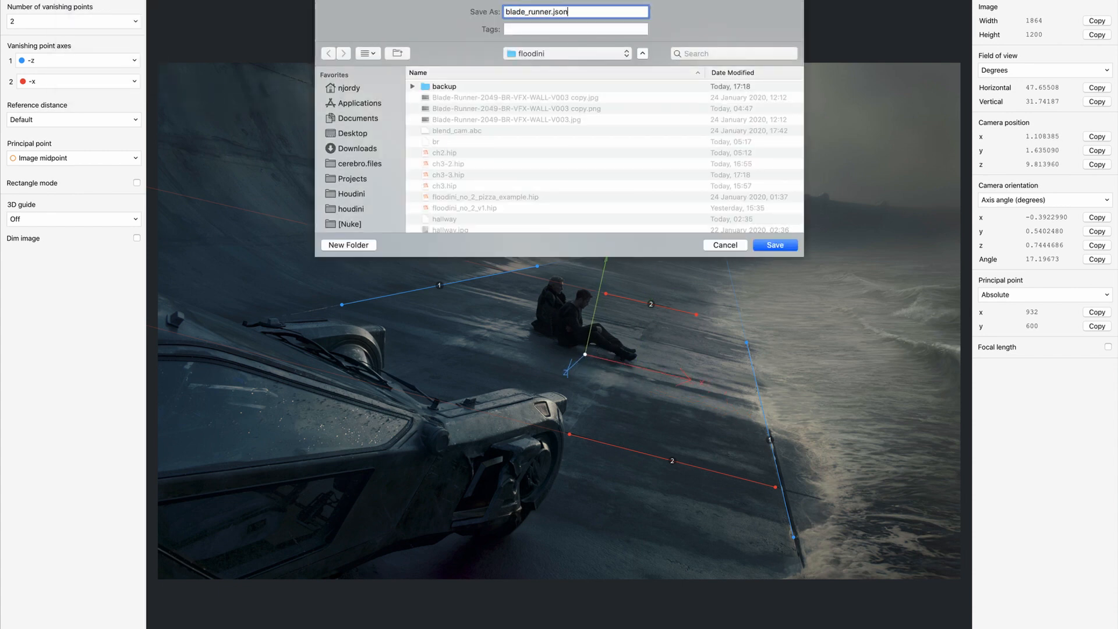
{"action": "key", "text": "Return"}
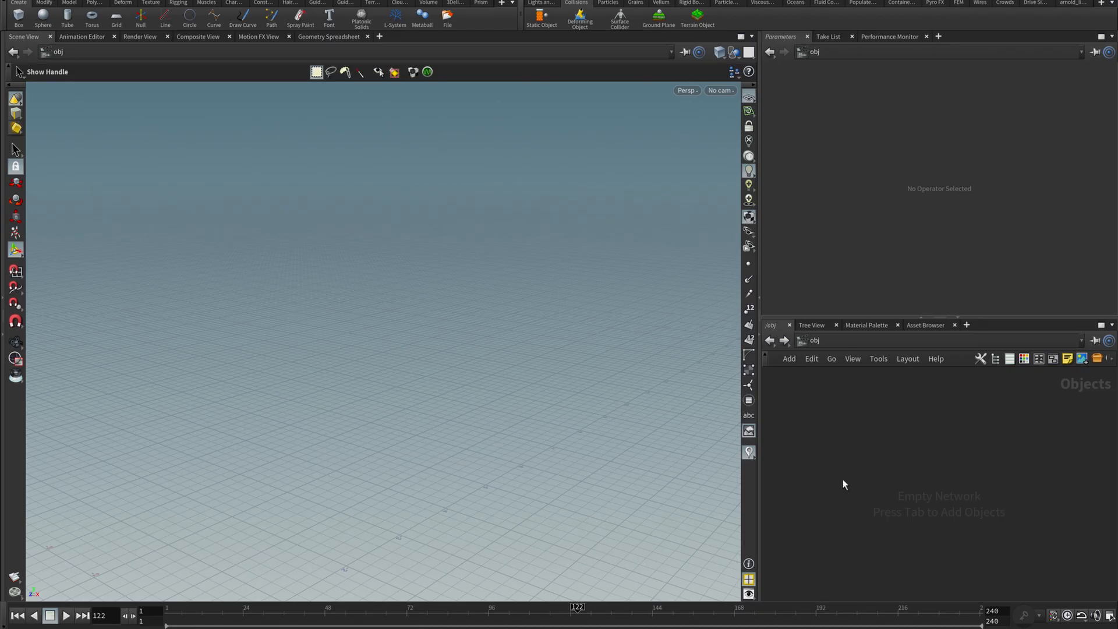
Switch to Houdini and add an fSpy Camera Loader node to the empty object network
{"action": "key", "text": "Tab"}
{"action": "type", "text": "fsp"}
{"action": "key", "text": "Return"}
{"action": "left_click", "coordinate": [889, 481]}
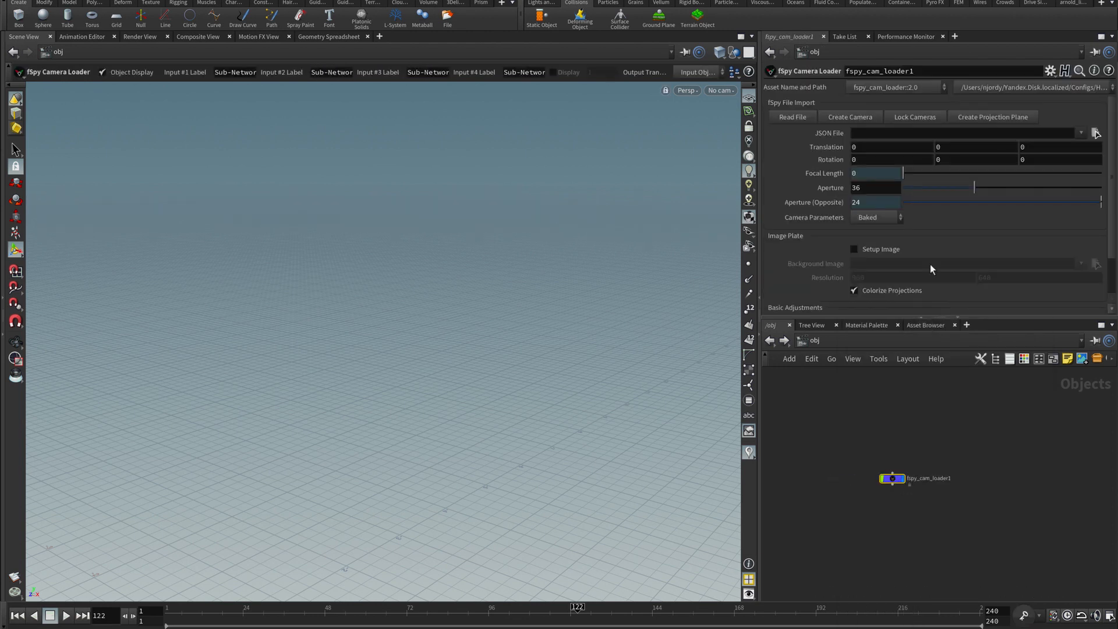
Load $HIP/blade_runner.json into the fSpy Camera Loader with image setup enabled, using the FX-WALL-V003.jpg still as background, and read the file
{"action": "left_click", "coordinate": [1080, 133]}
{"action": "left_click", "coordinate": [1073, 148]}
{"action": "left_click", "coordinate": [891, 248]}
{"action": "left_click", "coordinate": [1081, 264]}
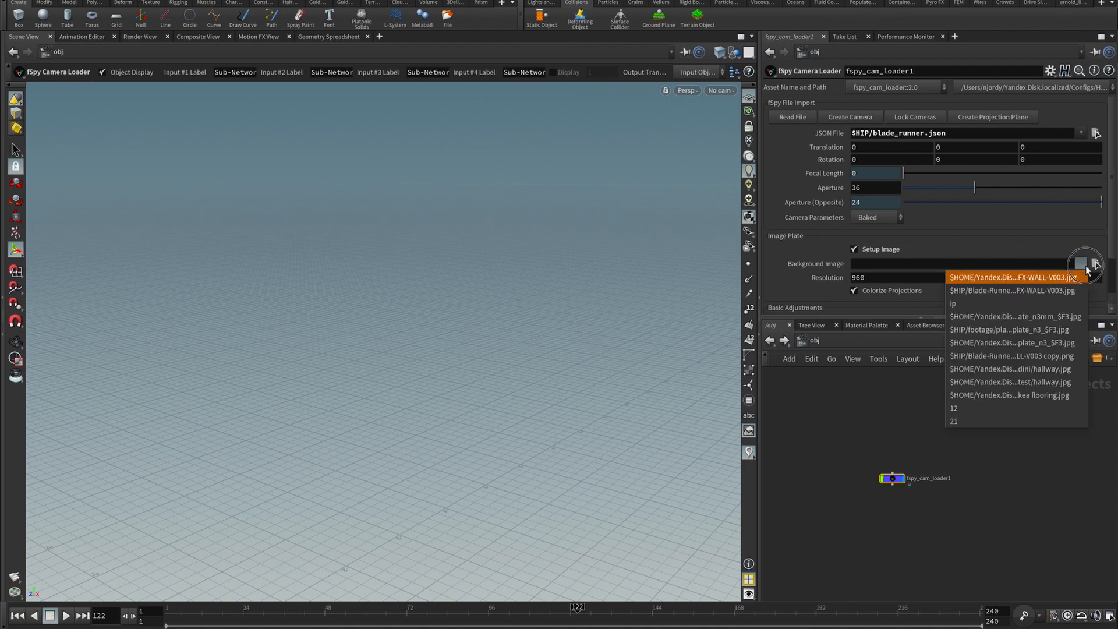
{"action": "left_click", "coordinate": [1076, 278]}
{"action": "left_click", "coordinate": [803, 118]}
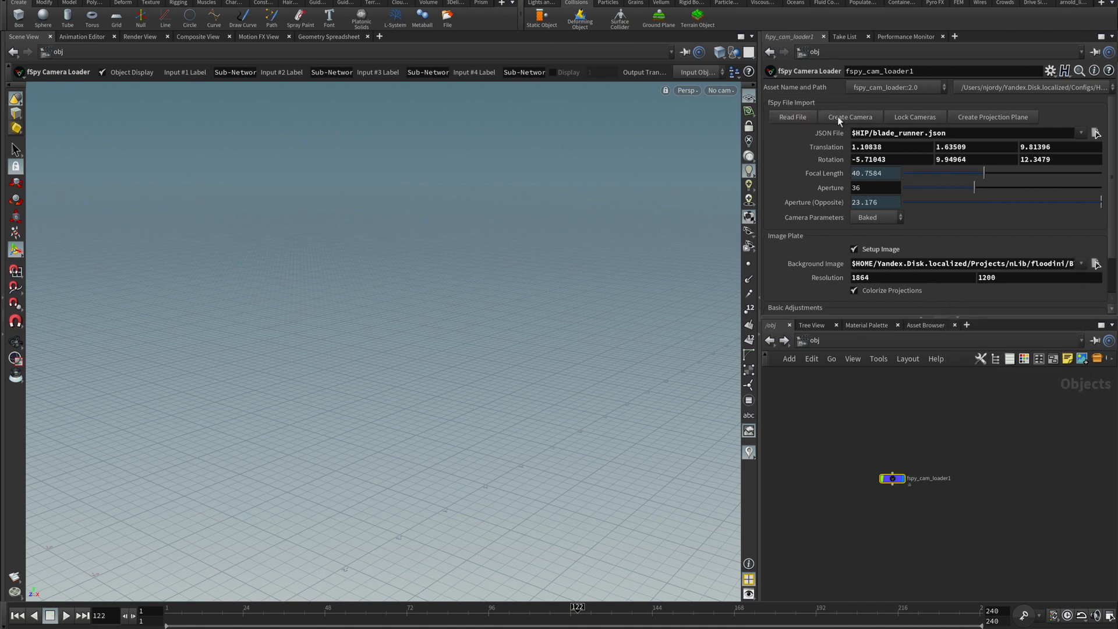
Create the camera and projection plane from the loader, look through cam1, and check the projection from a free perspective view
{"action": "left_click", "coordinate": [850, 117]}
{"action": "left_click", "coordinate": [998, 117]}
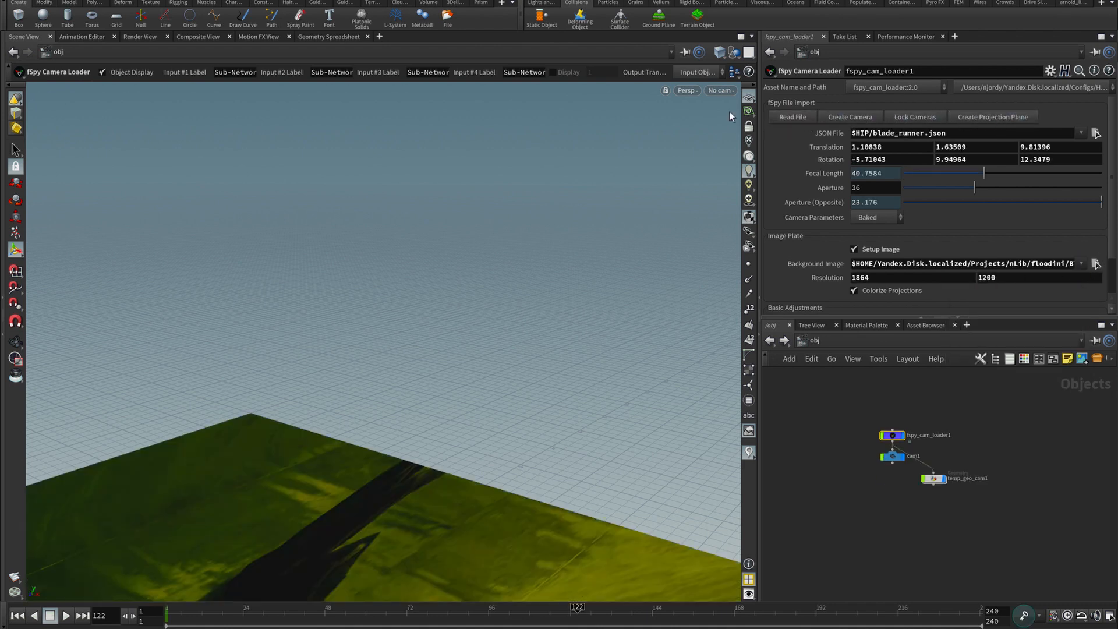
{"action": "left_click", "coordinate": [717, 91]}
{"action": "left_click", "coordinate": [731, 153]}
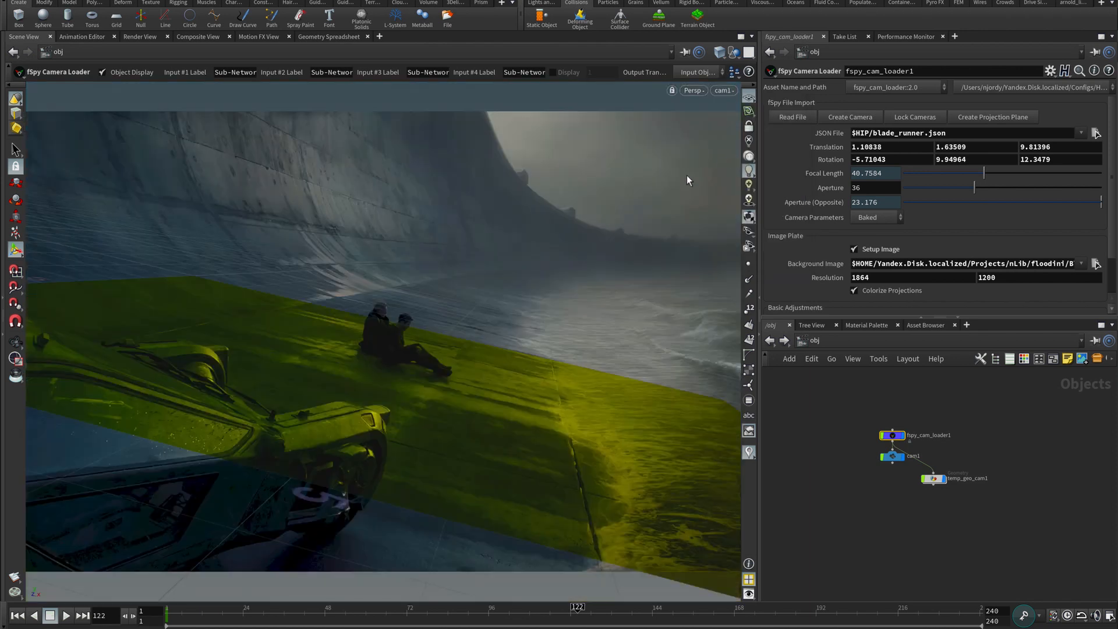
{"action": "left_click_drag", "start_coordinate": [506, 387], "coordinate": [391, 377], "text": "alt"}
{"action": "key", "text": "space+h"}
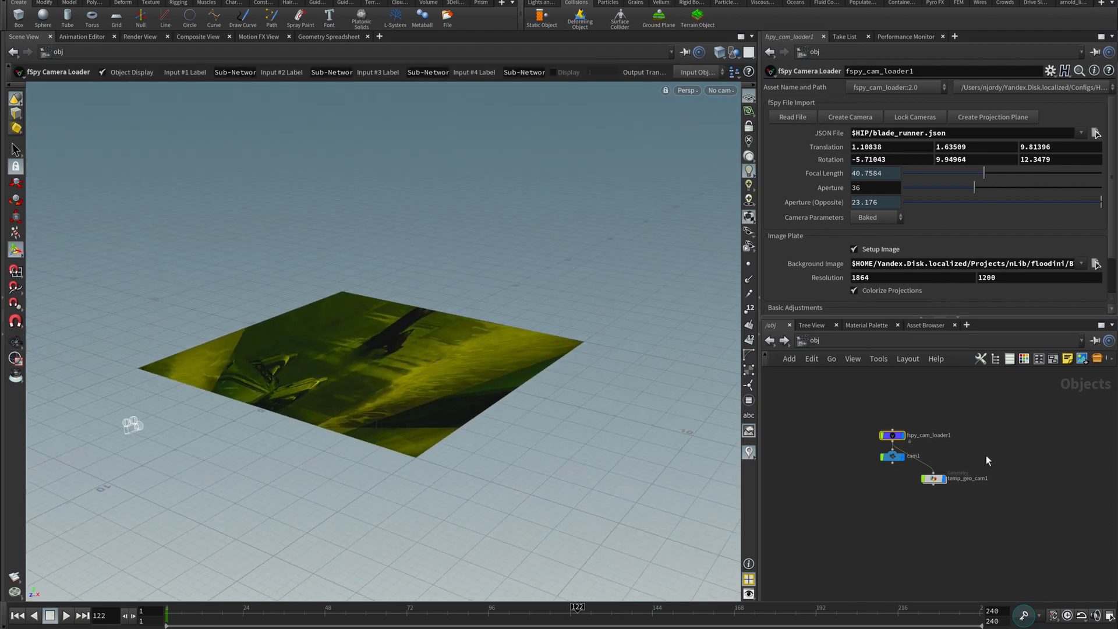
Add a Grid object to the object network, placed beside the camera loader nodes
{"action": "key", "text": "Tab"}
{"action": "type", "text": "grid"}
{"action": "key", "text": "Return"}
{"action": "left_click", "coordinate": [1015, 452]}
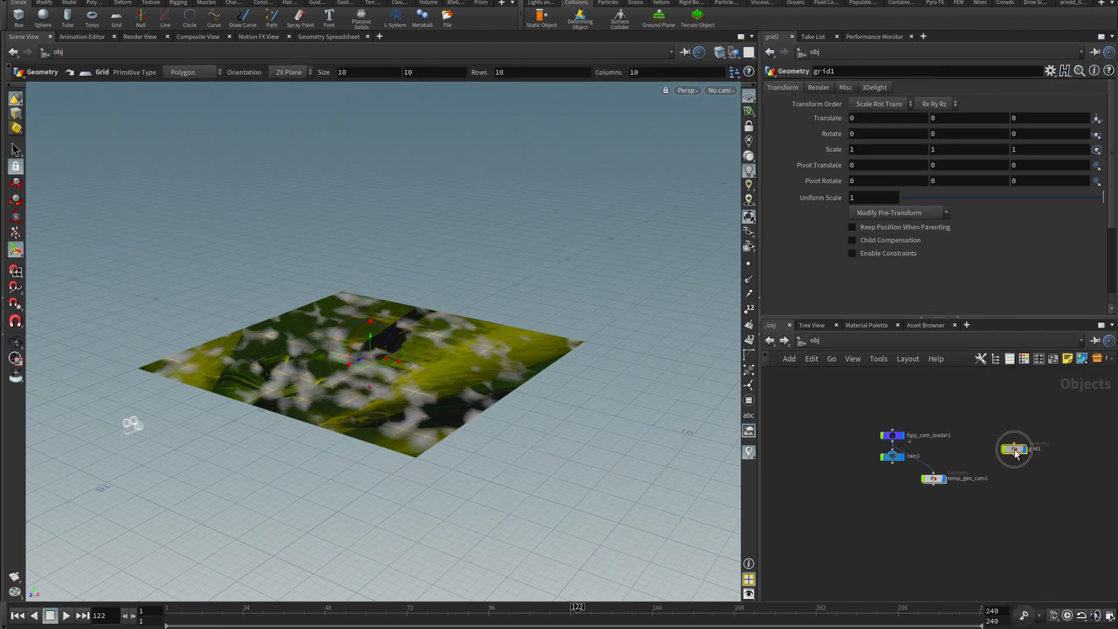
Colour the grid cyan with a displayed Color node whose red is 0.072, and return to the object level
{"action": "double_click", "coordinate": [1014, 451]}
{"action": "key", "text": "Tab"}
{"action": "key", "text": "Escape"}
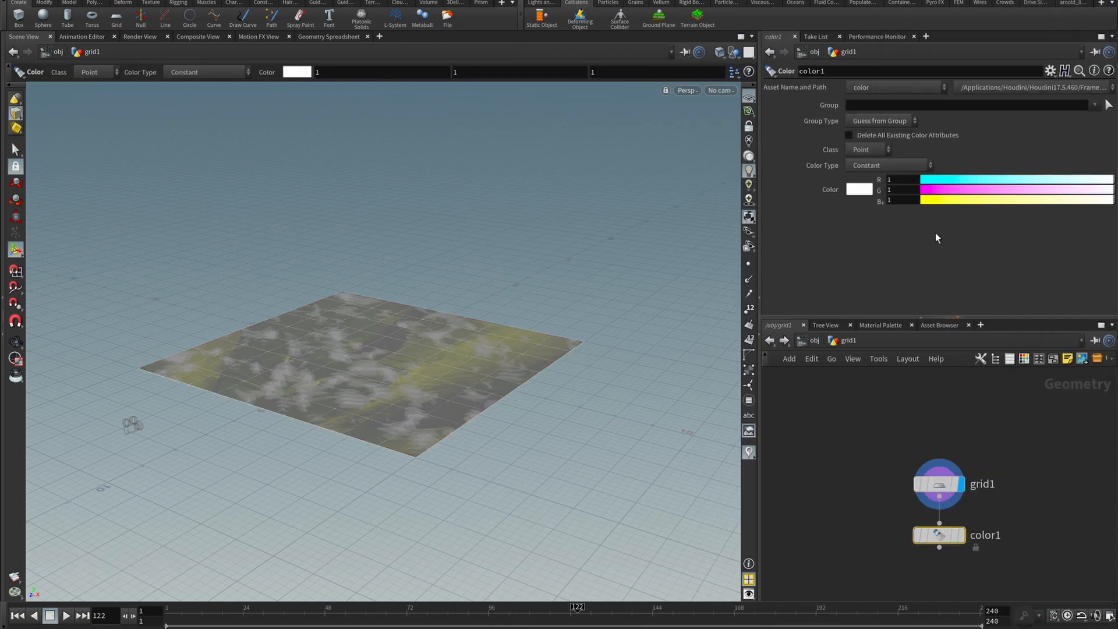
{"action": "left_click", "coordinate": [936, 182]}
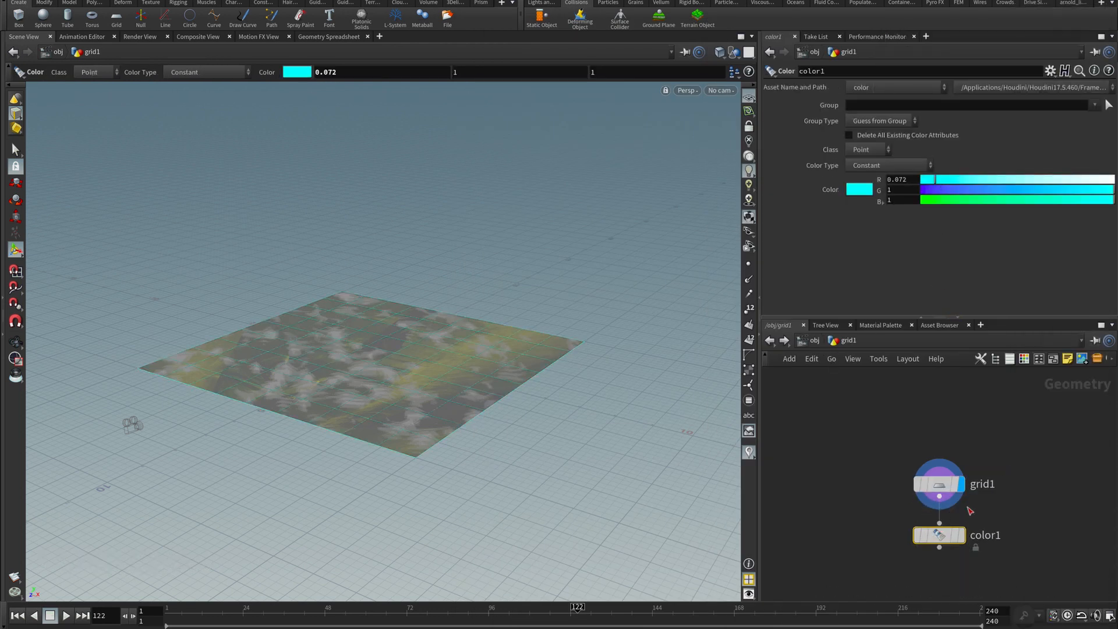
{"action": "left_click", "coordinate": [961, 535]}
{"action": "left_click", "coordinate": [813, 341]}
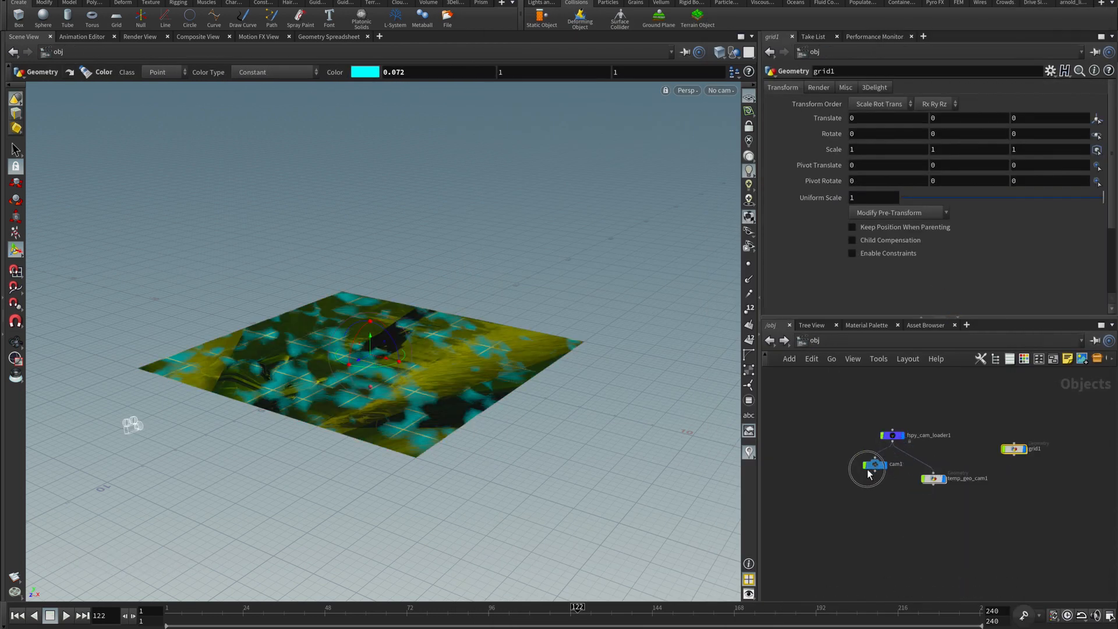
Add a Null above fspy_cam_loader1, parent the loader to it, and return to the cam1 view
{"action": "left_click_drag", "start_coordinate": [867, 473], "coordinate": [859, 477]}
{"action": "key", "text": "Tab"}
{"action": "type", "text": "nul"}
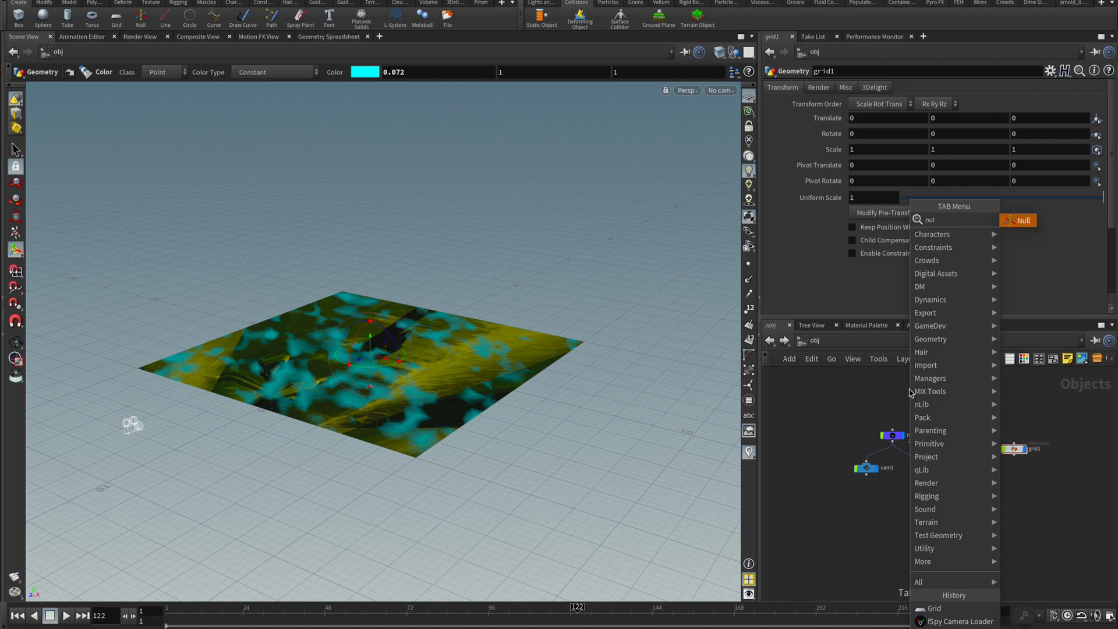
{"action": "key", "text": "Return"}
{"action": "left_click", "coordinate": [897, 391]}
{"action": "left_click", "coordinate": [895, 410]}
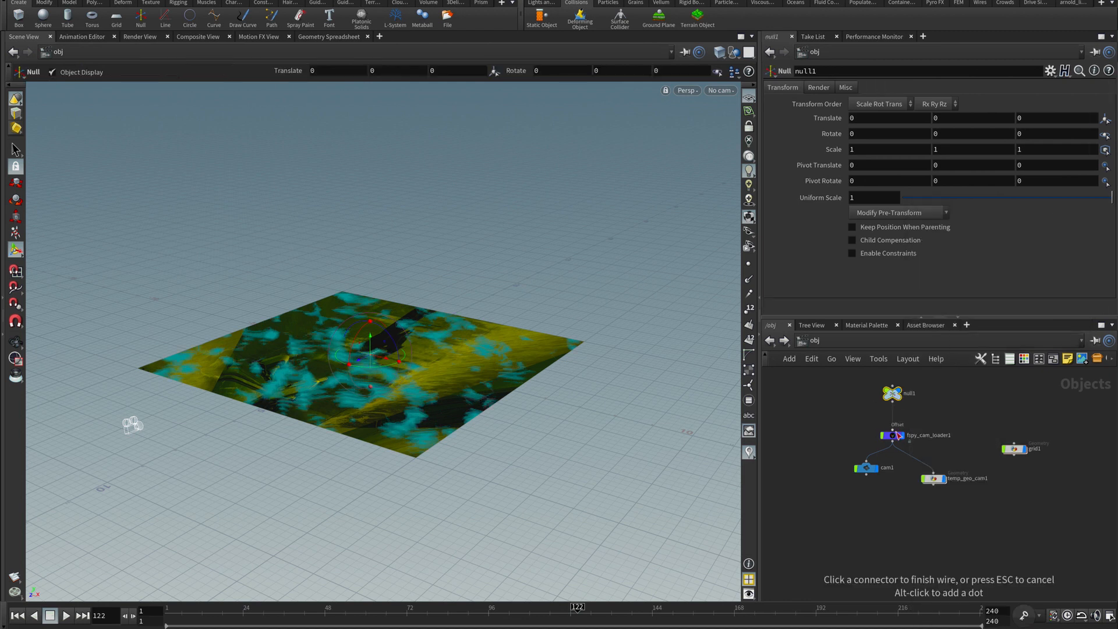
{"action": "left_click", "coordinate": [897, 433]}
{"action": "key", "text": "ctrl+backslash"}
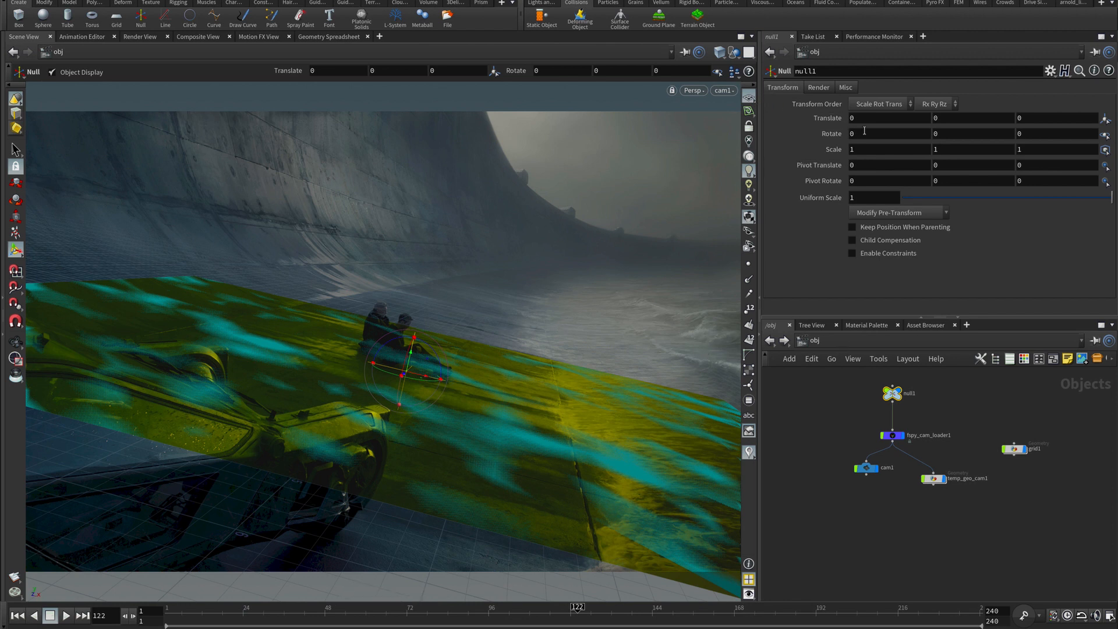
Try rotating the null to -5 degrees about Y, and reset that rotation to 0
{"action": "double_click", "coordinate": [954, 133]}
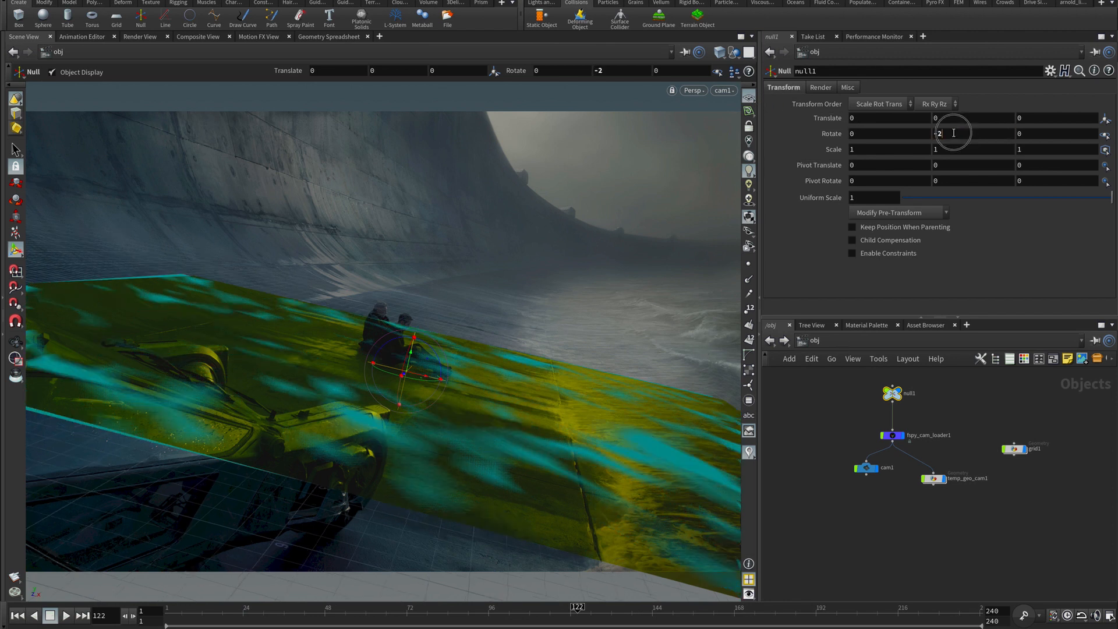
{"action": "type", "text": "-5"}
{"action": "key", "text": "Return"}
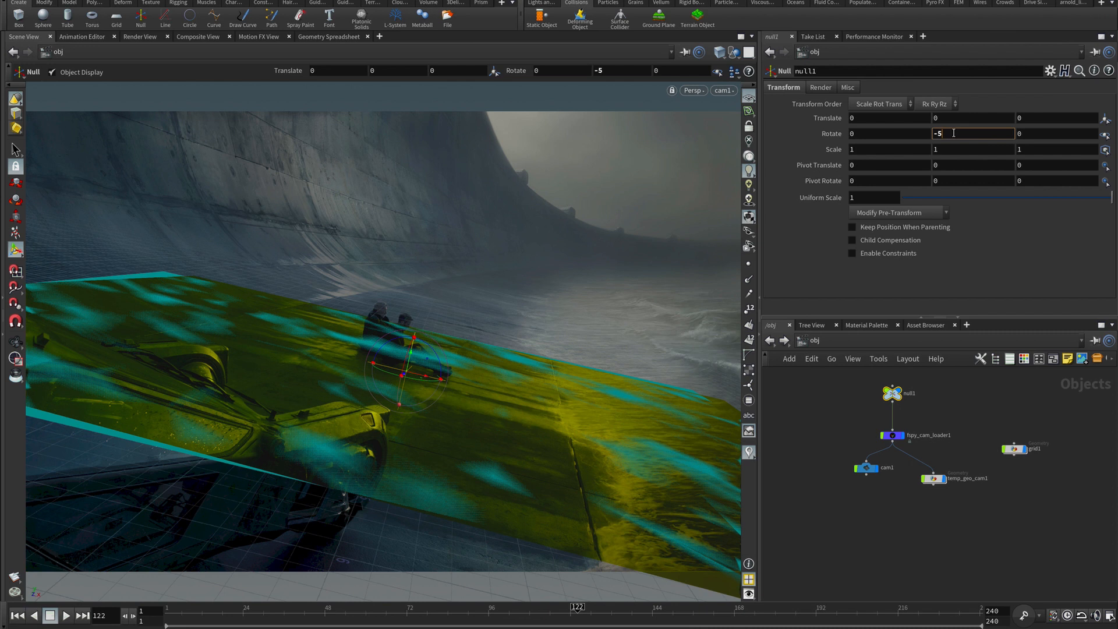
{"action": "type", "text": "0"}
Set the null's Z rotation to -12 degrees to level the cyan grid with the water
{"action": "key", "text": "Tab"}
{"action": "type", "text": "-"}
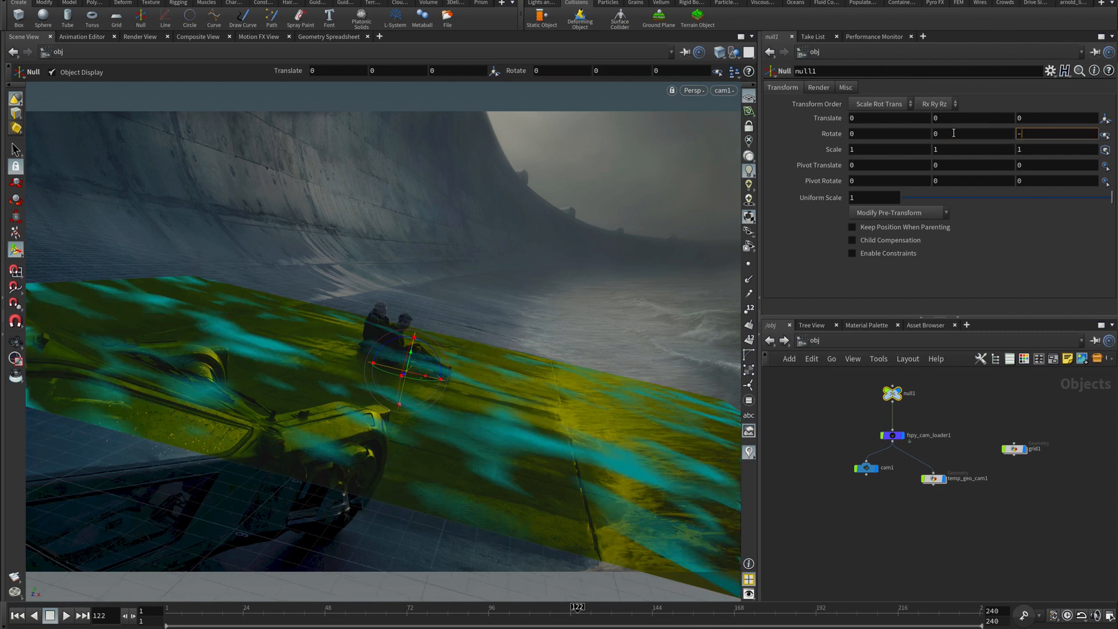
{"action": "type", "text": "4"}
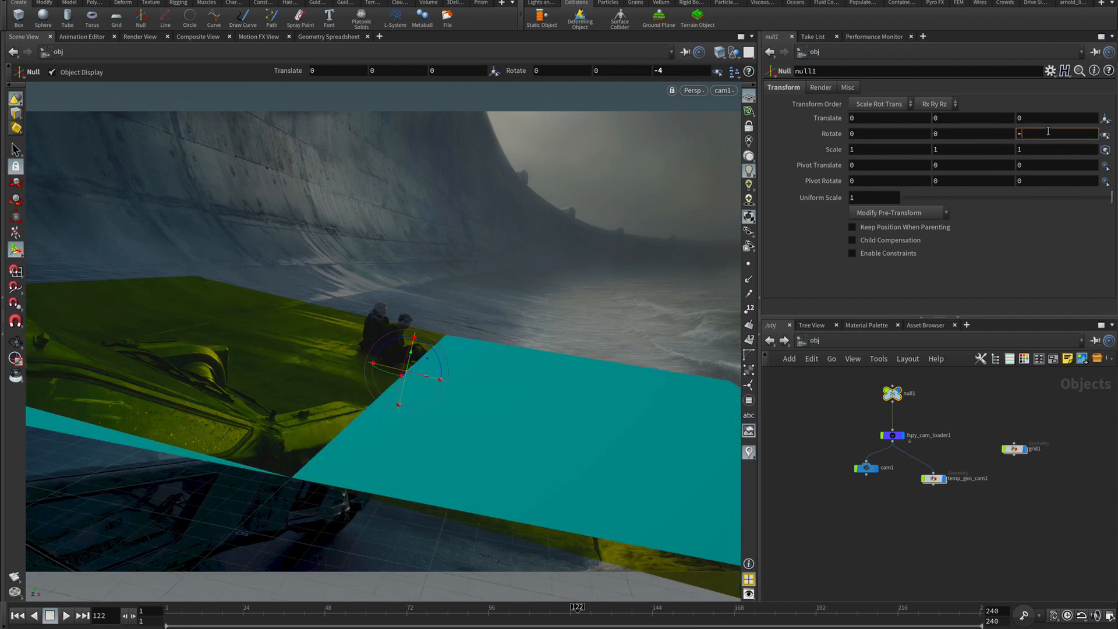
{"action": "type", "text": "9"}
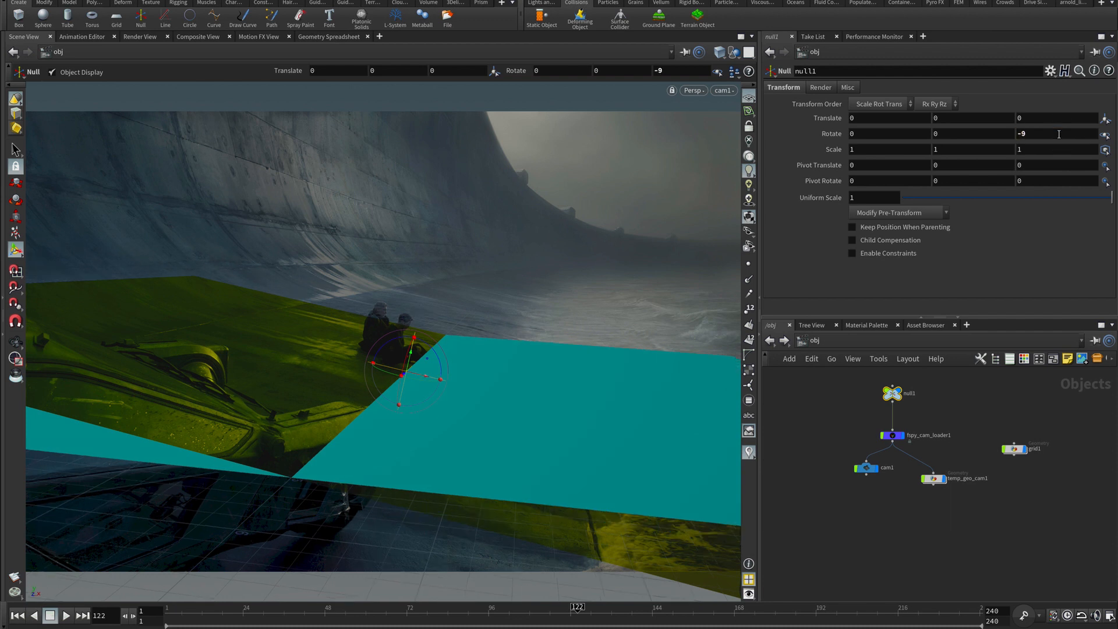
{"action": "key", "text": "Return"}
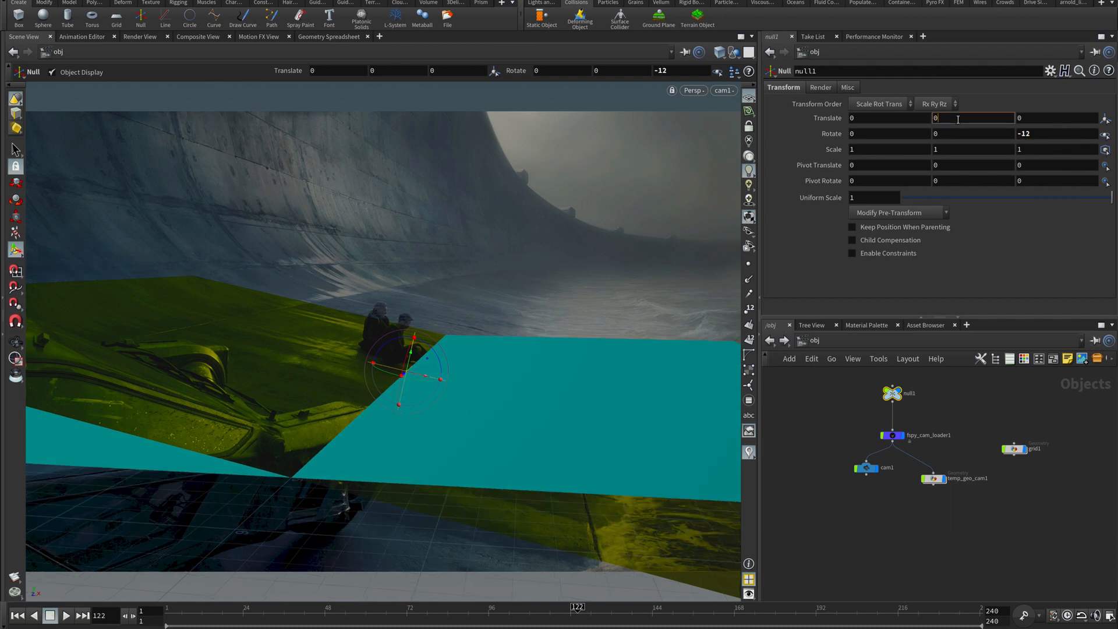
Raise the null's Y translation in small increments to 0.42 so the cyan grid meets the ramp at the waterline
{"action": "type", "text": ".2"}
{"action": "key", "text": "Return"}
{"action": "left_click", "coordinate": [958, 120]}
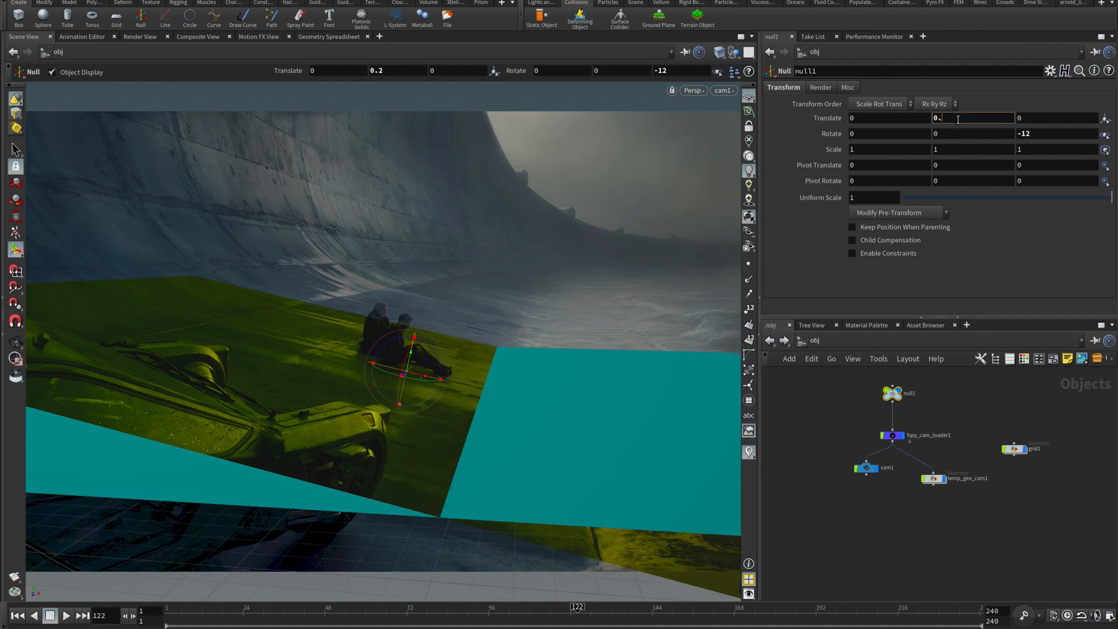
{"action": "type", "text": "3"}
{"action": "key", "text": "Return"}
{"action": "key", "text": "Return"}
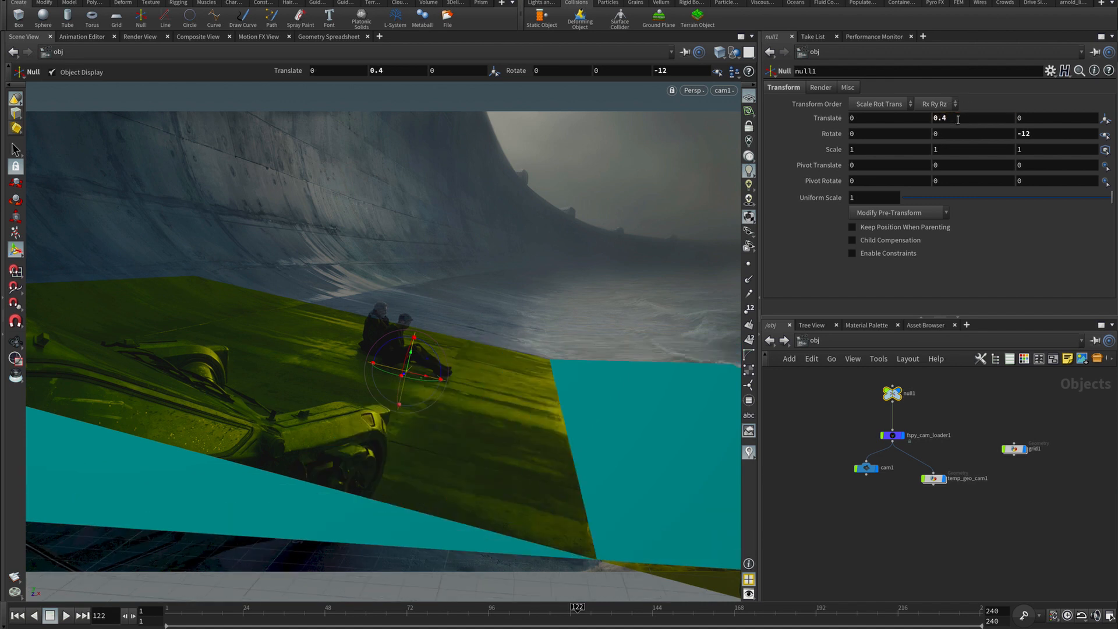
{"action": "type", "text": "2"}
{"action": "key", "text": "Return"}
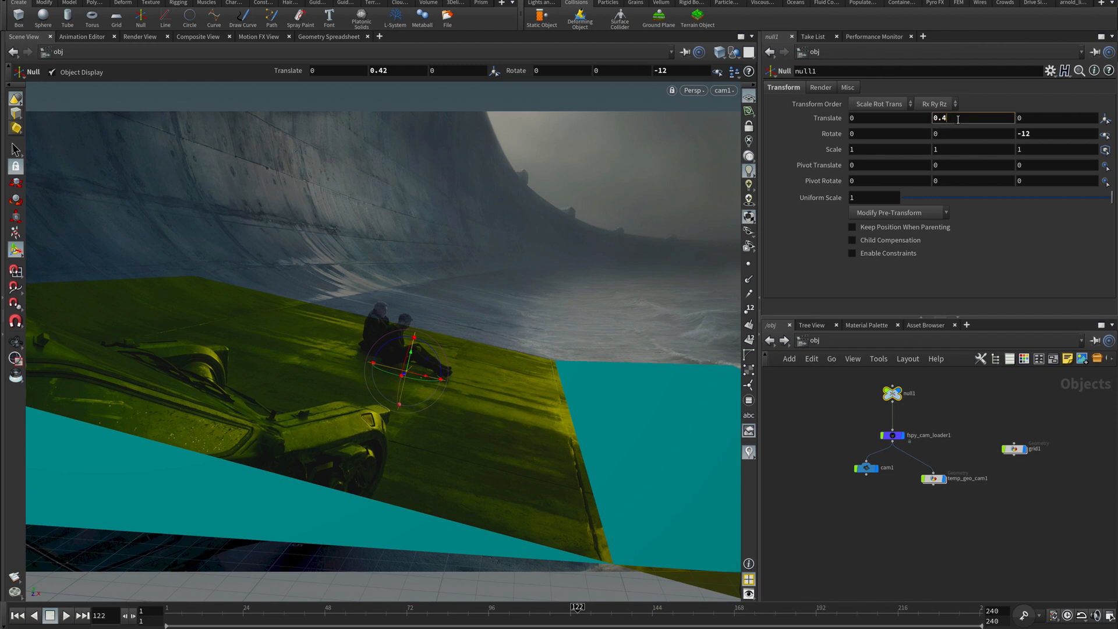
{"action": "key", "text": "Return"}
Delete the cyan reference grid, inspect the projected ramp plane from other angles, and restore the cam1 view
{"action": "left_click_drag", "start_coordinate": [977, 422], "coordinate": [1030, 460]}
{"action": "key", "text": "Delete"}
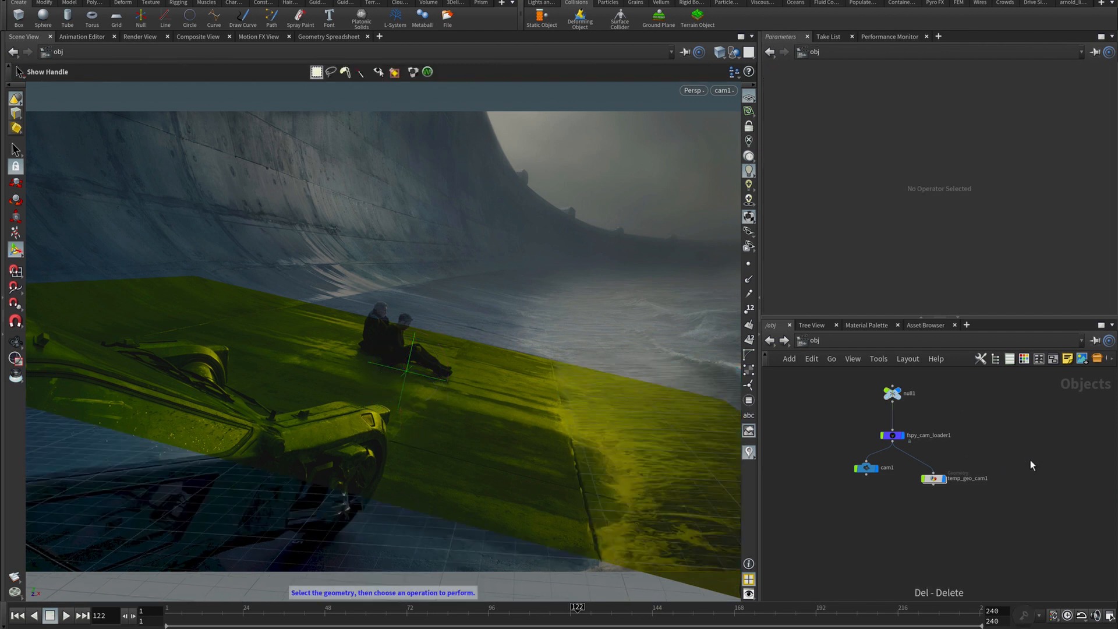
{"action": "left_click_drag", "start_coordinate": [524, 392], "coordinate": [473, 392], "text": "alt"}
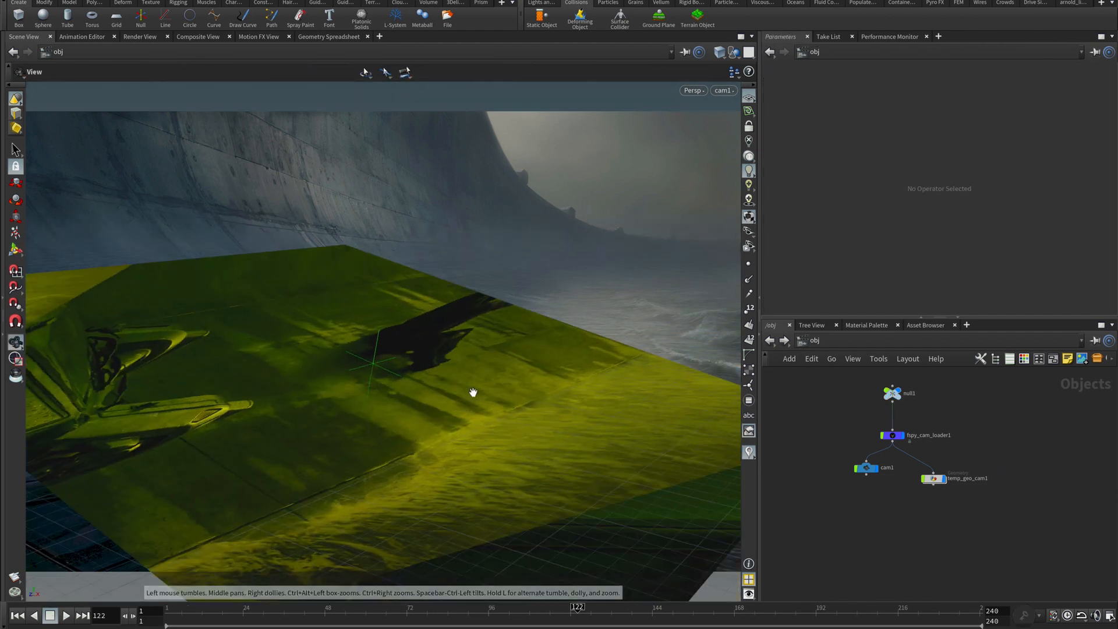
{"action": "scroll", "coordinate": [472, 392], "scroll_direction": "down", "scroll_amount": 5}
{"action": "middle_click_drag", "start_coordinate": [599, 240], "coordinate": [669, 198], "text": "alt"}
{"action": "mouse_move", "coordinate": [566, 250]}
{"action": "left_mouse_down", "text": "alt"}
{"action": "mouse_move", "coordinate": [629, 252]}
{"action": "mouse_move", "coordinate": [558, 271]}
{"action": "left_mouse_up", "text": "alt"}
{"action": "key", "text": "shift+z"}
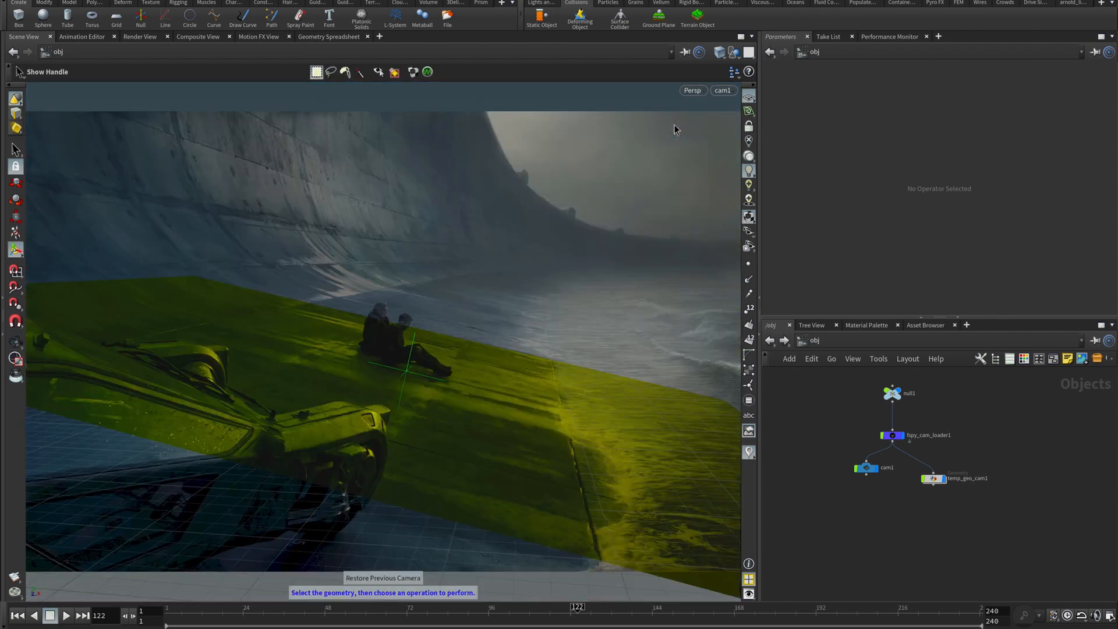
Inside temp_geo_cam1, resize ground_plane to about 4.57 by 11.09 and move its centre to about -0.35, 0, -13.02 behind the seated figures
{"action": "left_click_drag", "start_coordinate": [993, 464], "coordinate": [898, 525]}
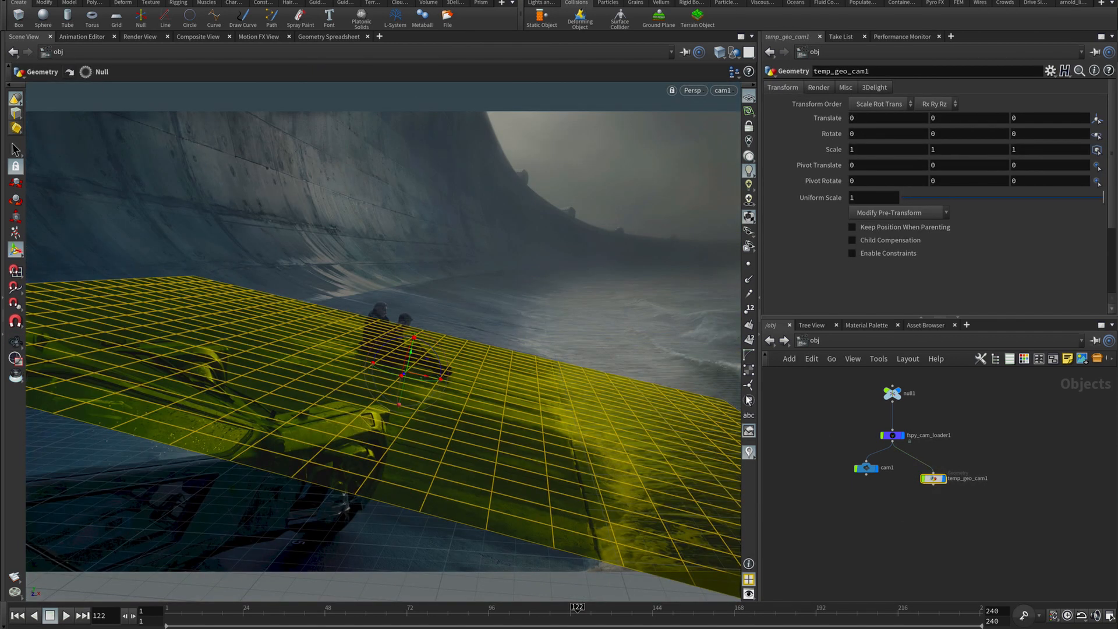
{"action": "double_click", "coordinate": [933, 478]}
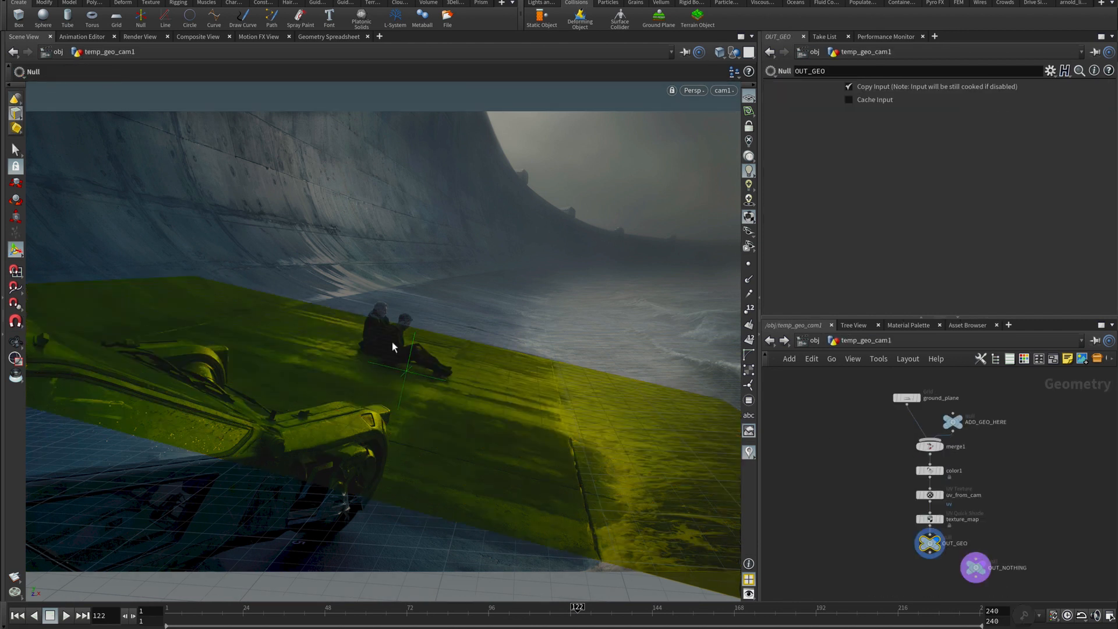
{"action": "left_click", "coordinate": [906, 397]}
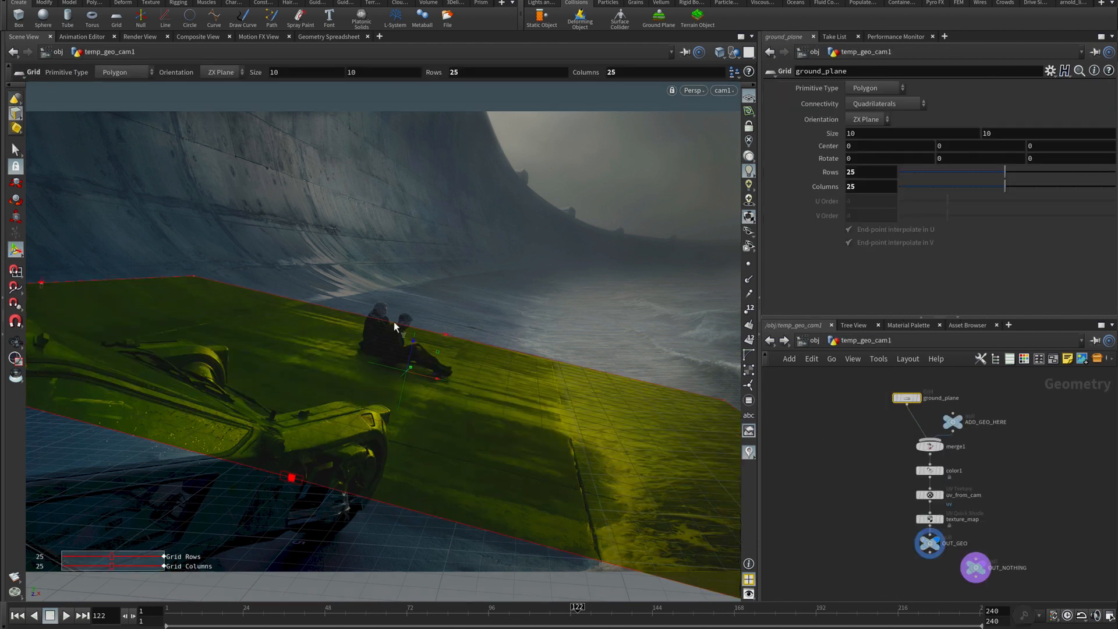
{"action": "left_click_drag", "start_coordinate": [71, 285], "coordinate": [211, 323]}
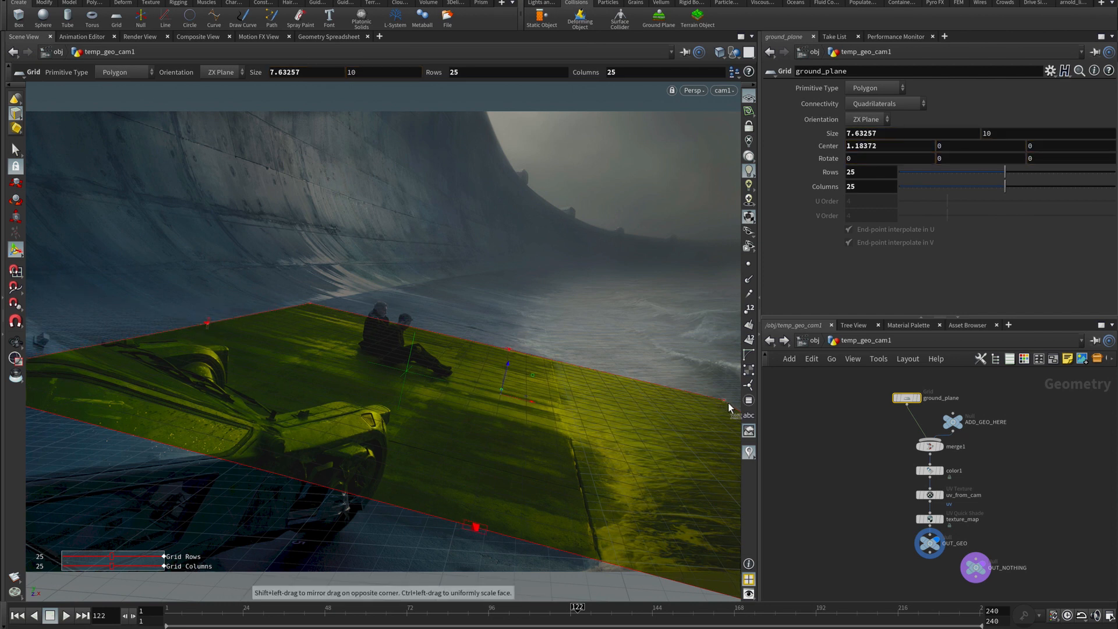
{"action": "mouse_move", "coordinate": [560, 408]}
{"action": "left_mouse_down"}
{"action": "mouse_move", "coordinate": [511, 389]}
{"action": "mouse_move", "coordinate": [545, 396]}
{"action": "left_mouse_up"}
{"action": "left_click_drag", "start_coordinate": [240, 464], "coordinate": [294, 401]}
{"action": "left_click_drag", "start_coordinate": [429, 334], "coordinate": [468, 256]}
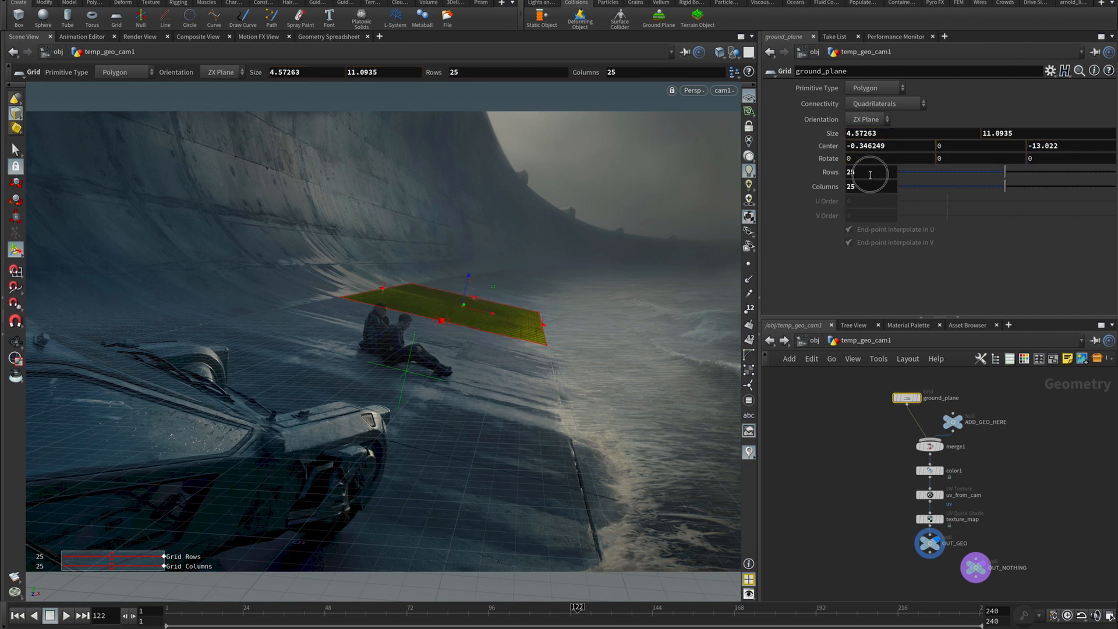
Reduce the ground plane to 2 rows and 2 columns
{"action": "key", "text": "Tab"}
{"action": "type", "text": "2"}
{"action": "key", "text": "Return"}
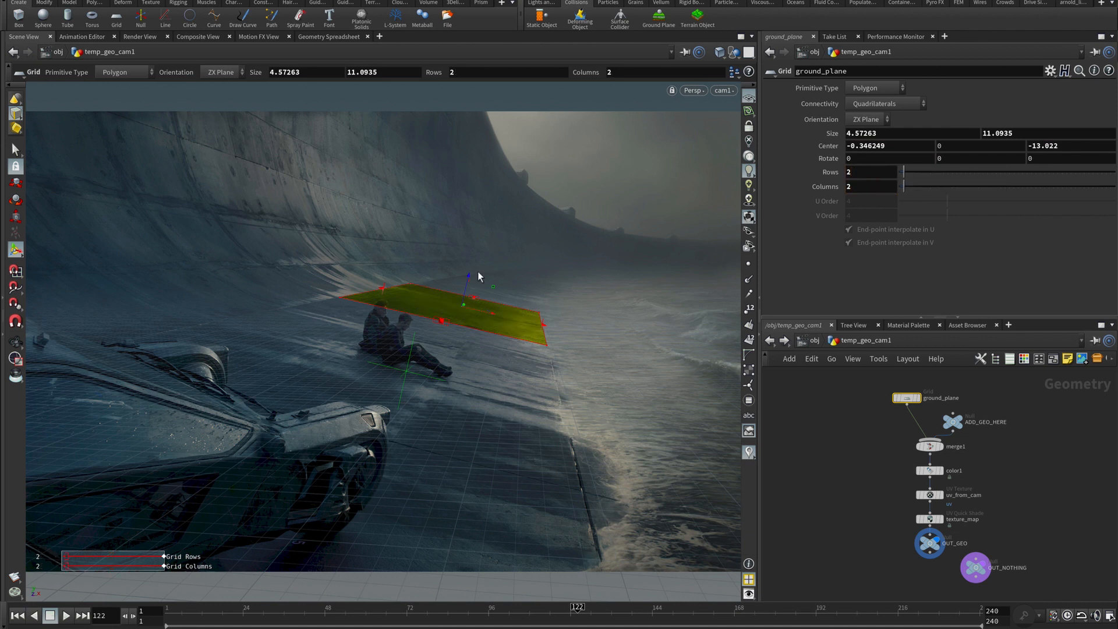
PolyExtrude the ground plane's water-side edge outward by about 3.45
{"action": "left_click", "coordinate": [16, 150]}
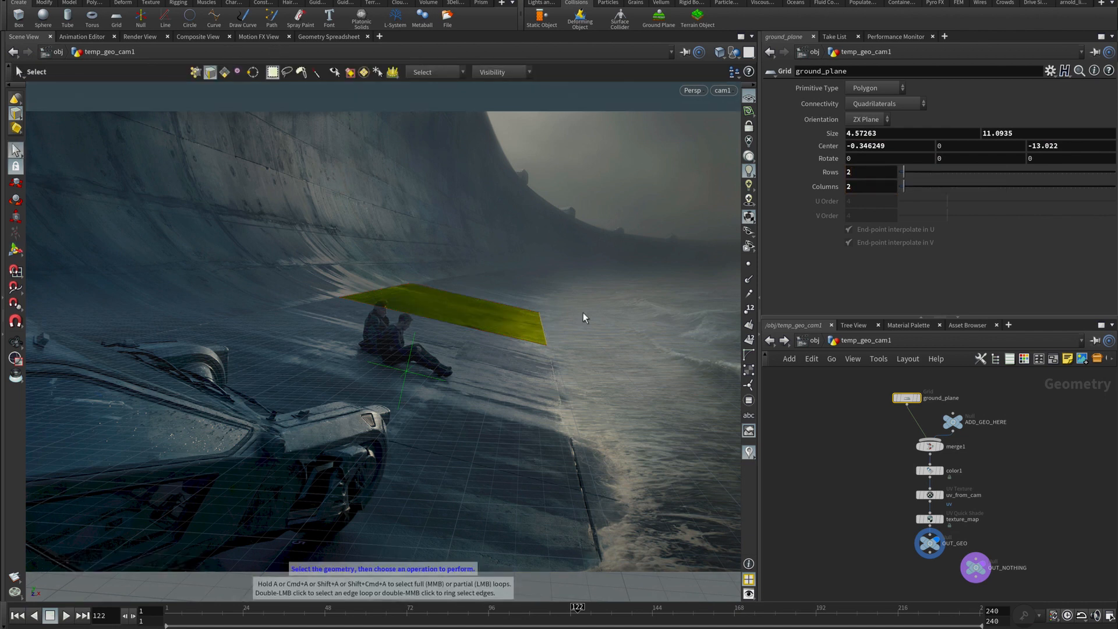
{"action": "key", "text": "c"}
{"action": "left_click", "coordinate": [644, 316]}
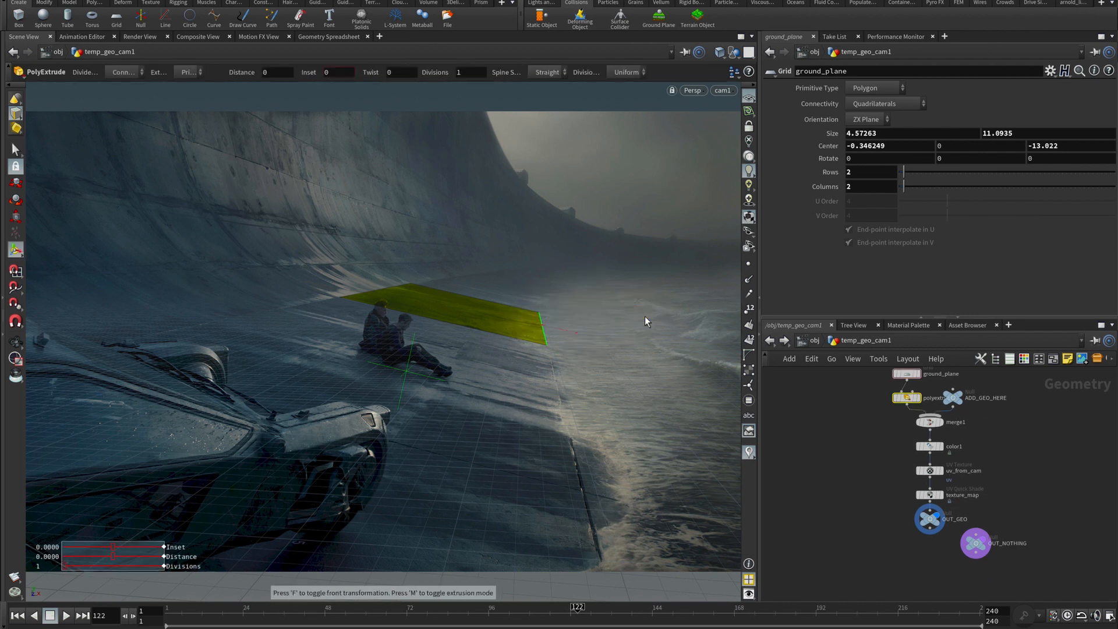
{"action": "left_click_drag", "start_coordinate": [562, 333], "coordinate": [690, 370]}
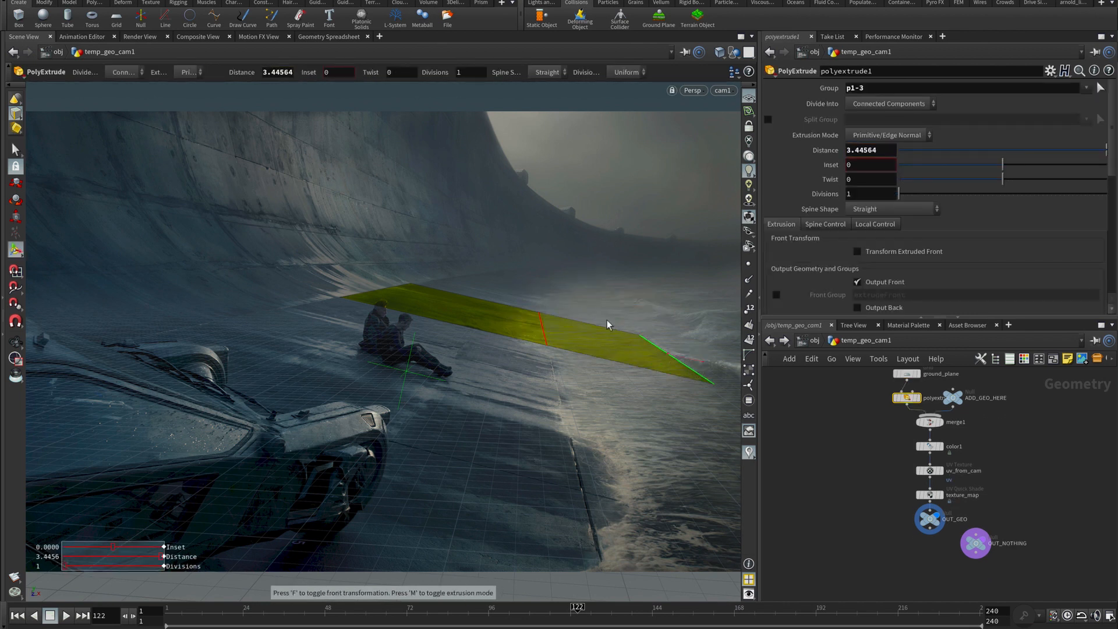
PolyExtrude the ground plane's wall-side edge, moving the extruded front by about 0.29, 0, 1.71 towards the wall's base
{"action": "key", "text": "s"}
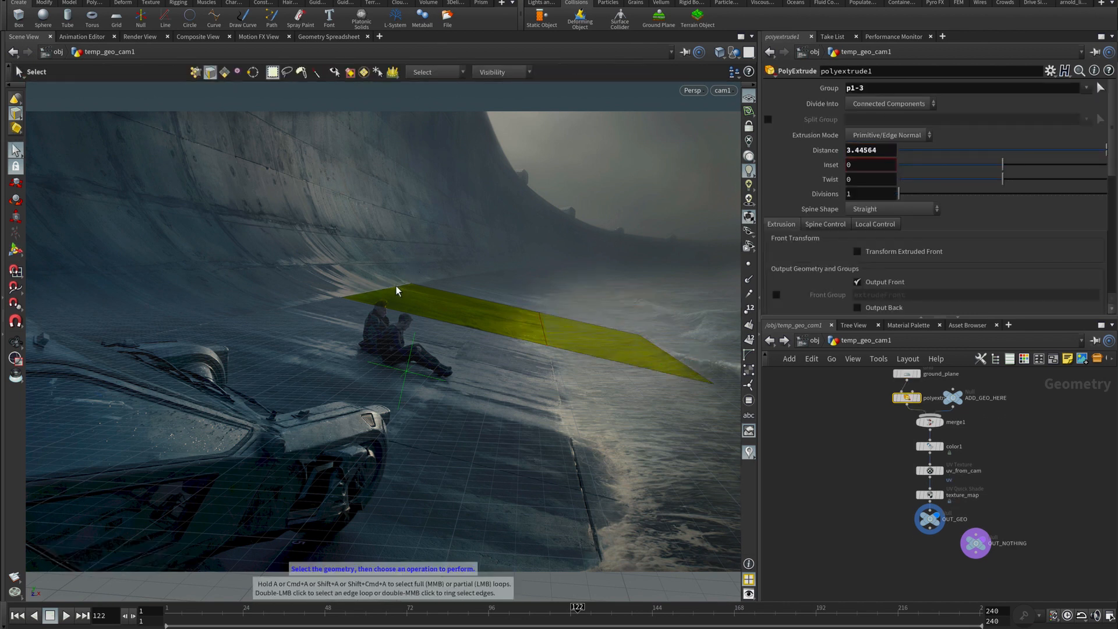
{"action": "key", "text": "c"}
{"action": "left_click", "coordinate": [449, 294]}
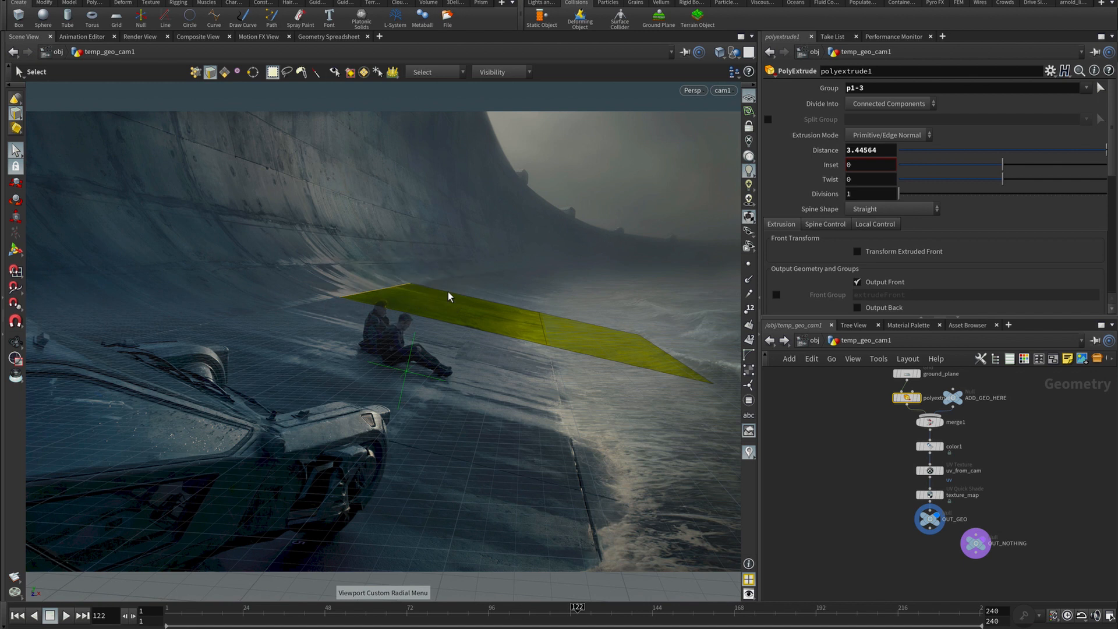
{"action": "left_click", "coordinate": [883, 253]}
{"action": "left_click_drag", "start_coordinate": [371, 273], "coordinate": [317, 250]}
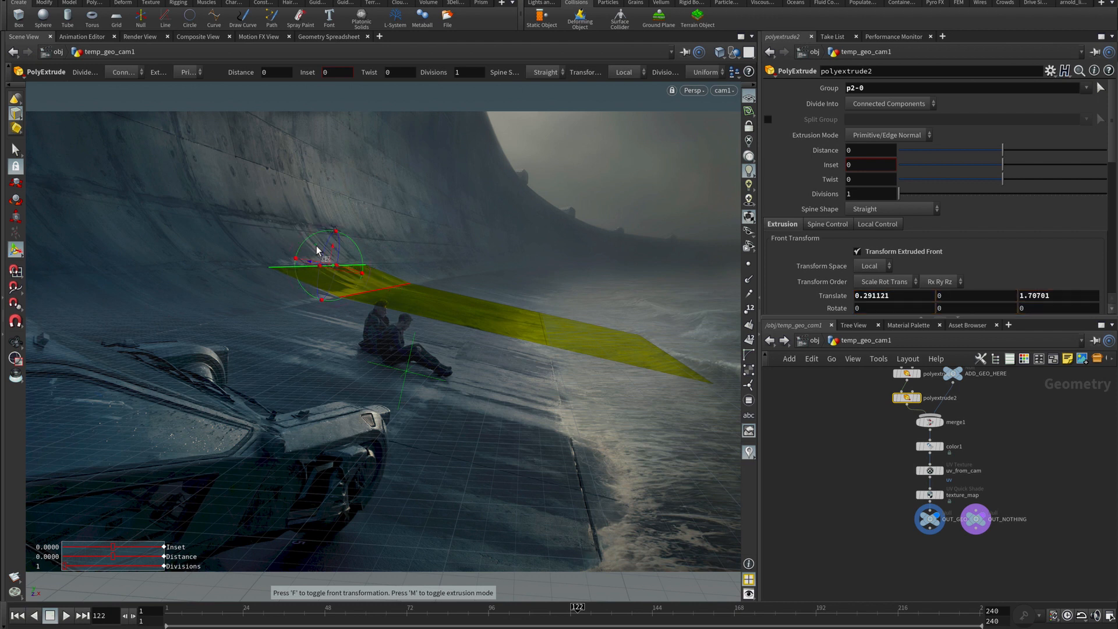
PolyExtrude the strip's wall-side edge three more times, placing each new segment to follow the curved wall upward in the photo
{"action": "key", "text": "c"}
{"action": "left_click", "coordinate": [464, 255]}
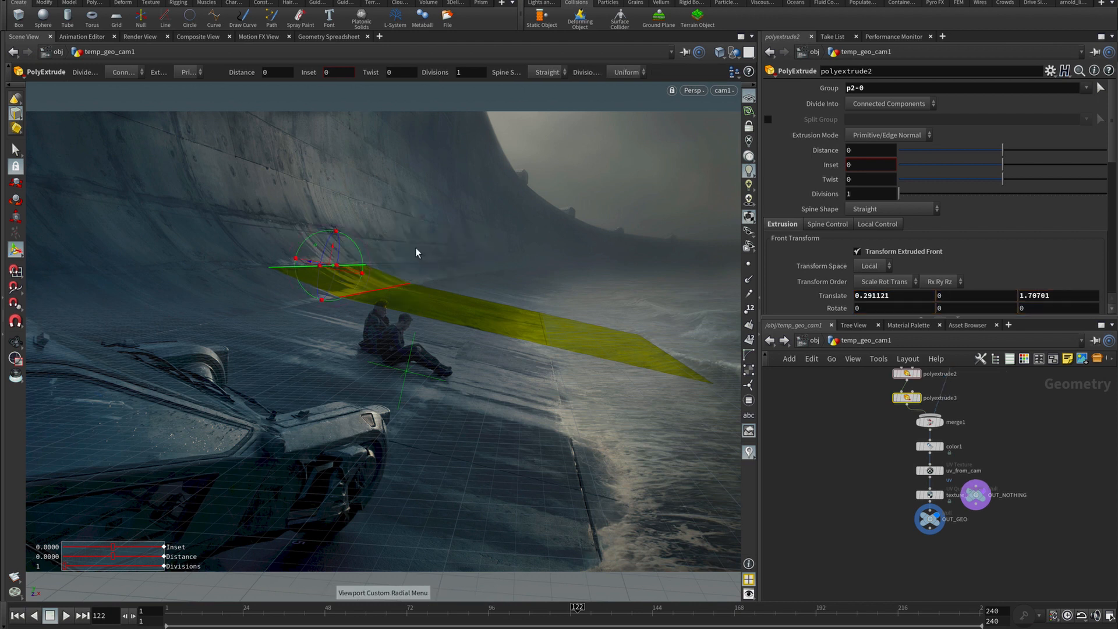
{"action": "left_click", "coordinate": [904, 255]}
{"action": "left_click_drag", "start_coordinate": [318, 251], "coordinate": [252, 92]}
{"action": "key", "text": "c"}
{"action": "left_click", "coordinate": [291, 214]}
{"action": "key", "text": "f"}
{"action": "key", "text": "c"}
{"action": "left_click", "coordinate": [318, 140]}
{"action": "left_click", "coordinate": [891, 250]}
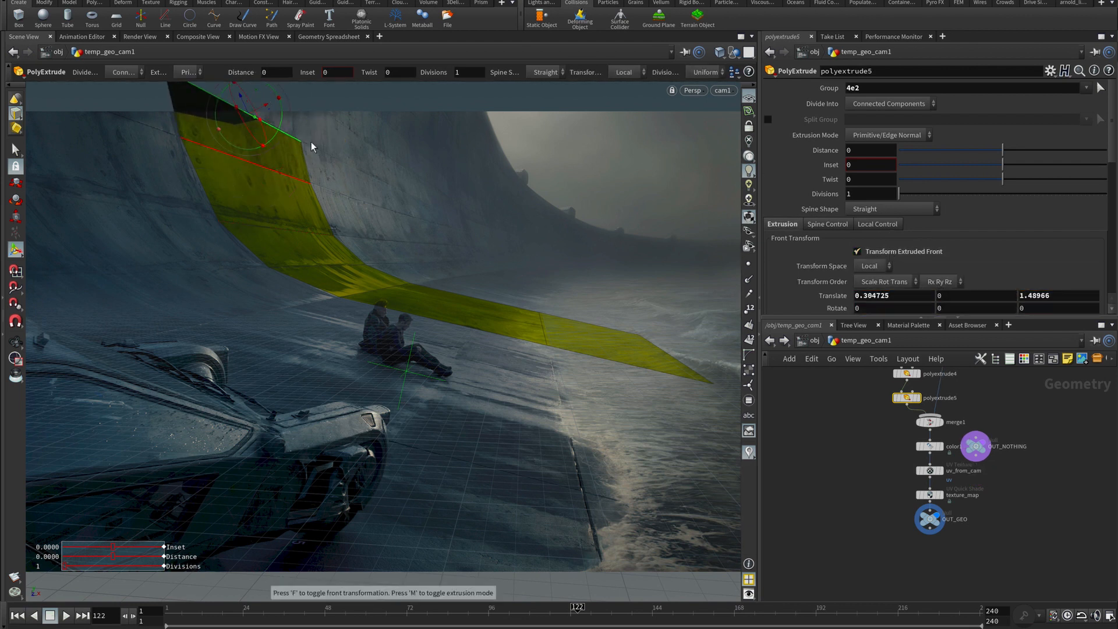
Extrude the wall strip's uppermost edge once more by about 0.25, 0, 1.48 and restore the cam1 view
{"action": "key", "text": "q"}
{"action": "middle_click_drag", "start_coordinate": [407, 165], "coordinate": [551, 444], "text": "alt"}
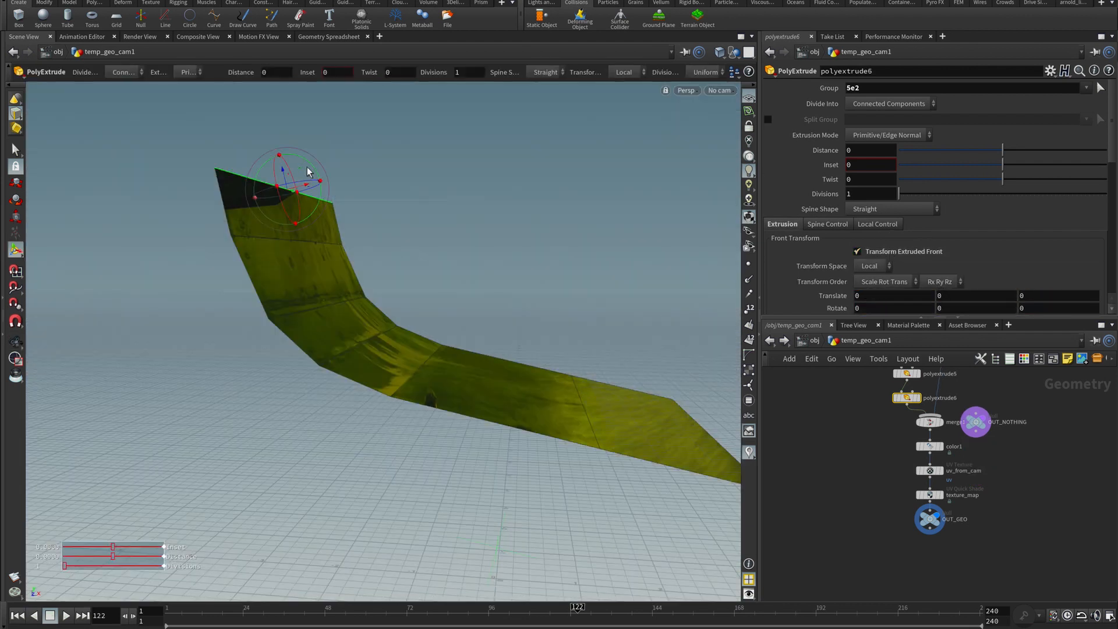
{"action": "left_click_drag", "start_coordinate": [300, 163], "coordinate": [297, 115]}
{"action": "key", "text": "ctrl+backslash"}
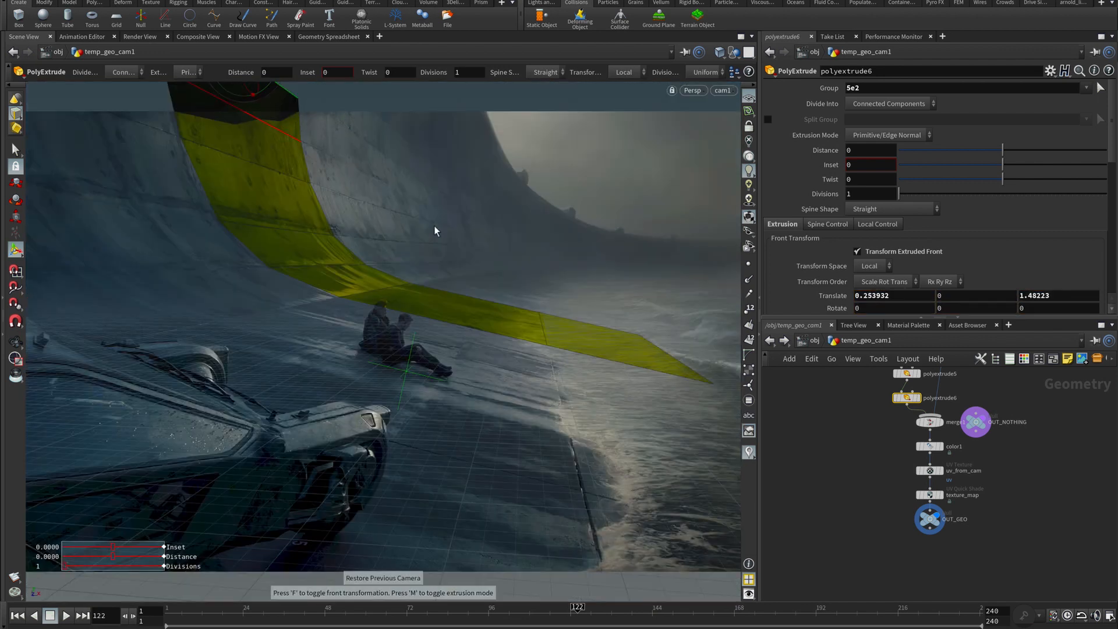
Add a PolyBevel to the curved wall strip with a fixed offset of 0.27
{"action": "key", "text": "Escape"}
{"action": "left_click_drag", "start_coordinate": [652, 310], "coordinate": [439, 292]}
{"action": "left_click", "coordinate": [16, 150]}
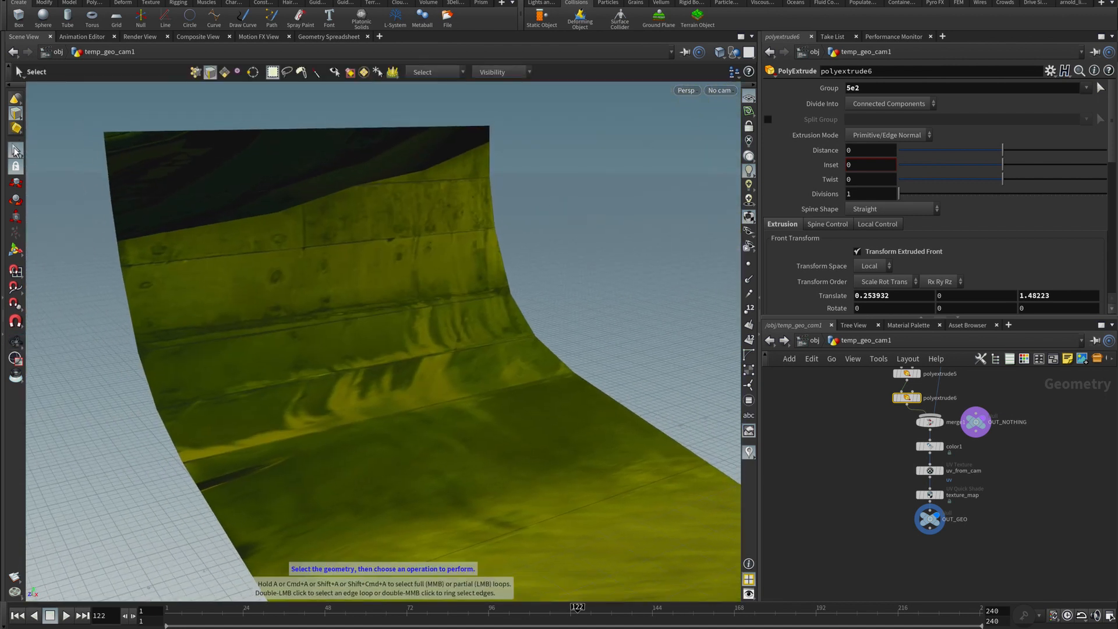
{"action": "left_click_drag", "start_coordinate": [414, 152], "coordinate": [390, 447]}
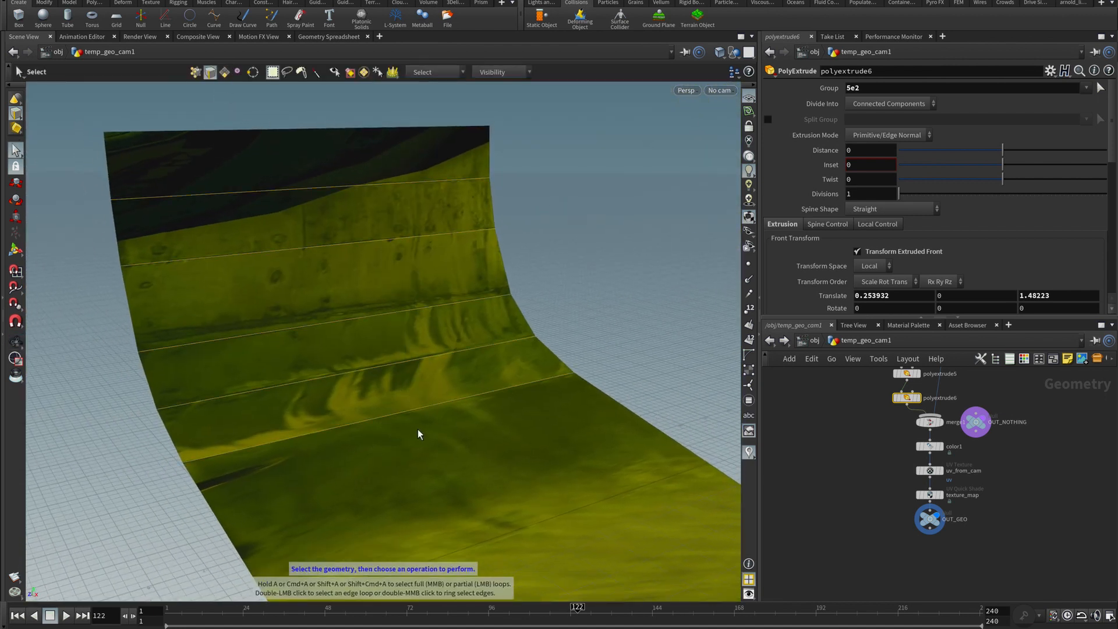
{"action": "key", "text": "c"}
{"action": "left_click", "coordinate": [372, 428]}
{"action": "left_click_drag", "start_coordinate": [994, 158], "coordinate": [1004, 157]}
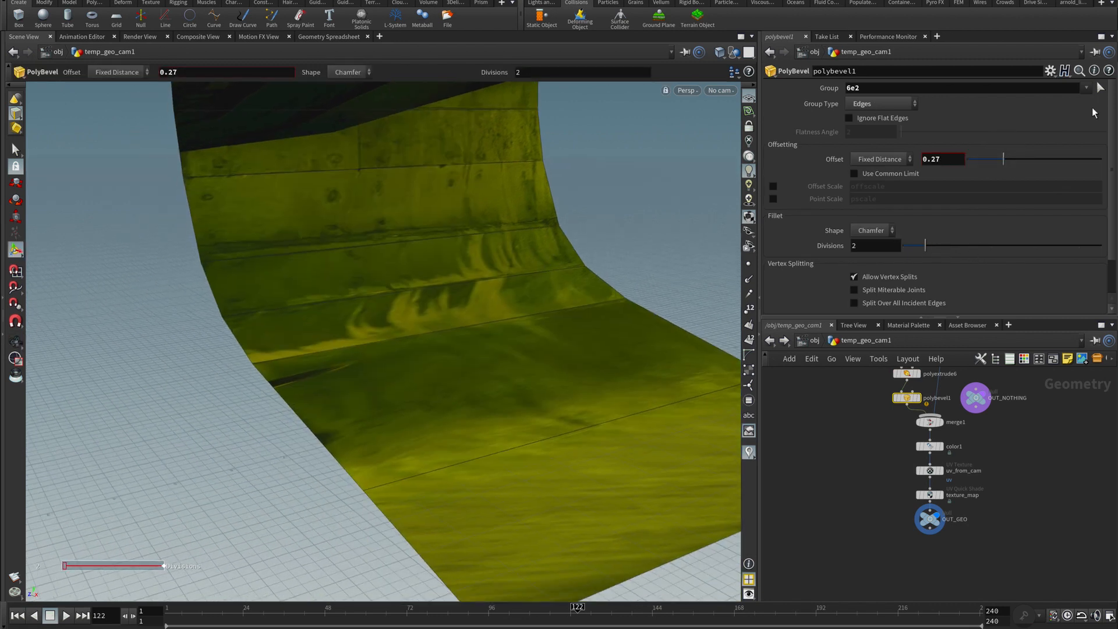
Reselect the PolyBevel group as the crosswise seam edges running up the curved wall
{"action": "left_click", "coordinate": [1099, 88]}
{"action": "scroll", "coordinate": [510, 234], "scroll_direction": "down", "scroll_amount": 2}
{"action": "middle_click_drag", "start_coordinate": [510, 234], "coordinate": [482, 303], "text": "alt"}
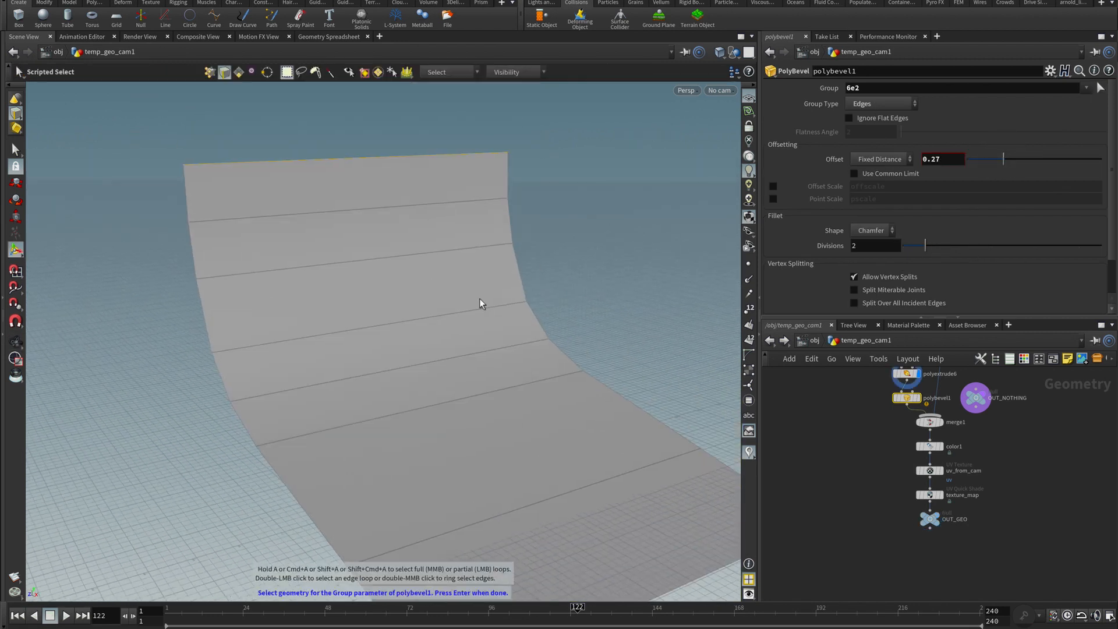
{"action": "left_click_drag", "start_coordinate": [455, 178], "coordinate": [388, 440]}
{"action": "key", "text": "Return"}
Set the PolyBevel offset to 0.63 and divisions to 3, and change its fillet shape
{"action": "left_click_drag", "start_coordinate": [1004, 159], "coordinate": [1052, 155]}
{"action": "left_click_drag", "start_coordinate": [924, 246], "coordinate": [948, 250]}
{"action": "left_click", "coordinate": [872, 230]}
{"action": "left_click", "coordinate": [871, 281]}
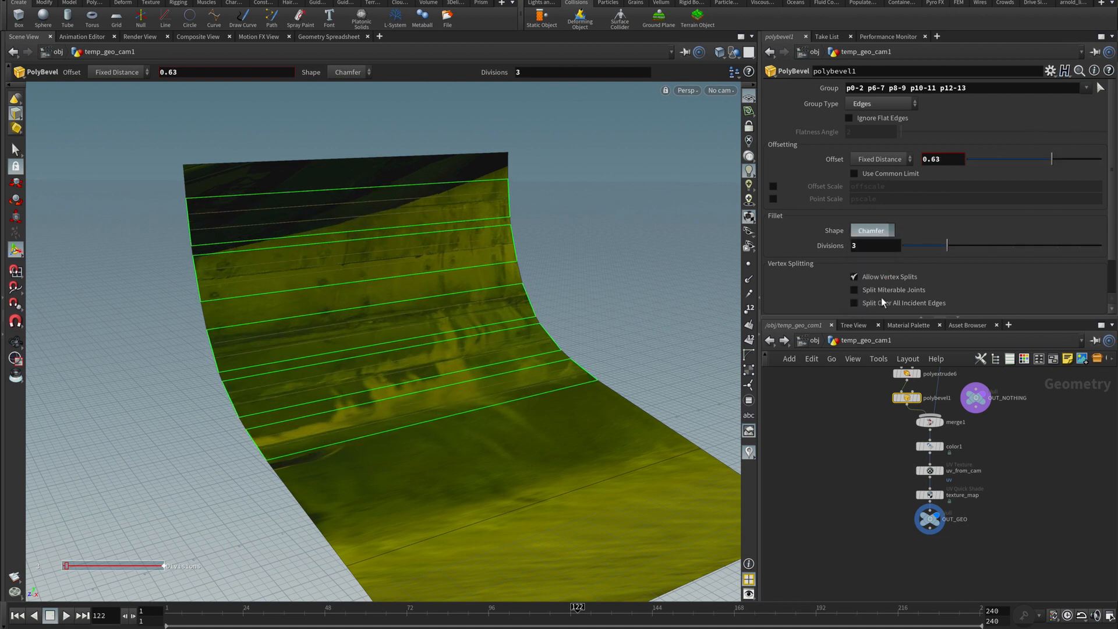
Split the ramp and wall strip lengthwise with 9 evenly spaced edge loops
{"action": "key", "text": "c"}
{"action": "left_click", "coordinate": [582, 288]}
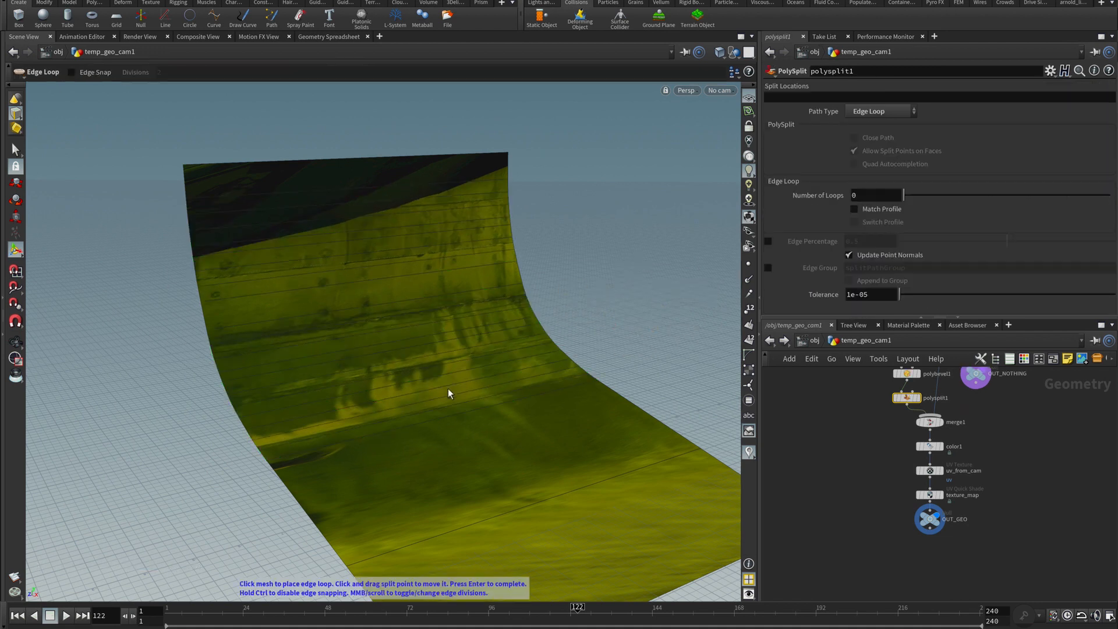
{"action": "left_click", "coordinate": [449, 396]}
{"action": "left_click_drag", "start_coordinate": [947, 192], "coordinate": [1088, 195]}
Add 4 crosswise edge loops to the flat ramp section below the curve and restore the cam1 view
{"action": "key", "text": "c"}
{"action": "left_click", "coordinate": [540, 401]}
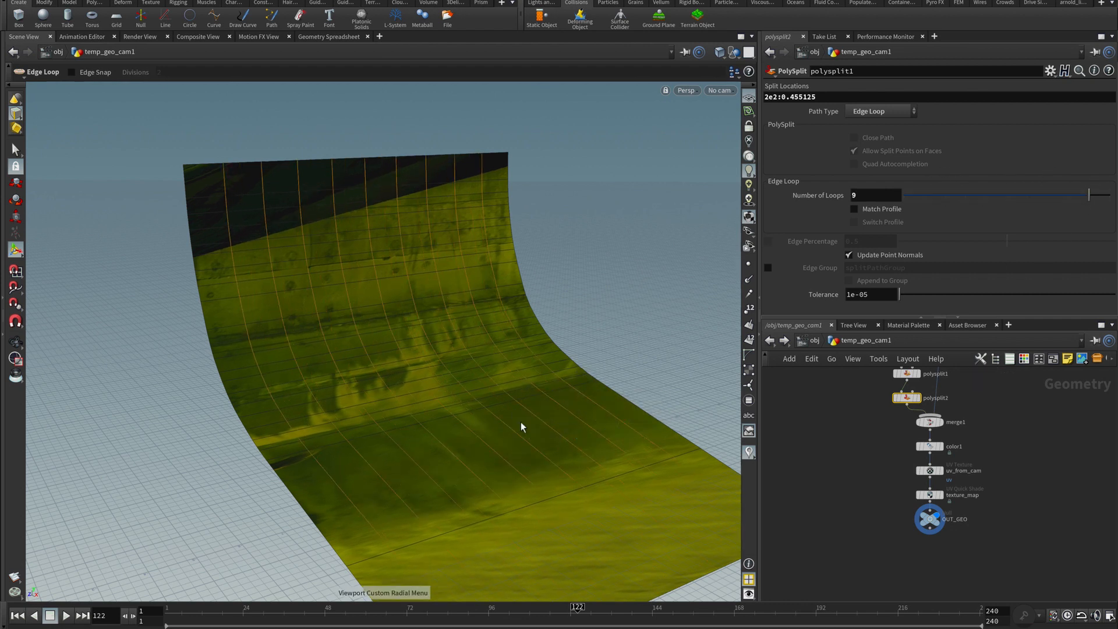
{"action": "left_click", "coordinate": [520, 432]}
{"action": "left_click_drag", "start_coordinate": [949, 193], "coordinate": [989, 182]}
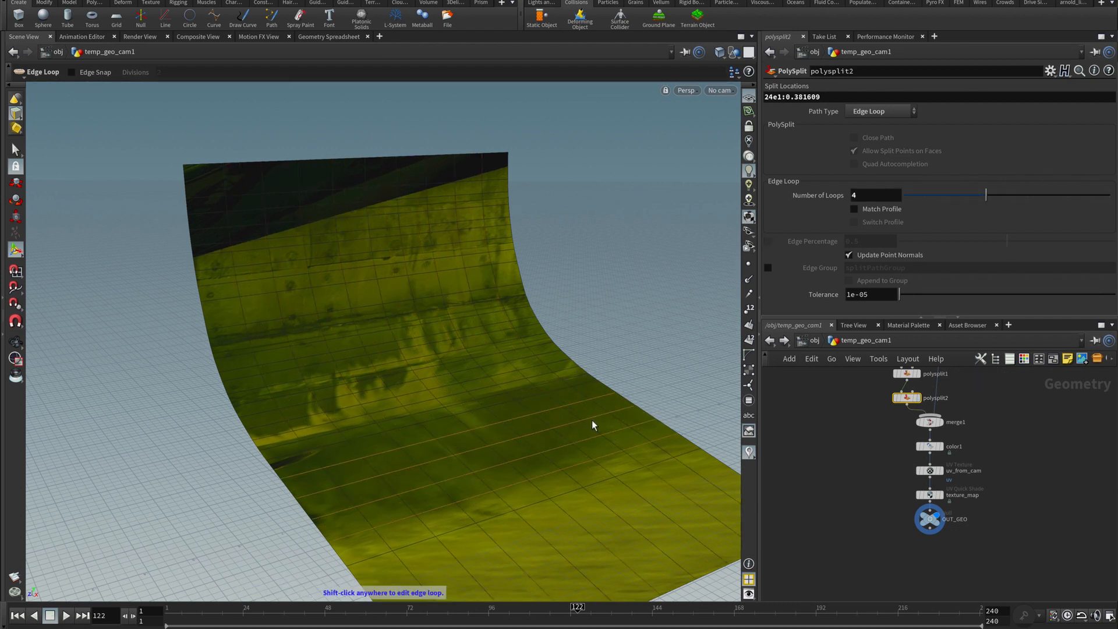
{"action": "key", "text": "bracketleft"}
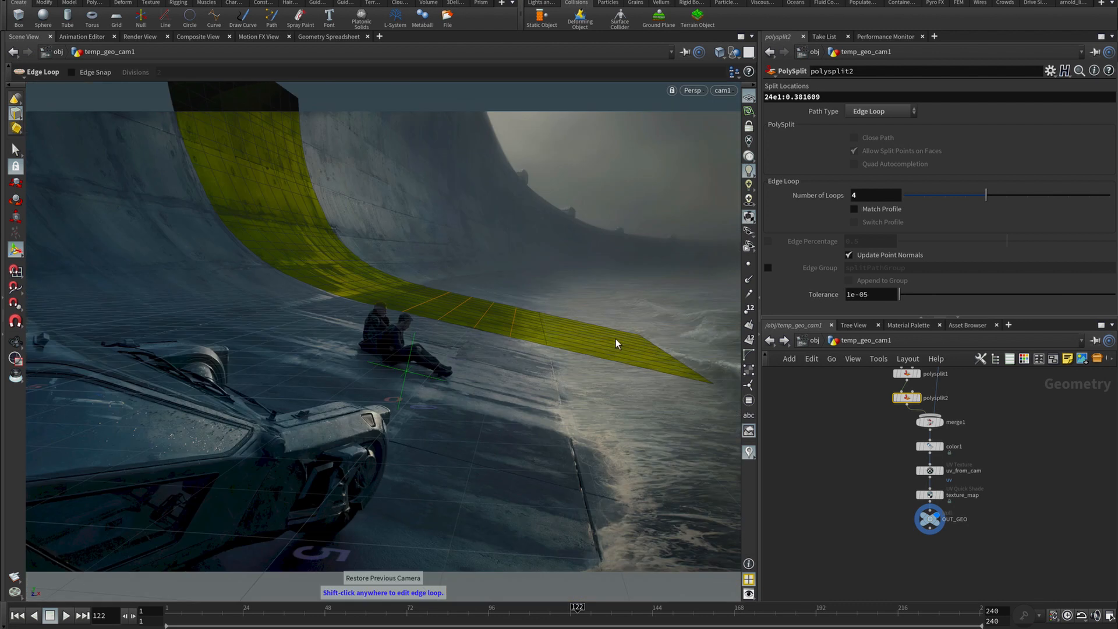
Turn off Colorize Projections on fspy_cam_loader1 at the object level
{"action": "left_click", "coordinate": [815, 341]}
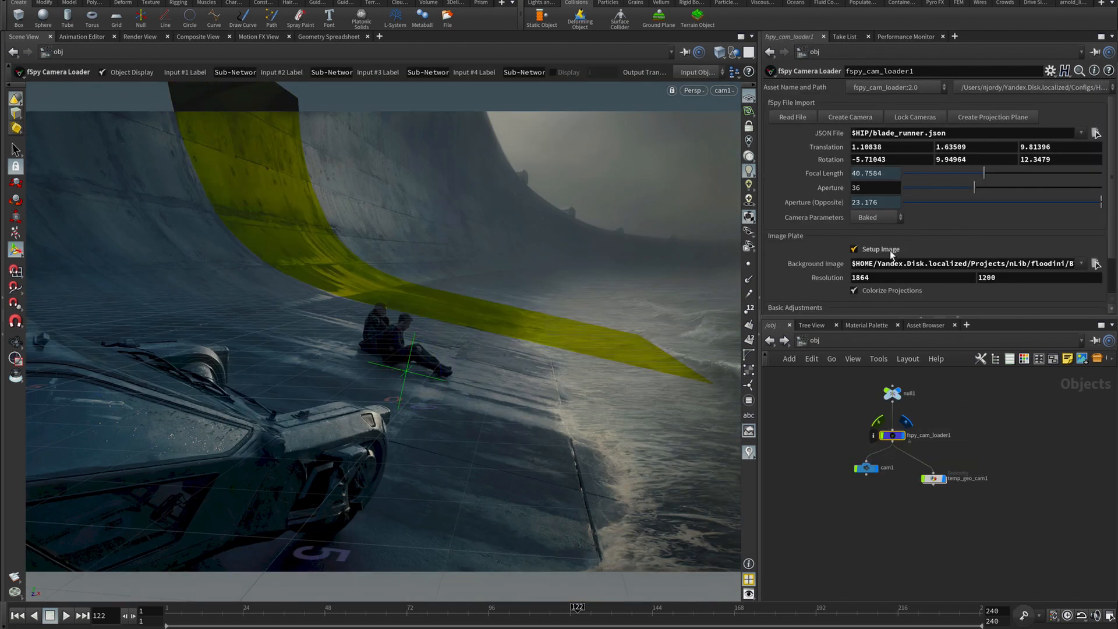
{"action": "left_click", "coordinate": [993, 397]}
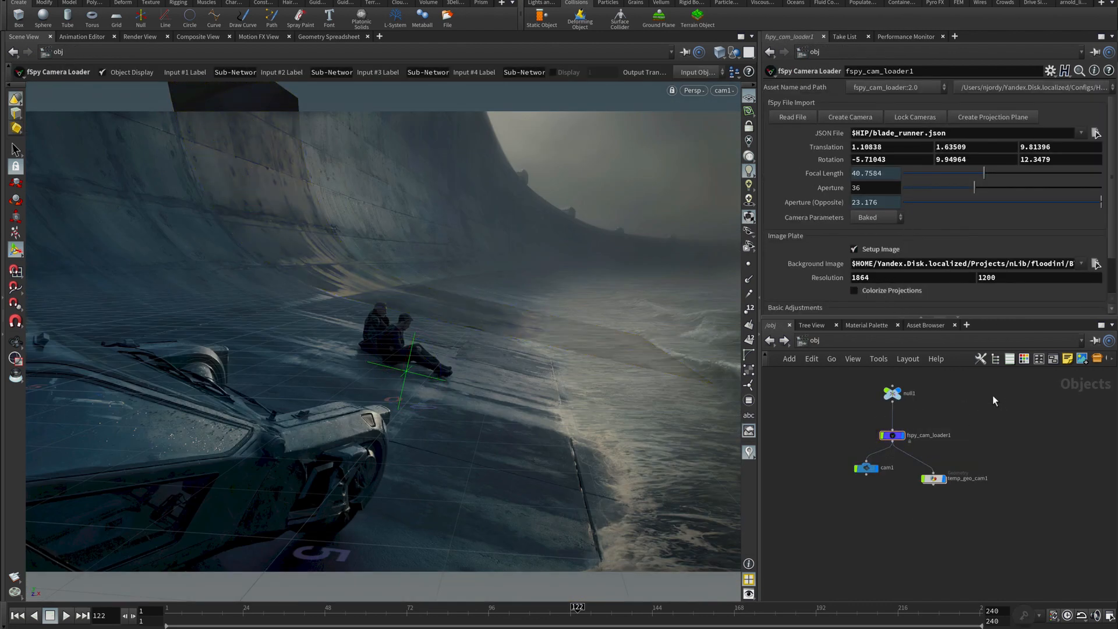
Insert a GameDev Thicken node between polysplit2 and merge1 in temp_geo_cam1 and set its depth to 7.13
{"action": "double_click", "coordinate": [934, 478]}
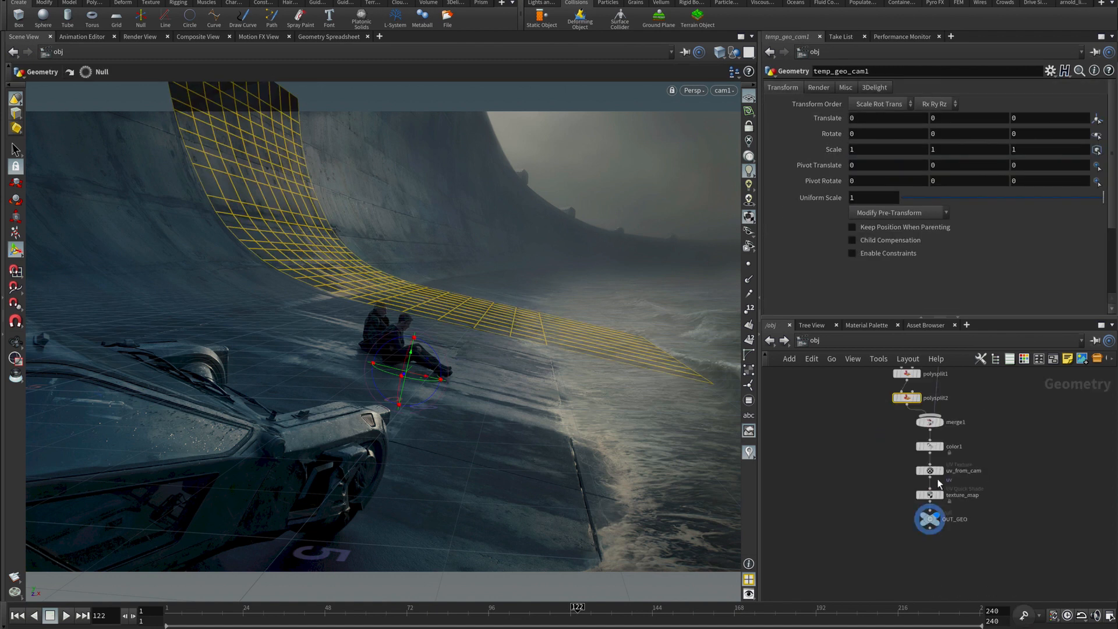
{"action": "key", "text": "Tab"}
{"action": "type", "text": "thi"}
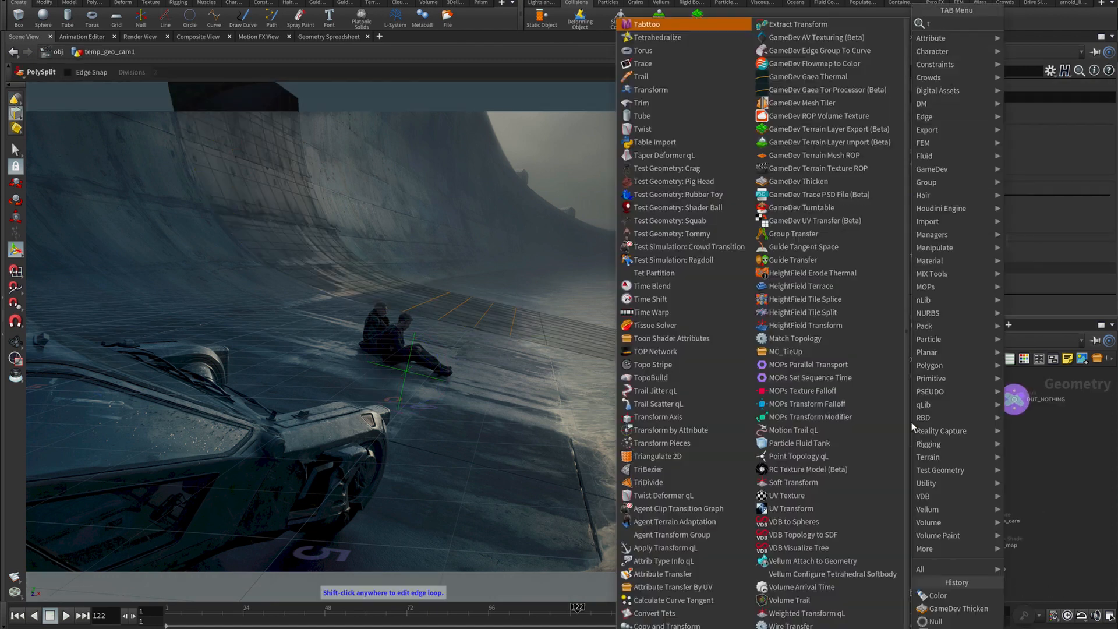
{"action": "key", "text": "Return"}
{"action": "left_click", "coordinate": [916, 449]}
{"action": "left_click_drag", "start_coordinate": [901, 104], "coordinate": [1054, 87]}
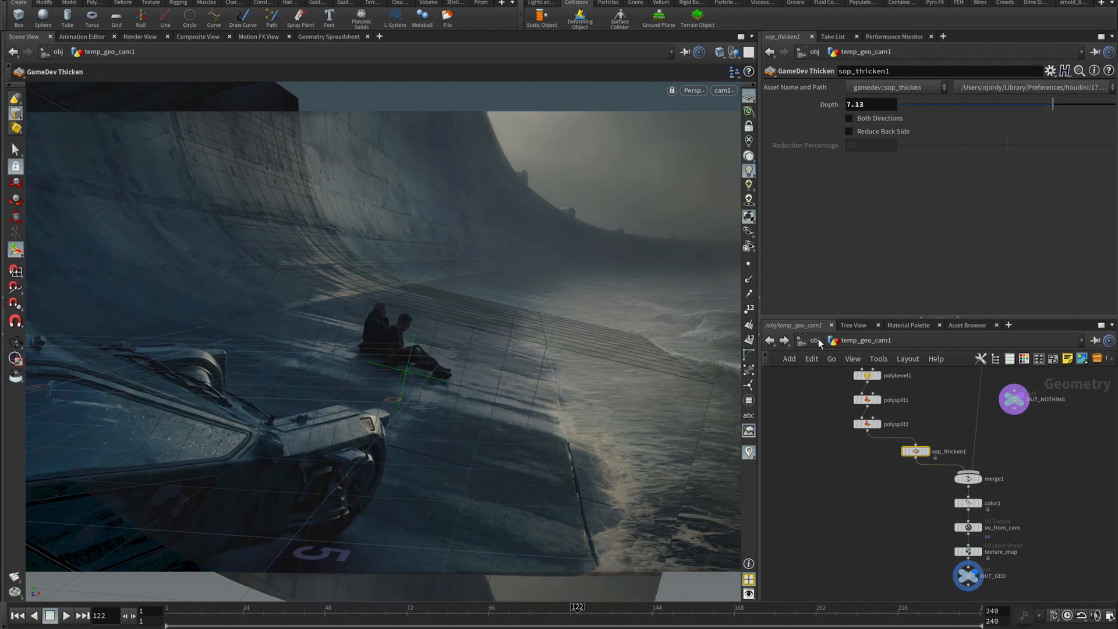
Return to the object level and add a FLIP tank to the scene
{"action": "left_click", "coordinate": [819, 338]}
{"action": "left_click_drag", "start_coordinate": [564, 340], "coordinate": [501, 352], "text": "alt"}
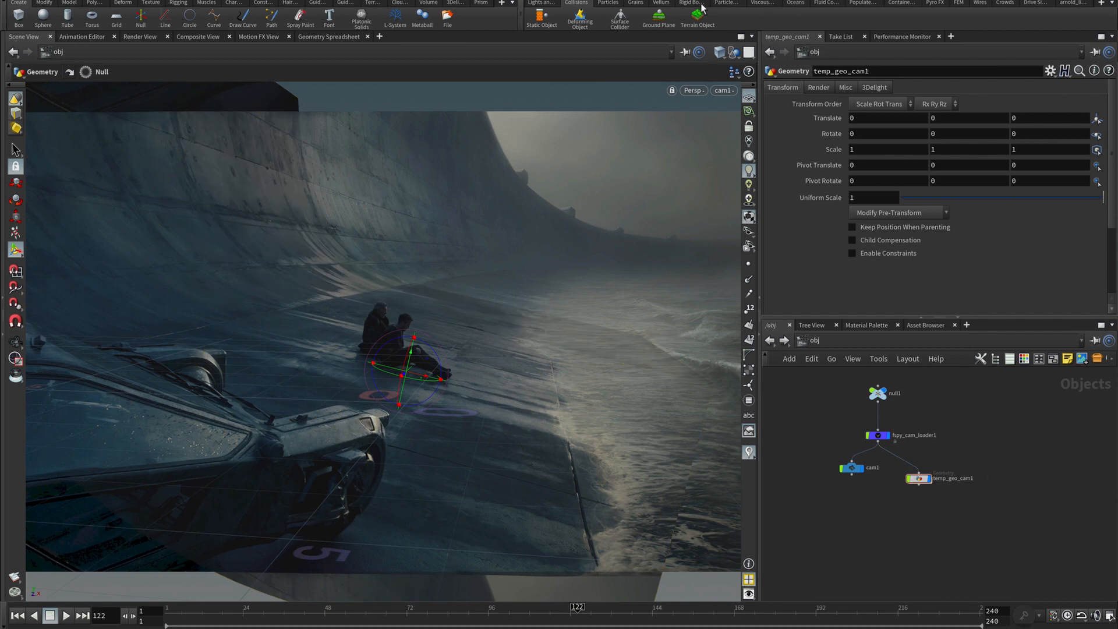
{"action": "left_click", "coordinate": [578, 17]}
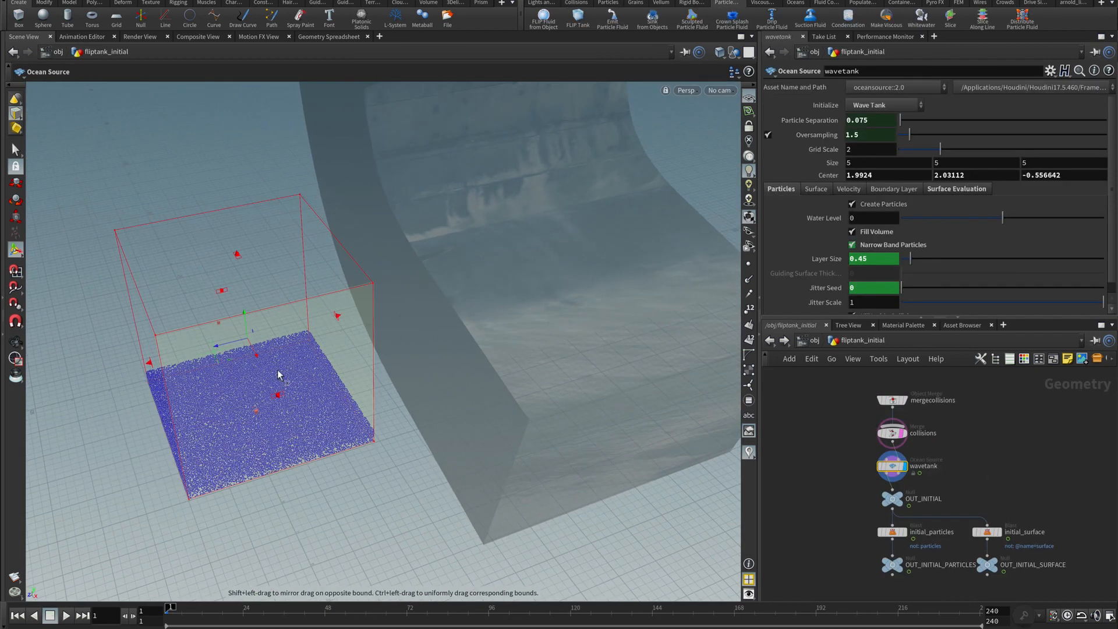
Resize the wave tank to about 15.2 by 7.8 by 10.6 and centre it near -1.06, 3.63, -13.1 over the ramp
{"action": "left_click_drag", "start_coordinate": [279, 374], "coordinate": [453, 327], "text": "alt"}
{"action": "left_click_drag", "start_coordinate": [539, 280], "coordinate": [687, 228]}
{"action": "left_click_drag", "start_coordinate": [559, 297], "coordinate": [574, 233], "text": "alt"}
{"action": "left_click_drag", "start_coordinate": [586, 327], "coordinate": [584, 314]}
{"action": "left_click_drag", "start_coordinate": [583, 318], "coordinate": [109, 201], "text": "alt"}
{"action": "middle_click_drag", "start_coordinate": [385, 193], "coordinate": [484, 305], "text": "alt"}
{"action": "left_click_drag", "start_coordinate": [404, 247], "coordinate": [389, 150]}
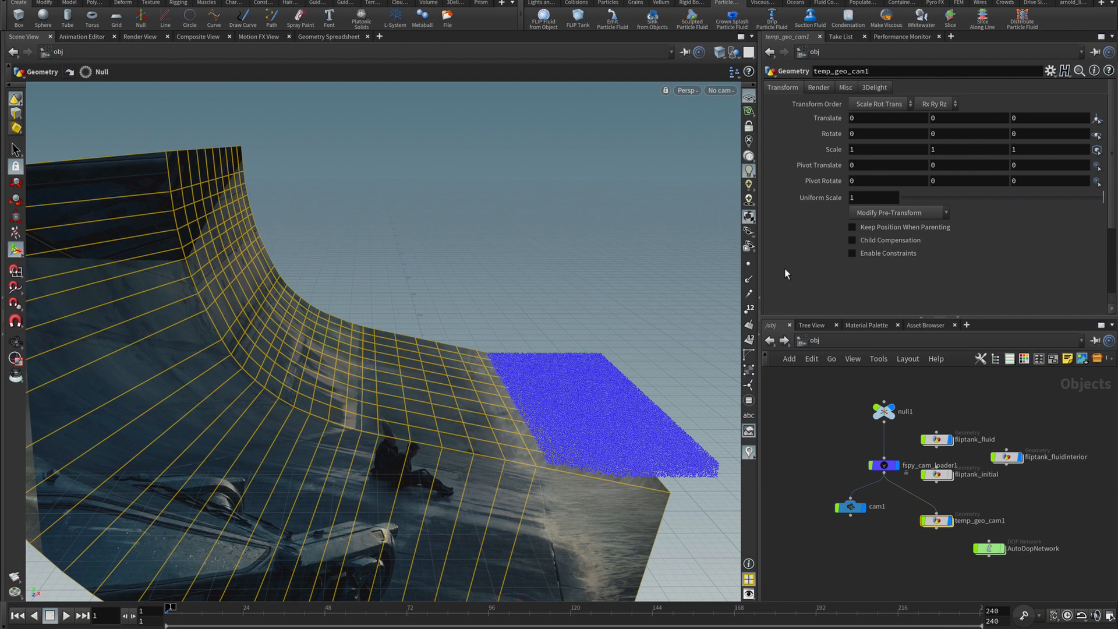
Make temp_geo_cam1 a static collision object and lay out the object network
{"action": "left_click", "coordinate": [577, 2]}
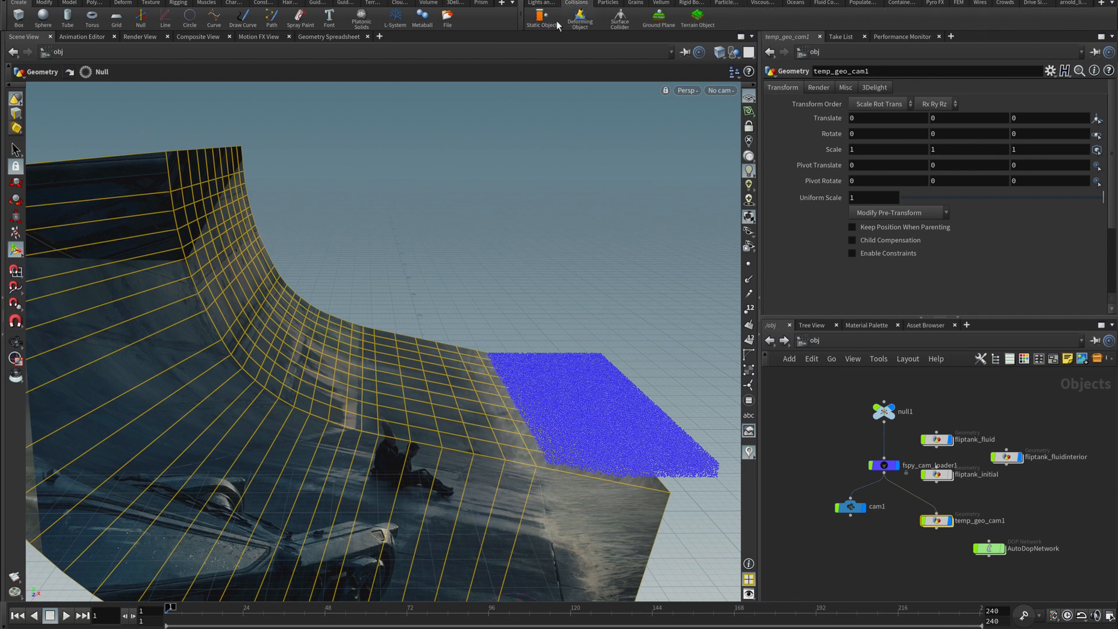
{"action": "double_click", "coordinate": [937, 520]}
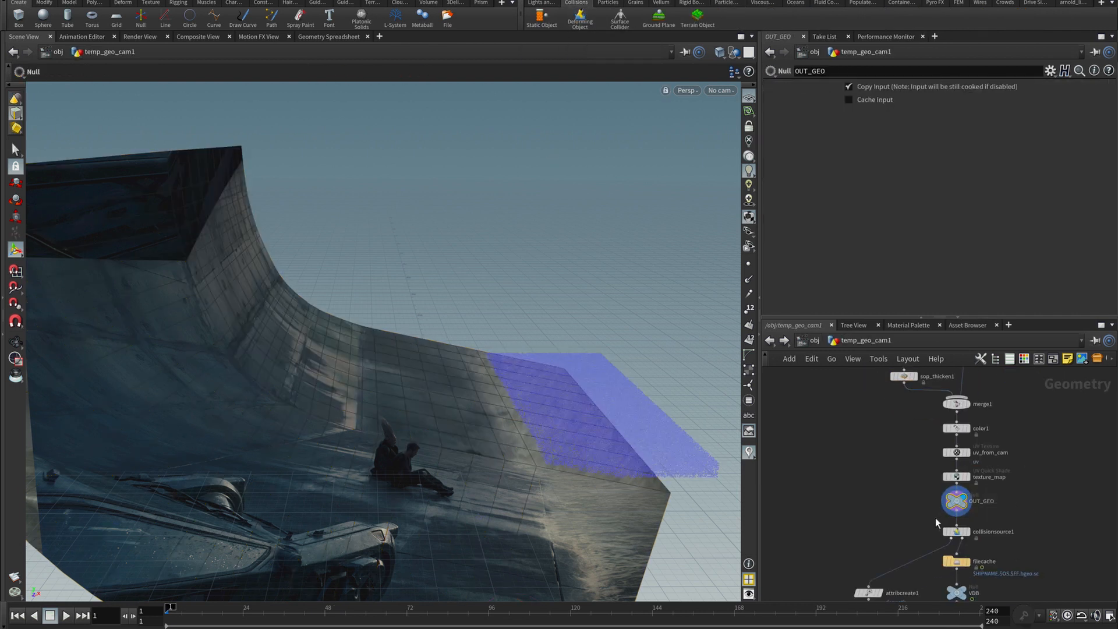
{"action": "left_click", "coordinate": [814, 341]}
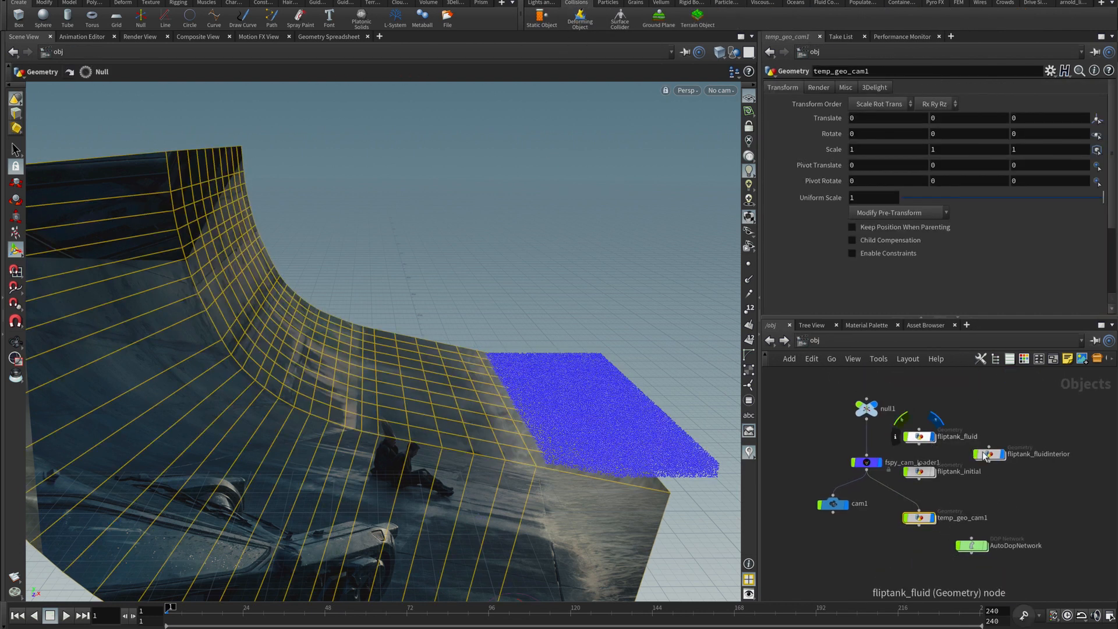
{"action": "key", "text": "l"}
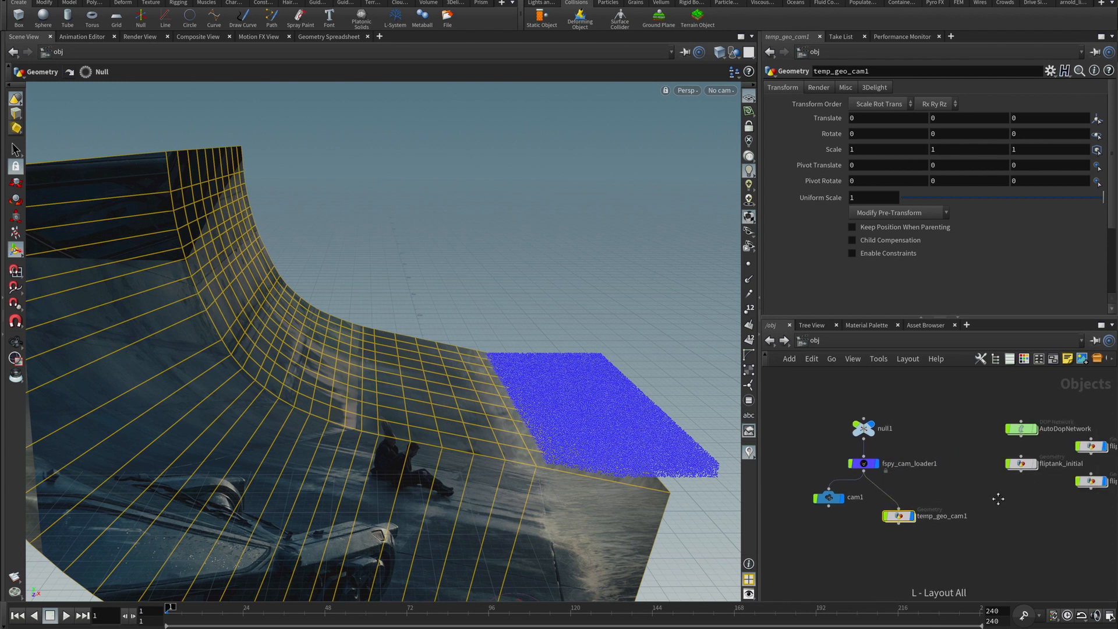
Point mergecollisions inside fliptank_initial to /obj/temp_geo_cam1/OUT_GEO and restore the cam1 view at the object level
{"action": "double_click", "coordinate": [968, 467]}
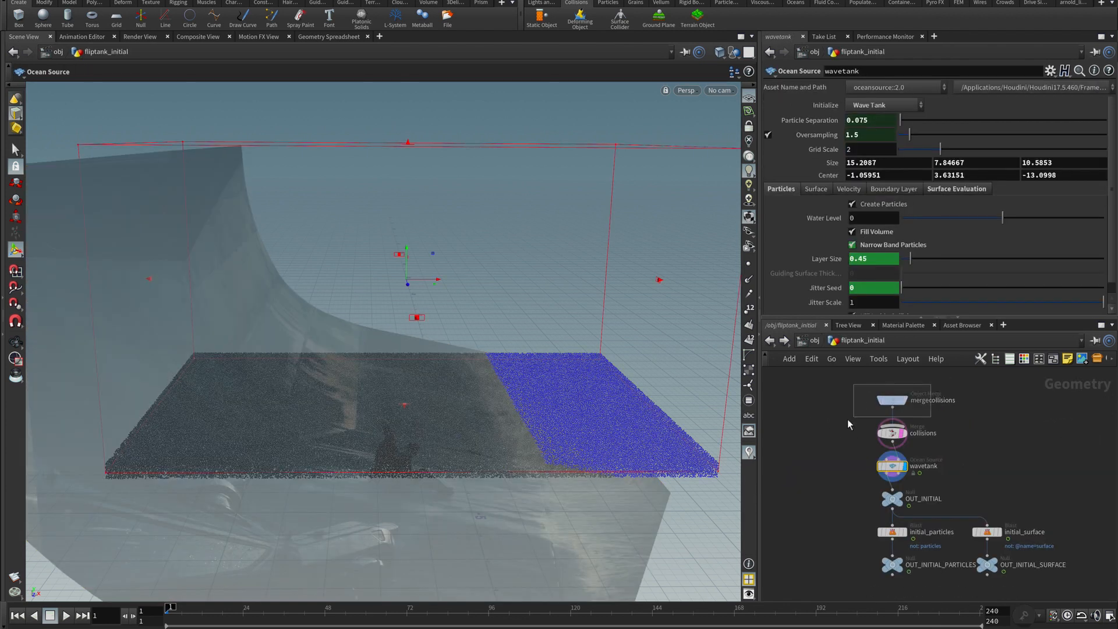
{"action": "left_click_drag", "start_coordinate": [847, 419], "coordinate": [849, 417]}
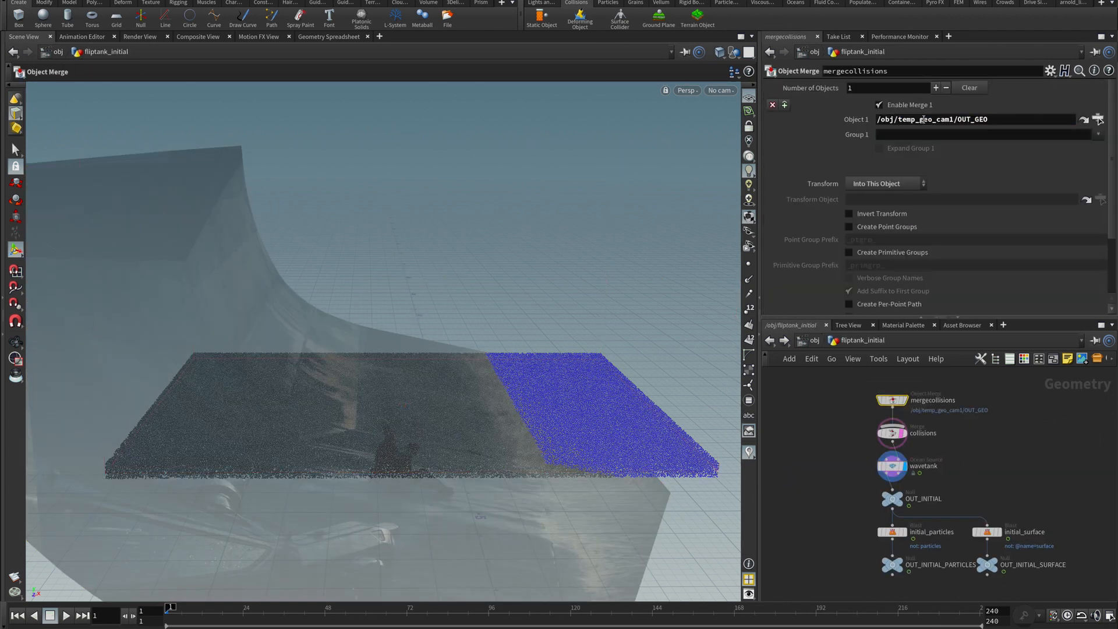
{"action": "left_click", "coordinate": [815, 341]}
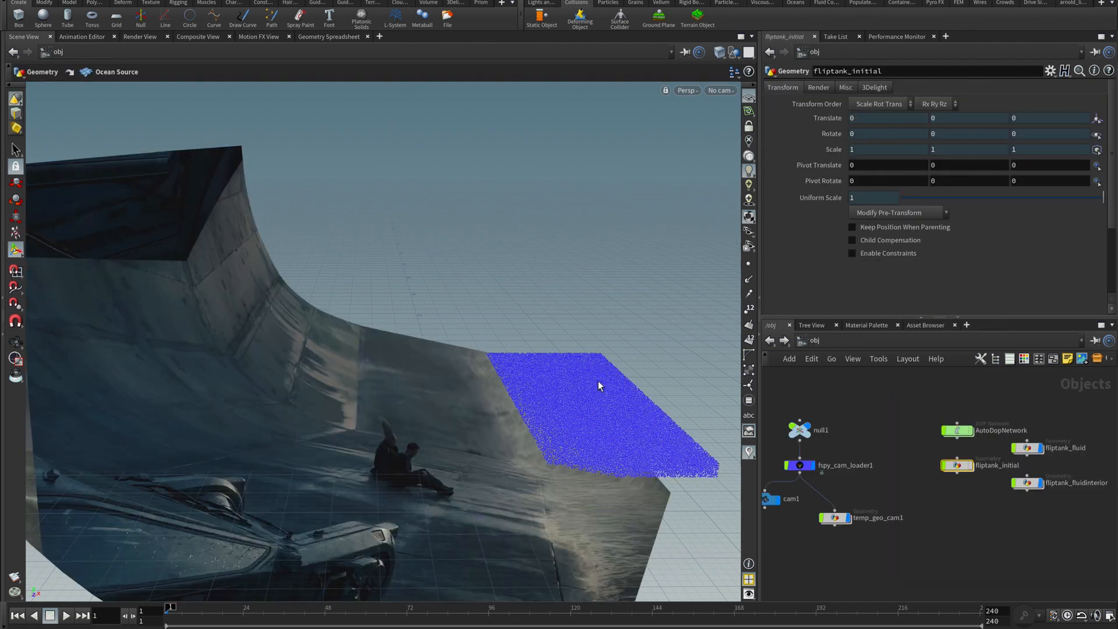
{"action": "key", "text": "bracketleft"}
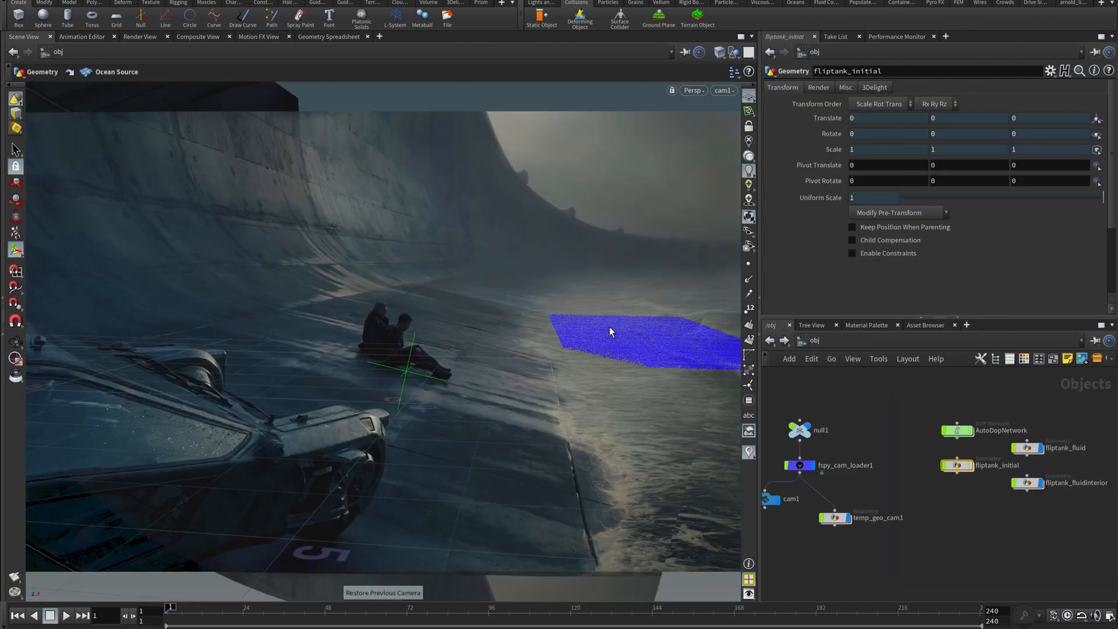
Add a POP Wind node in AutoDopNetwork and connect it to flipsolver1
{"action": "double_click", "coordinate": [957, 431]}
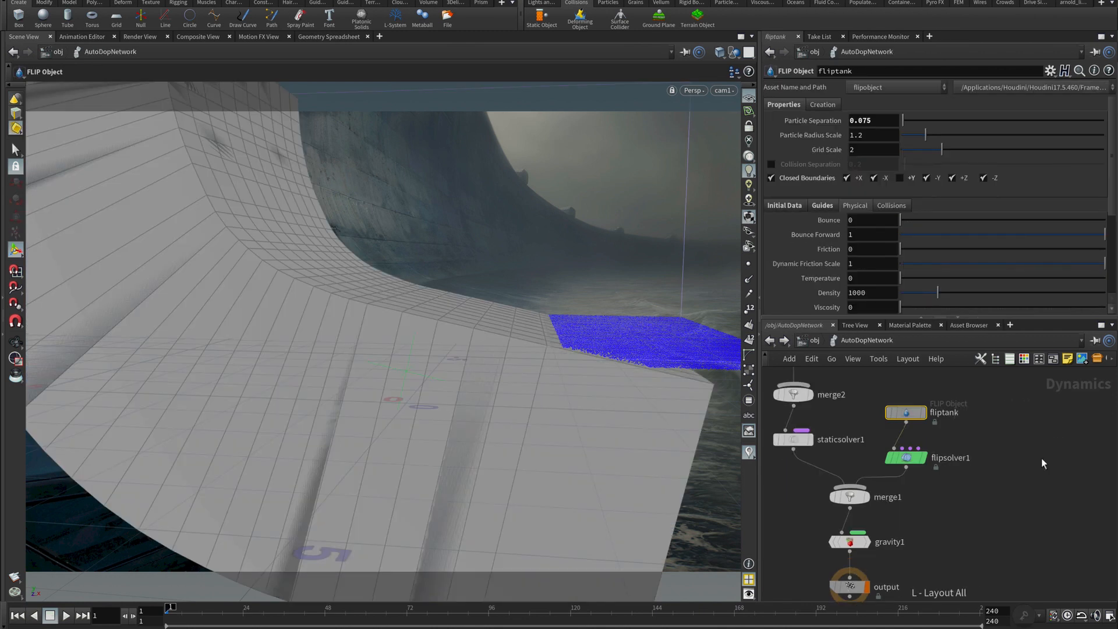
{"action": "key", "text": "Tab"}
{"action": "type", "text": "win"}
{"action": "left_click", "coordinate": [1077, 324]}
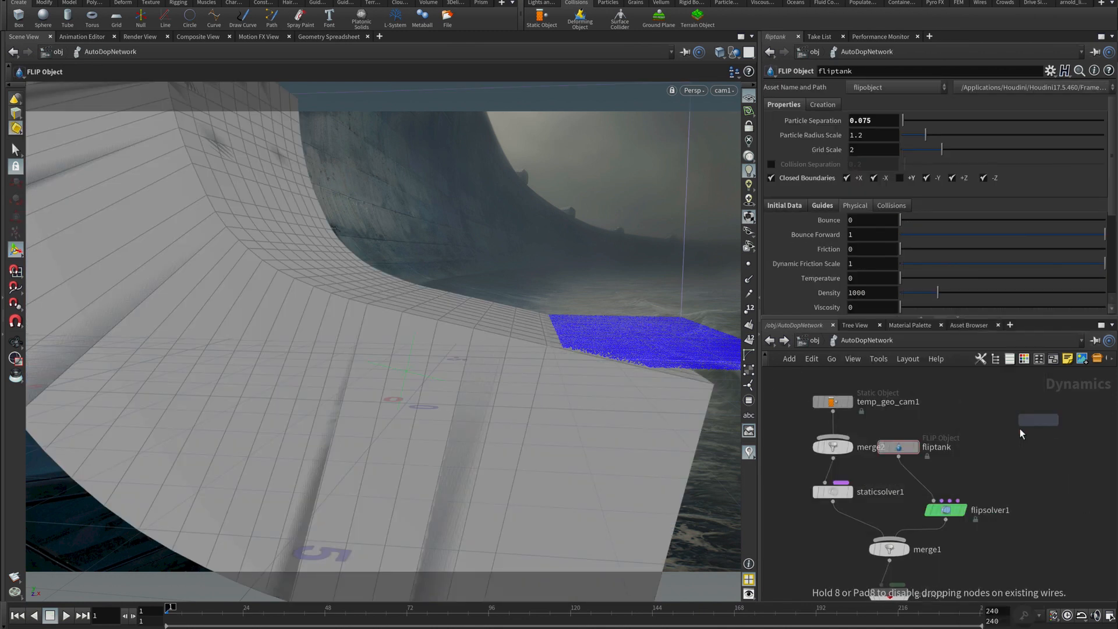
{"action": "left_click", "coordinate": [1013, 429]}
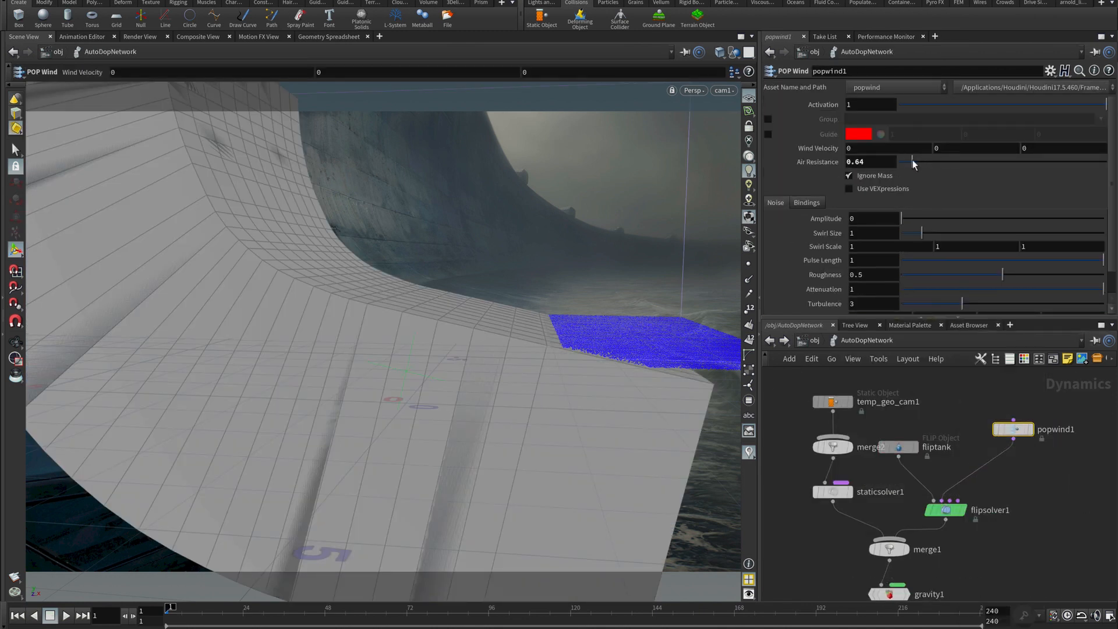
Set the popwind1 noise Amplitude to 2 and play the simulation at the object level through cam1
{"action": "left_click", "coordinate": [874, 218]}
{"action": "left_click", "coordinate": [815, 340]}
{"action": "key", "text": "Escape"}
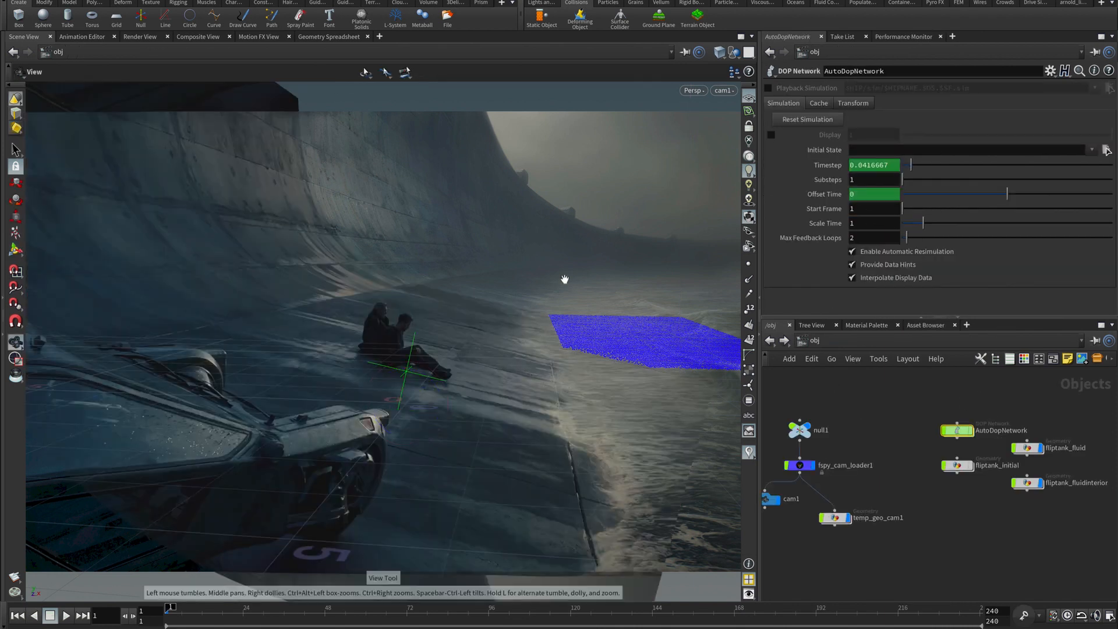
{"action": "middle_click_drag", "start_coordinate": [825, 427], "coordinate": [848, 443]}
{"action": "left_click", "coordinate": [66, 615]}
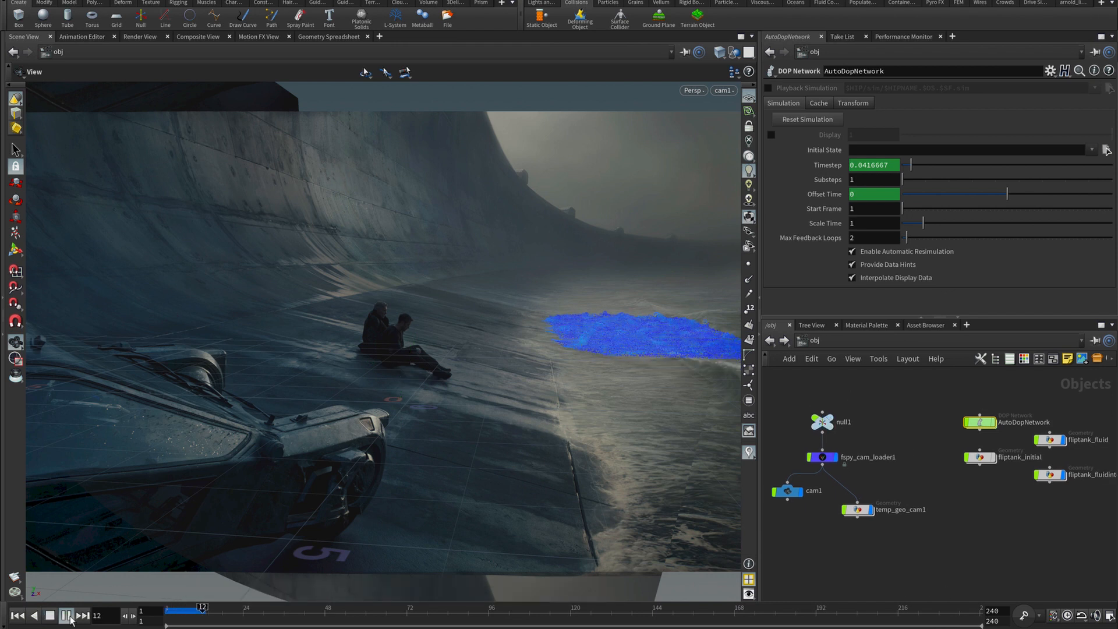
{"action": "mouse_move", "coordinate": [873, 516]}
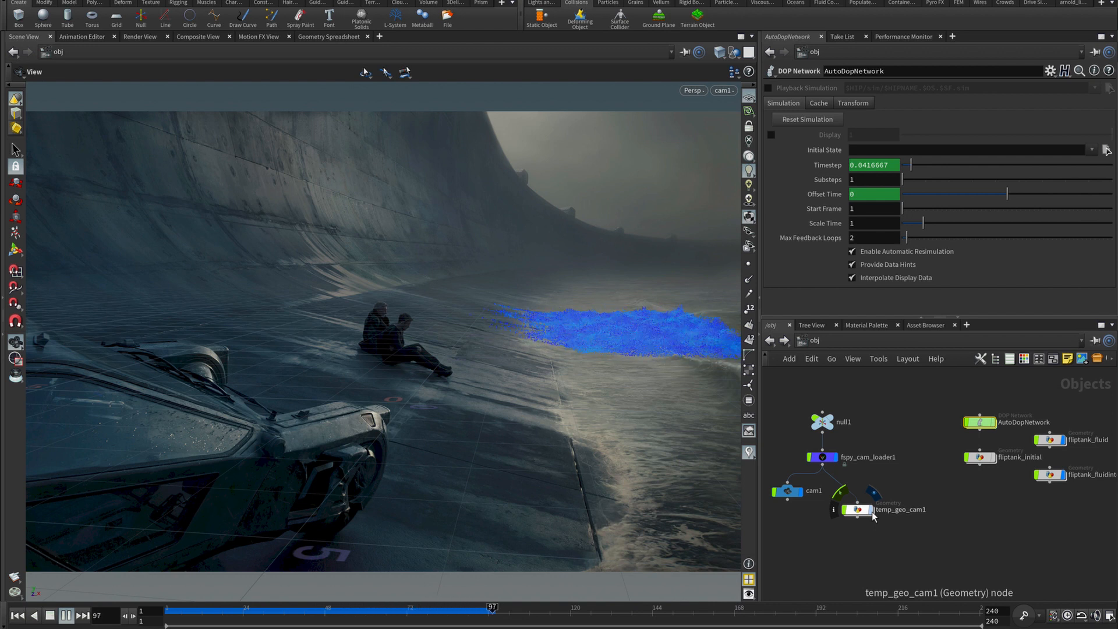
{"action": "left_click", "coordinate": [49, 616]}
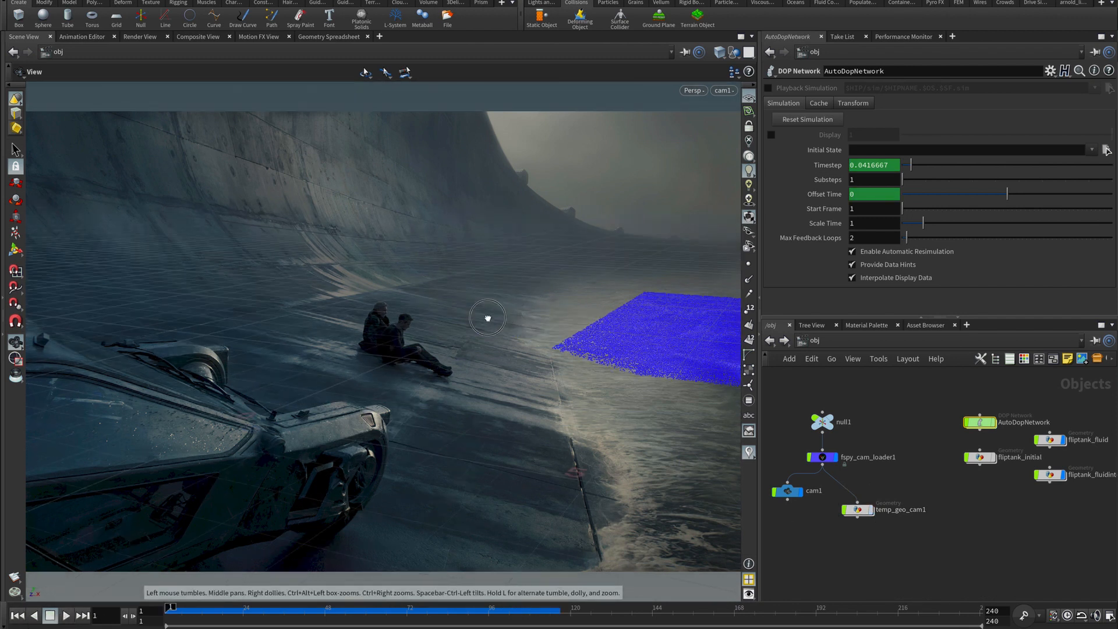
Show the projected ramp geometry from outside the camera view and add a box object to the scene
{"action": "left_click_drag", "start_coordinate": [487, 318], "coordinate": [429, 369]}
{"action": "scroll", "coordinate": [430, 369], "scroll_direction": "down", "scroll_amount": 2}
{"action": "left_click", "coordinate": [871, 510]}
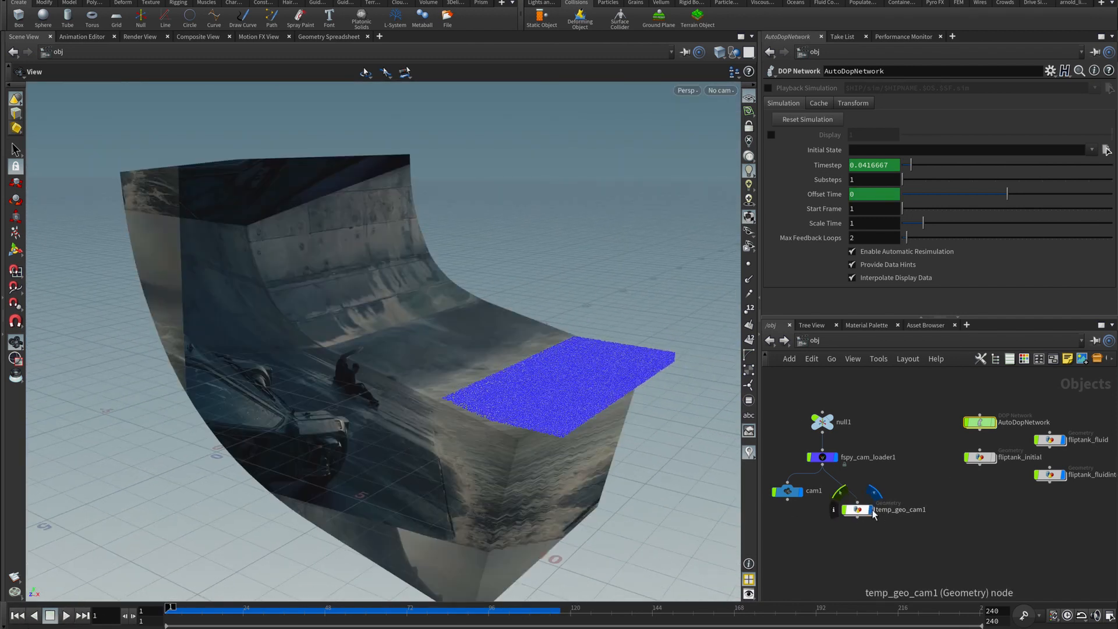
{"action": "middle_click_drag", "start_coordinate": [524, 349], "coordinate": [542, 424]}
{"action": "key", "text": "Tab"}
{"action": "type", "text": "box"}
{"action": "key", "text": "Return"}
{"action": "left_click", "coordinate": [975, 529]}
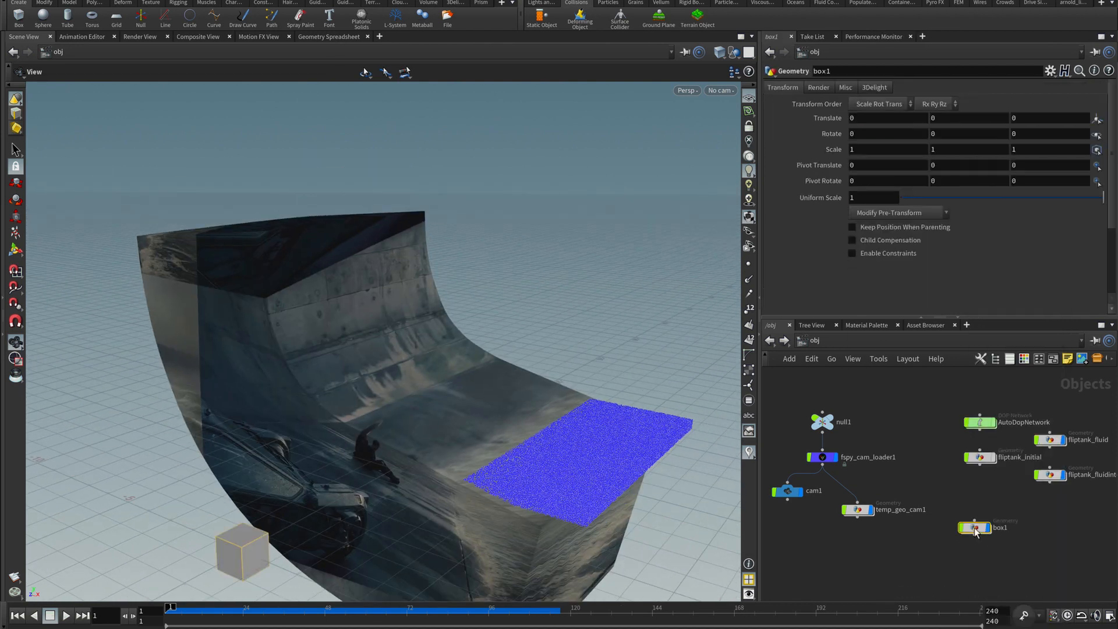
Move the box inside box1 up onto the upper edge of the curved wall
{"action": "double_click", "coordinate": [974, 529]}
{"action": "left_click_drag", "start_coordinate": [524, 372], "coordinate": [430, 379]}
{"action": "left_click", "coordinate": [735, 53]}
{"action": "key", "text": "Return"}
{"action": "left_click_drag", "start_coordinate": [224, 469], "coordinate": [576, 416]}
{"action": "left_click_drag", "start_coordinate": [577, 416], "coordinate": [650, 402], "text": "alt"}
{"action": "left_click_drag", "start_coordinate": [584, 401], "coordinate": [372, 271]}
{"action": "left_click_drag", "start_coordinate": [462, 272], "coordinate": [477, 272], "text": "shift"}
{"action": "left_click_drag", "start_coordinate": [442, 277], "coordinate": [495, 282], "text": "alt"}
{"action": "left_click_drag", "start_coordinate": [455, 228], "coordinate": [456, 185]}
Change the box's primitive type and increase its axis divisions for a denser mesh
{"action": "middle_click_drag", "start_coordinate": [979, 442], "coordinate": [962, 413]}
{"action": "left_click", "coordinate": [874, 88]}
{"action": "left_click", "coordinate": [878, 114]}
{"action": "middle_click_drag", "start_coordinate": [826, 183], "coordinate": [878, 185]}
Add a Mountain node after the box and animate its noise by setting the X Offset to $F
{"action": "key", "text": "Tab"}
{"action": "type", "text": "mo"}
{"action": "key", "text": "Return"}
{"action": "key", "text": "Return"}
{"action": "left_click", "coordinate": [883, 178]}
{"action": "type", "text": "$"}
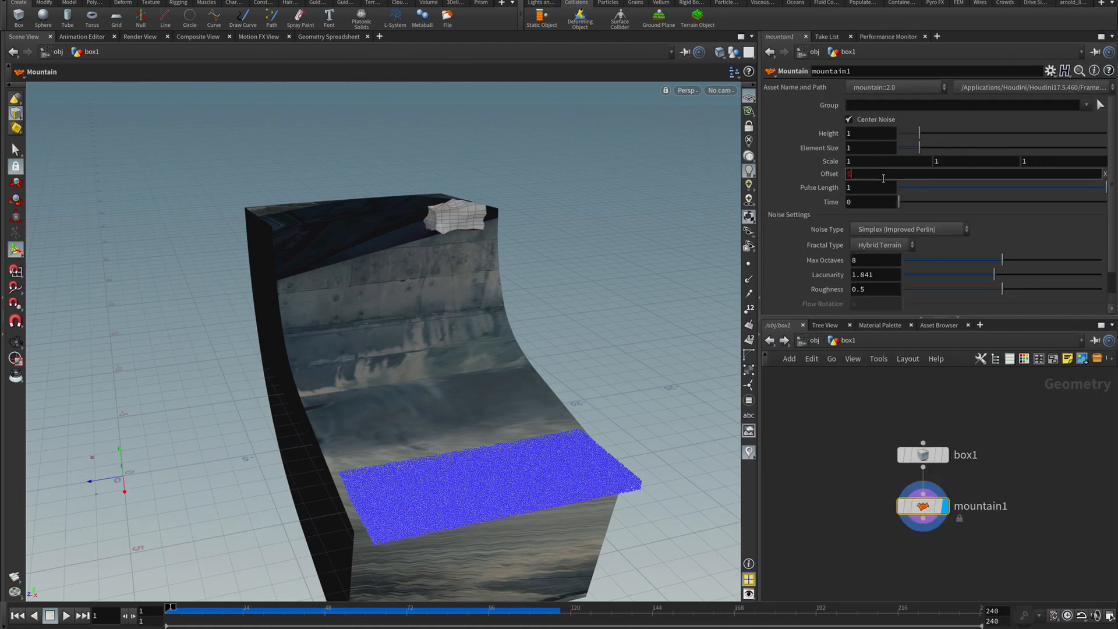
{"action": "type", "text": "F"}
{"action": "key", "text": "Return"}
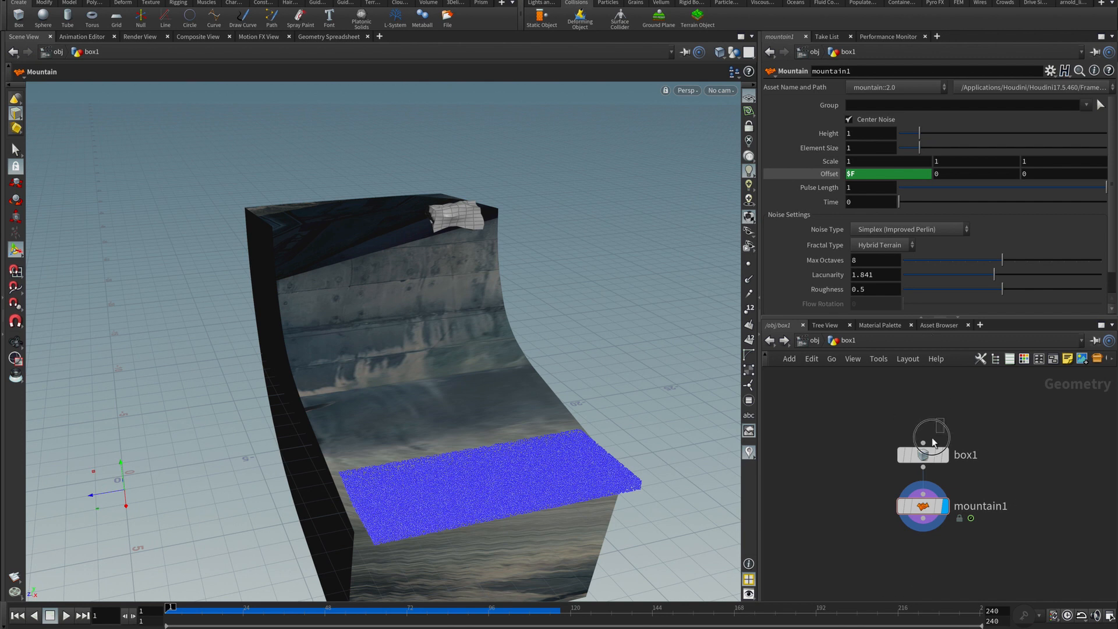
{"action": "left_click_drag", "start_coordinate": [932, 442], "coordinate": [922, 457]}
{"action": "left_click_drag", "start_coordinate": [918, 171], "coordinate": [915, 170]}
{"action": "left_click_drag", "start_coordinate": [477, 233], "coordinate": [519, 217], "text": "alt"}
Add a FLIP Source node fed by mountain1
{"action": "middle_click_drag", "start_coordinate": [1000, 491], "coordinate": [990, 445]}
{"action": "left_click", "coordinate": [926, 460]}
{"action": "key", "text": "Tab"}
{"action": "type", "text": "flip"}
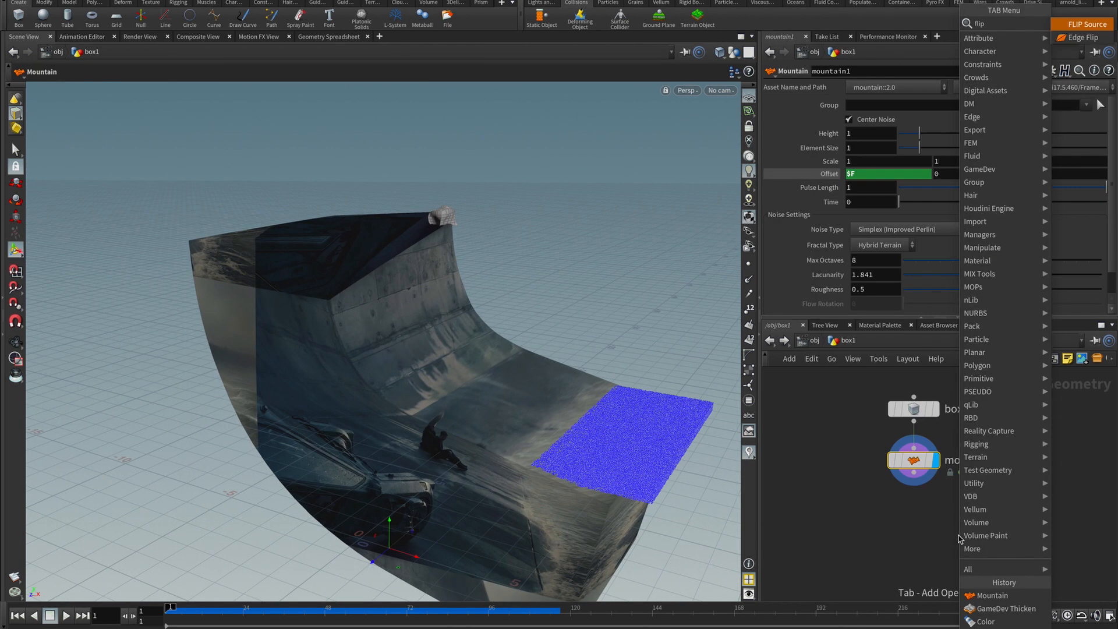
{"action": "key", "text": "Return"}
Append an Attribute Randomize for v using Direction or Orientation, with Cone Angle enabled and direction X 0, Y -0.5
{"action": "middle_click_drag", "start_coordinate": [1032, 493], "coordinate": [1029, 454]}
{"action": "key", "text": "Tab"}
{"action": "type", "text": "attribrand"}
{"action": "key", "text": "Return"}
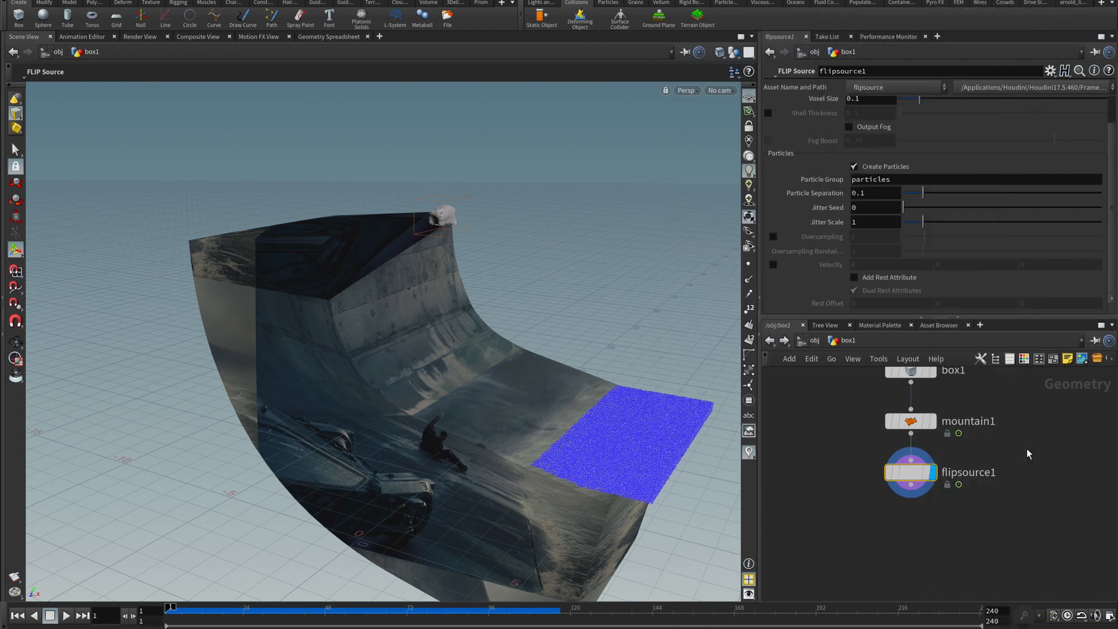
{"action": "double_click", "coordinate": [905, 151]}
{"action": "left_click", "coordinate": [908, 209]}
{"action": "left_click", "coordinate": [888, 260]}
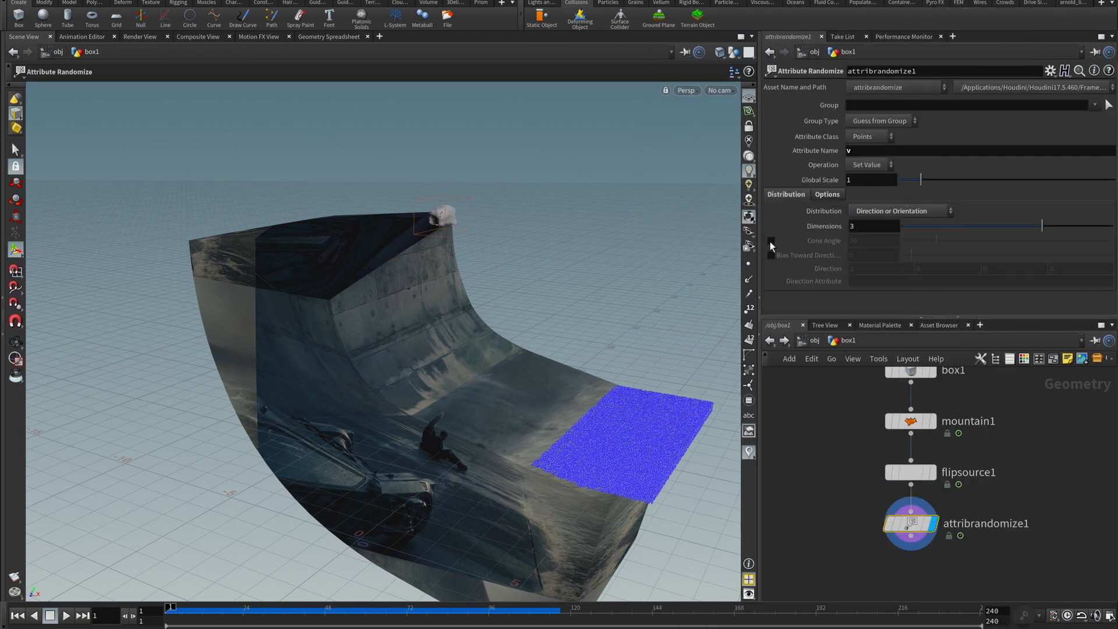
{"action": "left_click", "coordinate": [896, 269]}
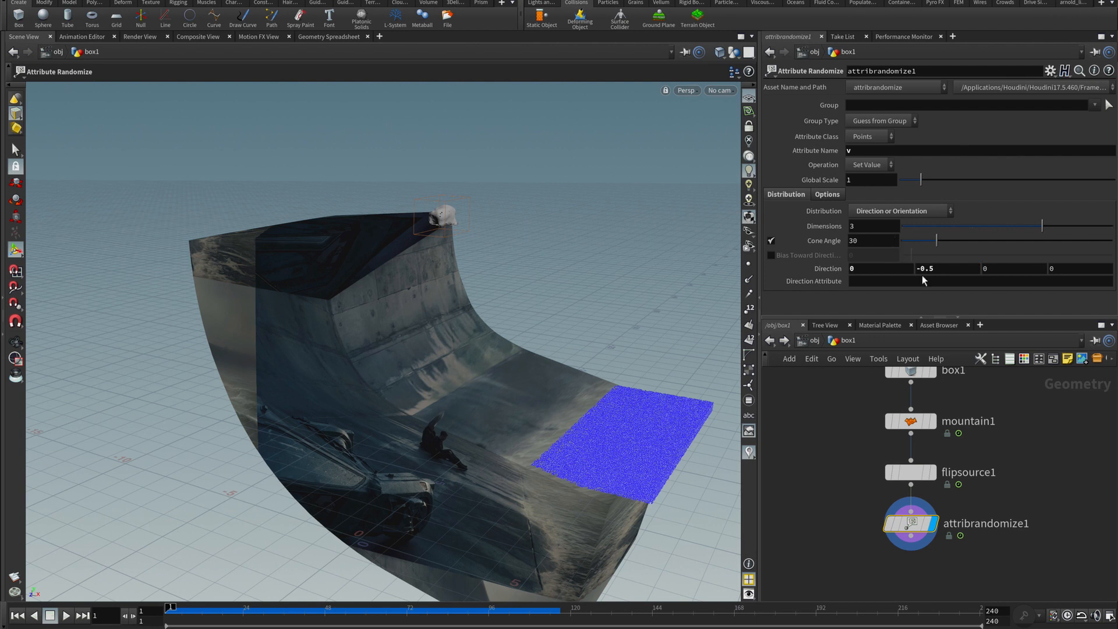
Append a Null named OUT after attribrandomize1
{"action": "middle_click_drag", "start_coordinate": [1007, 434], "coordinate": [1011, 382]}
{"action": "key", "text": "Tab"}
{"action": "type", "text": "null"}
{"action": "key", "text": "Return"}
{"action": "double_click", "coordinate": [955, 528]}
{"action": "type", "text": "OUT"}
{"action": "key", "text": "Return"}
Add a Volume Source node in AutoDopNetwork and set its SOP Path to /obj/box1/OUT
{"action": "left_click", "coordinate": [815, 340]}
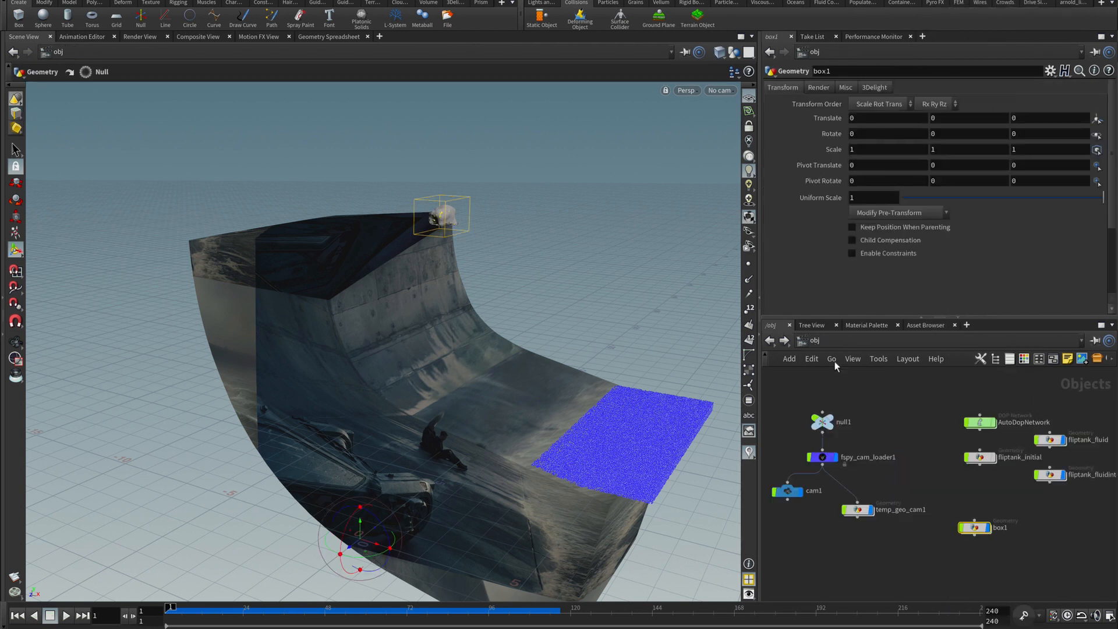
{"action": "double_click", "coordinate": [970, 422]}
{"action": "middle_click_drag", "start_coordinate": [1014, 476], "coordinate": [1002, 432]}
{"action": "key", "text": "Tab"}
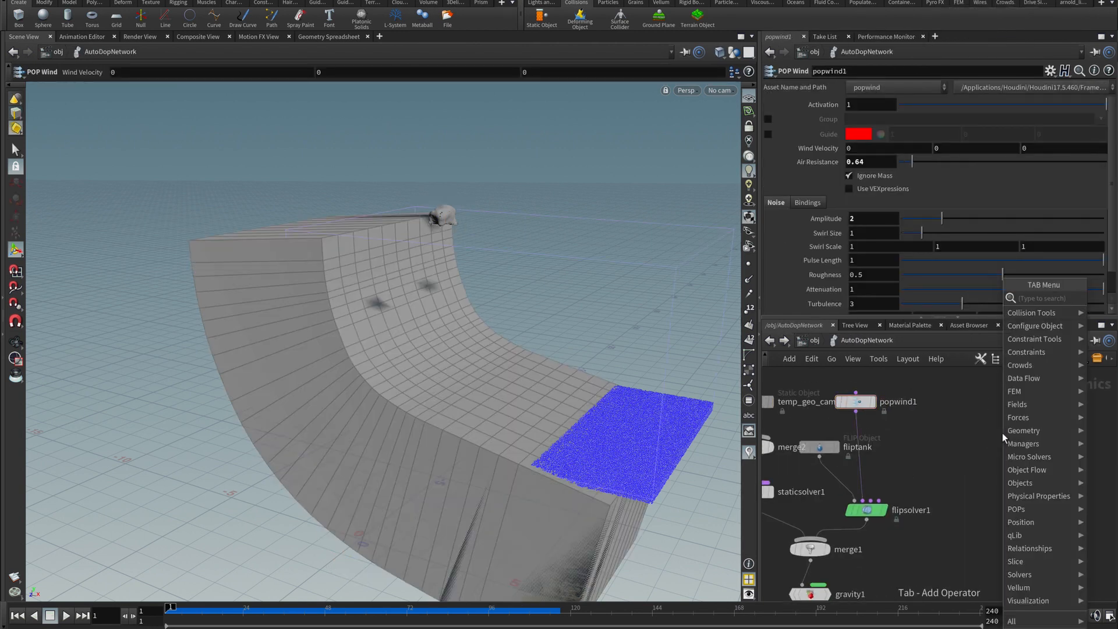
{"action": "type", "text": "volume"}
{"action": "key", "text": "Return"}
{"action": "left_click", "coordinate": [977, 428]}
{"action": "left_click", "coordinate": [906, 152]}
{"action": "type", "text": "/obj/box1/OUT"}
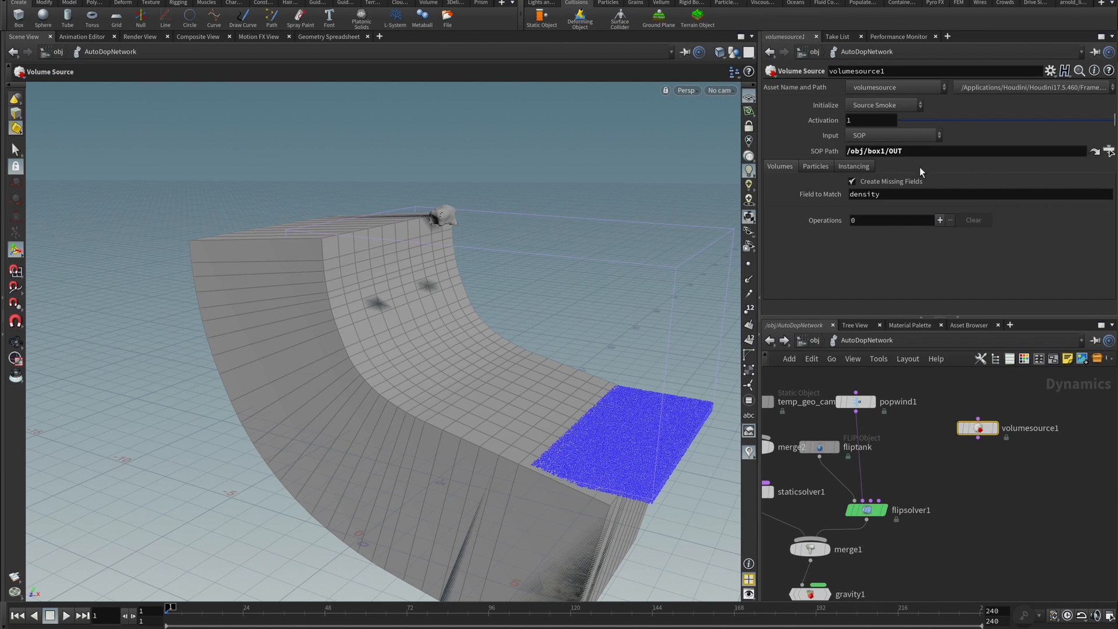
Initialize volumesource1 as Source FLIP and connect it to flipsolver1
{"action": "left_click", "coordinate": [885, 105]}
{"action": "left_click", "coordinate": [893, 197]}
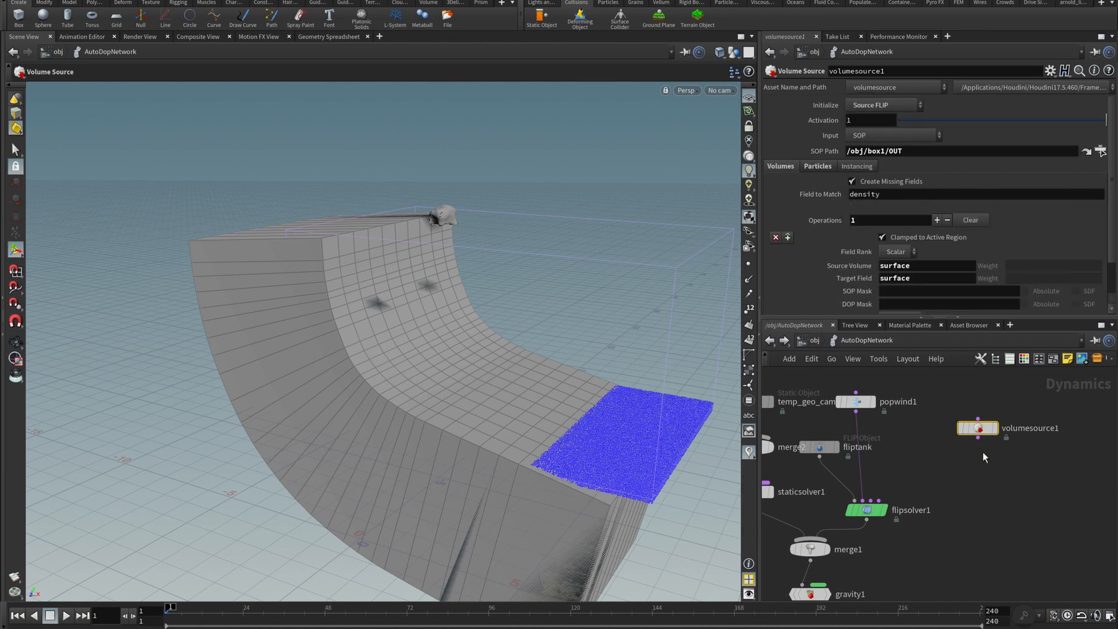
{"action": "left_click", "coordinate": [978, 436]}
{"action": "left_click", "coordinate": [893, 501]}
Restore the cam1 view and play the simulation at the object level to check the new water source
{"action": "key", "text": "bracketleft"}
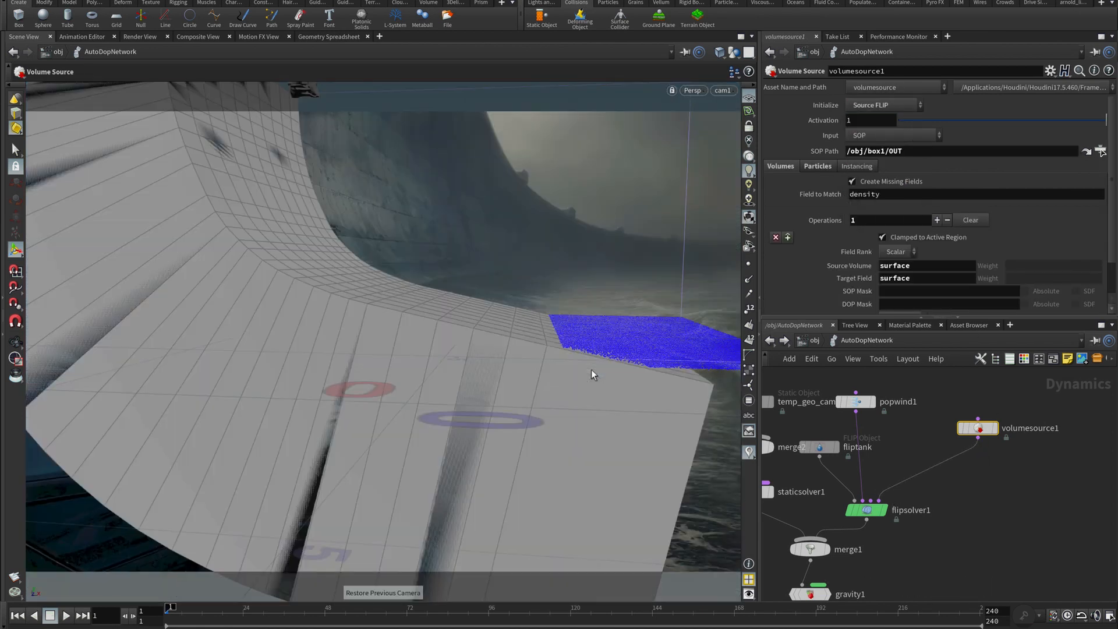
{"action": "left_click", "coordinate": [814, 341]}
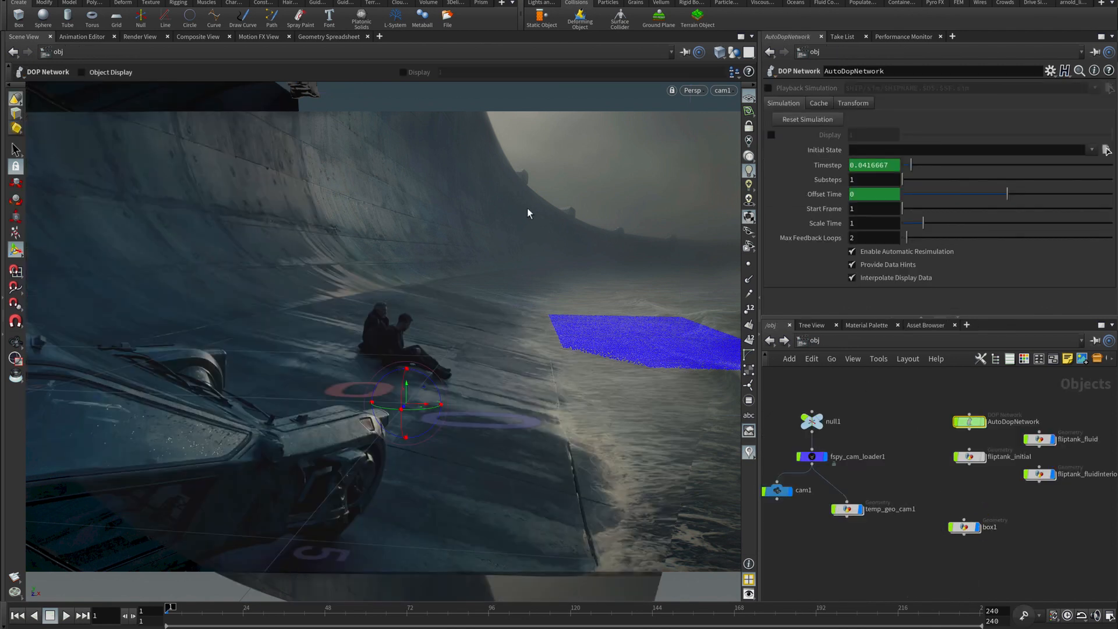
{"action": "key", "text": "Up"}
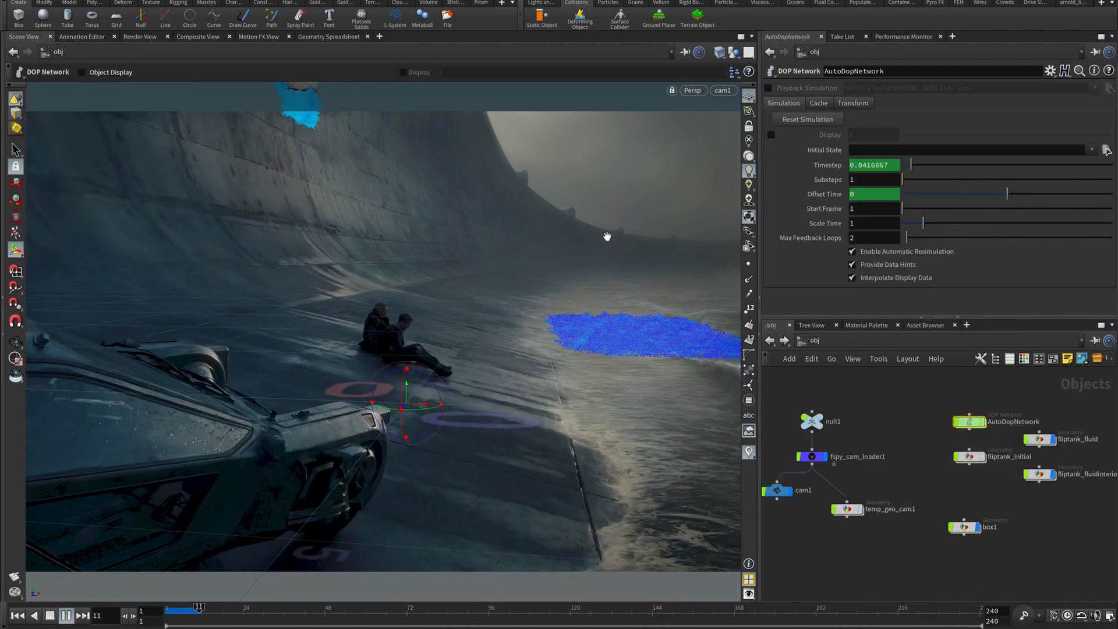
{"action": "left_click", "coordinate": [920, 445]}
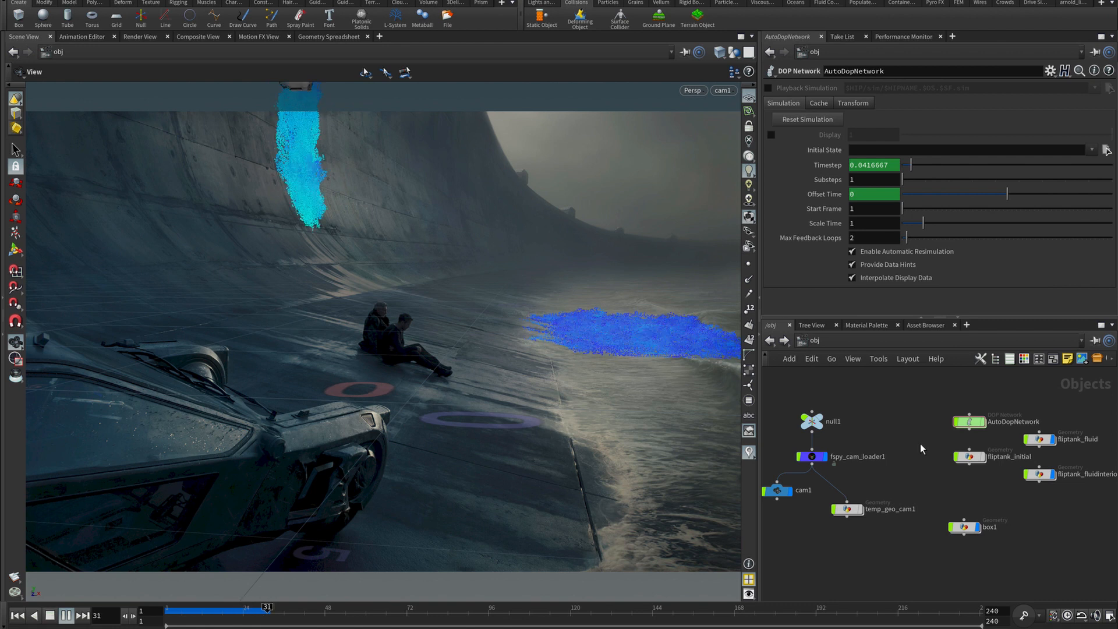